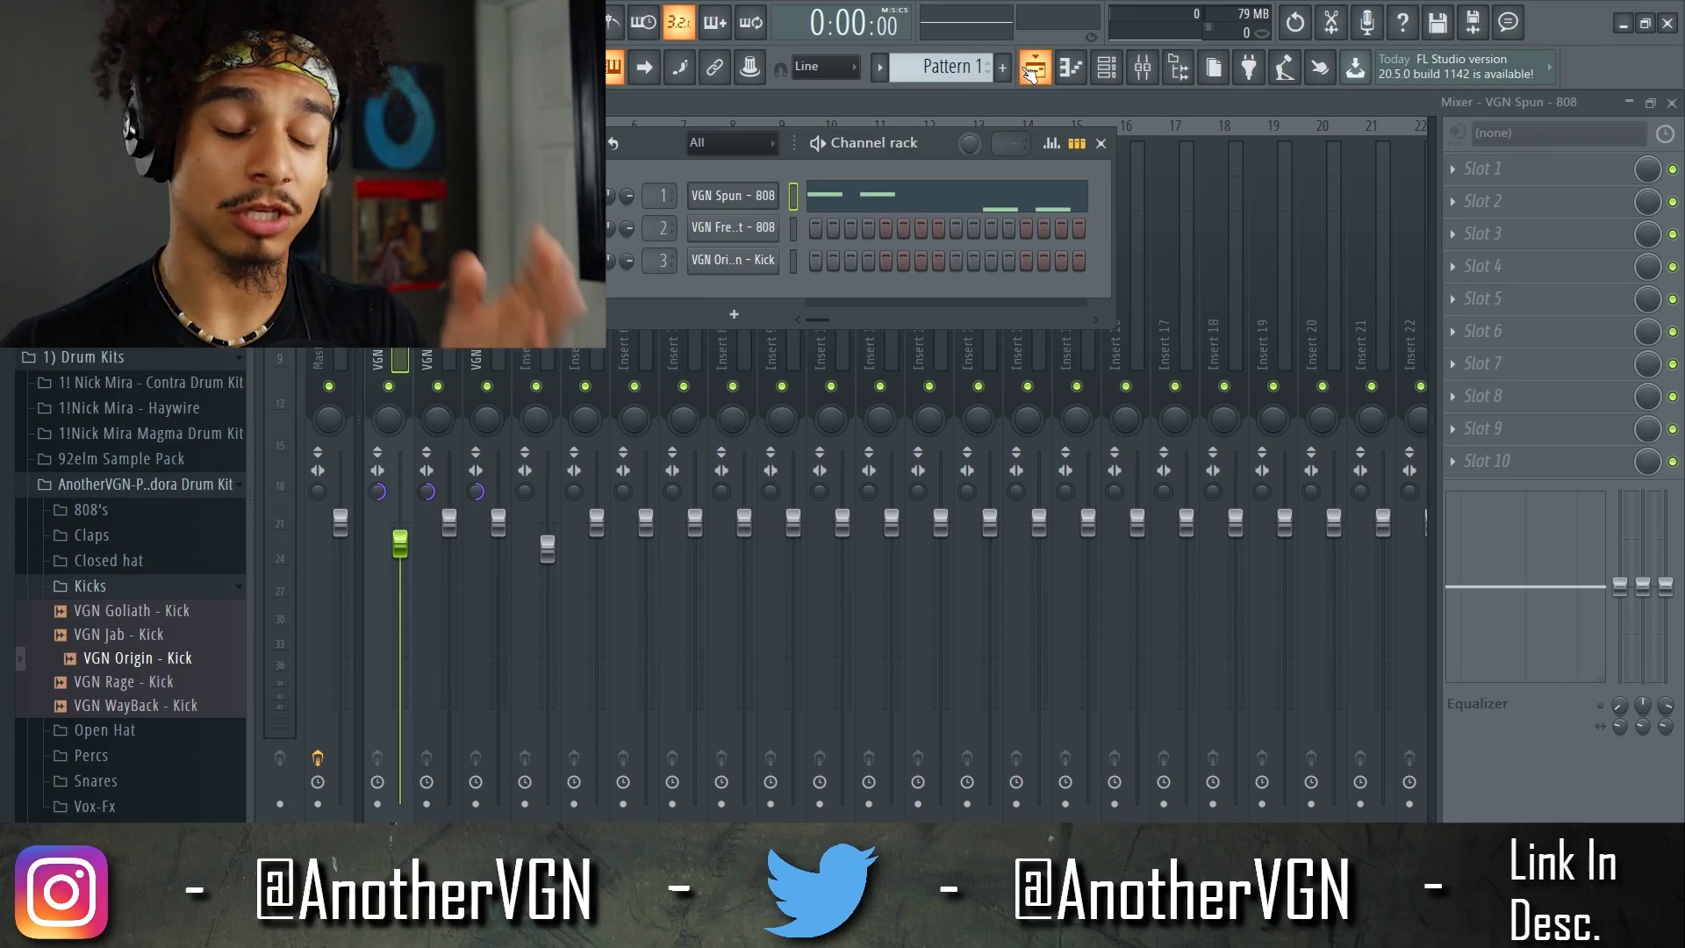
left_click(1034, 67)
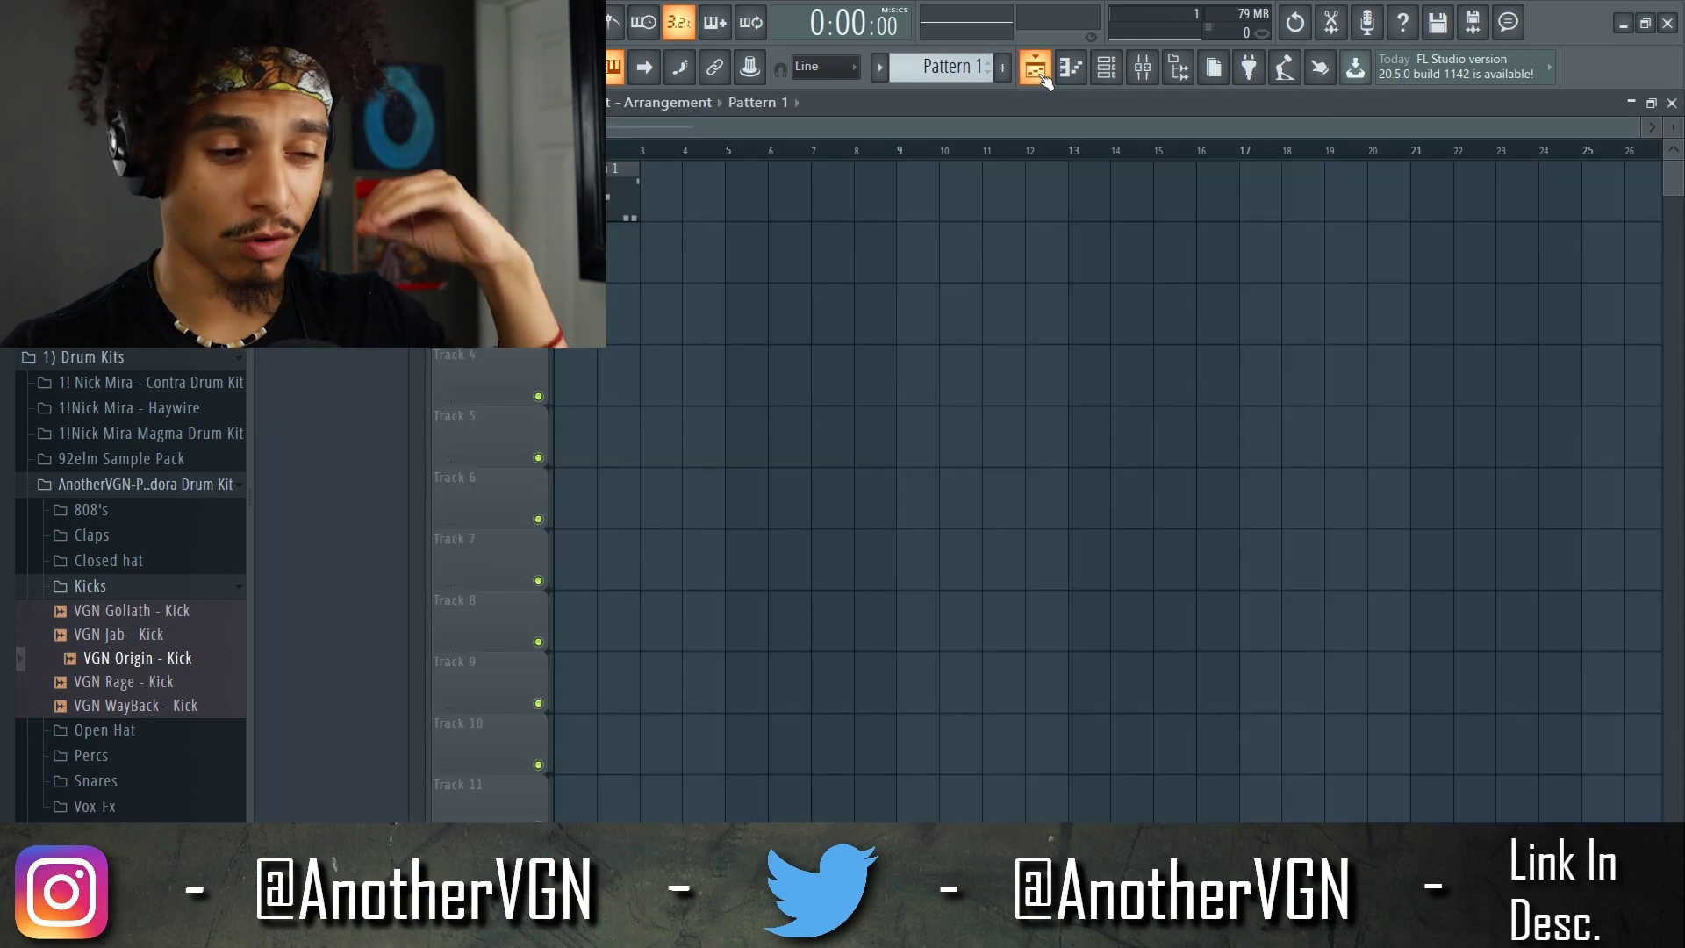
left_click(1044, 78)
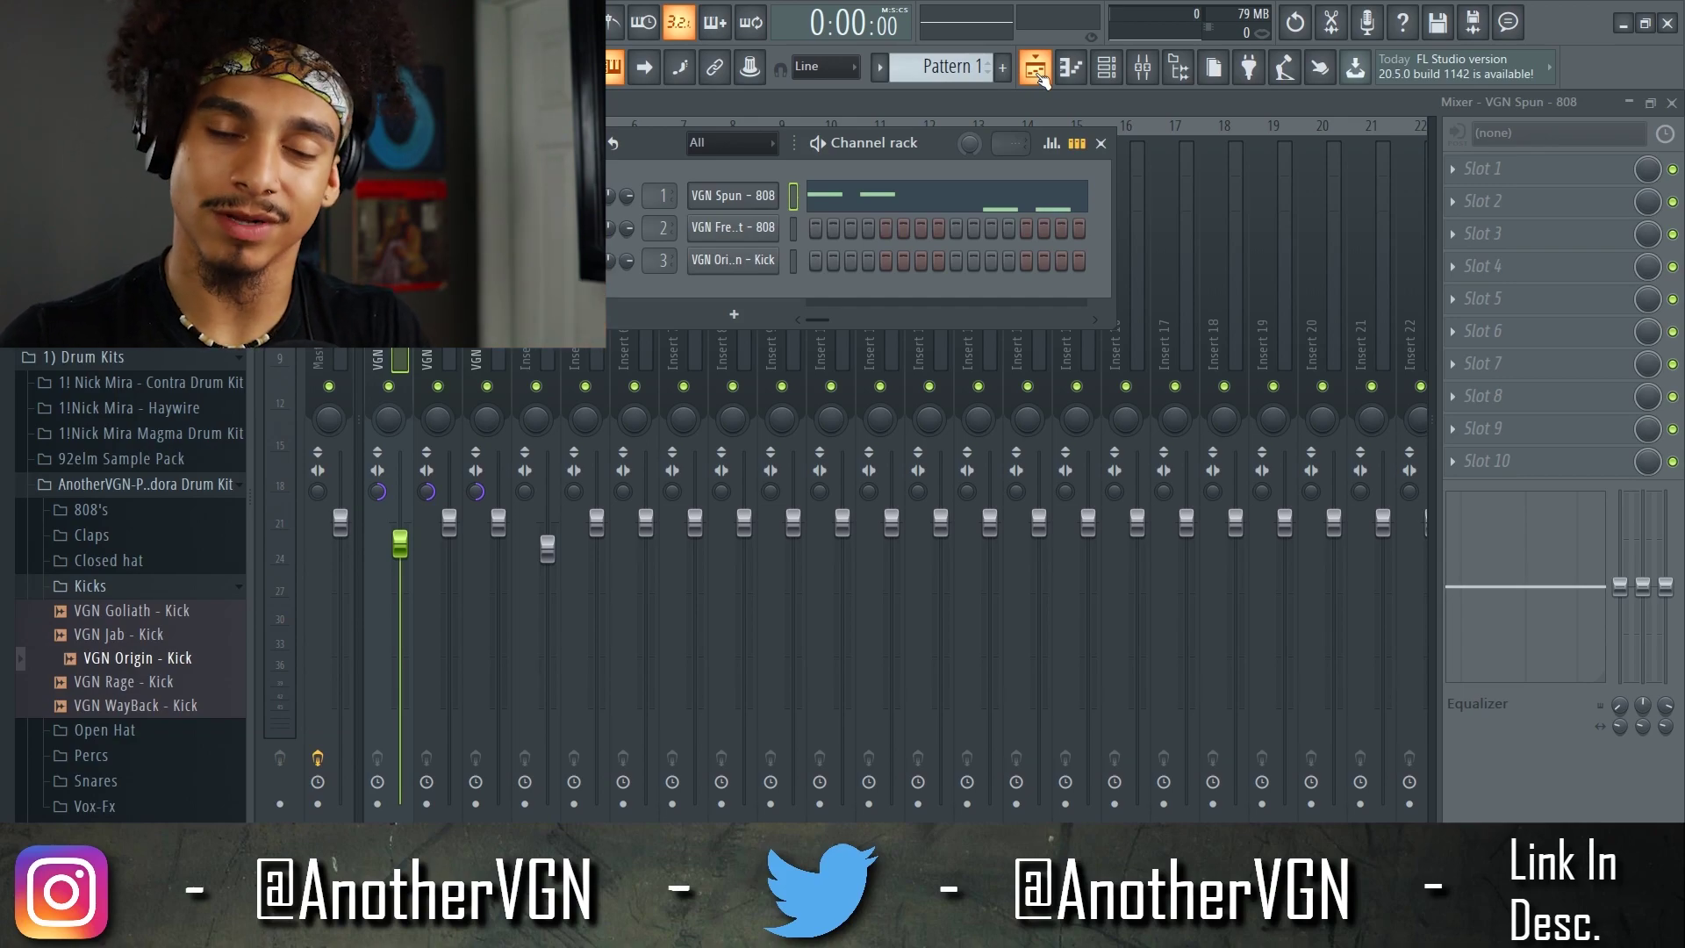
left_click_drag(635, 150, 689, 141)
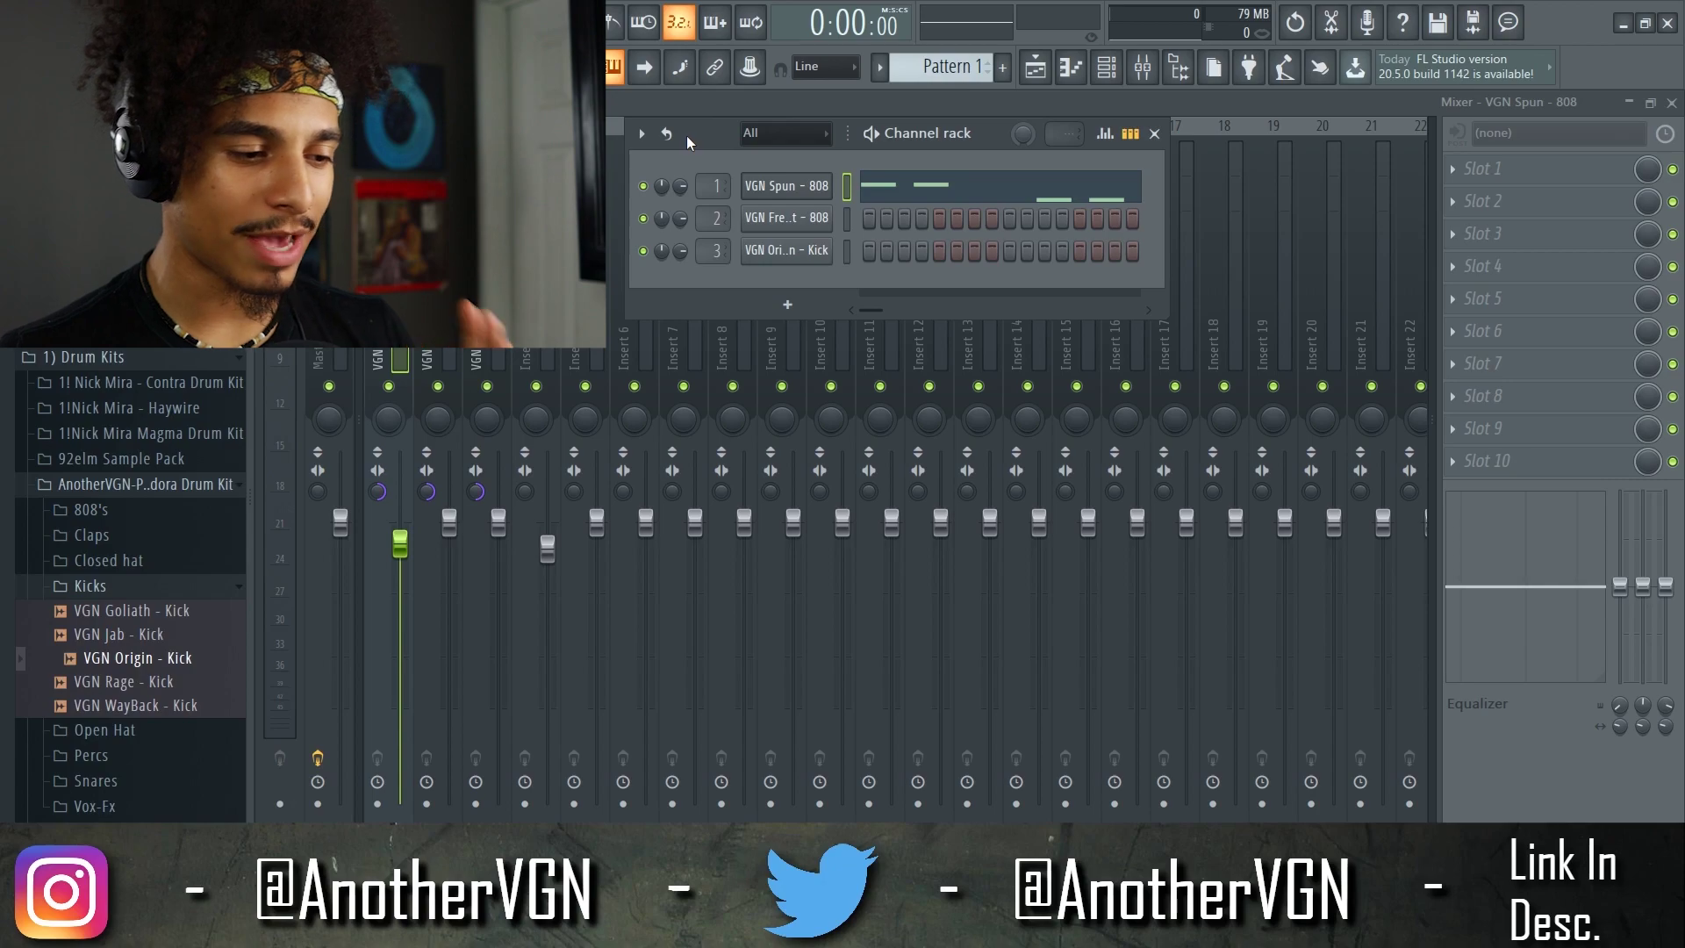
left_click_drag(687, 136, 688, 137)
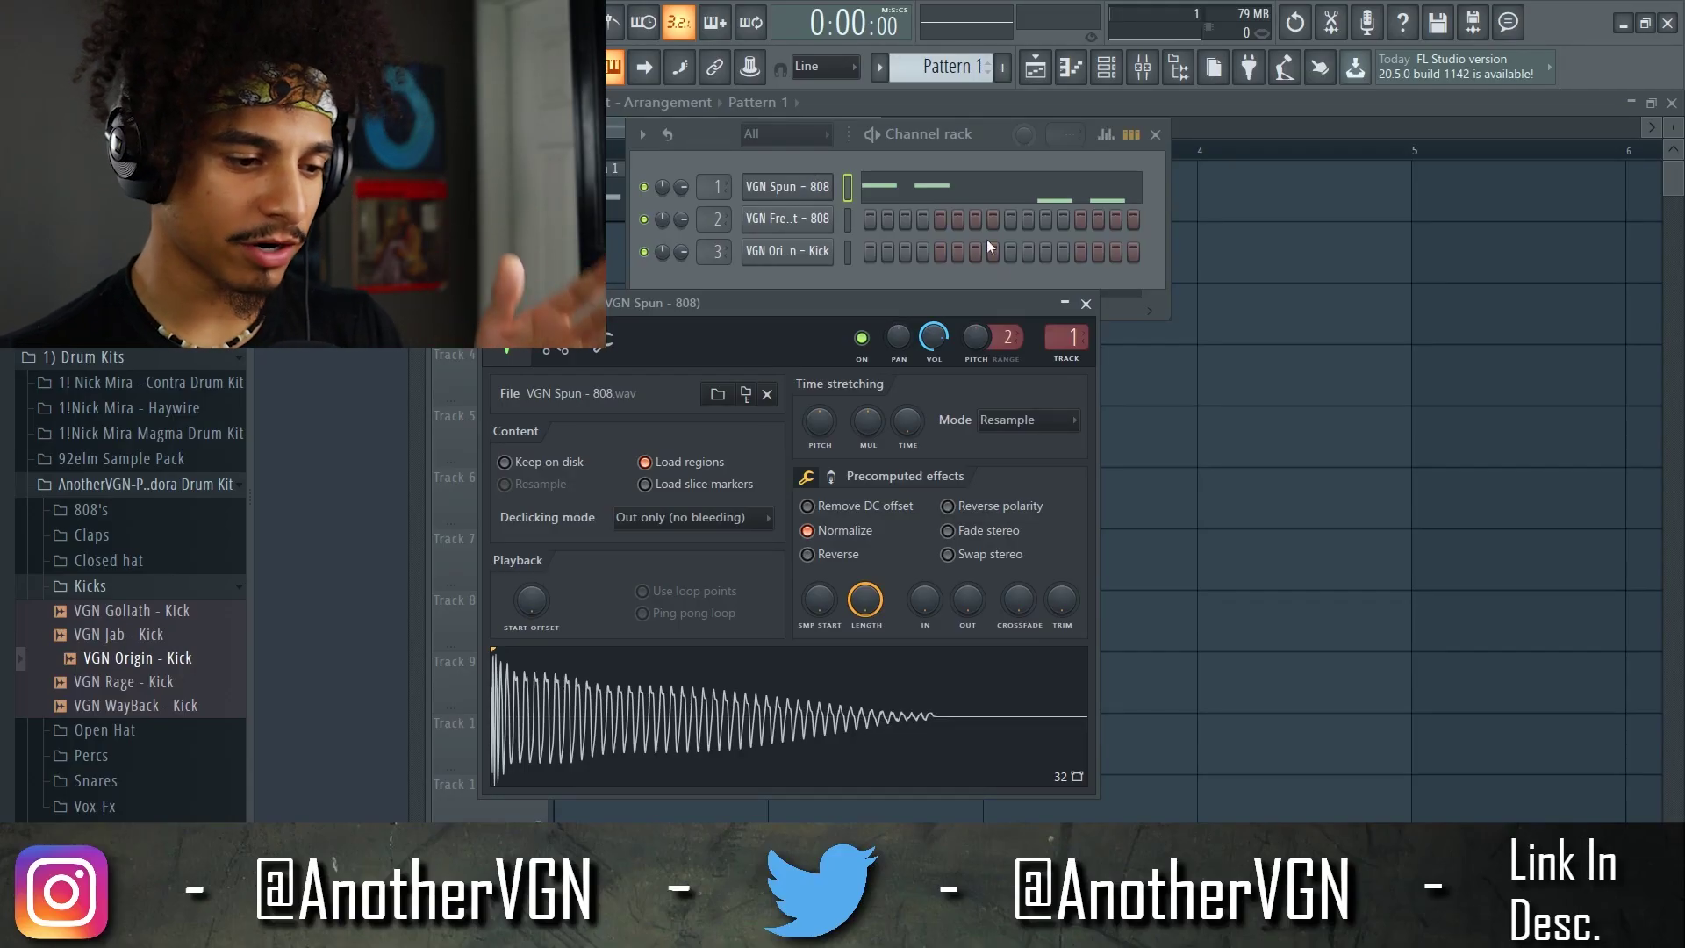
Close the 808's sampler settings and copy the VGN Spun - 808 notes onto the VGN Origin - Kick channel
left_click(1085, 304)
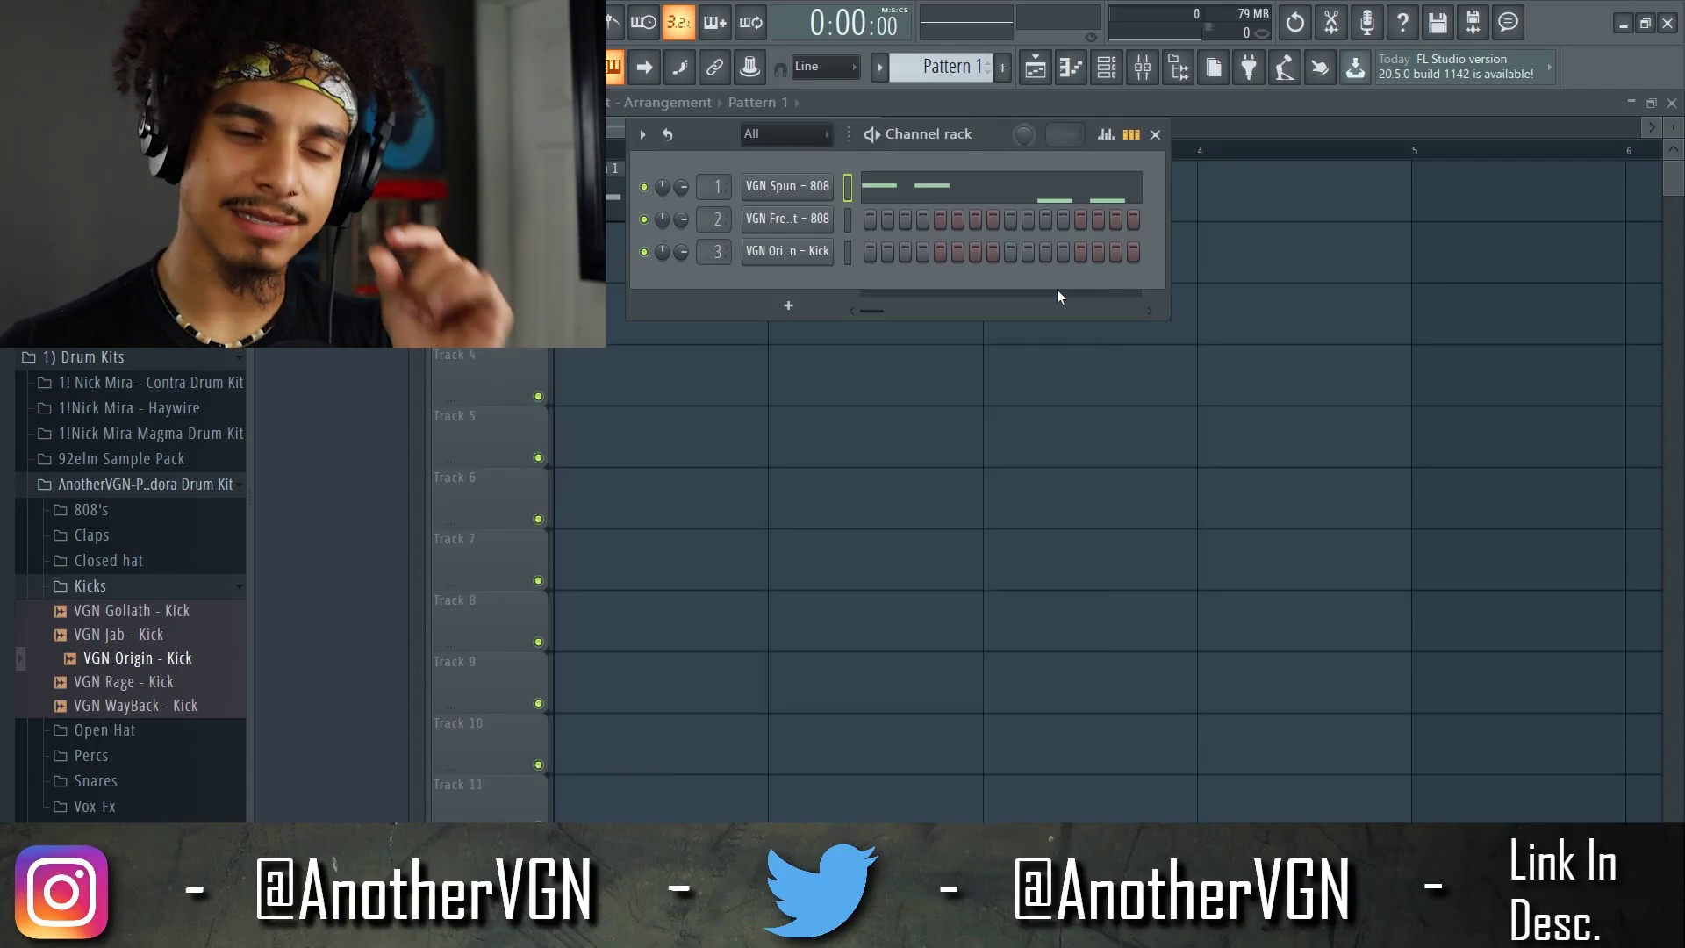
right_click(807, 201)
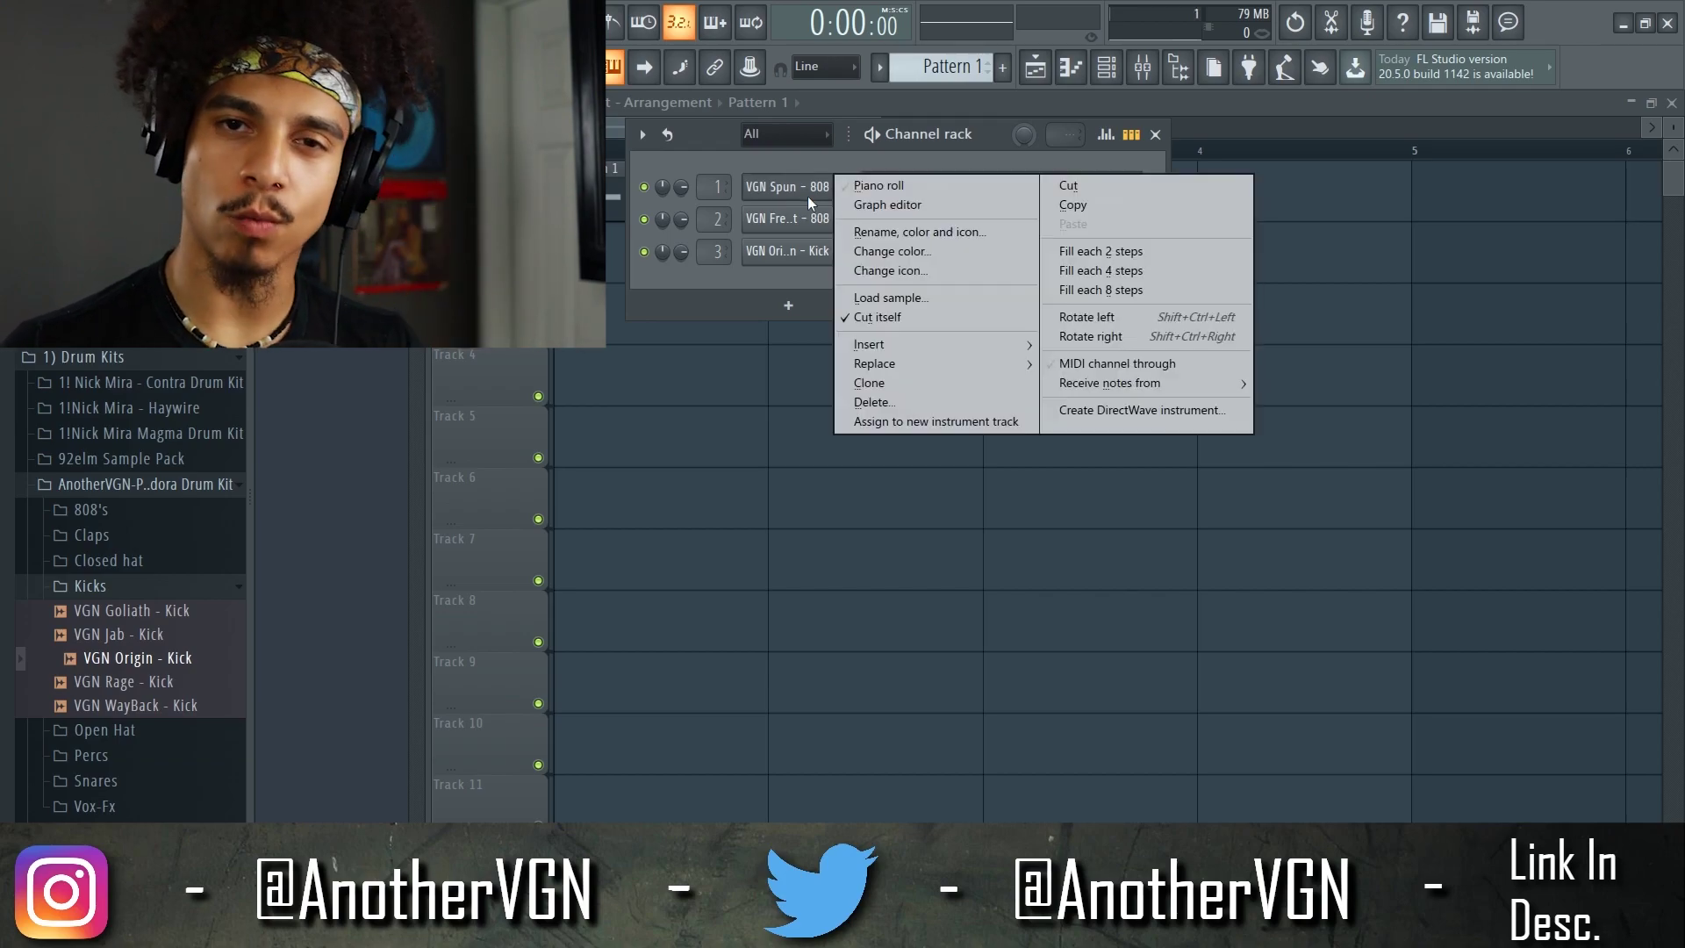
left_click(1081, 203)
right_click(806, 252)
left_click(1057, 289)
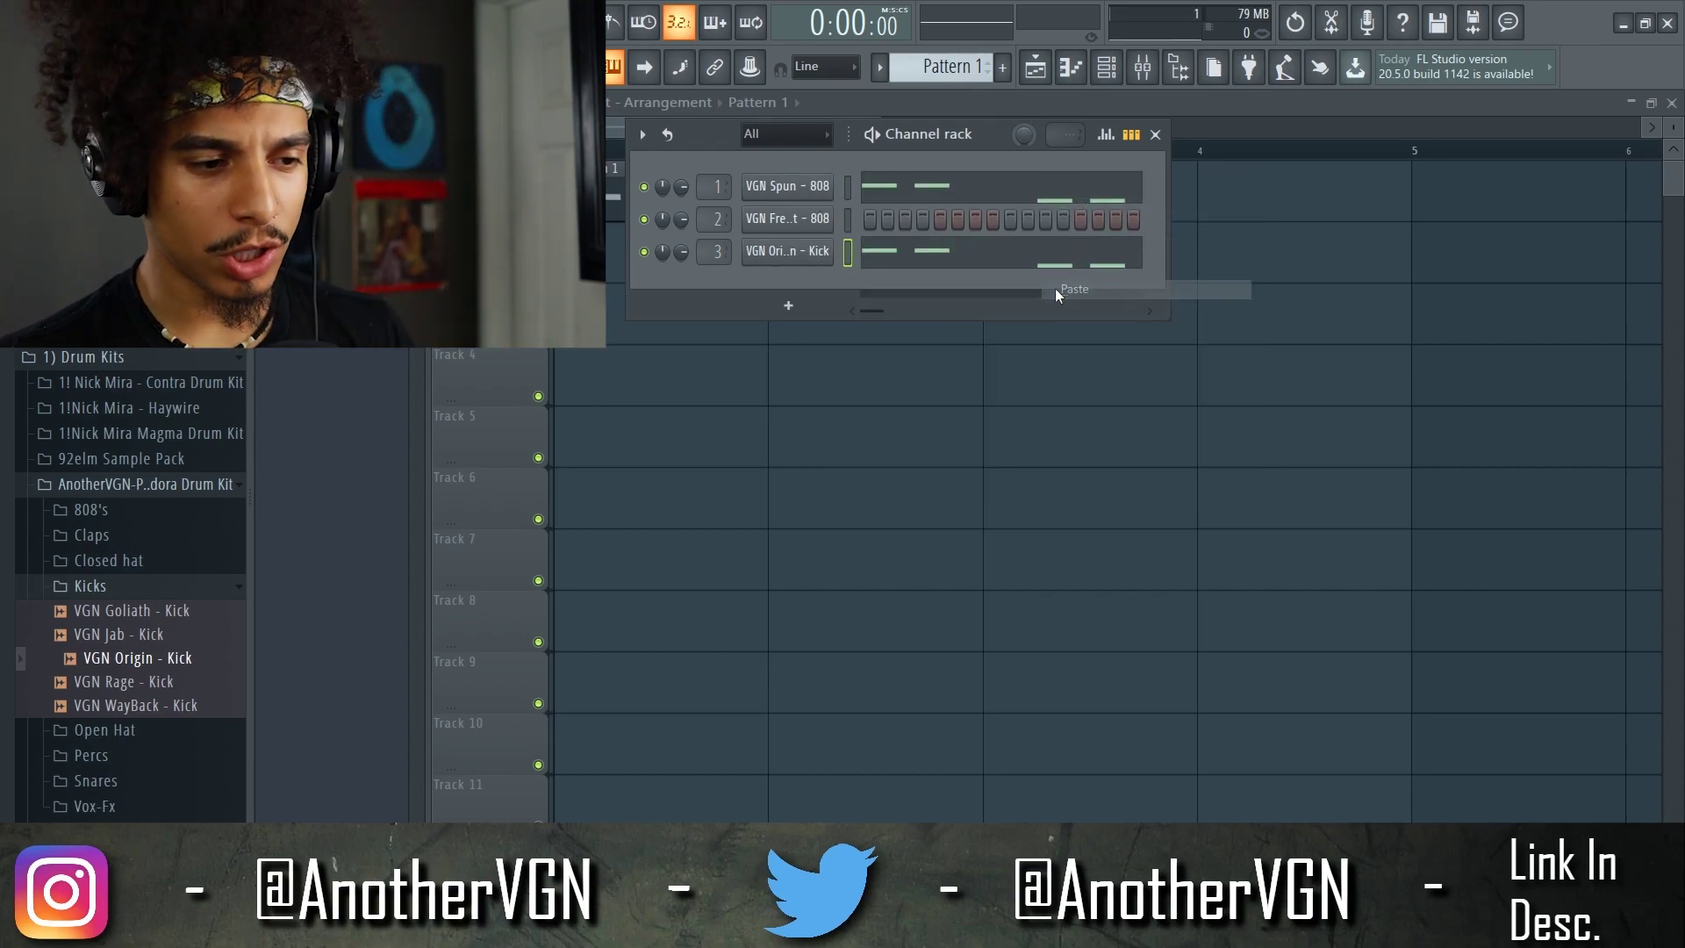
Play the pattern to hear the 808 and kick together, checking their levels in the mixer
key("space")
key("space")
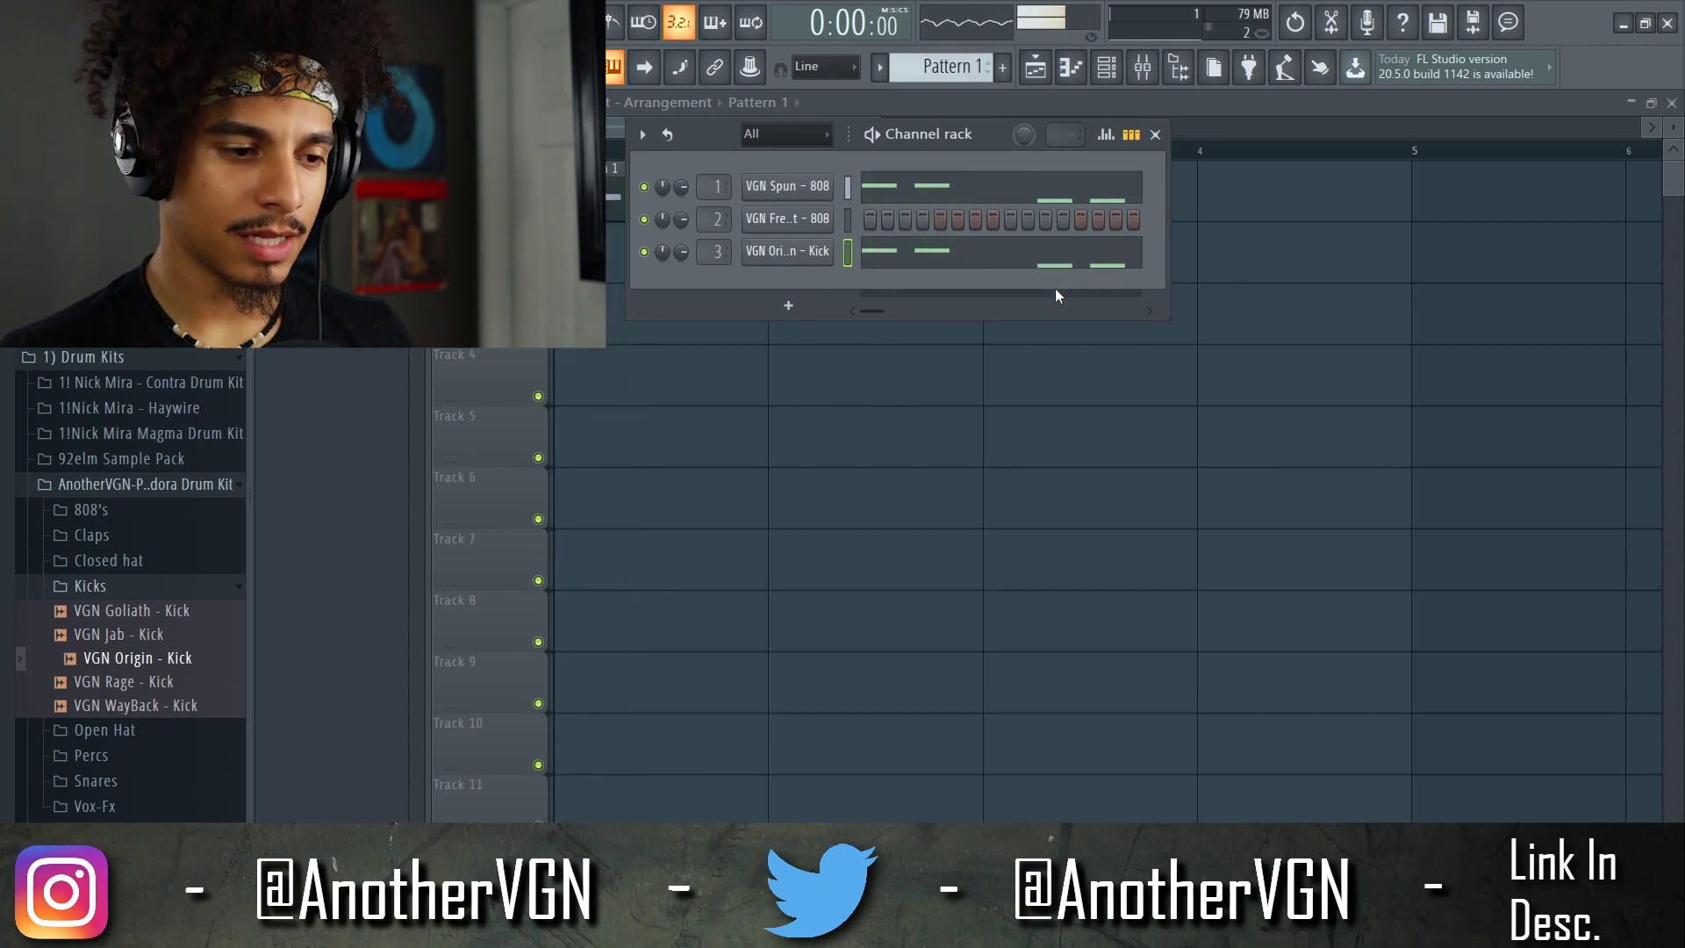
key("space")
left_click(1145, 76)
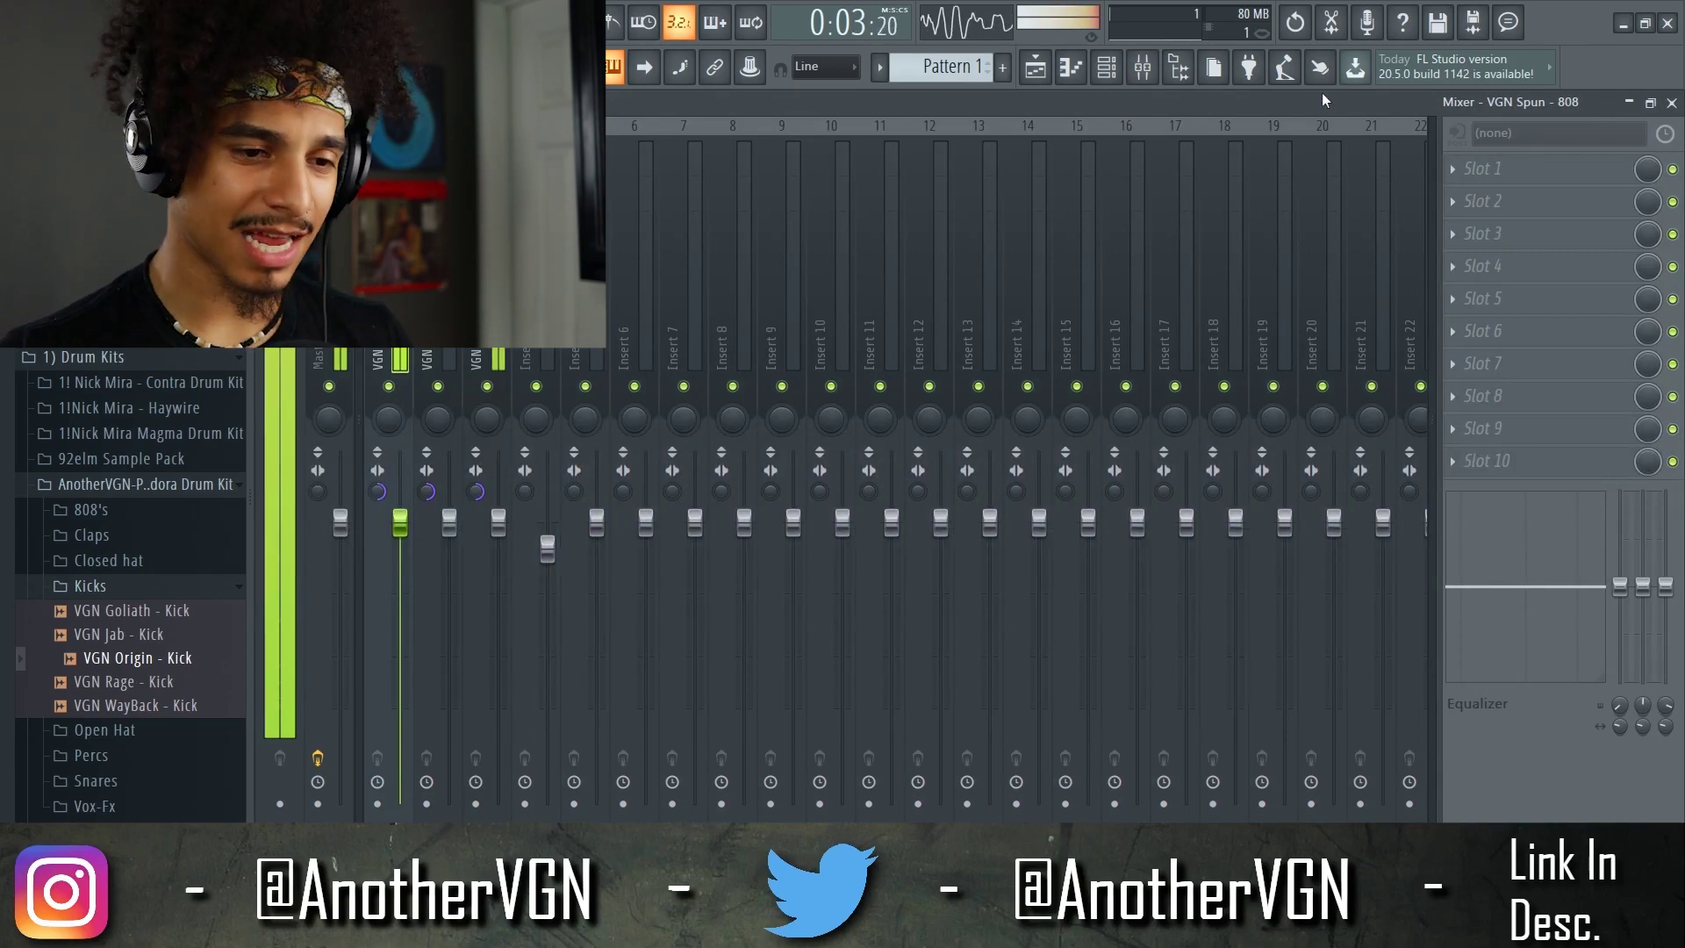
left_click(1107, 70)
key("space")
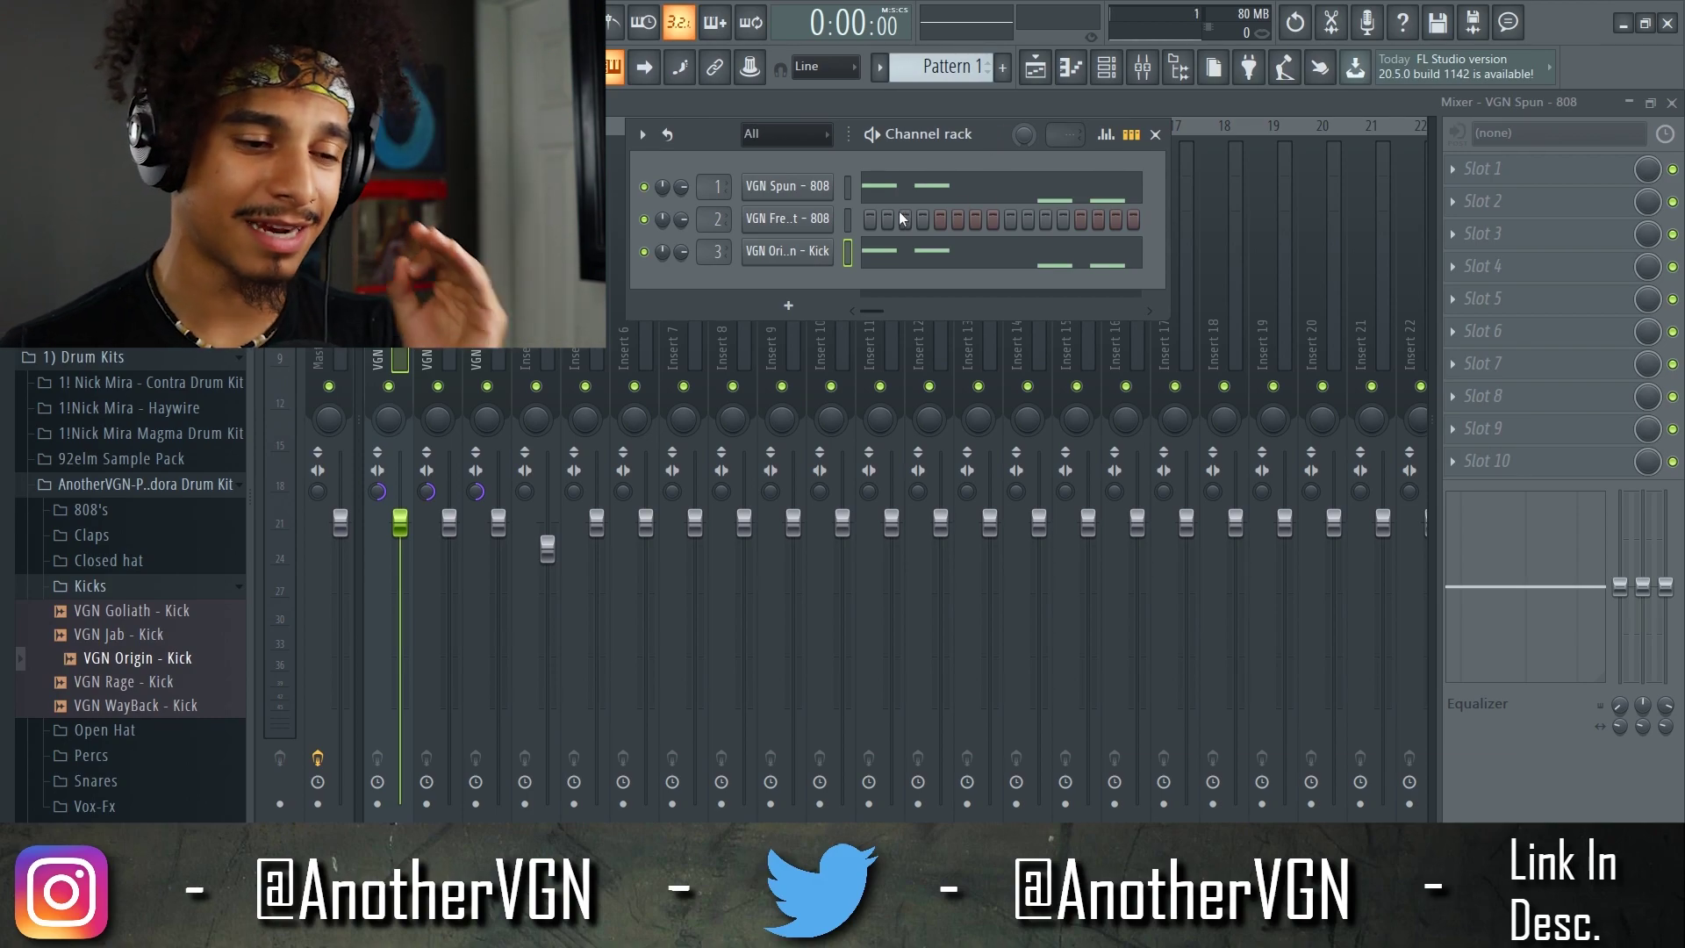
Enable the VGN Spun - 808 volume envelope with maximum hold and zero attack, decay, sustain and release
left_click(780, 193)
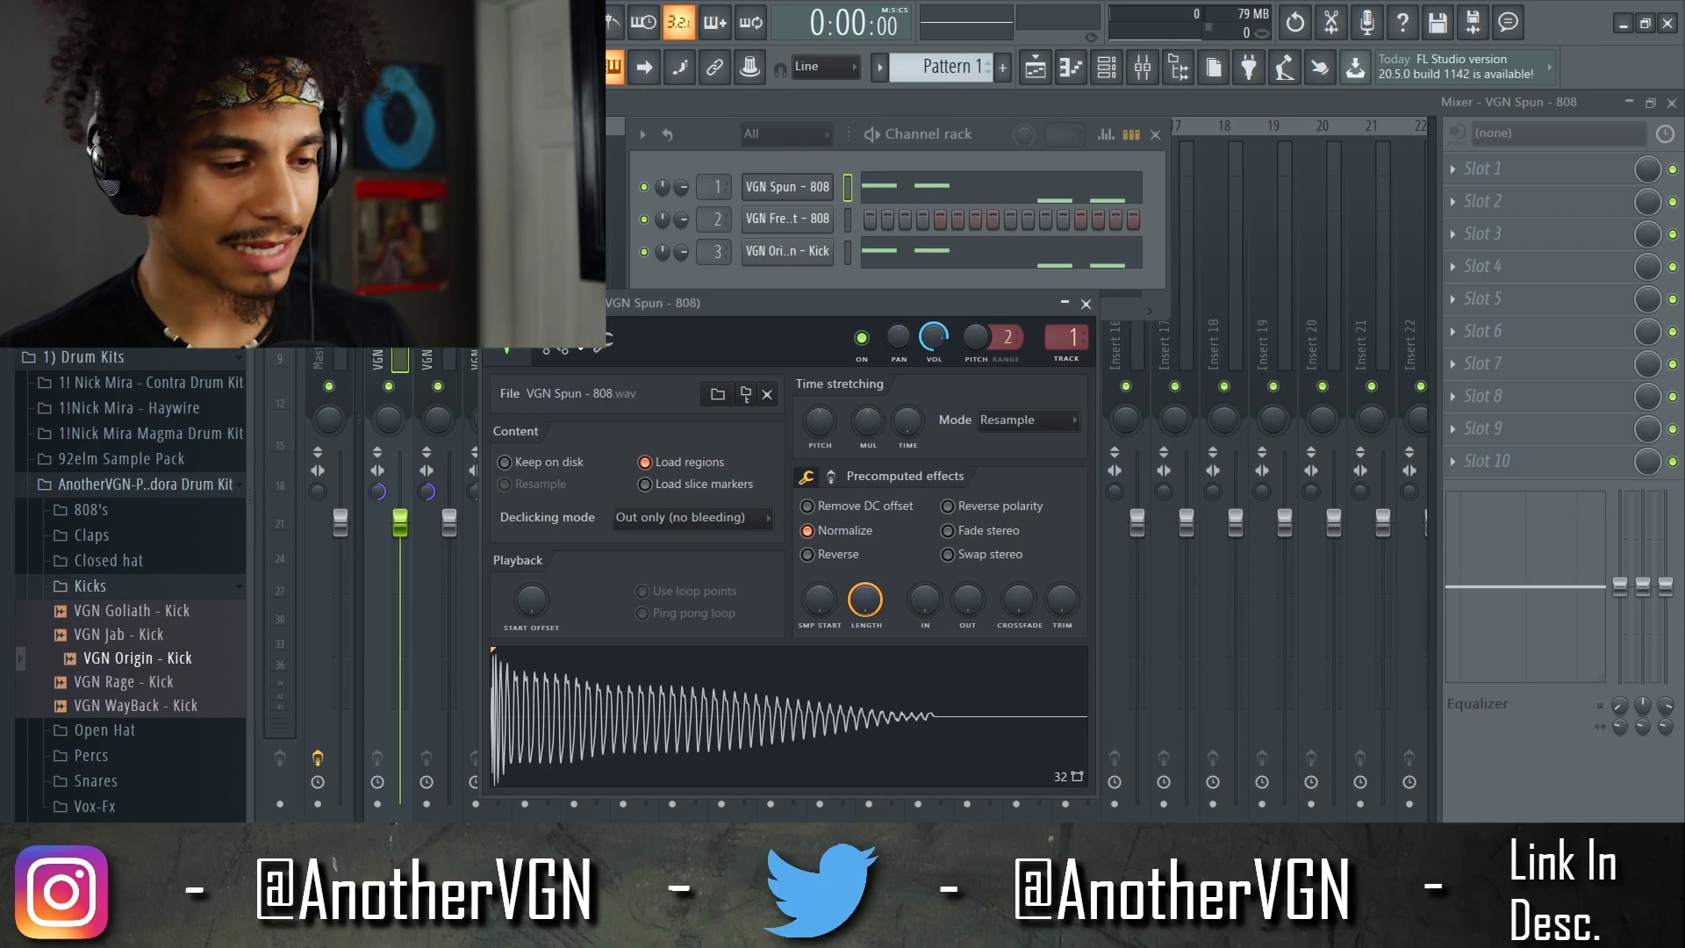
left_click(556, 350)
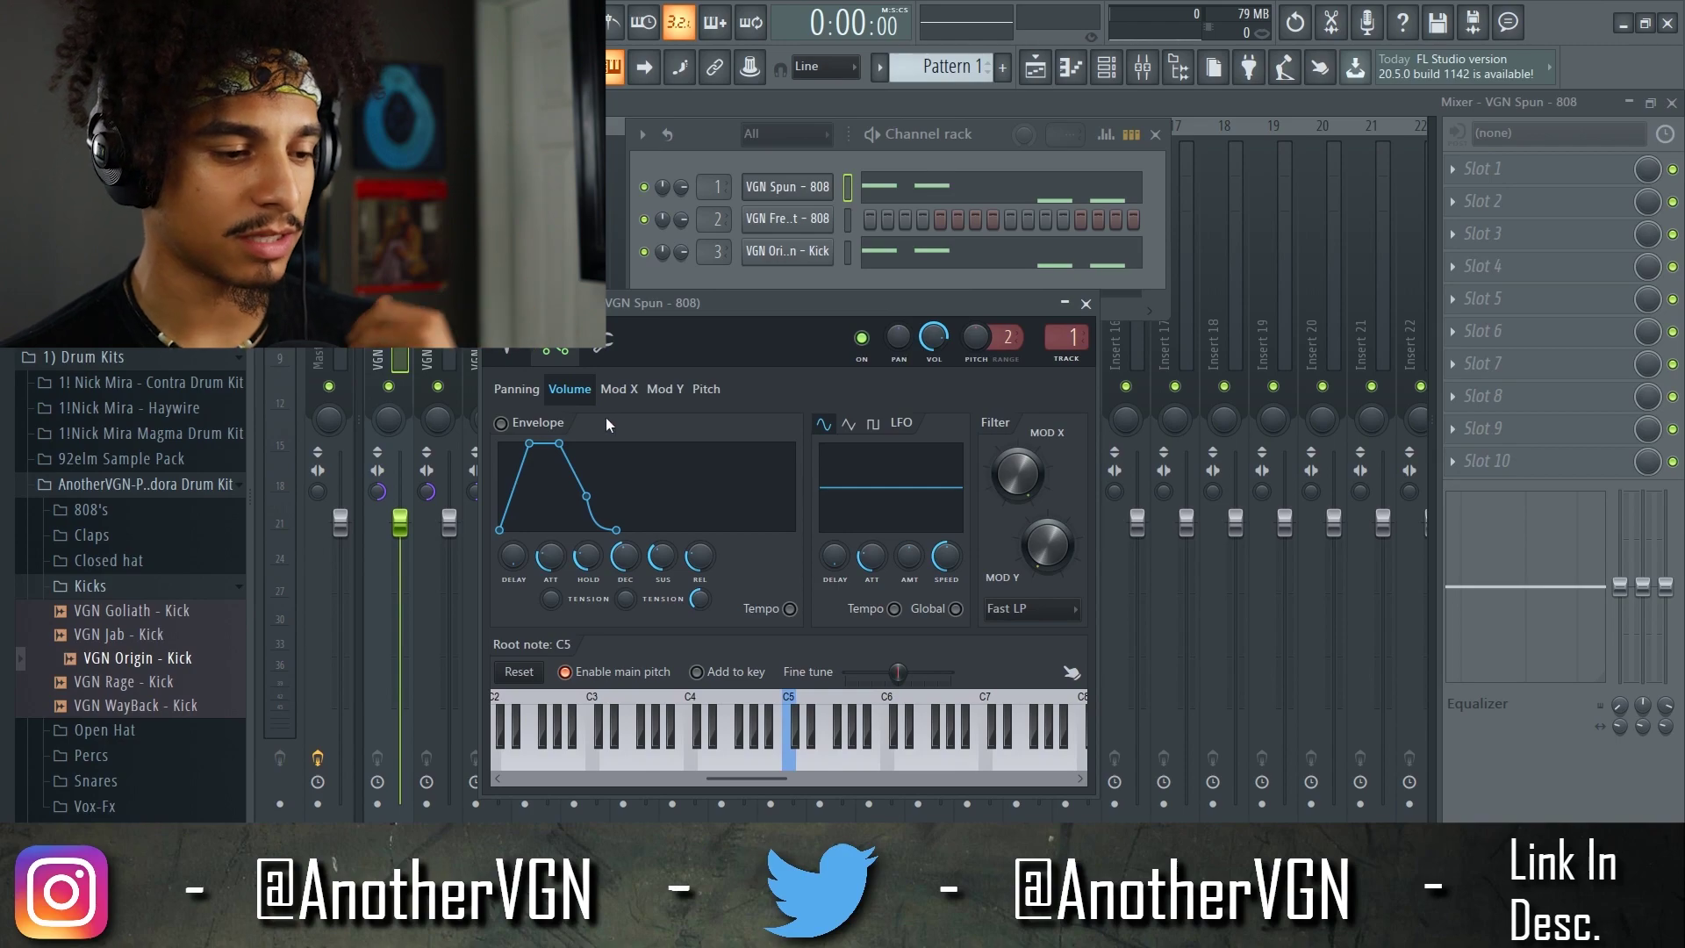
left_click_drag(670, 303, 718, 282)
left_click_drag(598, 536, 638, 536)
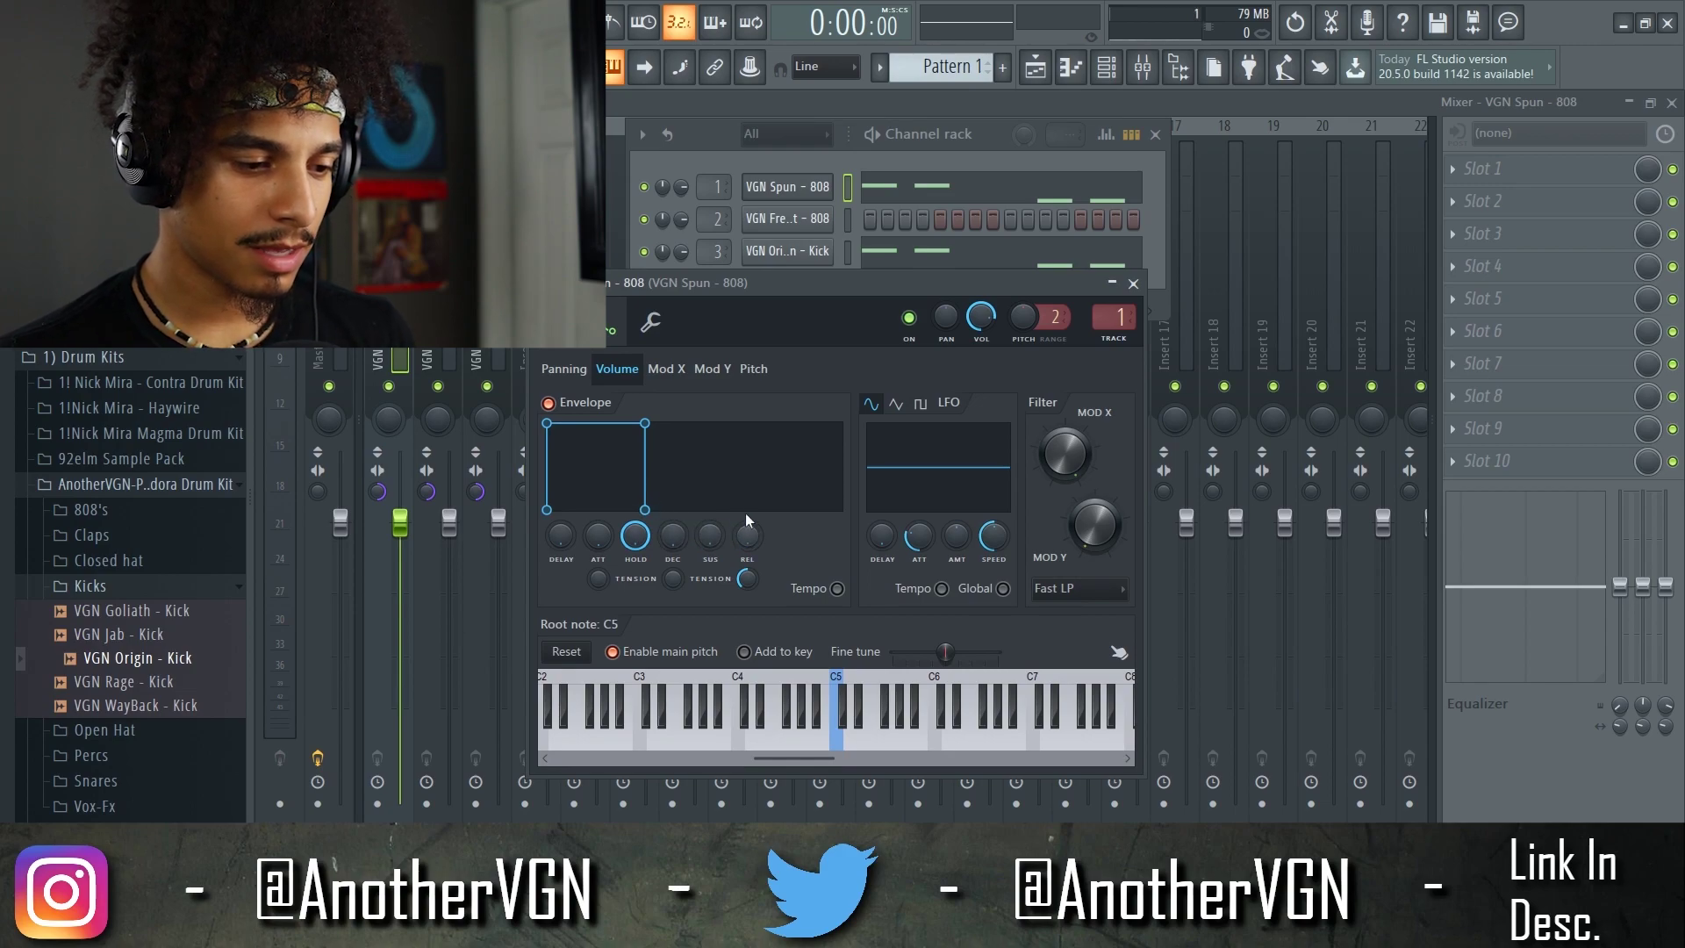
Extend the 808 notes in the piano roll so each one reaches the start of the following note
key("F7")
scroll(997, 419, "up", 3)
scroll(997, 418, "left", 2)
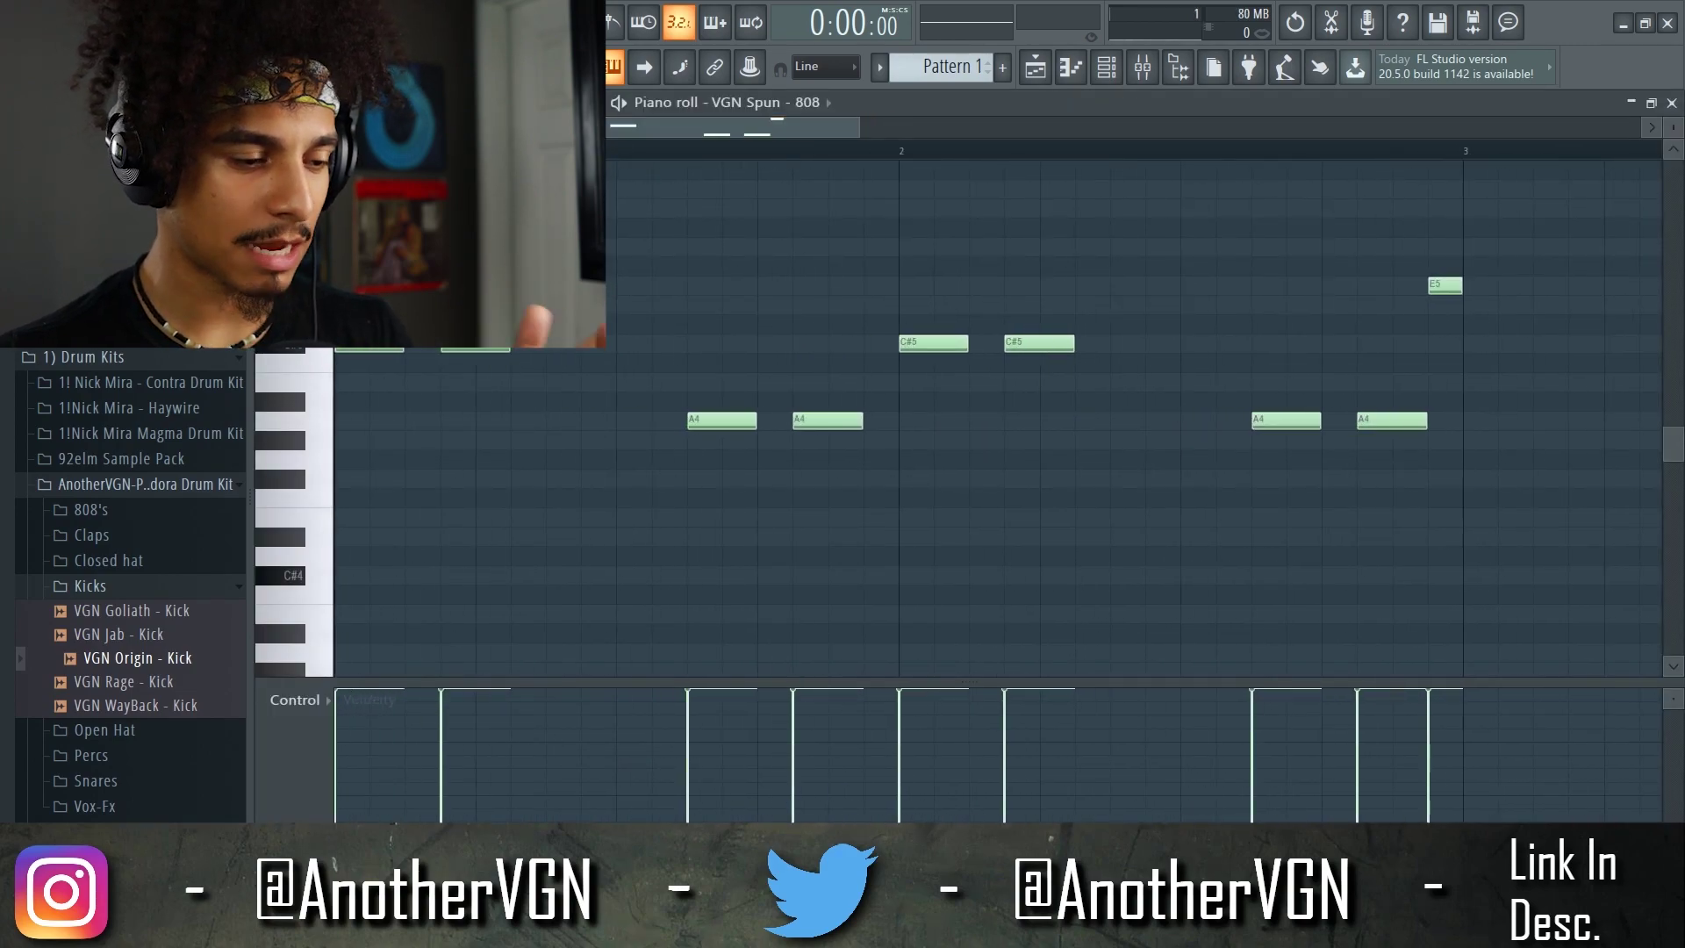
key("ctrl+l")
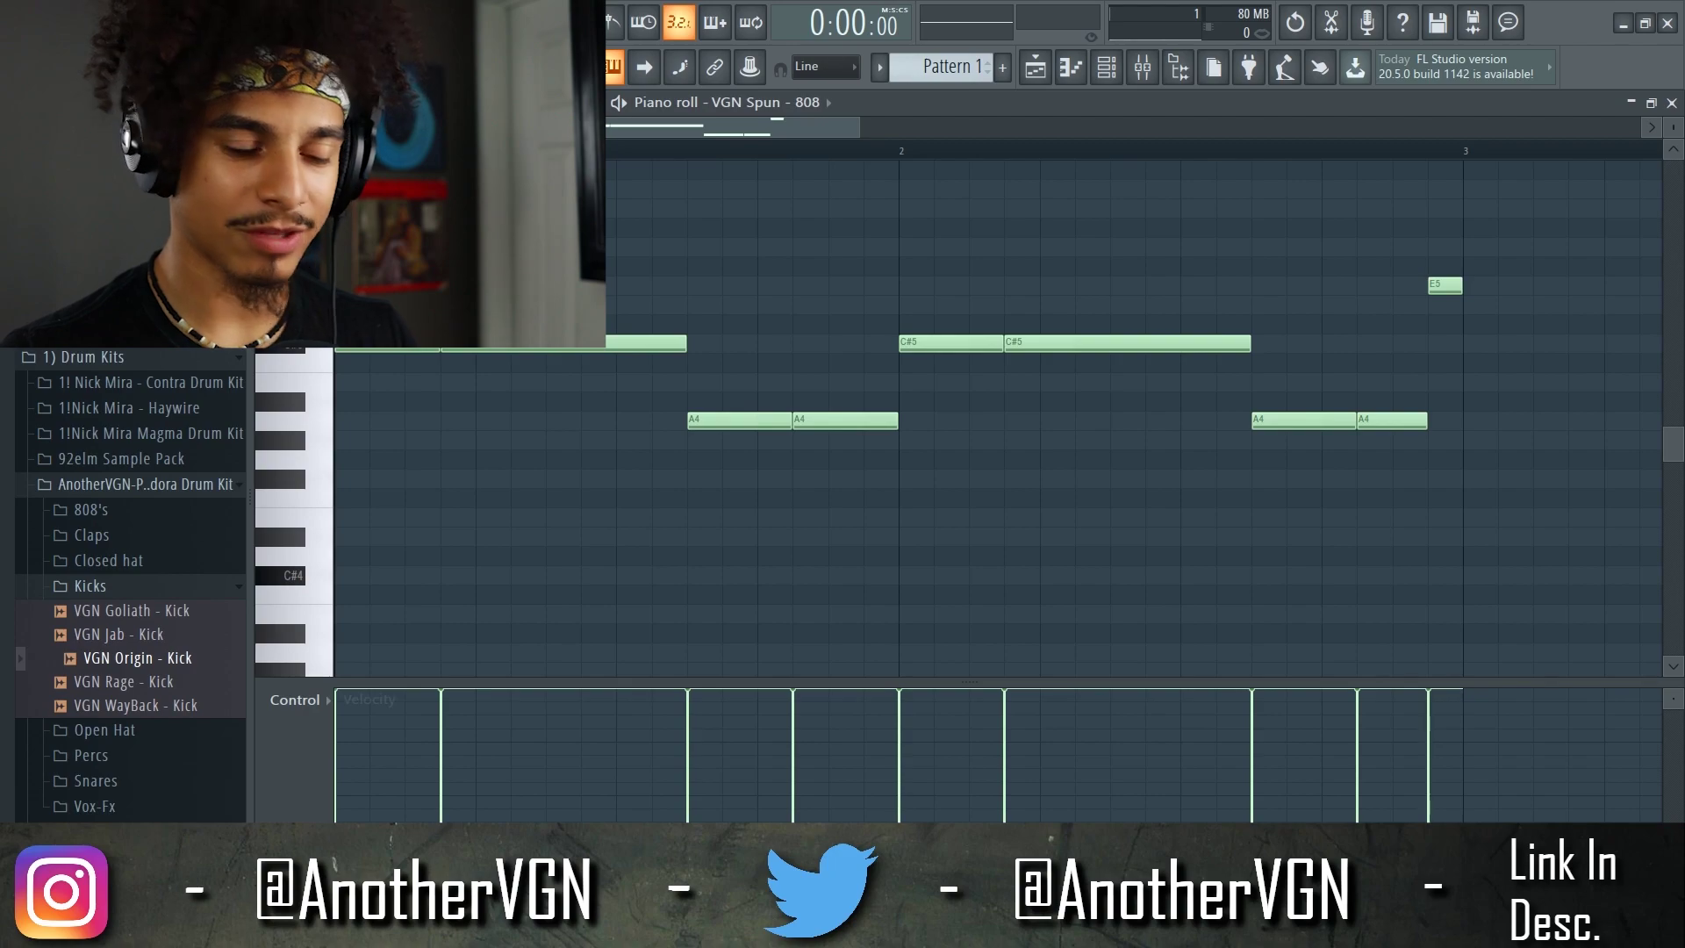
Play the pattern to hear the extended 808 notes together with the kick
left_click(1086, 70)
key("space")
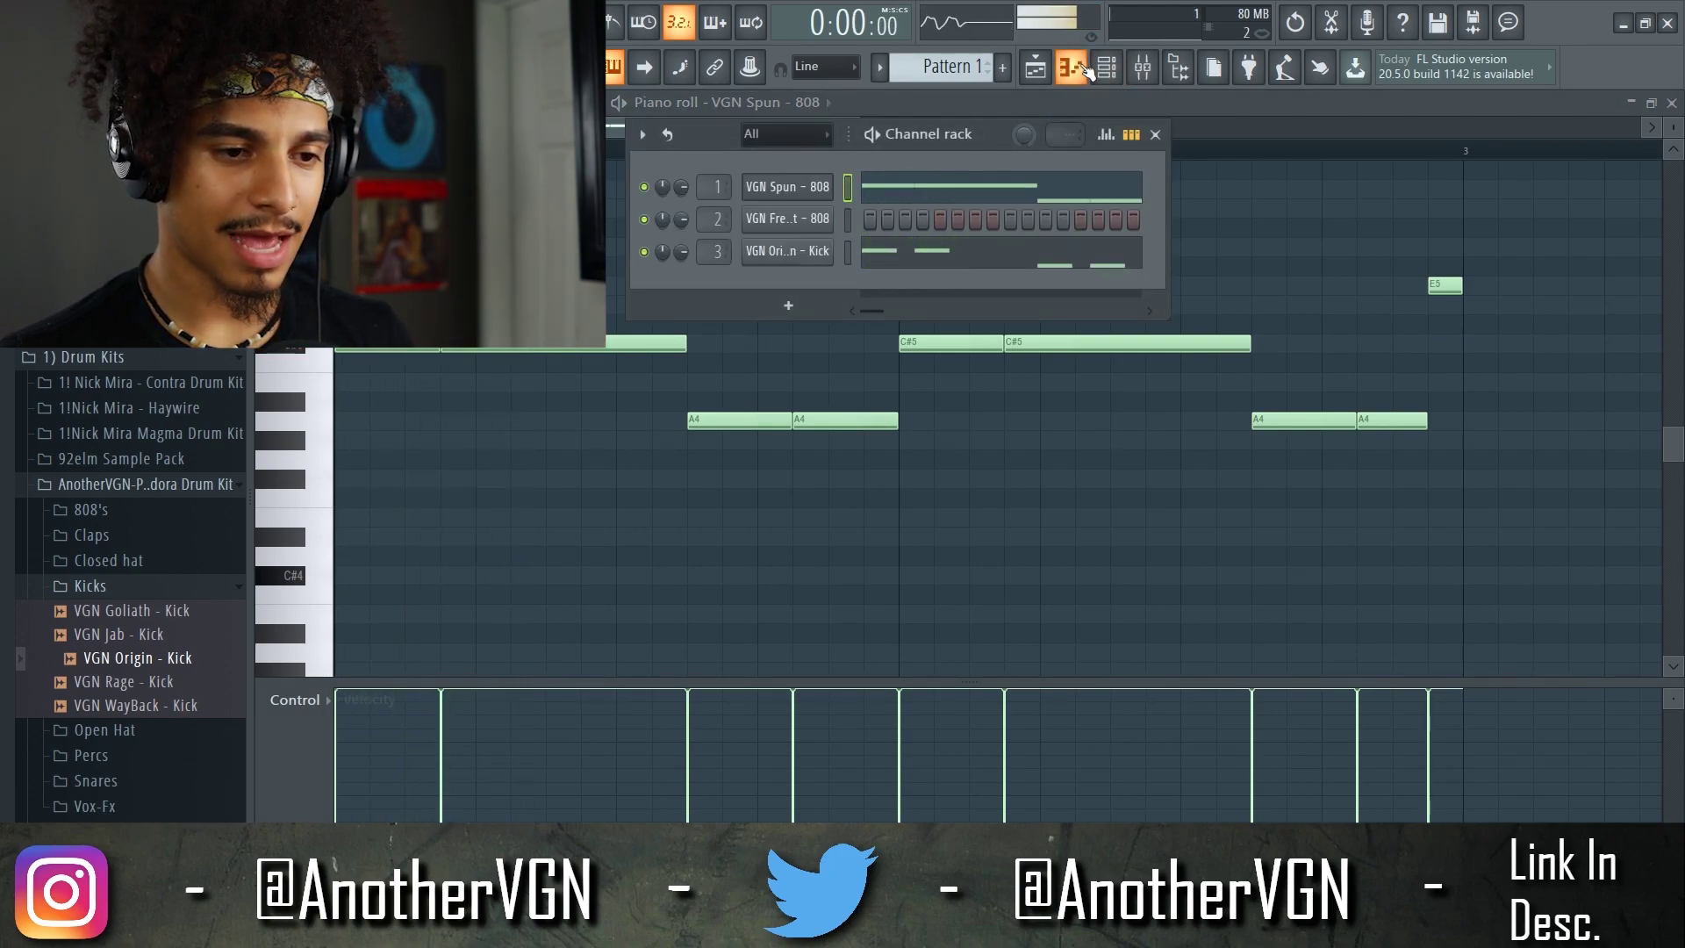
left_click(1086, 70)
left_click(1072, 69)
key("space")
Reopen the VGN Spun - 808 volume envelope and mute the kick channel to hear the 808 alone
key("space")
left_click(806, 188)
left_click_drag(702, 277, 991, 278)
left_click(645, 253)
key("space")
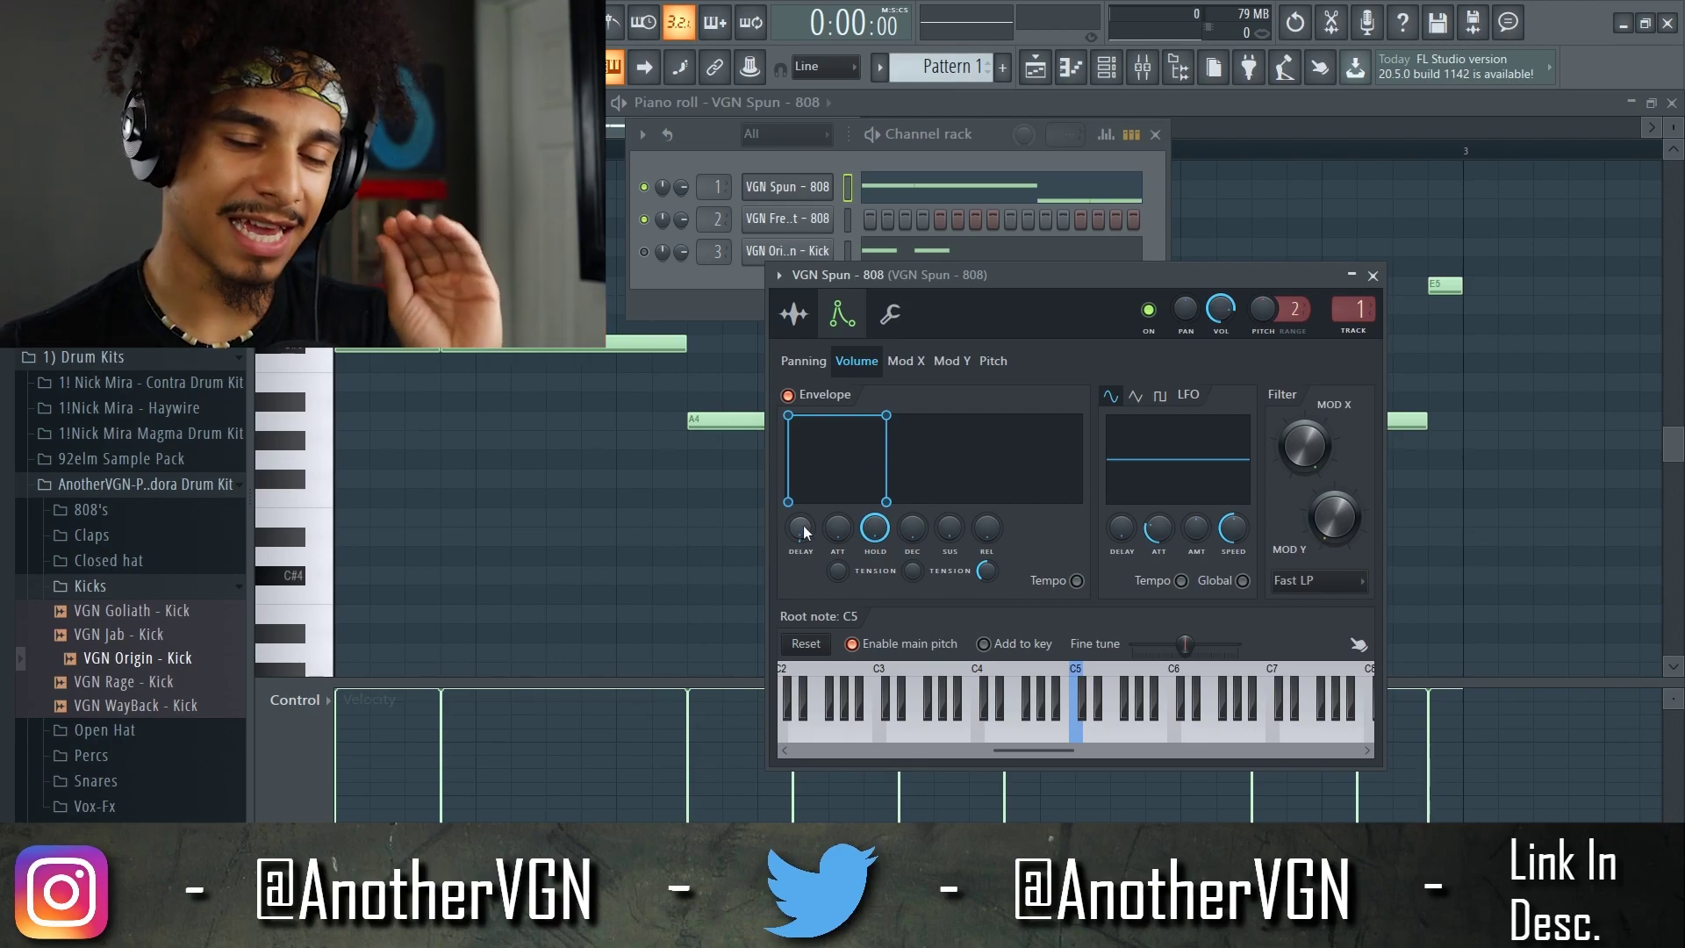
Fine-tune the 808 envelope's attack to a minimal amount and adjust its attack tension while auditioning the pattern
left_click_drag(838, 527, 838, 527)
key("space")
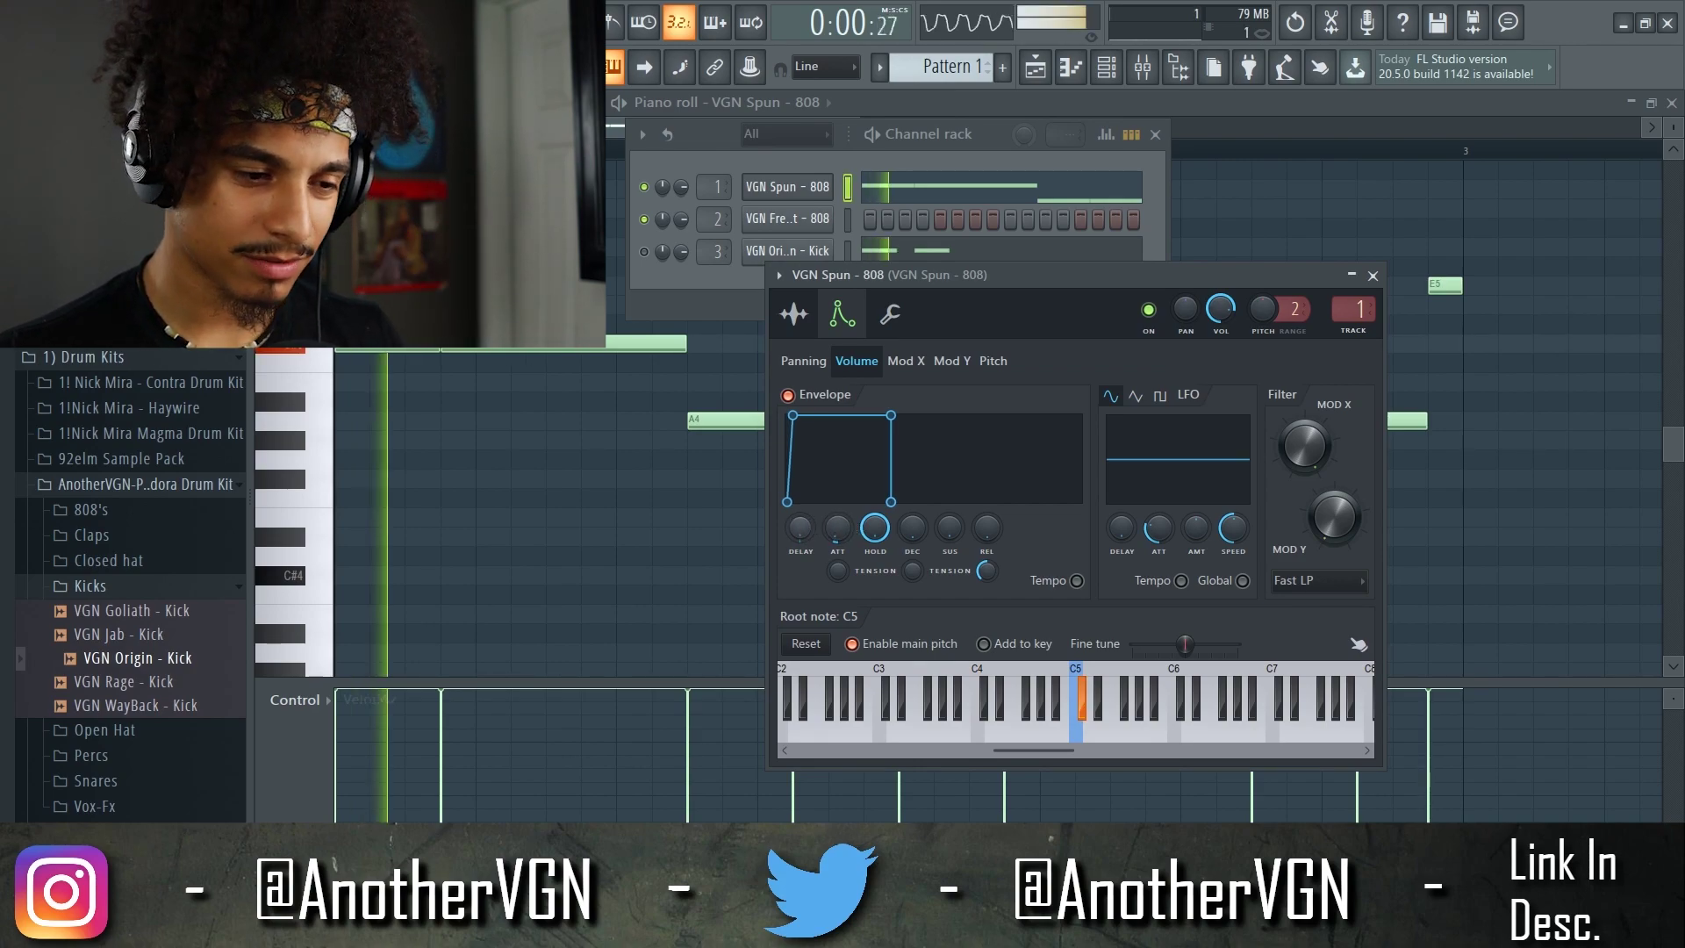
key("space")
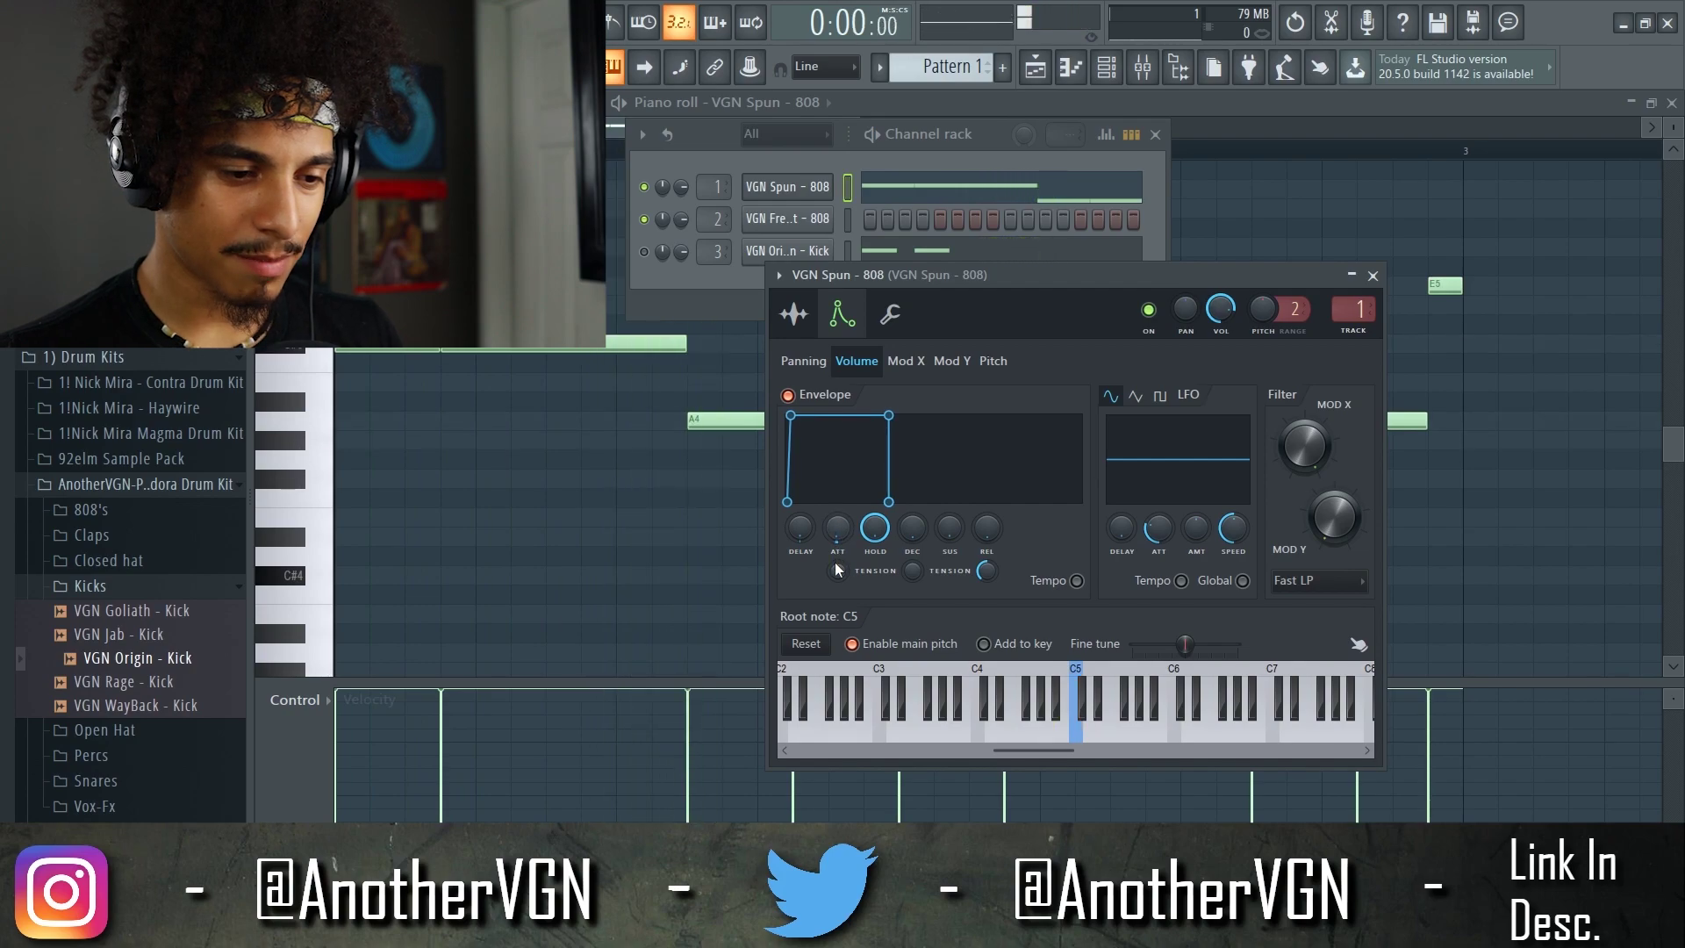
key("space")
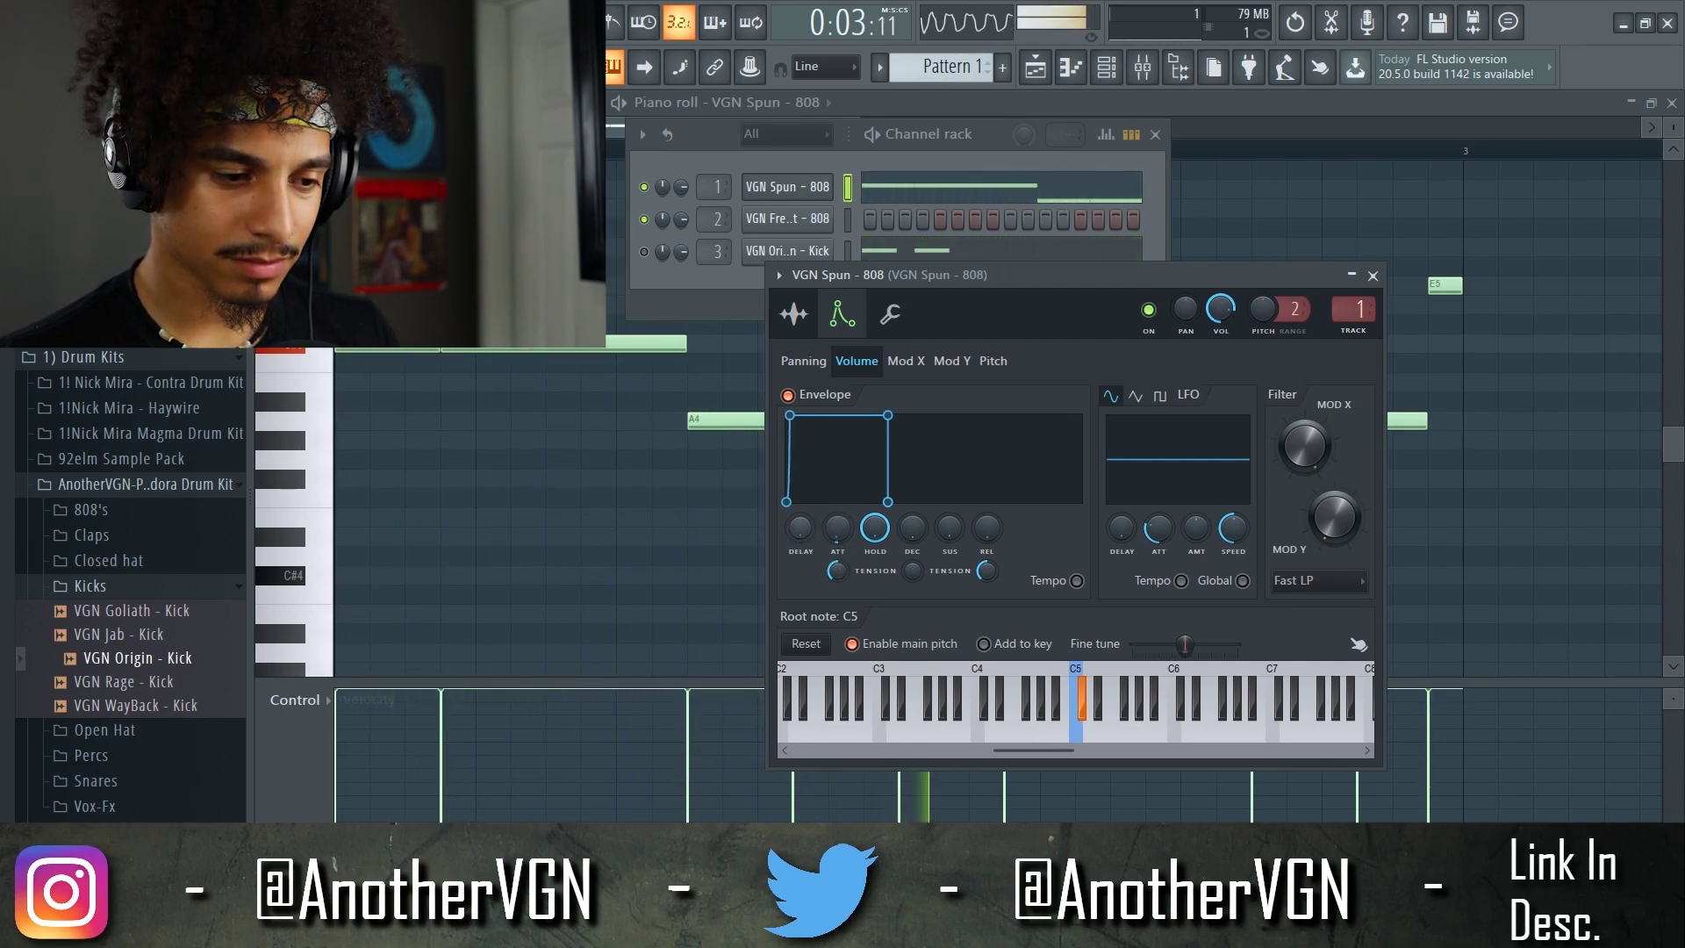
left_click_drag(835, 524, 835, 545)
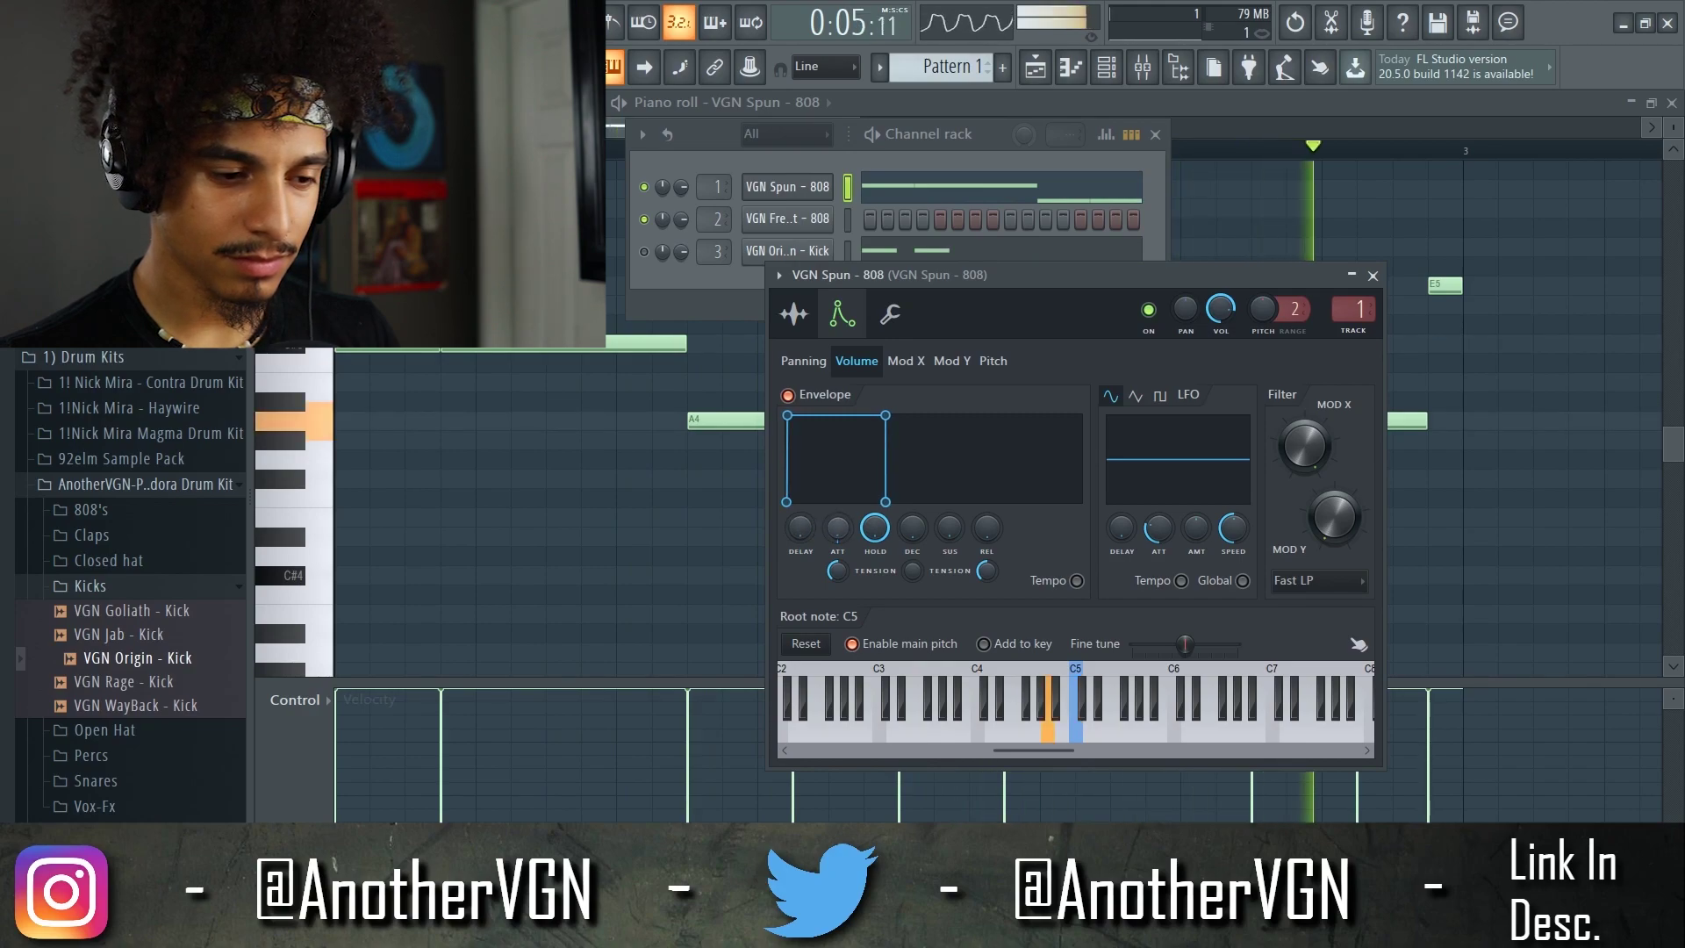
key("space")
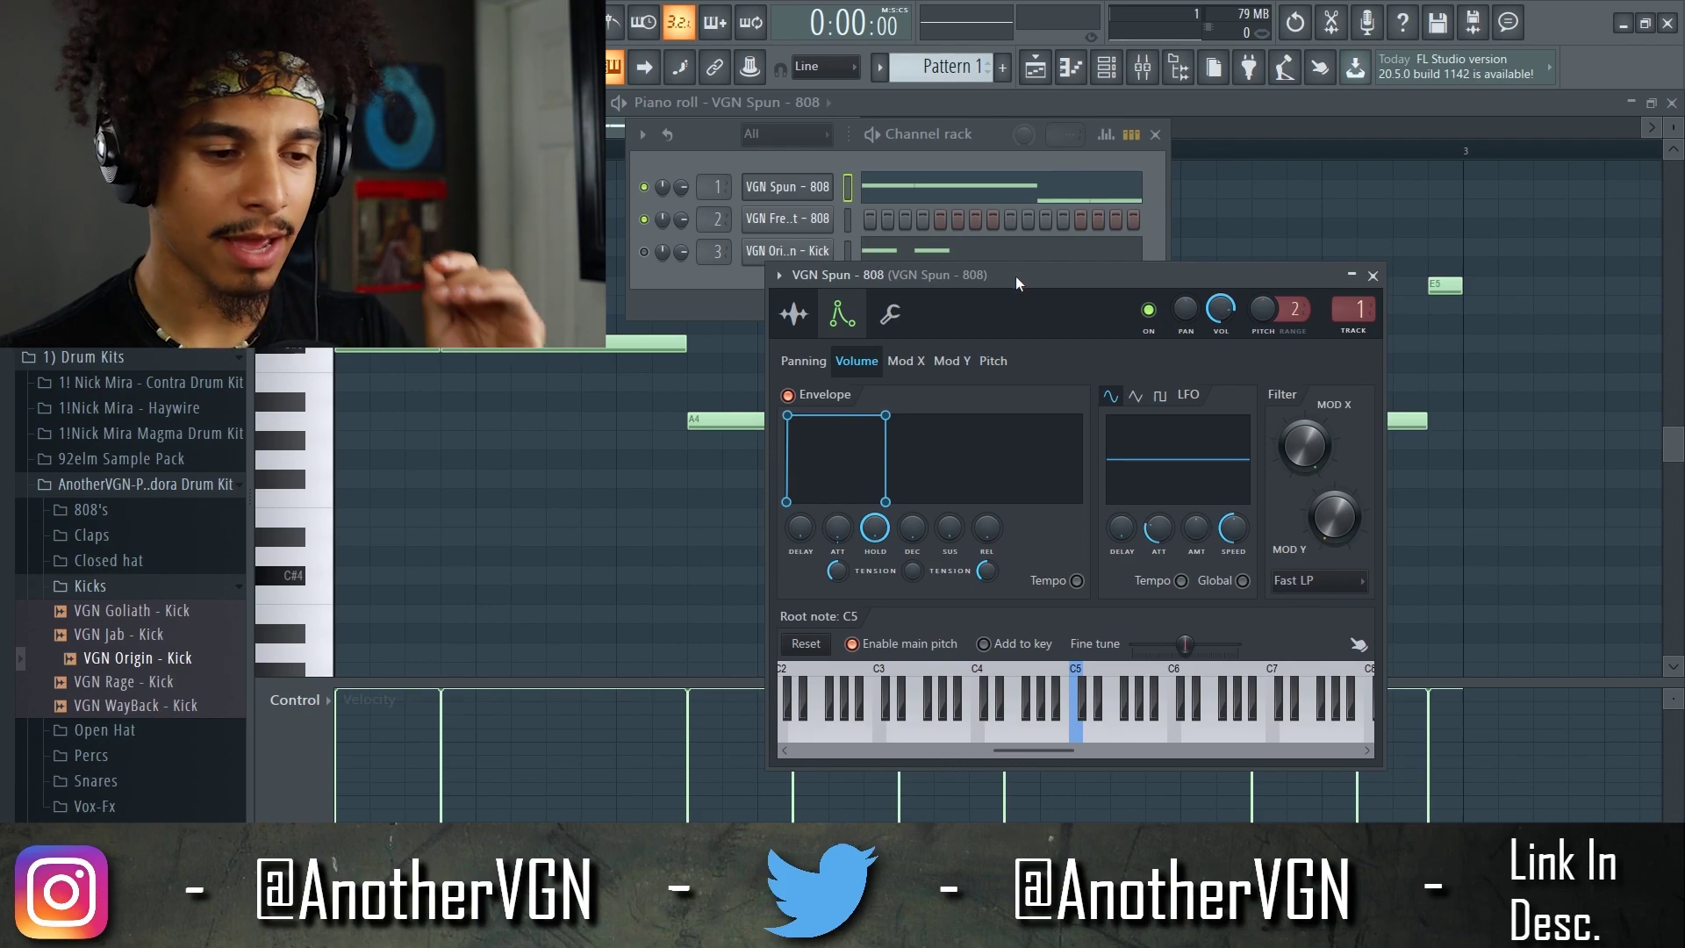
Unmute the VGN Origin - Kick channel and play the pattern with the 808 and kick together
left_click_drag(1016, 276, 1060, 311)
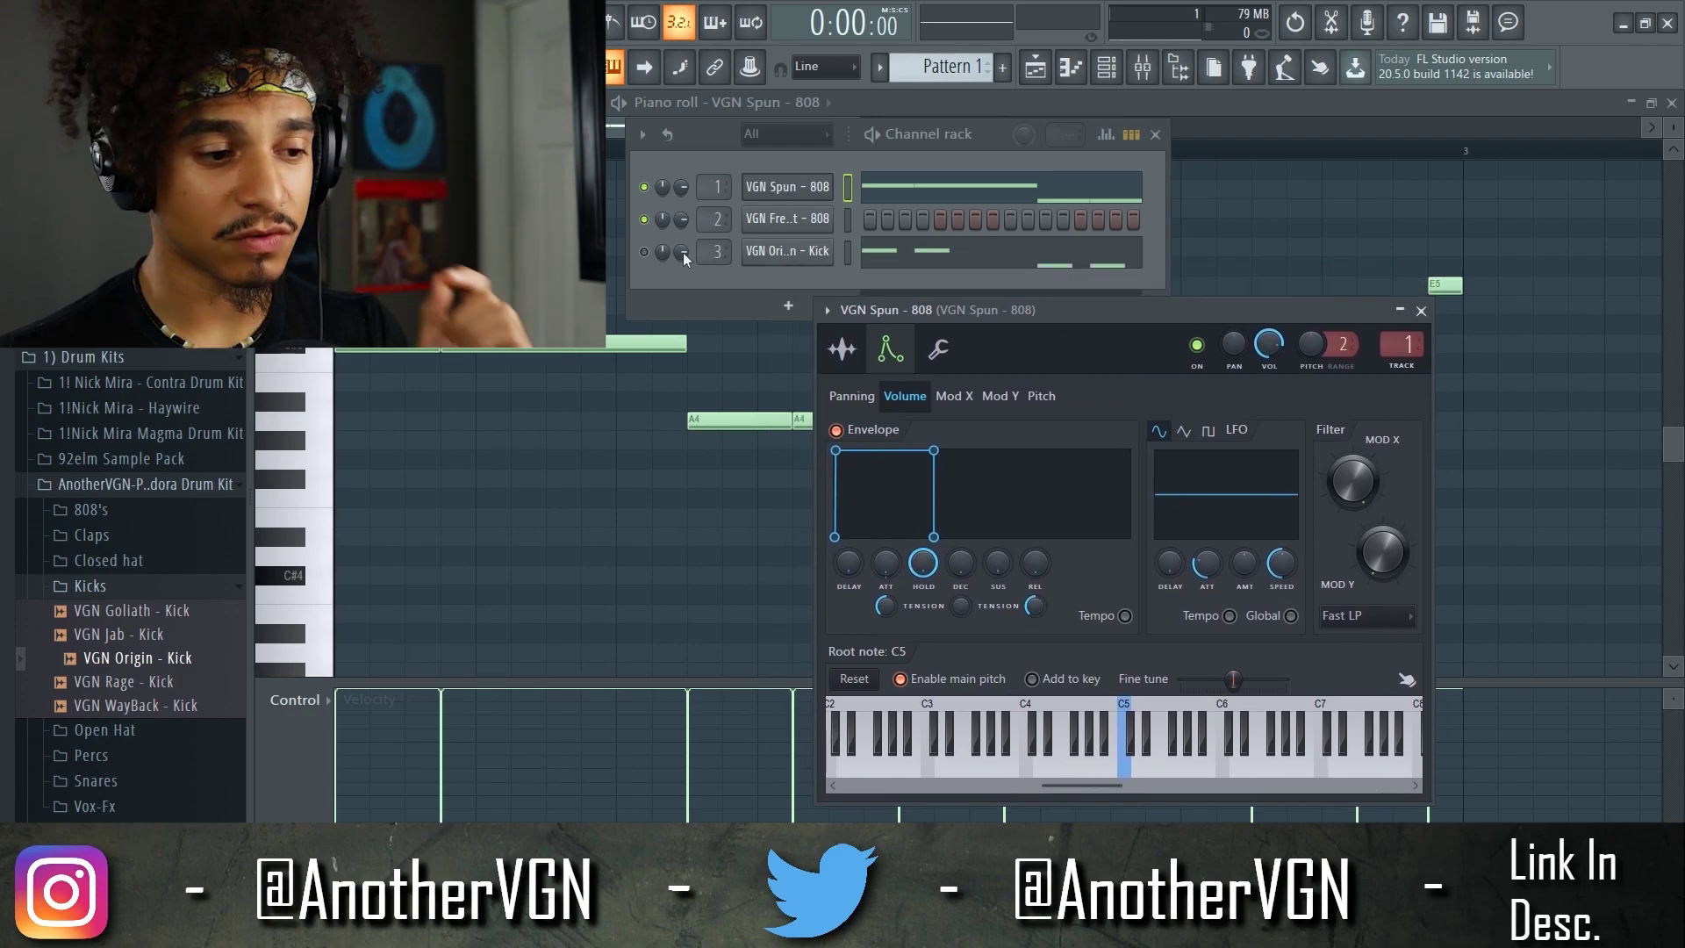
left_click(644, 252)
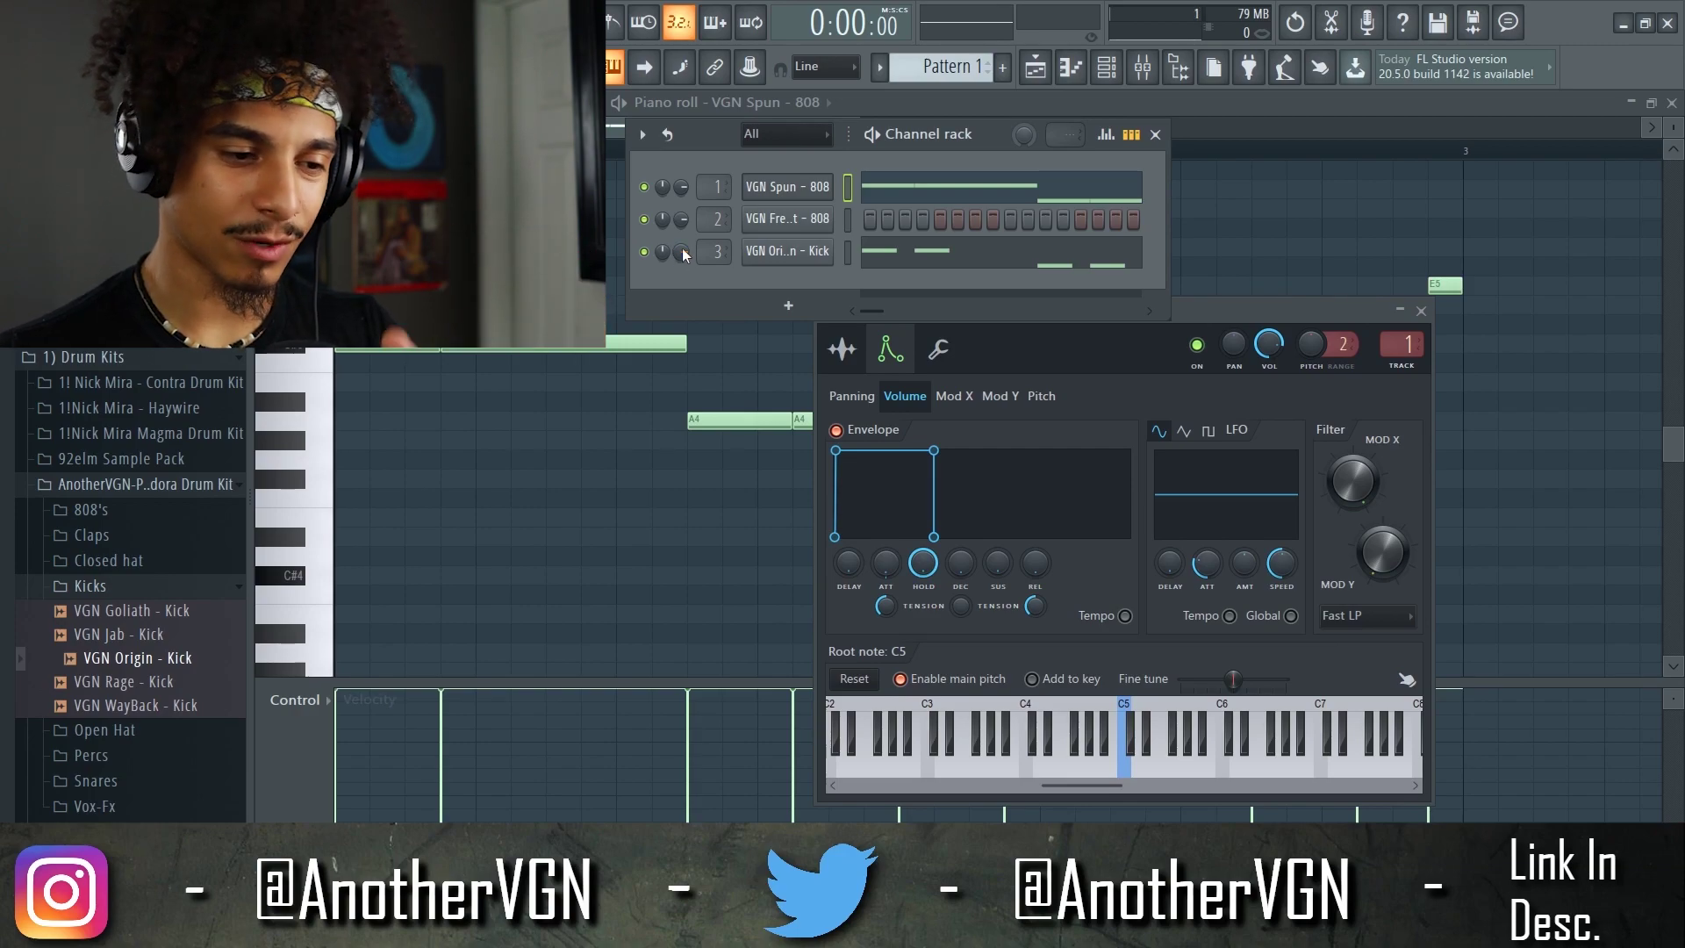
key("space")
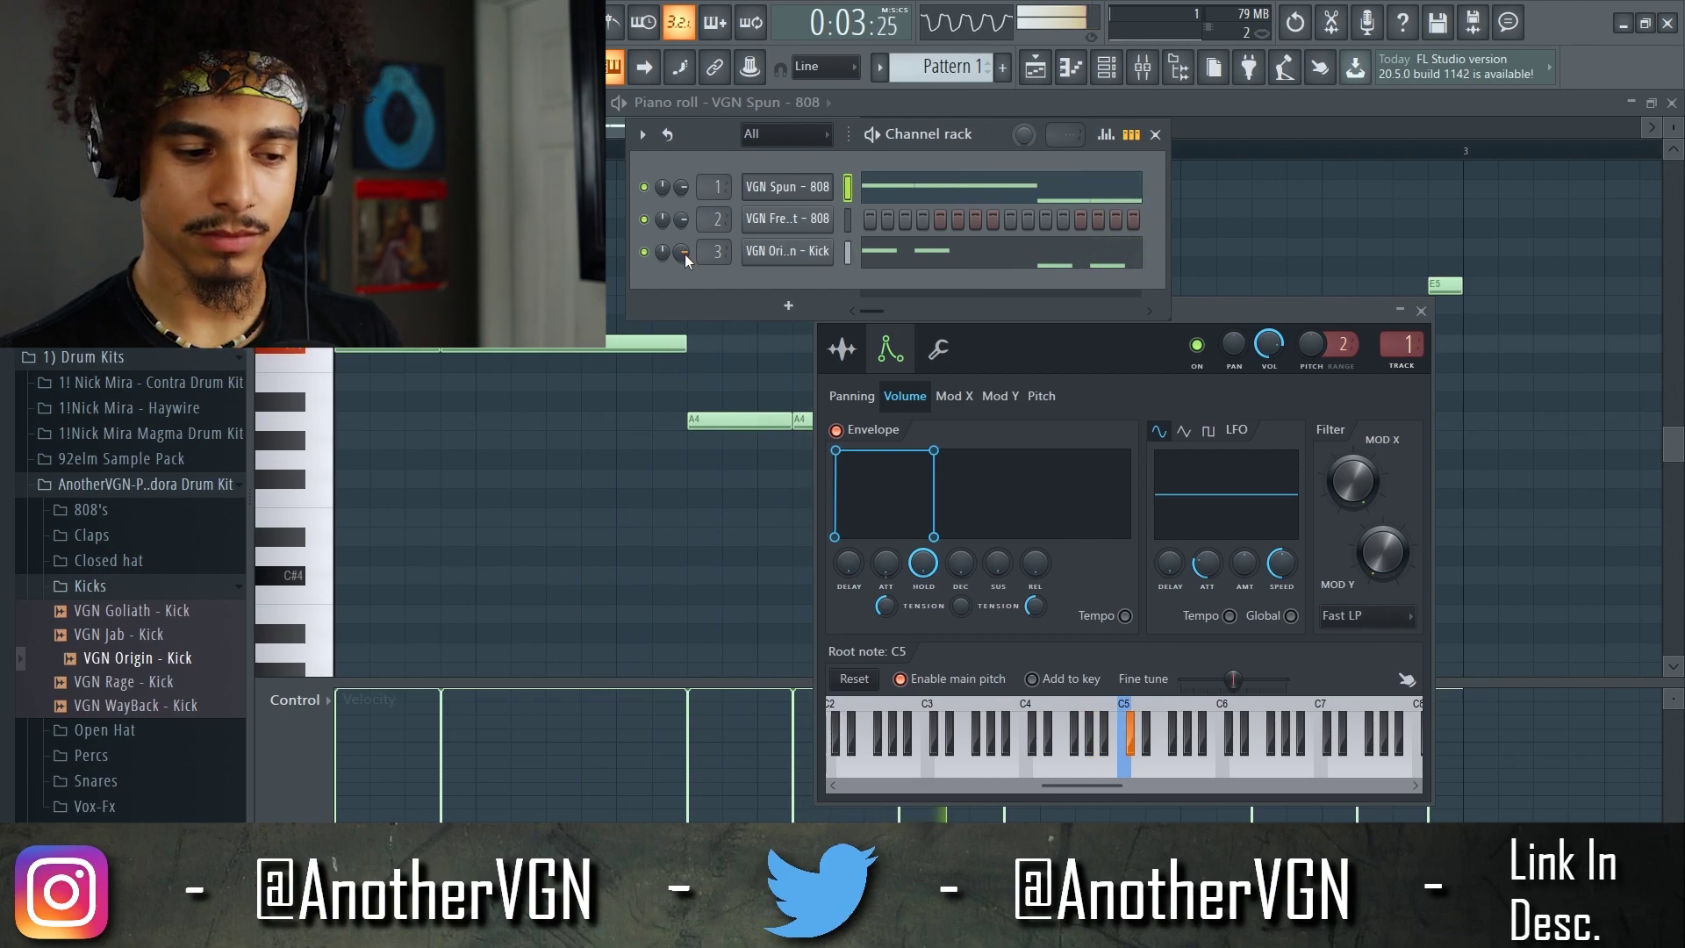
key("space")
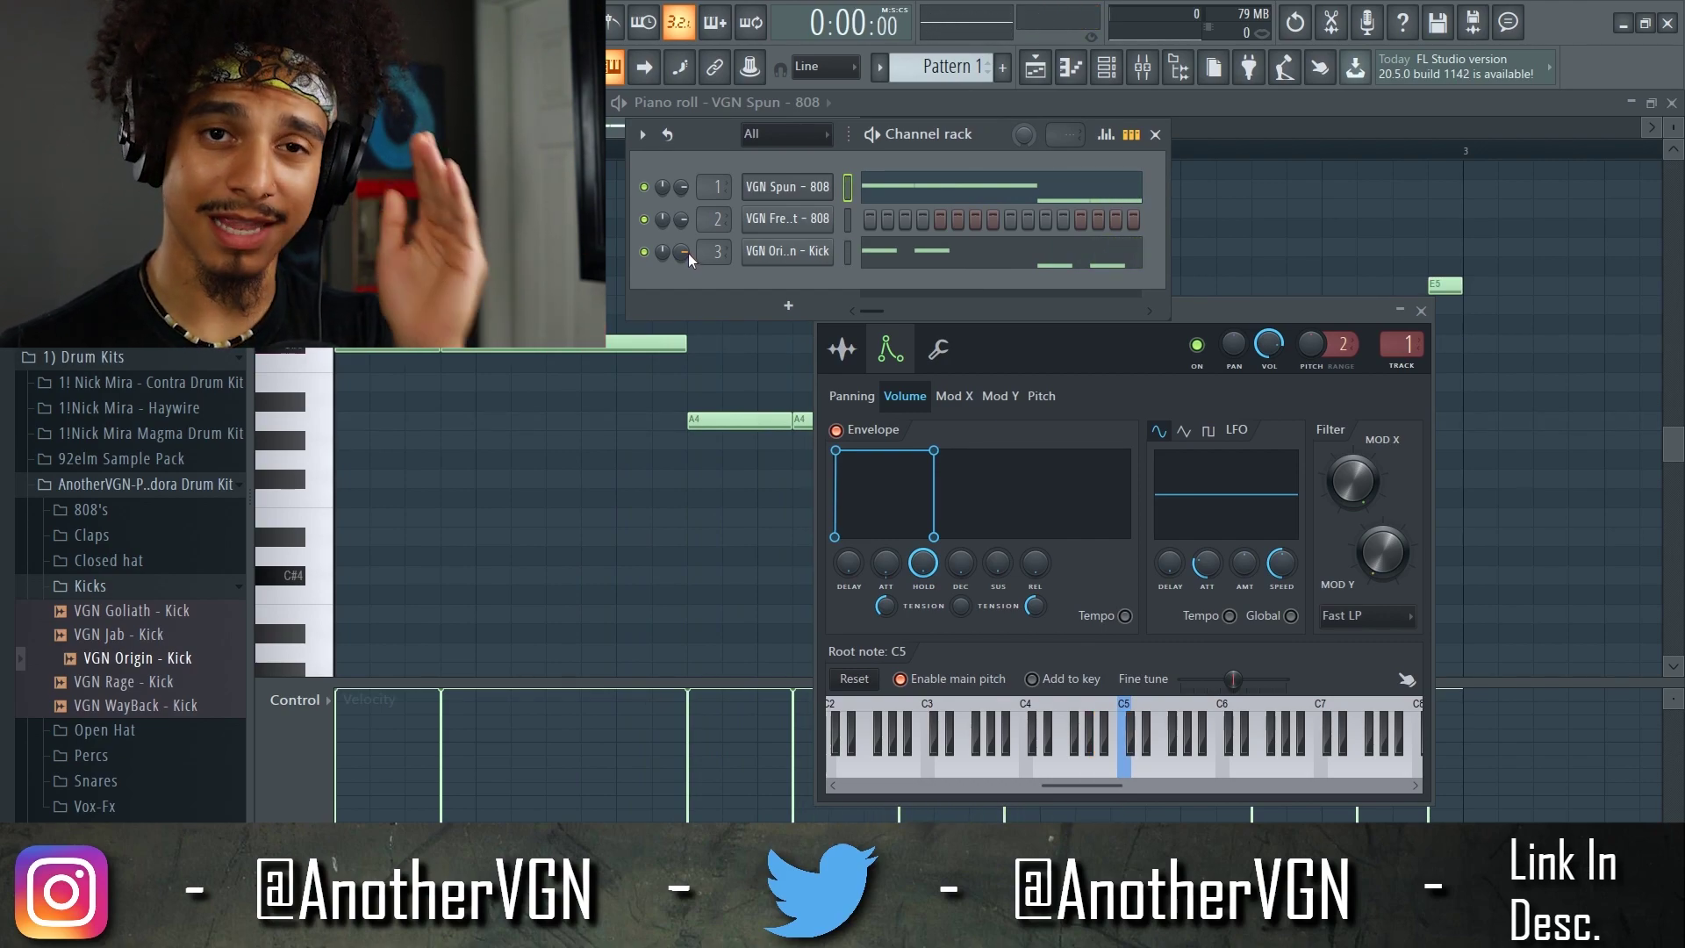
left_click(874, 465)
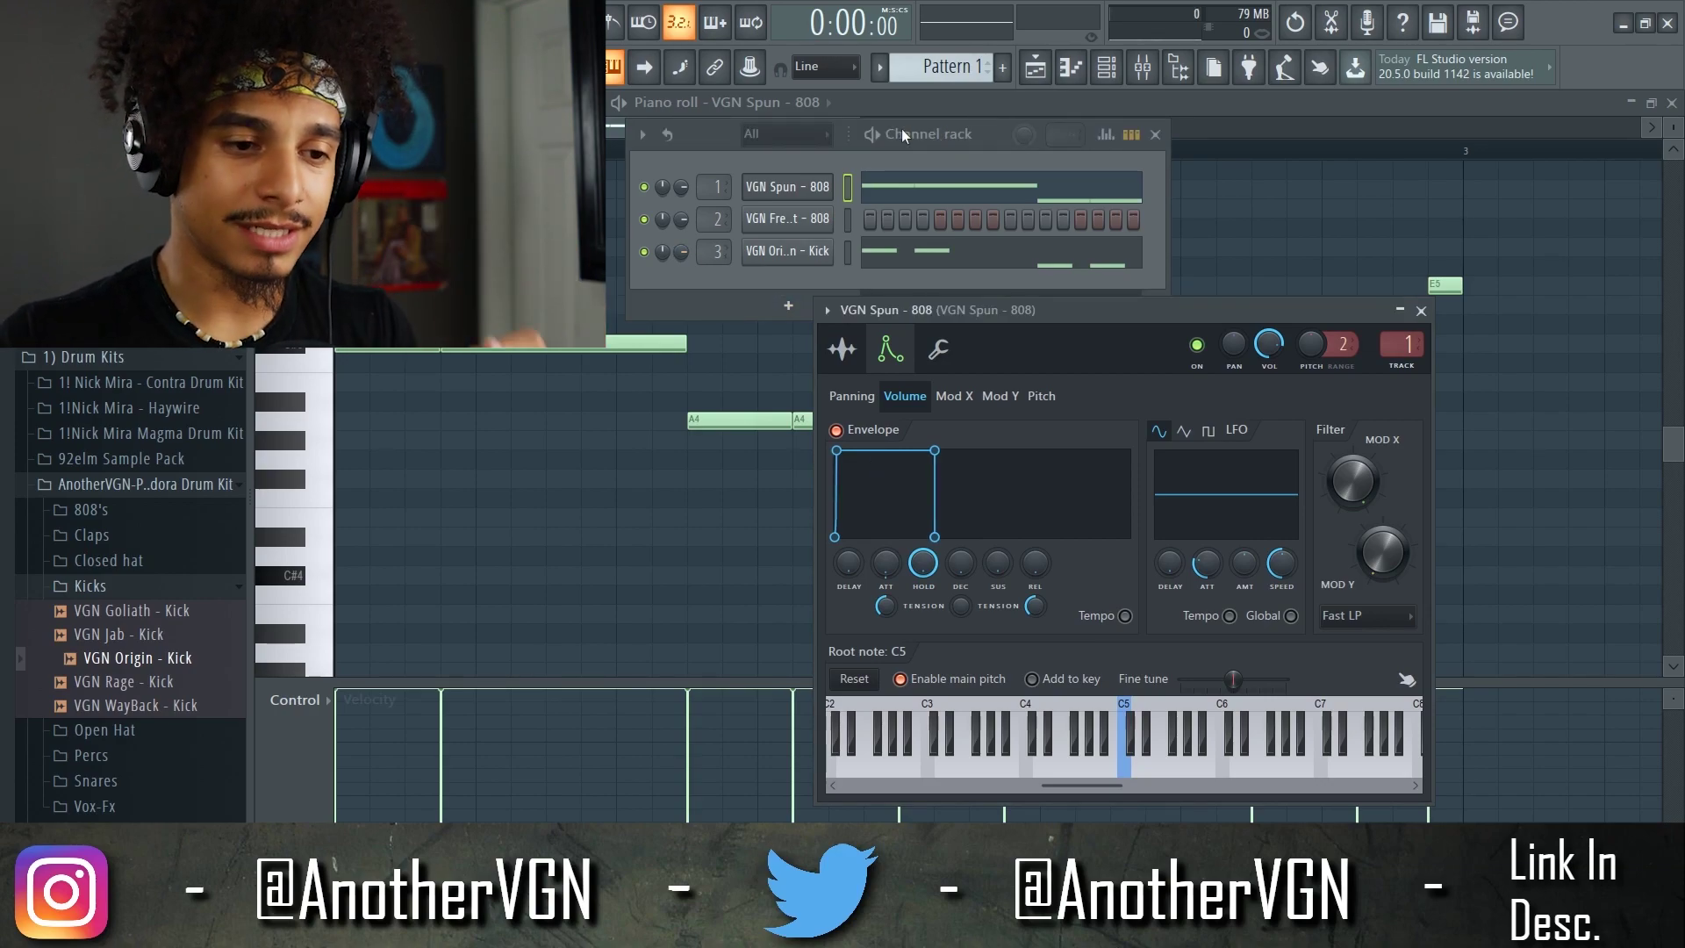
Play the pattern while watching the 808, kick and master levels in the mixer
left_click(1141, 68)
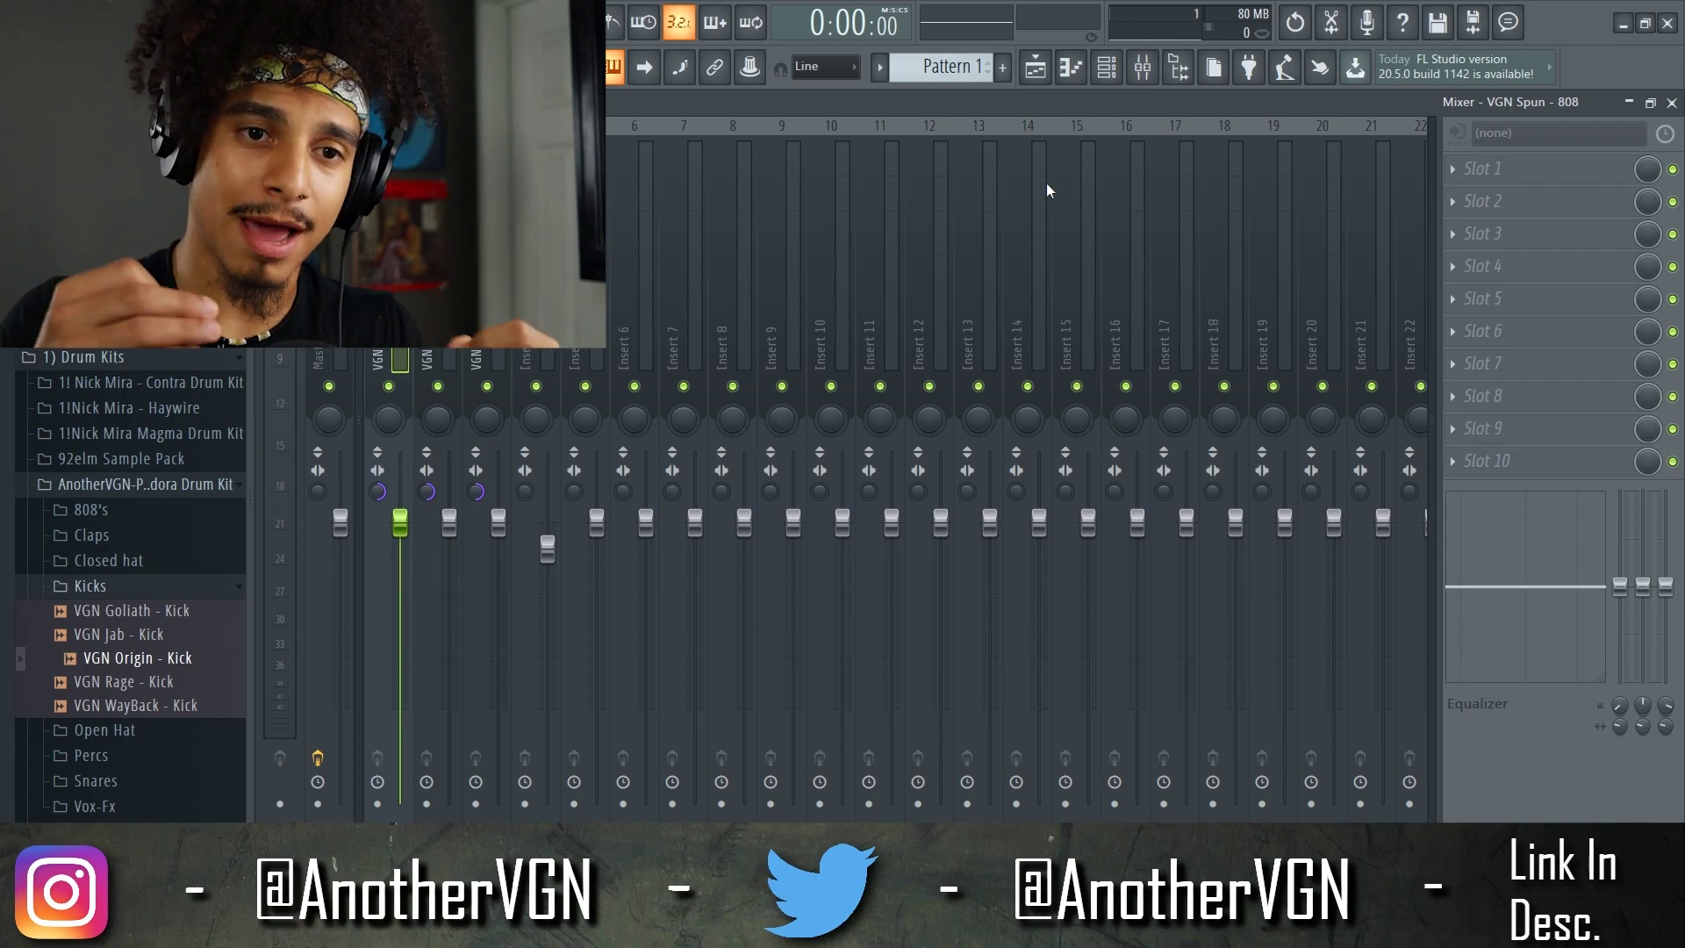
key("space")
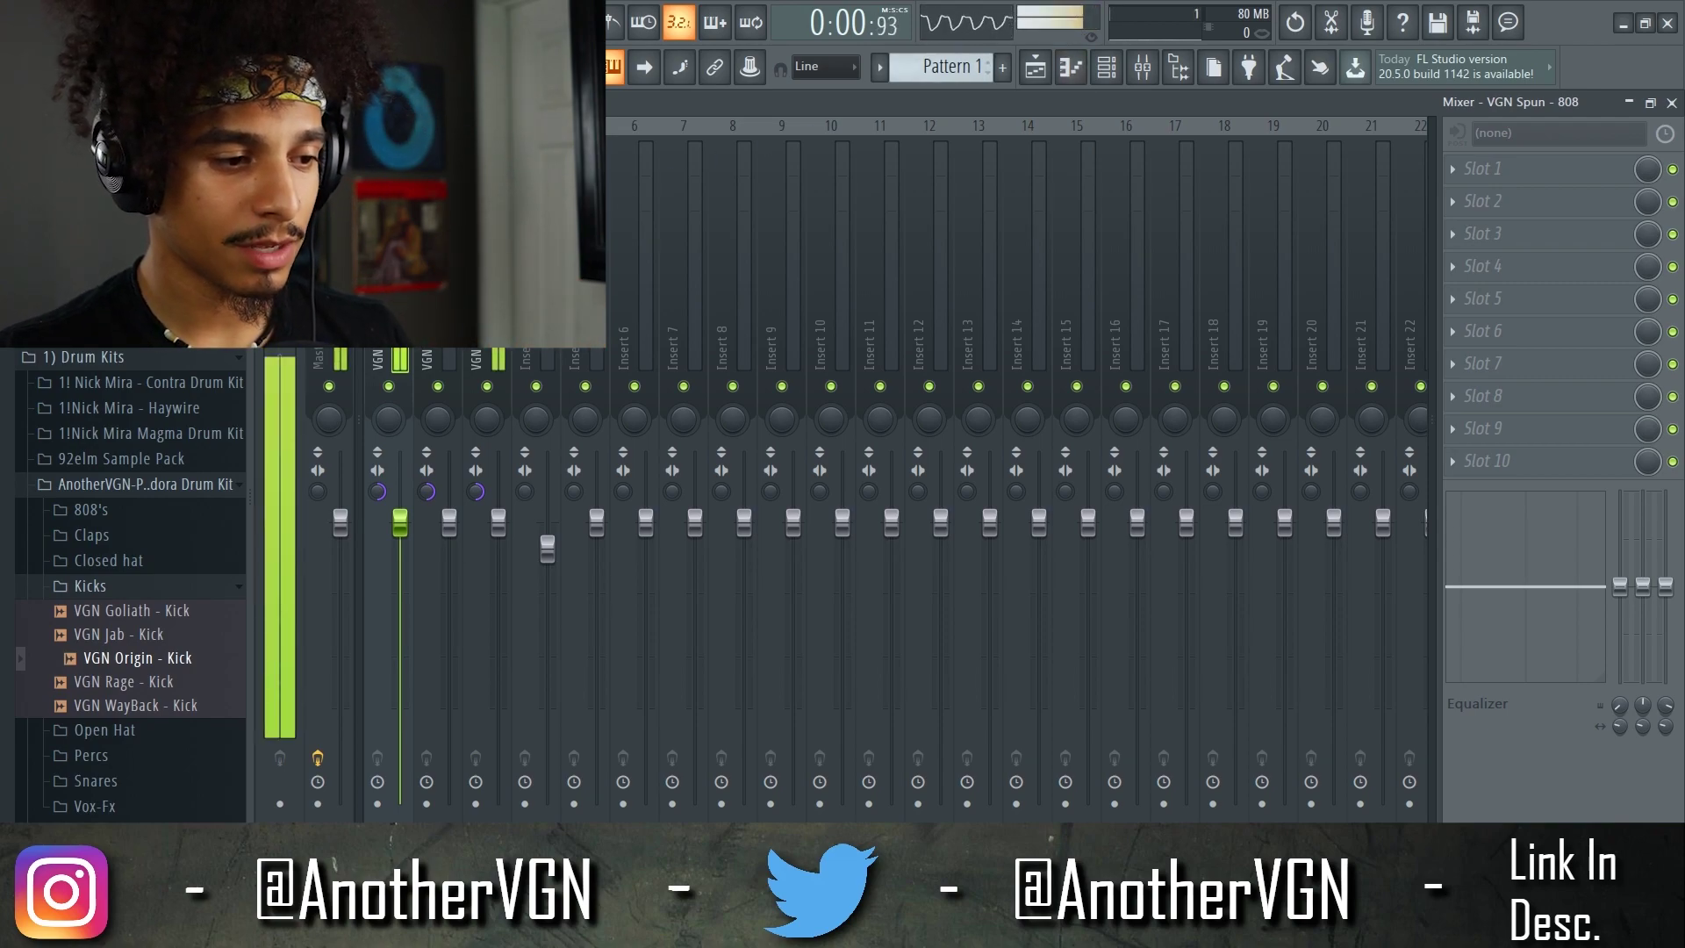
key("space")
Sidechain the kick's mixer track to the VGN Spun - 808 track and load Fruity Limiter in the 808's slot 5
left_click(487, 358)
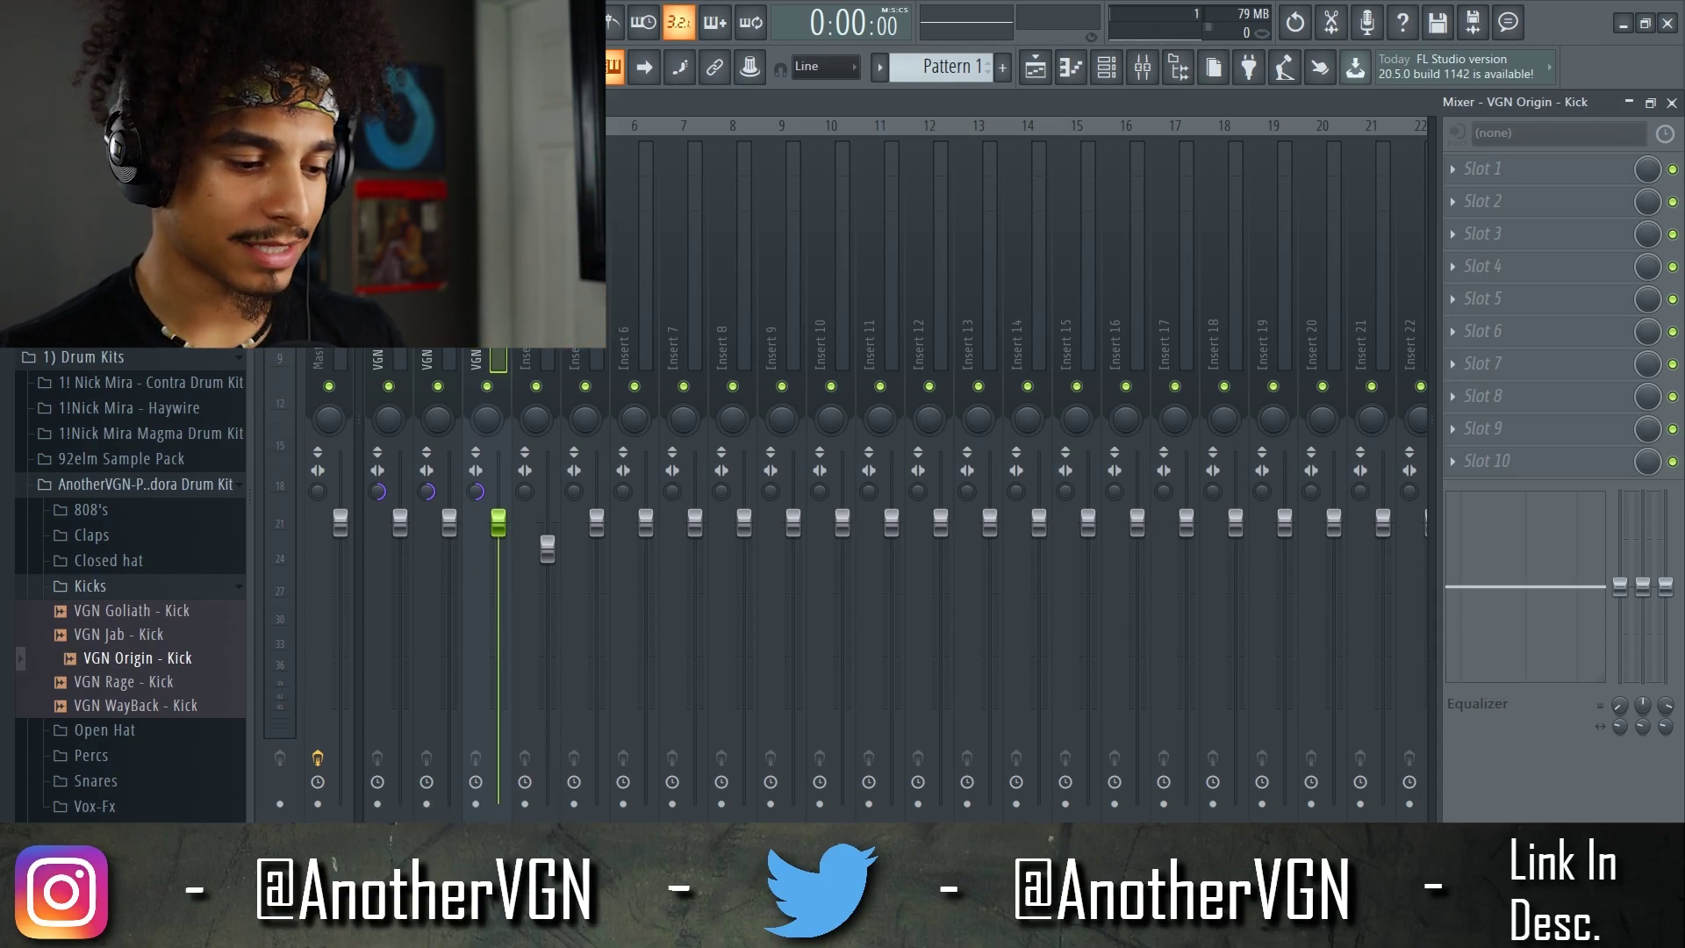
left_click(400, 666)
left_click(1491, 298)
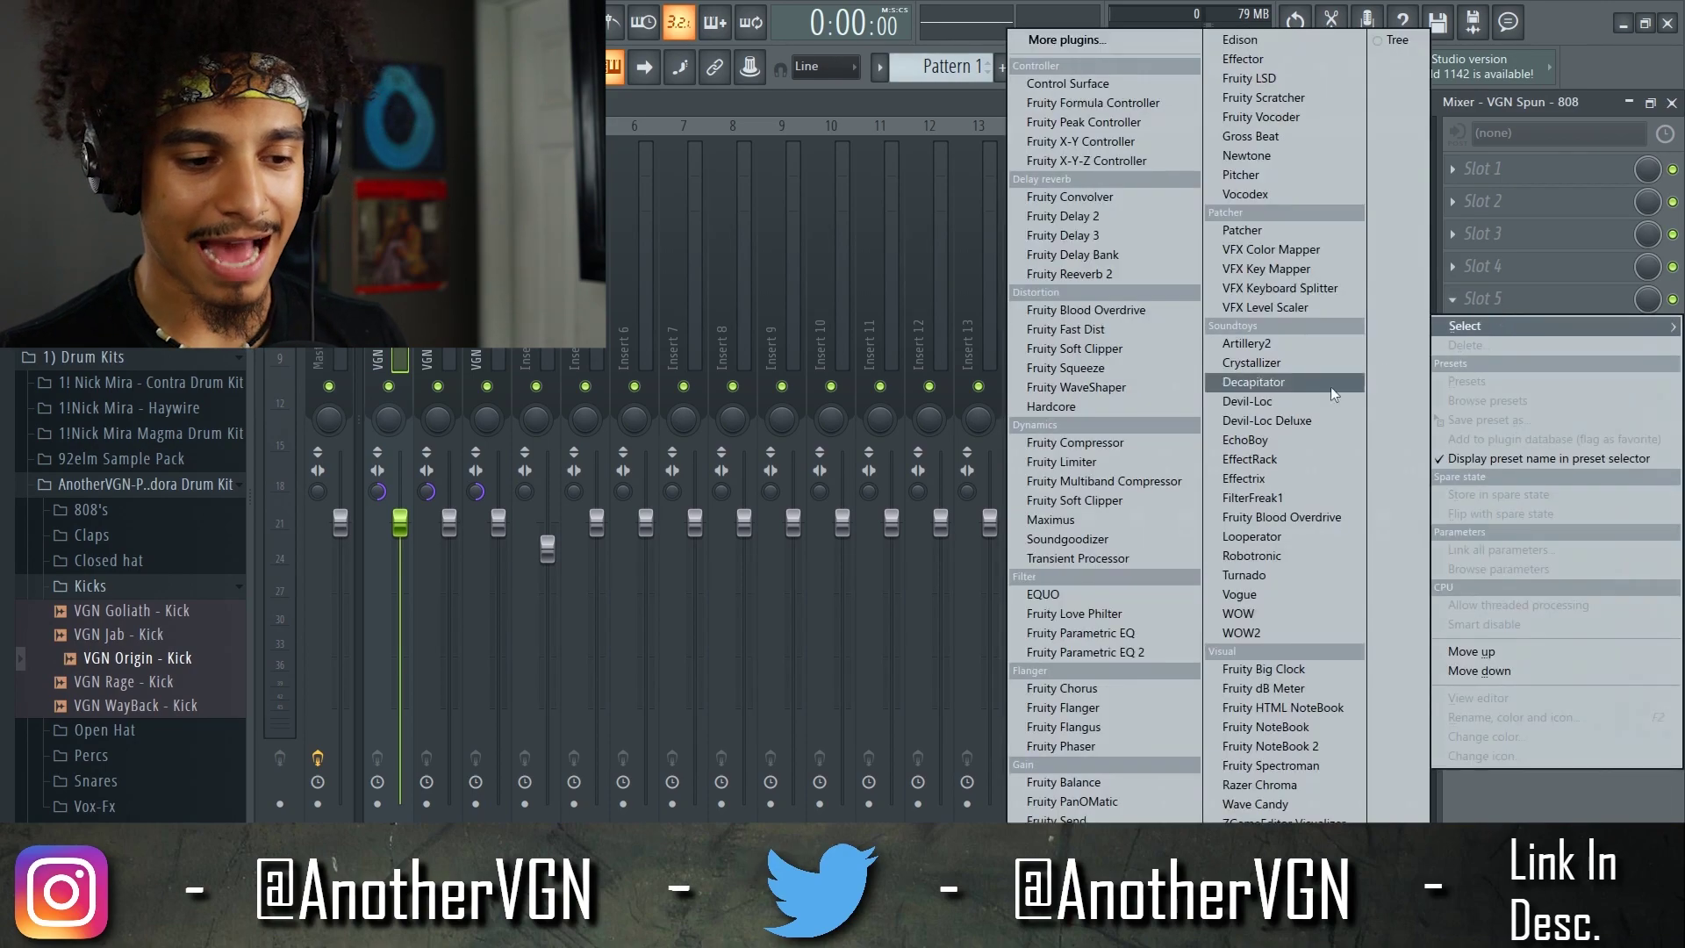
left_click(1146, 458)
Switch the 808's Fruity Limiter to COMP mode and set its sidechain input to VGN Origin - Kick
left_click(456, 510)
left_click(670, 507)
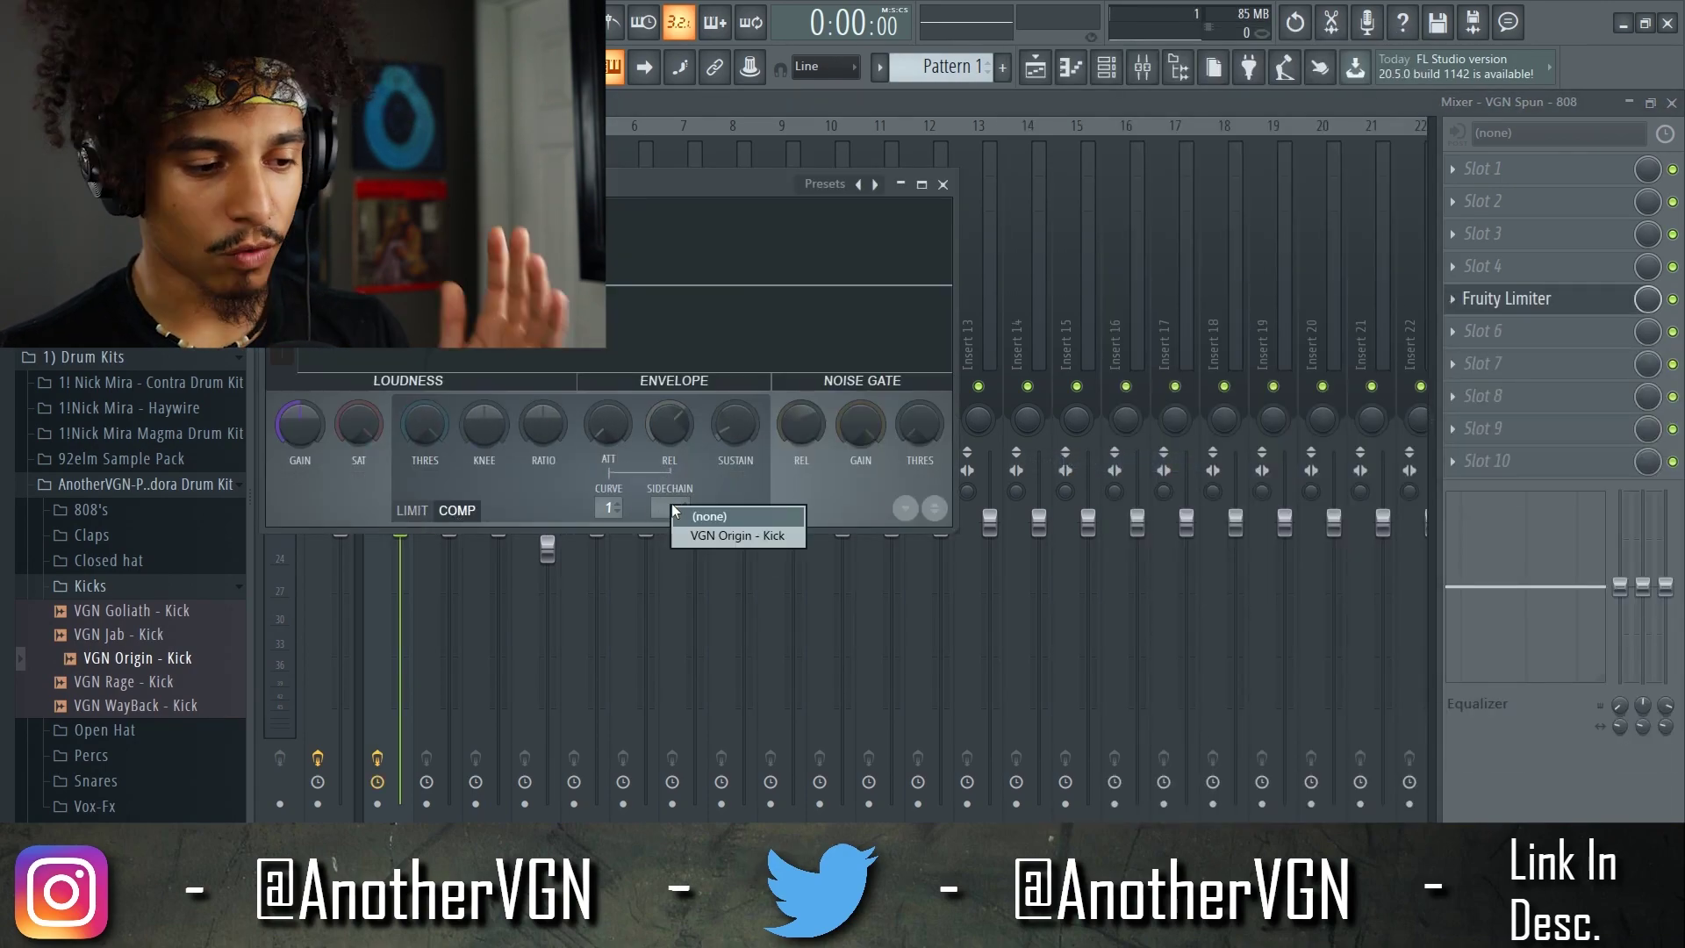
left_click(728, 535)
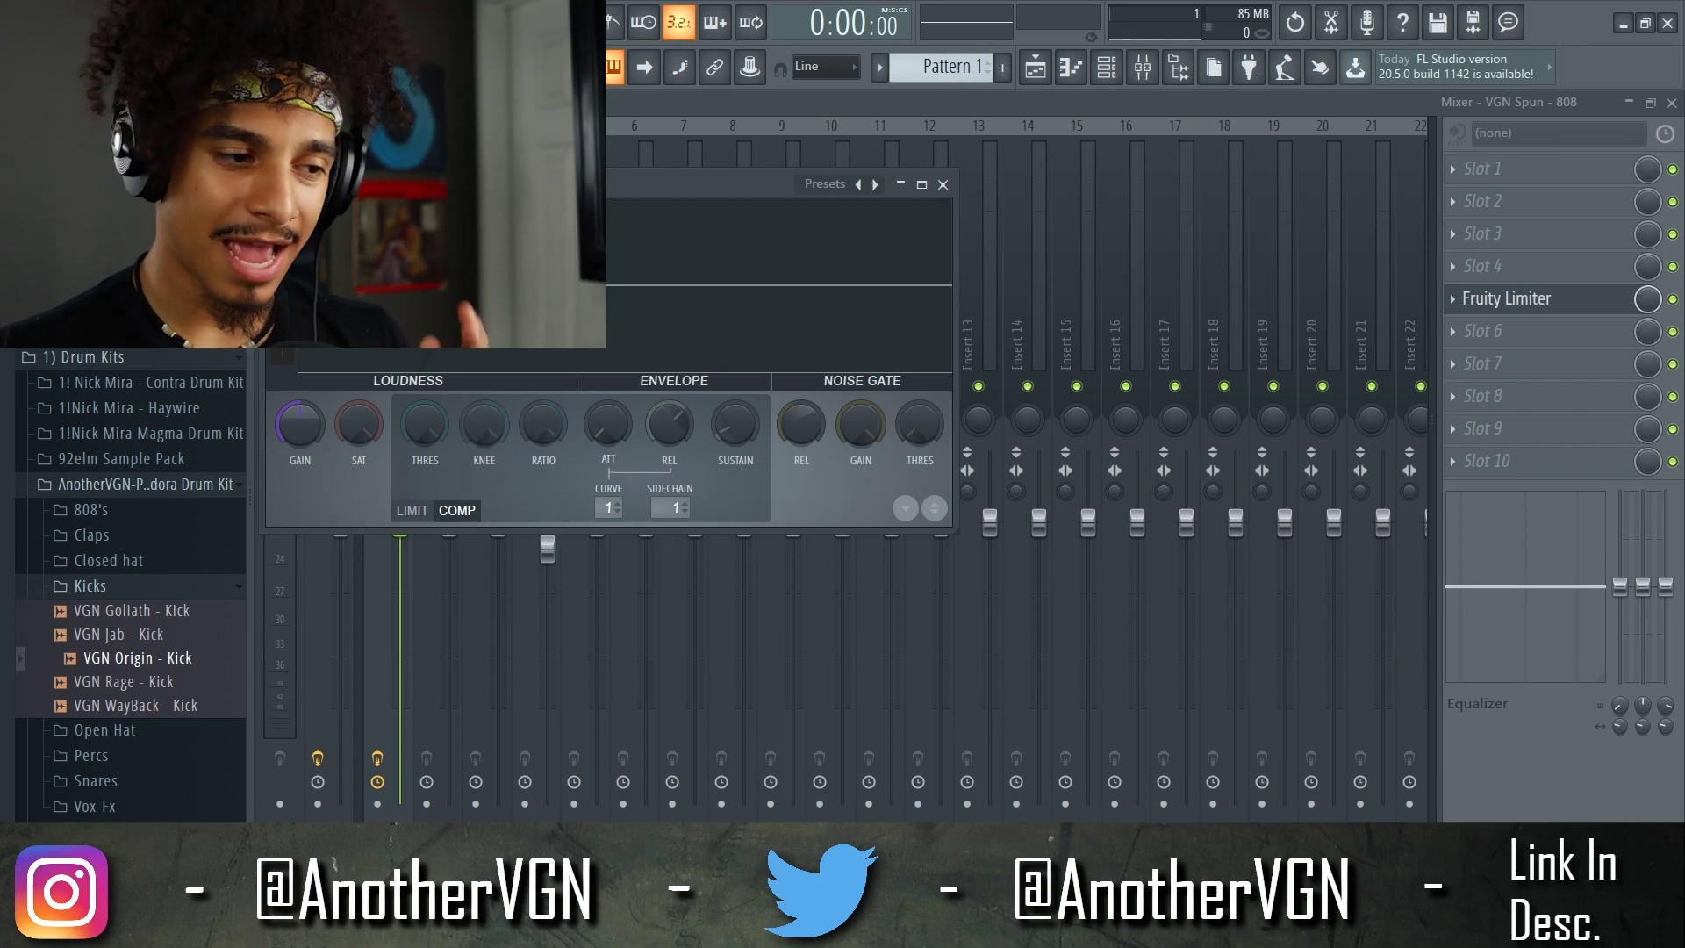
Lower the compressor's threshold and raise its knee and ratio while playing the pattern, so the kick ducks the 808
left_click_drag(446, 273, 692, 260)
key("space")
left_click_drag(677, 414, 677, 451)
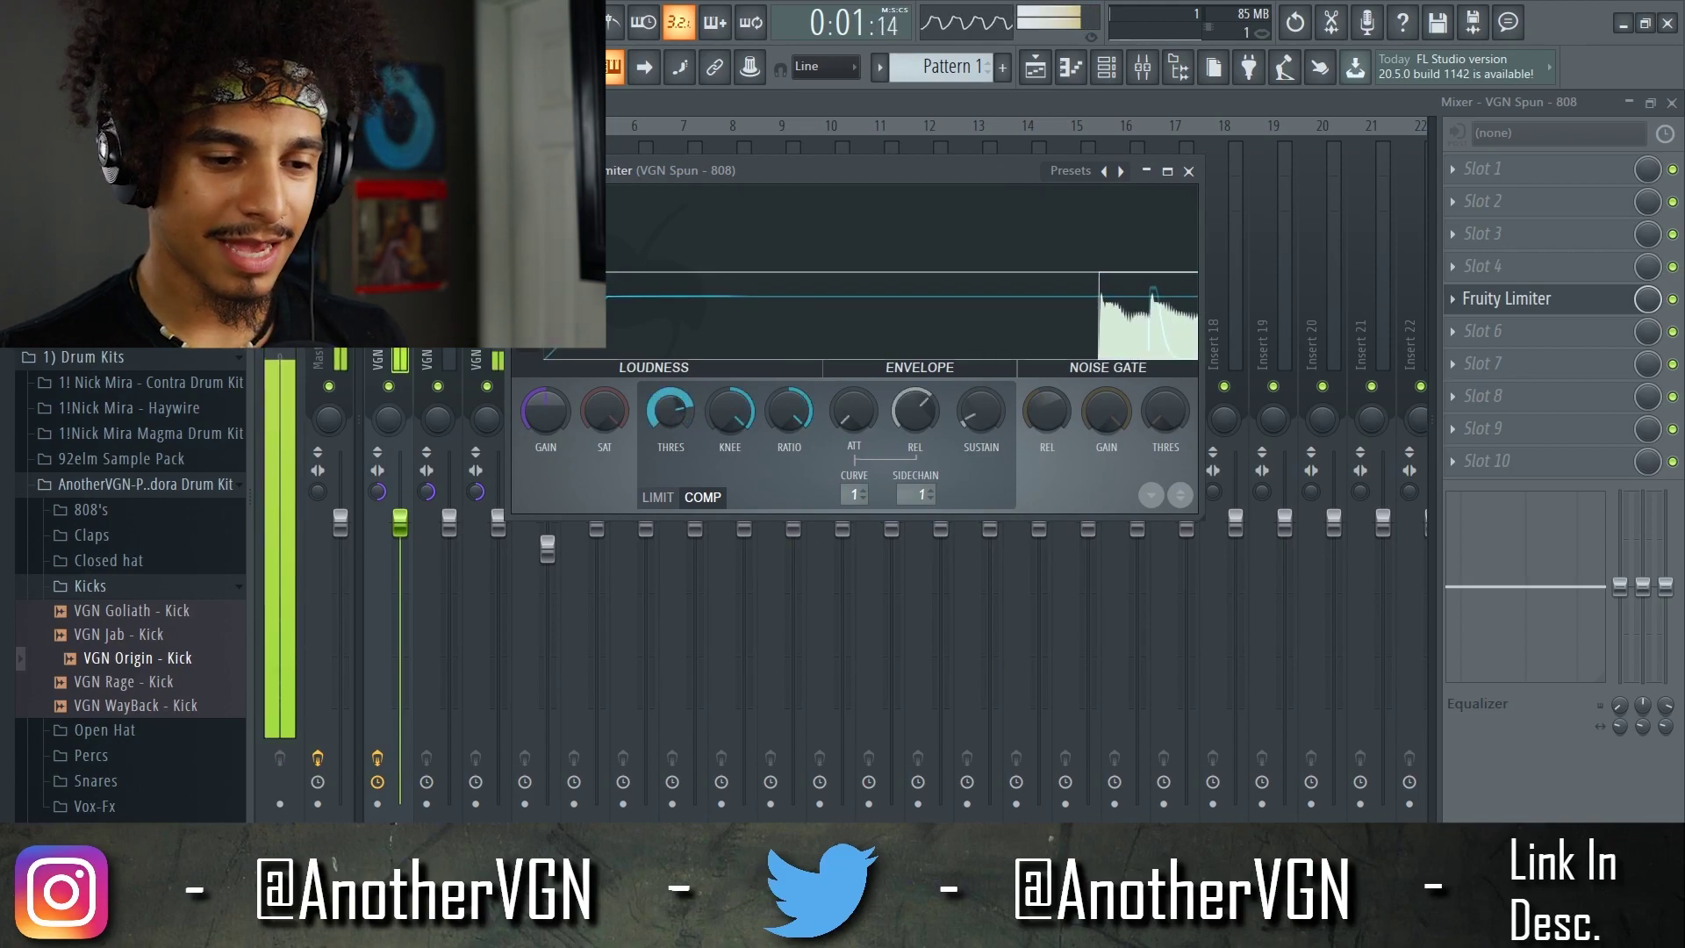
key("space")
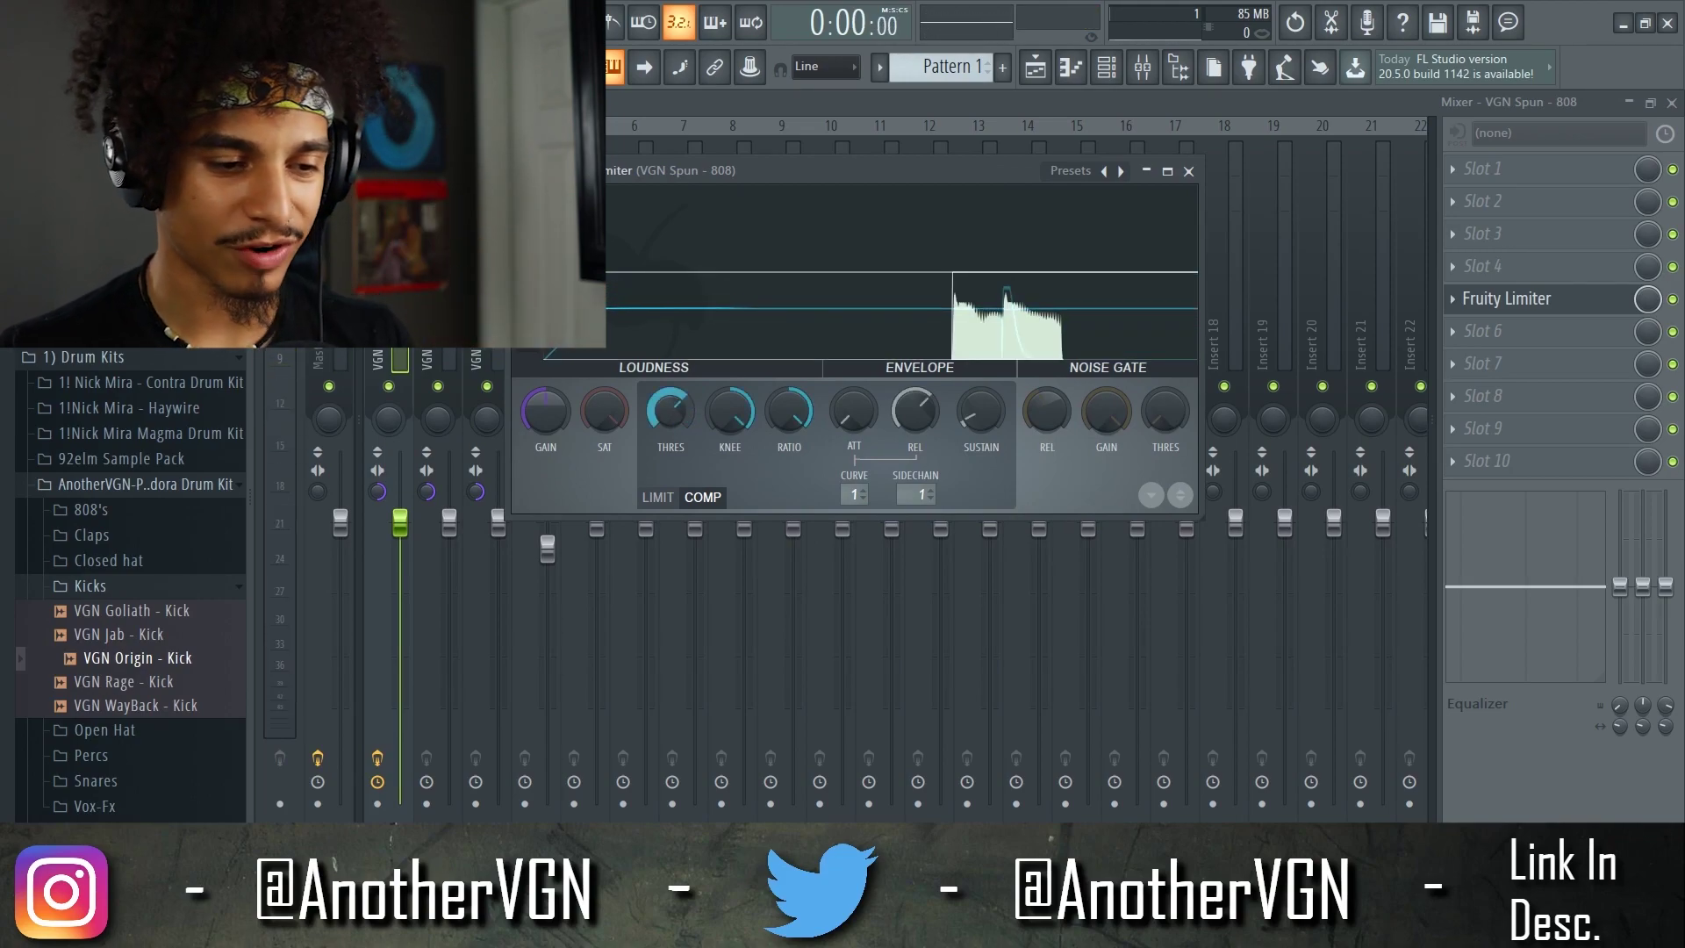
Play the pattern at different compressor thresholds to compare how strongly the 808 ducks, and close the 808's Fruity Limiter
key("space")
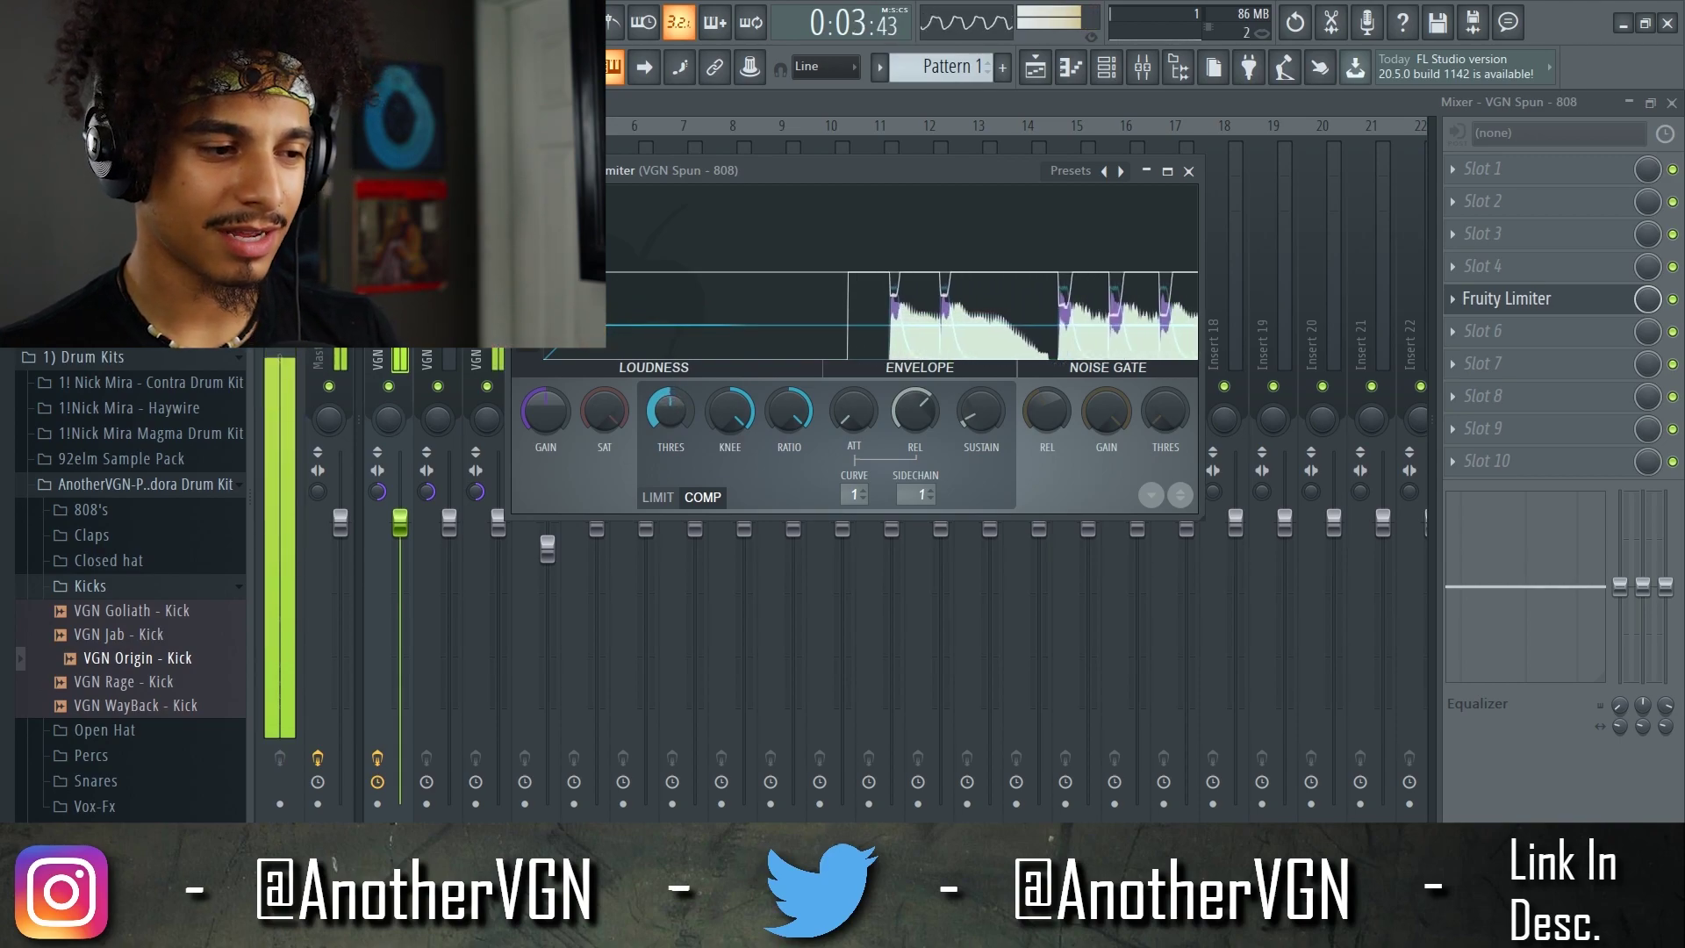
key("space")
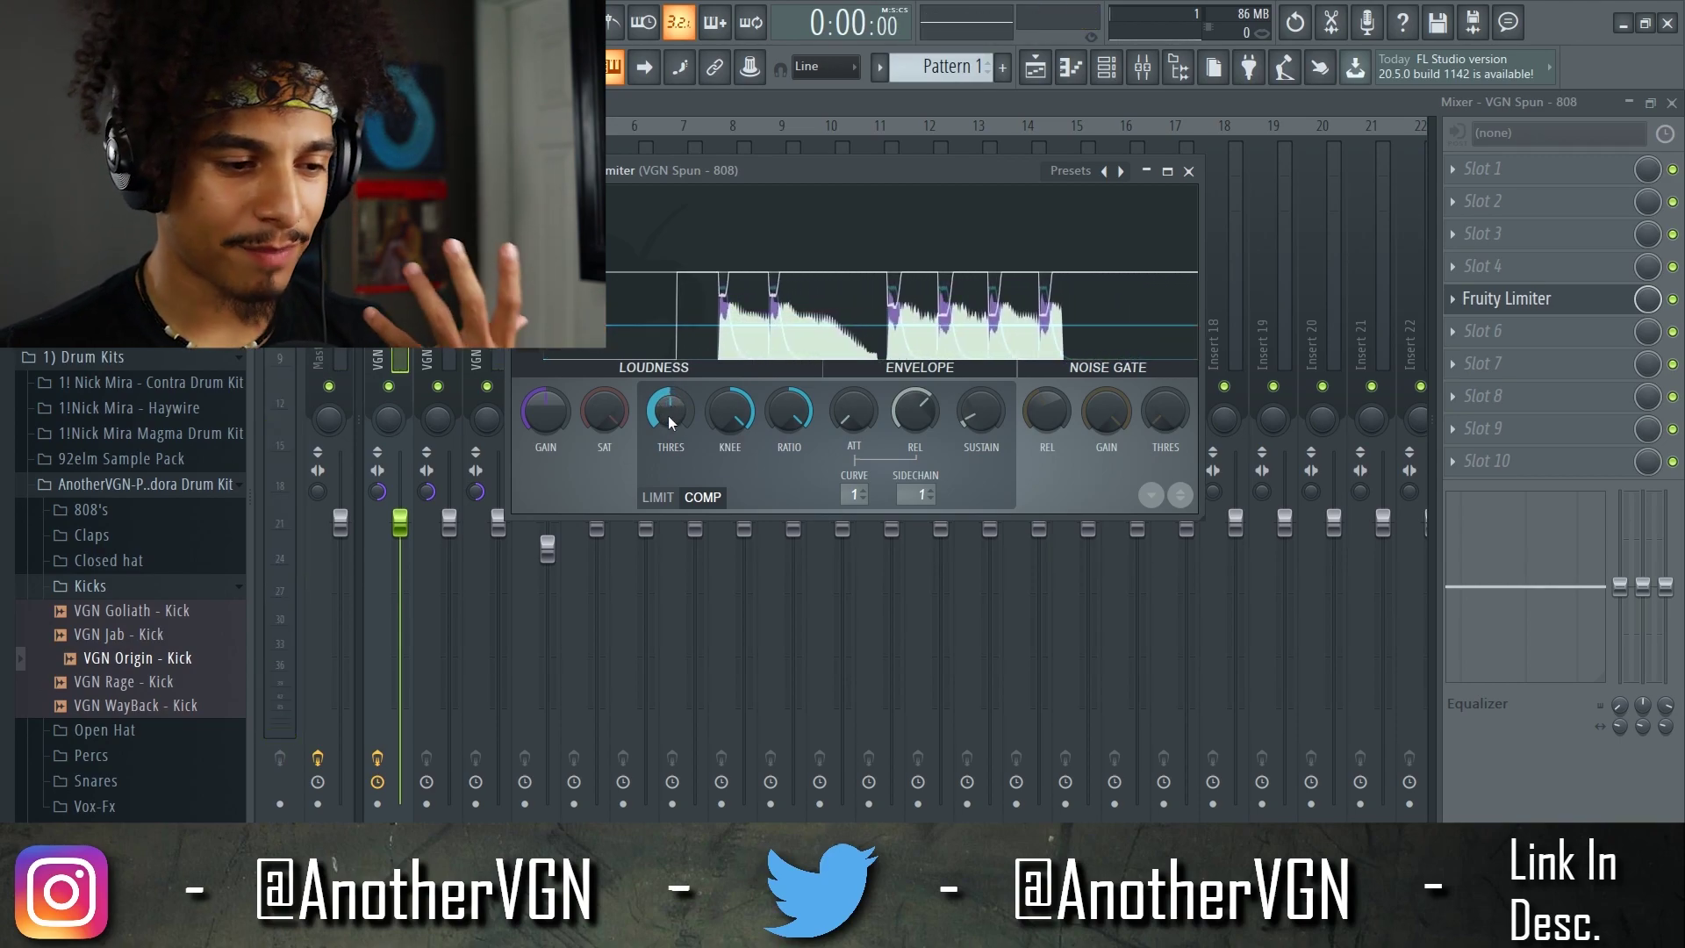
key("space")
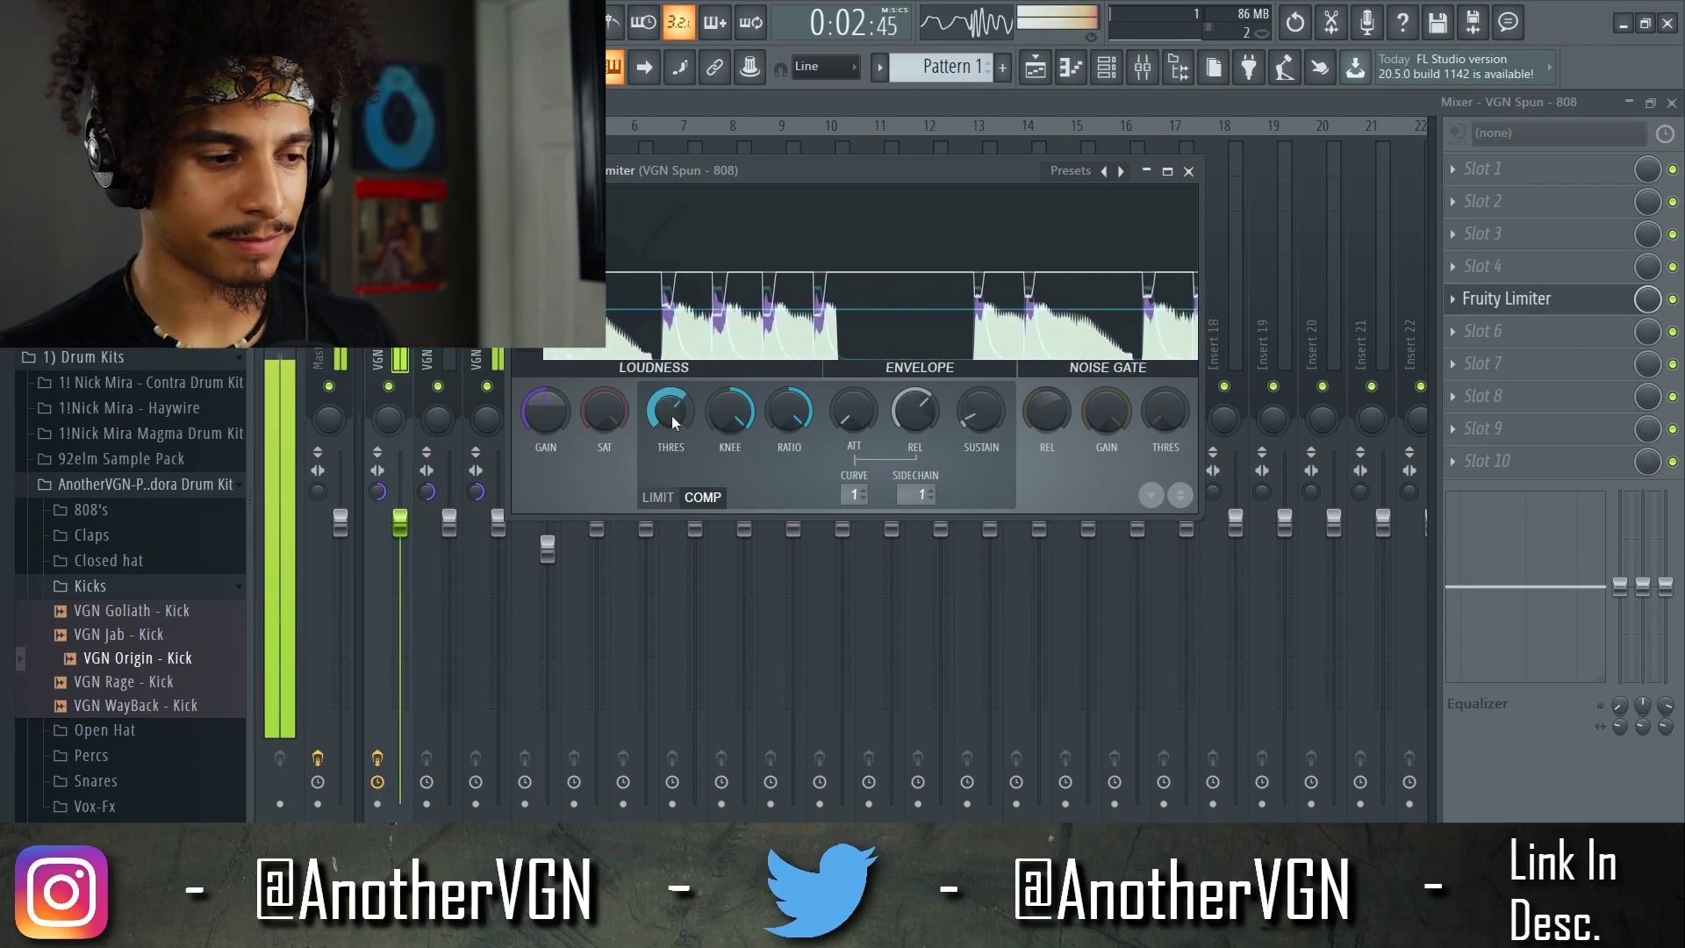
left_click(1188, 171)
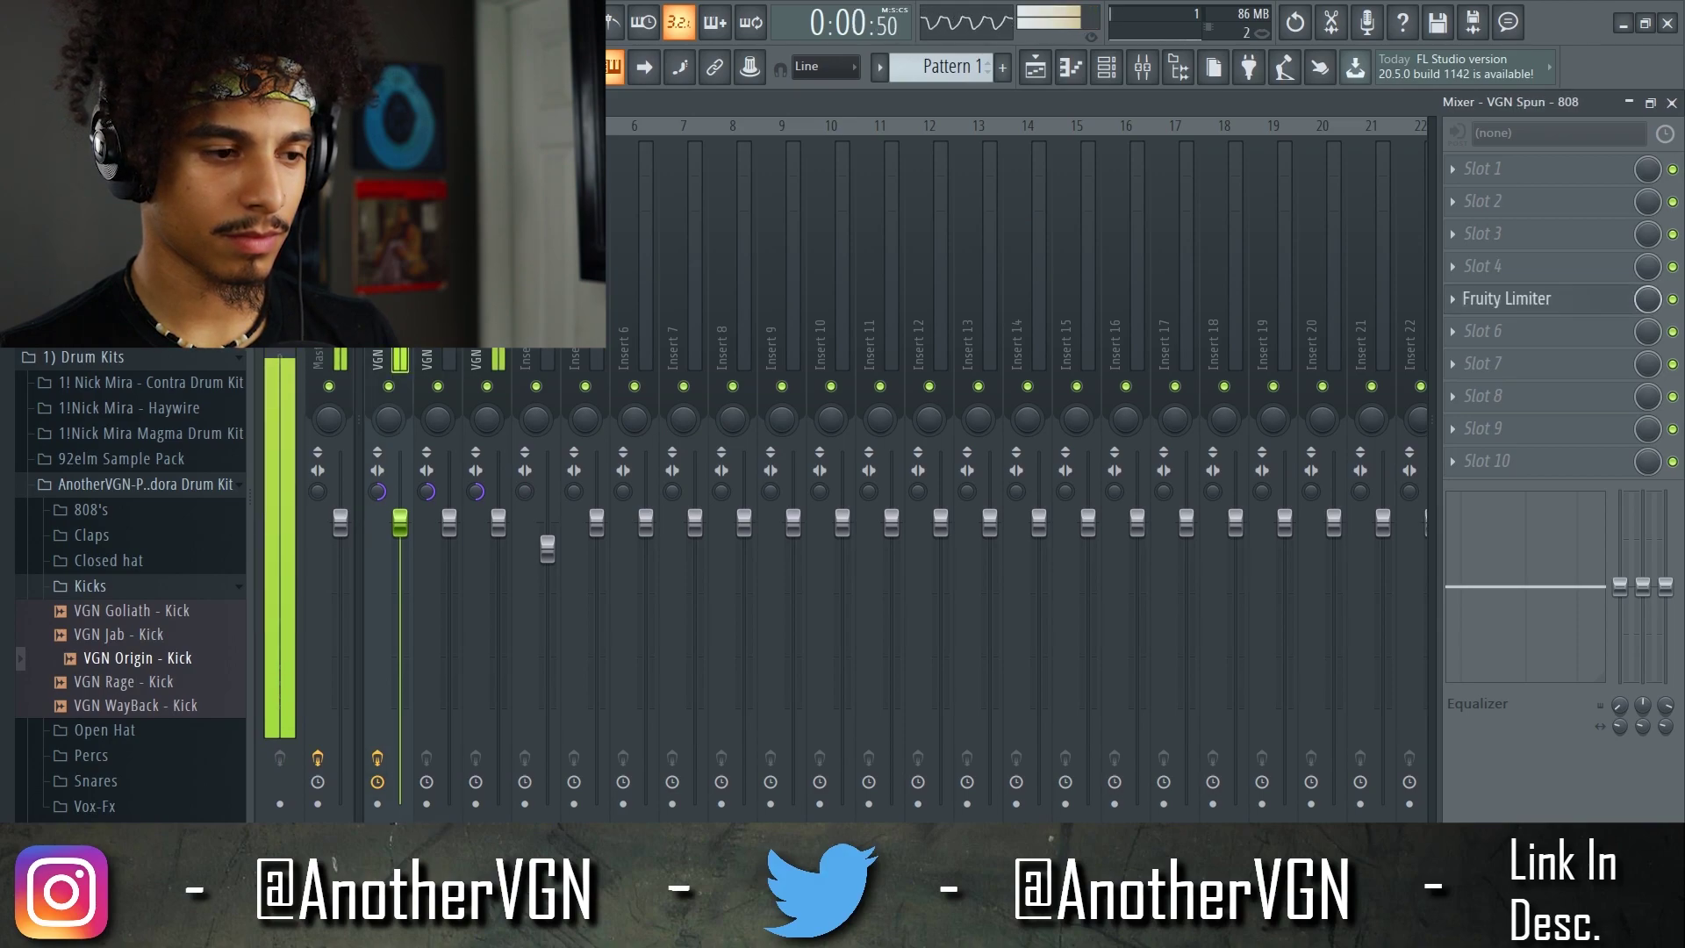
key("space")
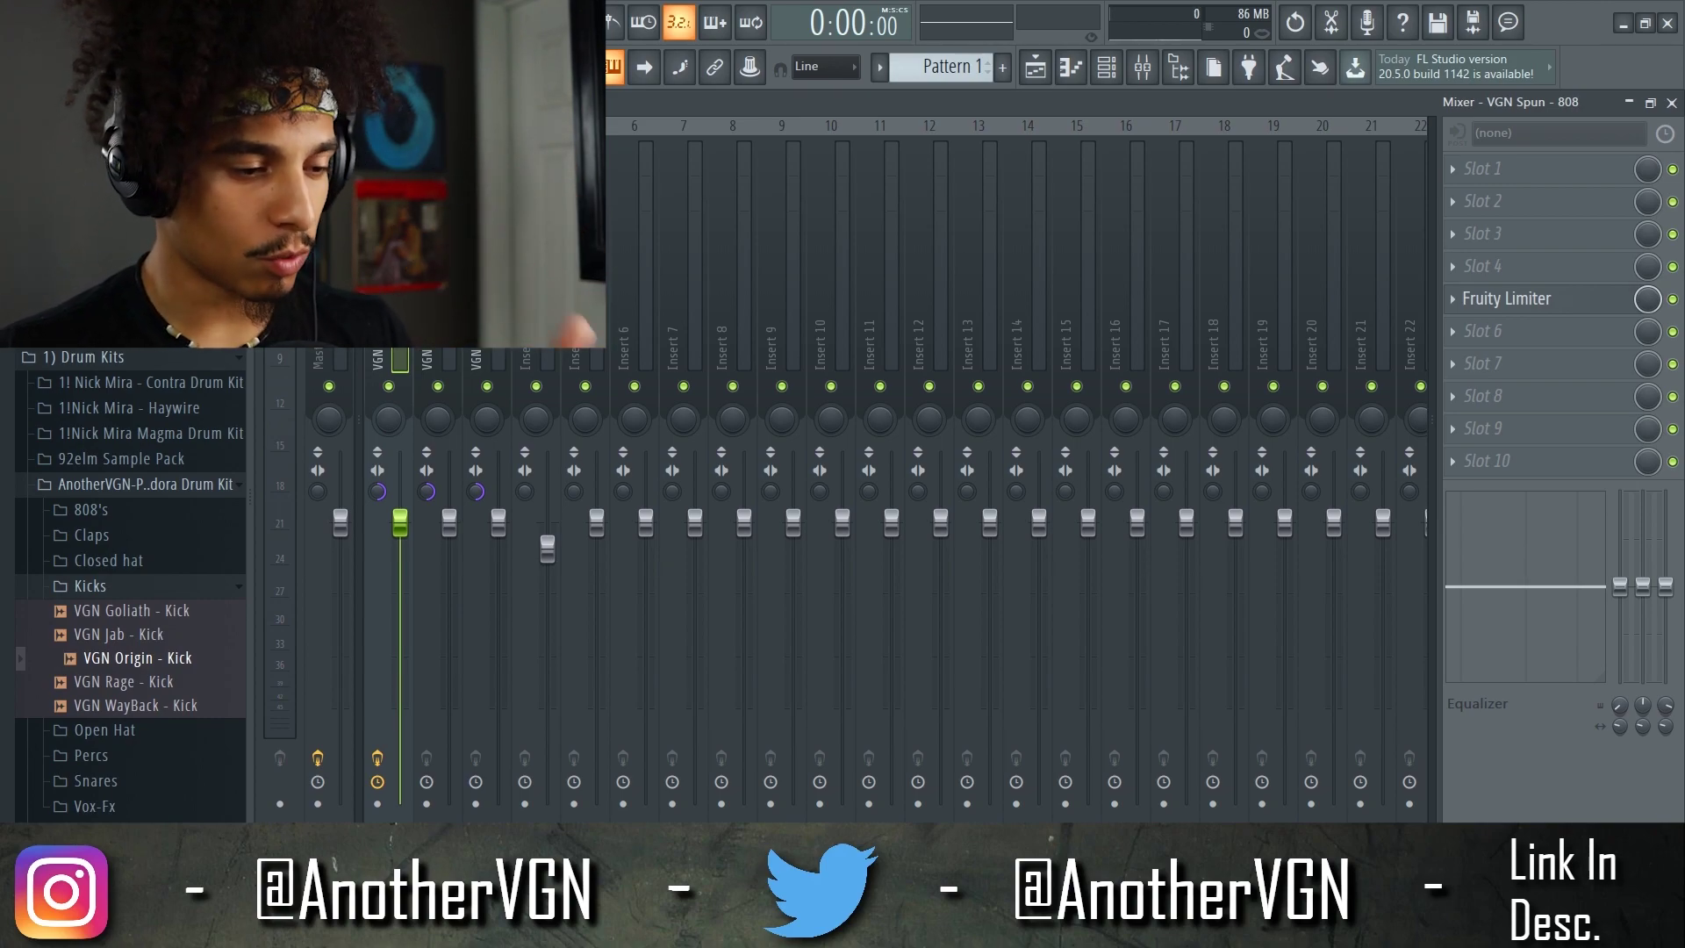
Load Fruity Parametric EQ 2 in slot 6 of the VGN Spun - 808 track and move its window clear
left_click(1480, 330)
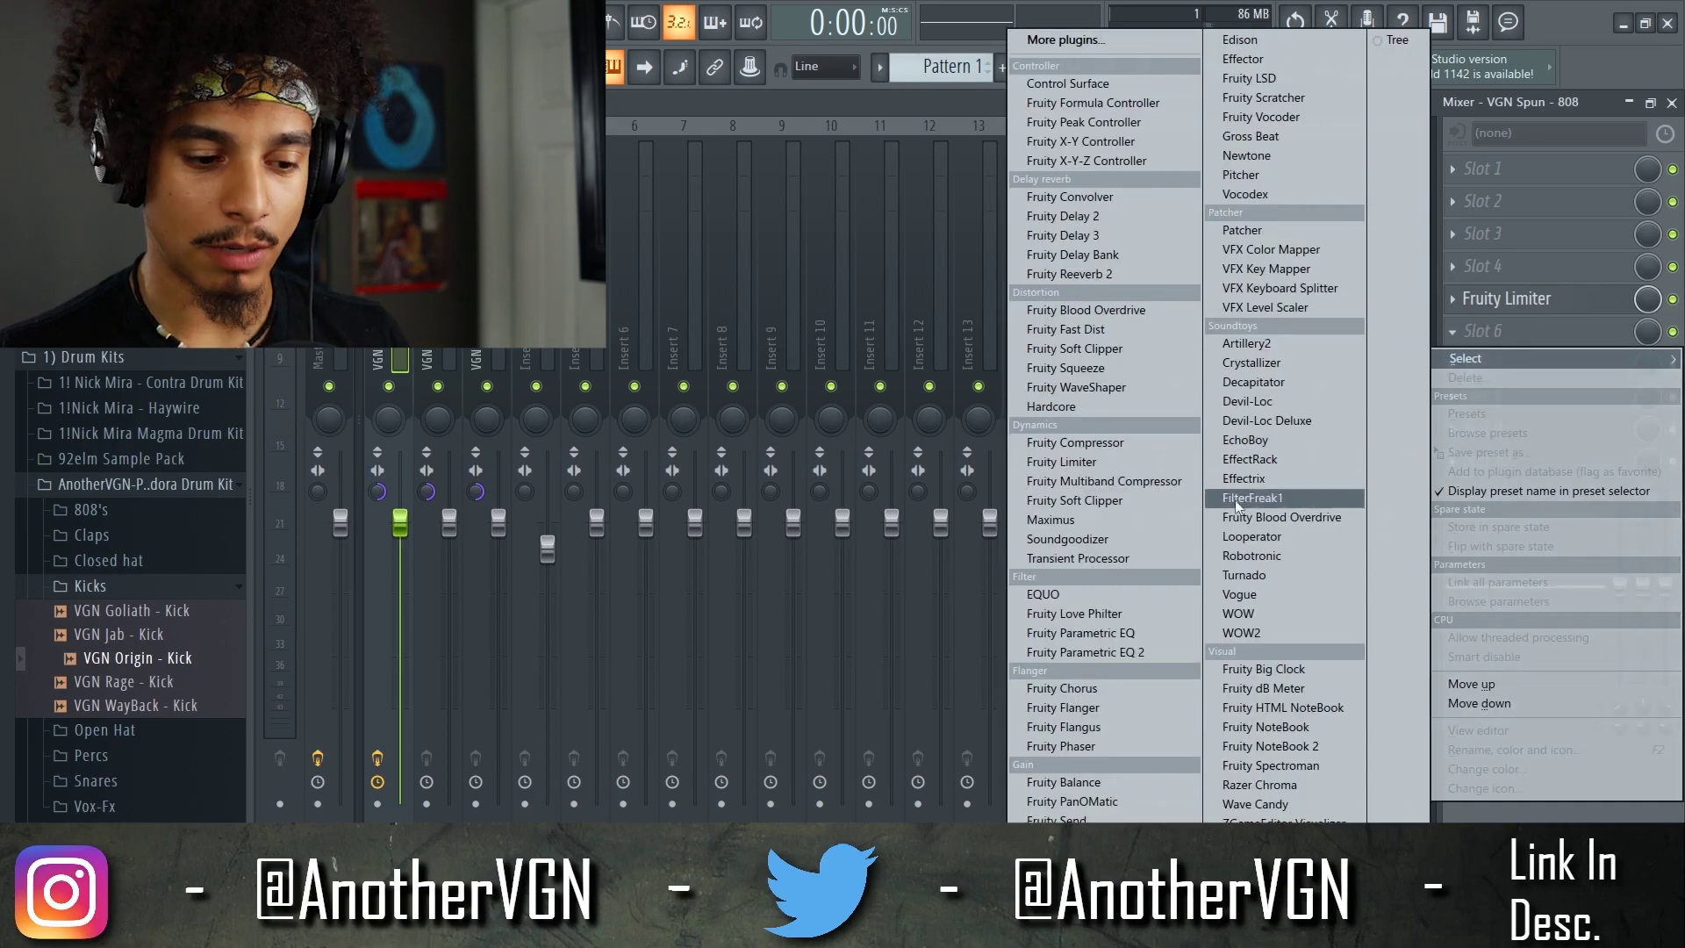
left_click(1126, 660)
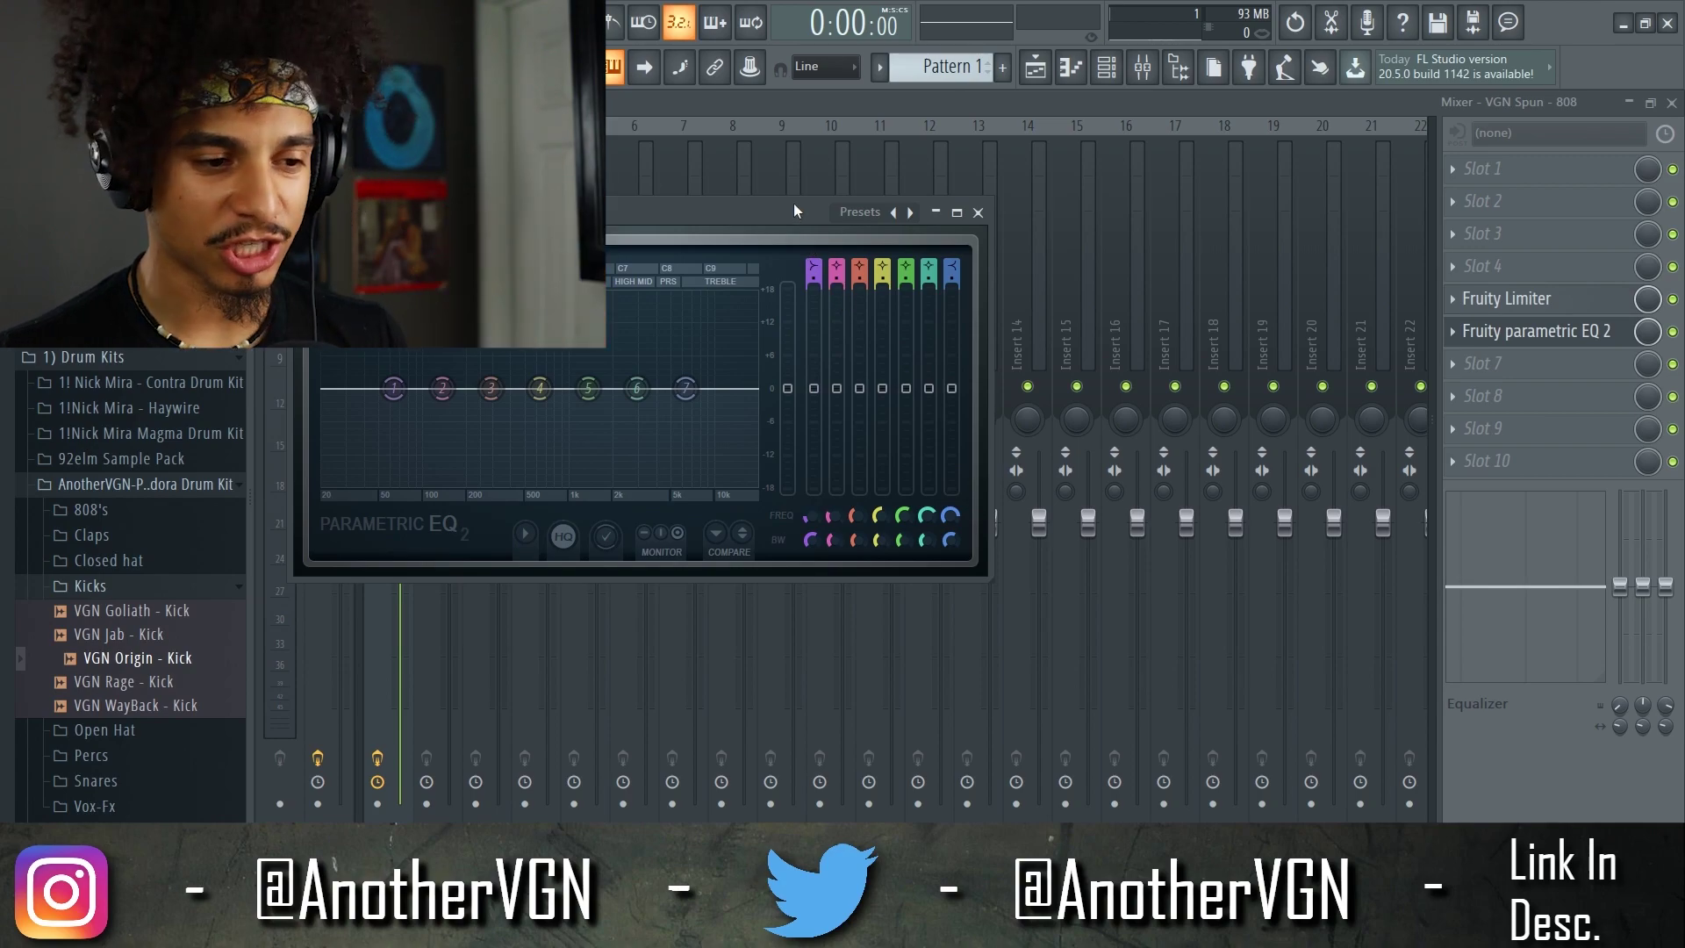
left_click_drag(802, 209, 1065, 124)
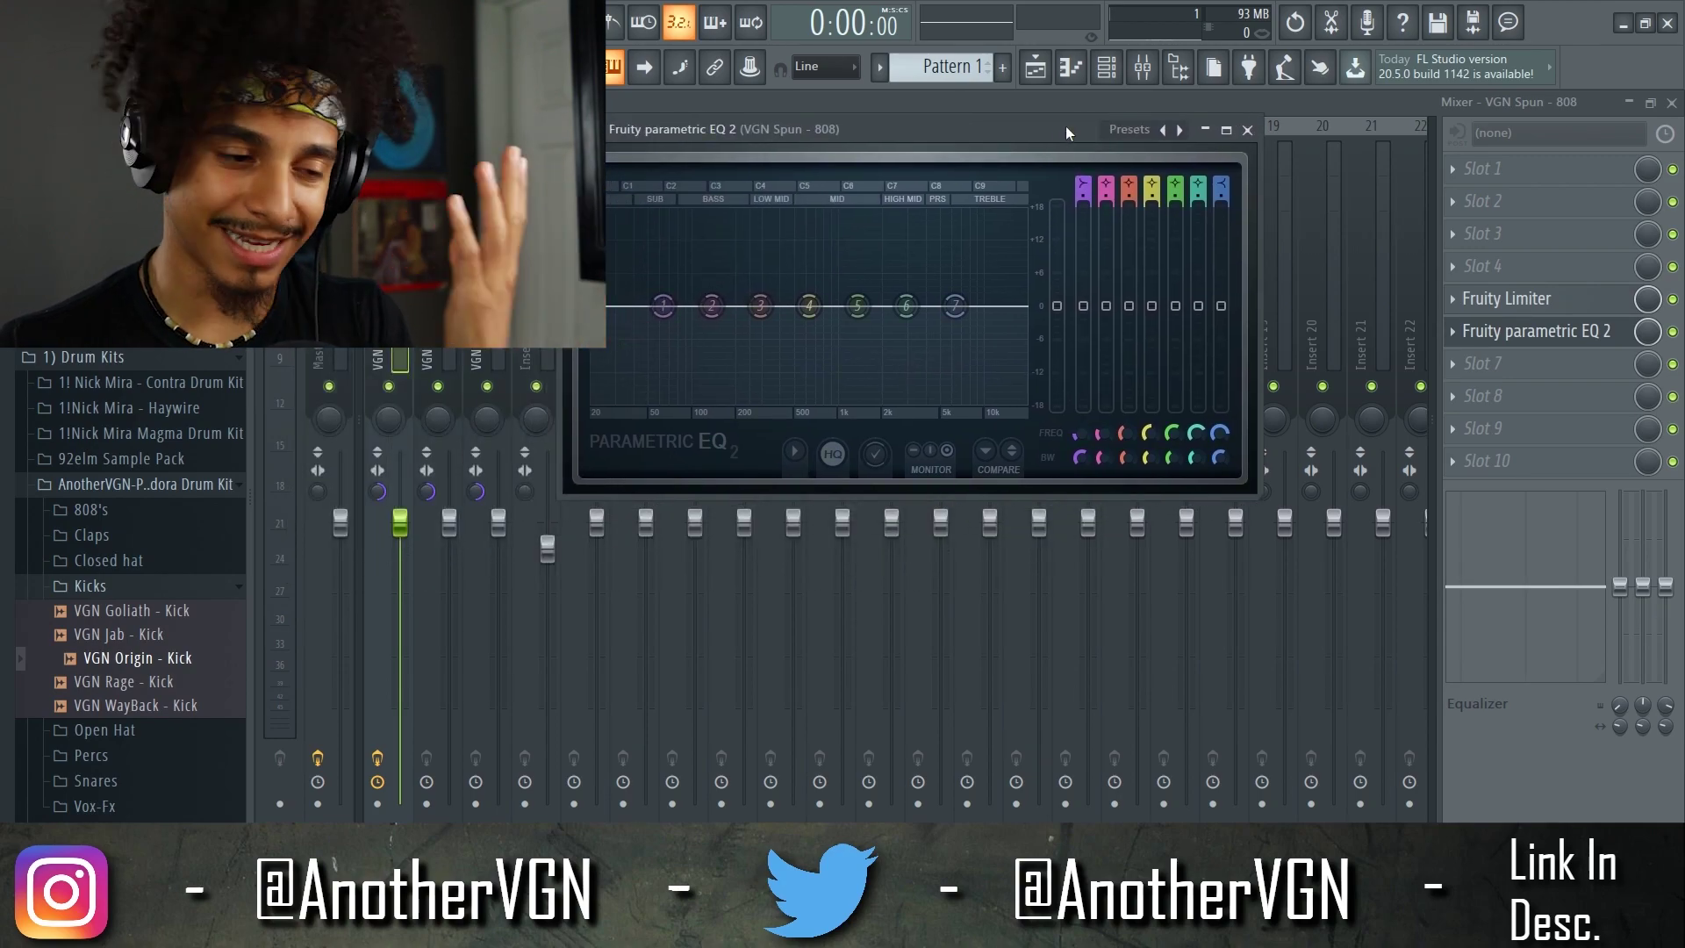
Load Fruity Parametric EQ 2 in slot 1 of the VGN Origin - Kick track and place band 1 at 60 Hz on the kick's fundamental
left_click(487, 368)
key("space")
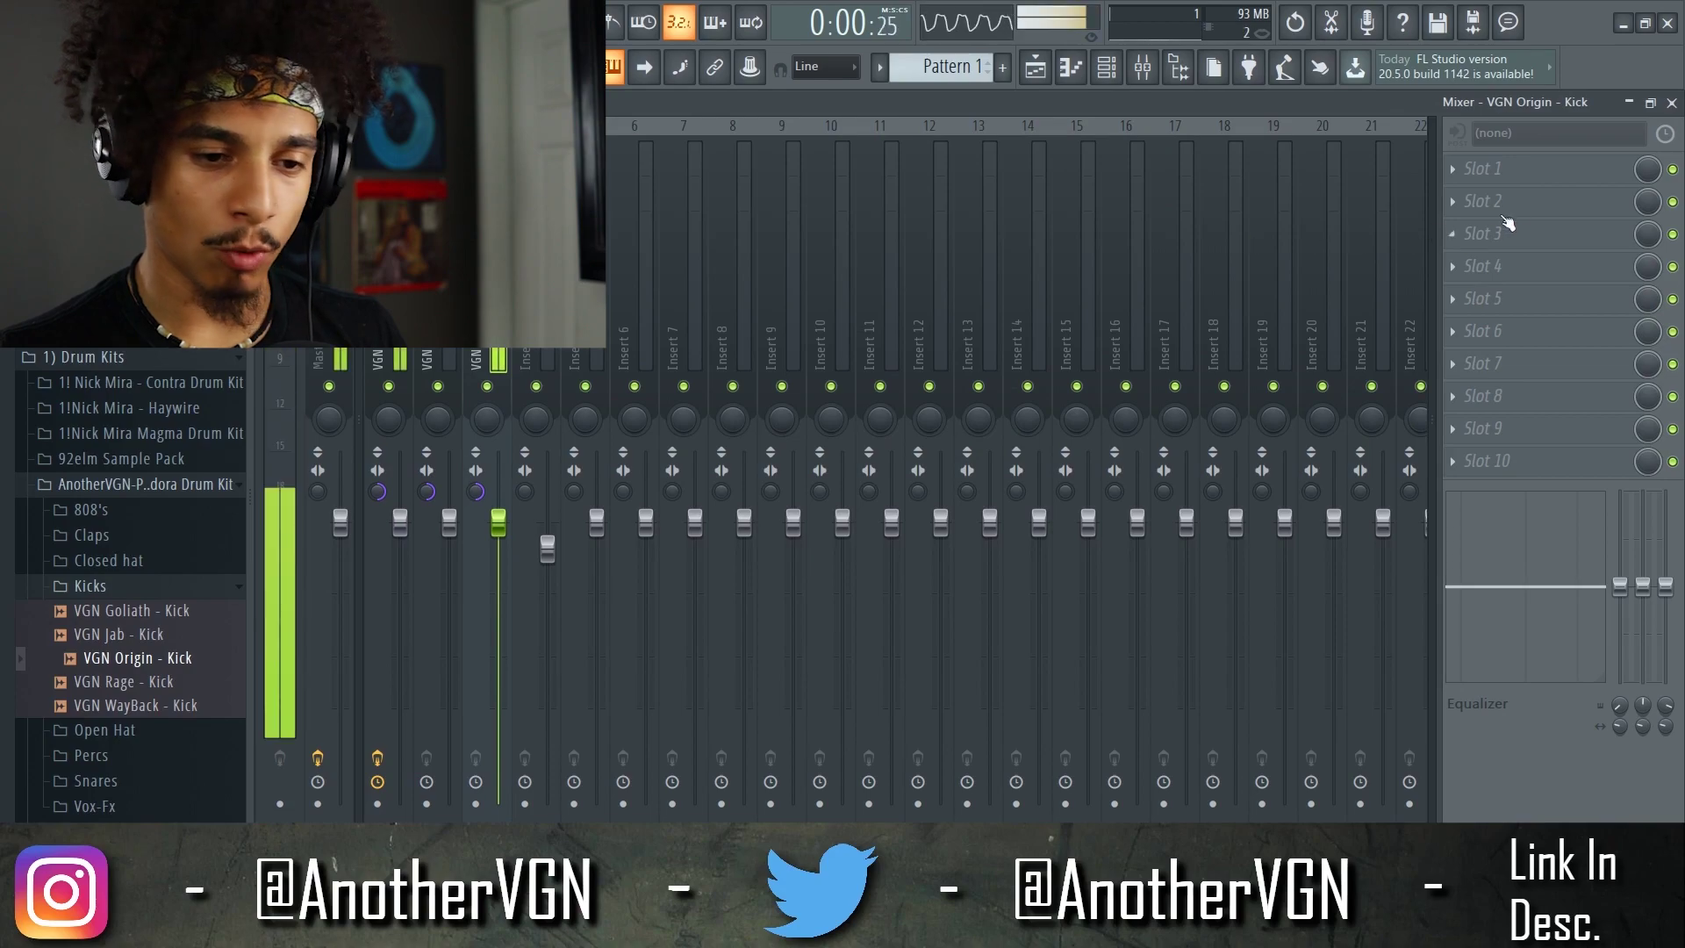
left_click(1466, 171)
left_click(1132, 681)
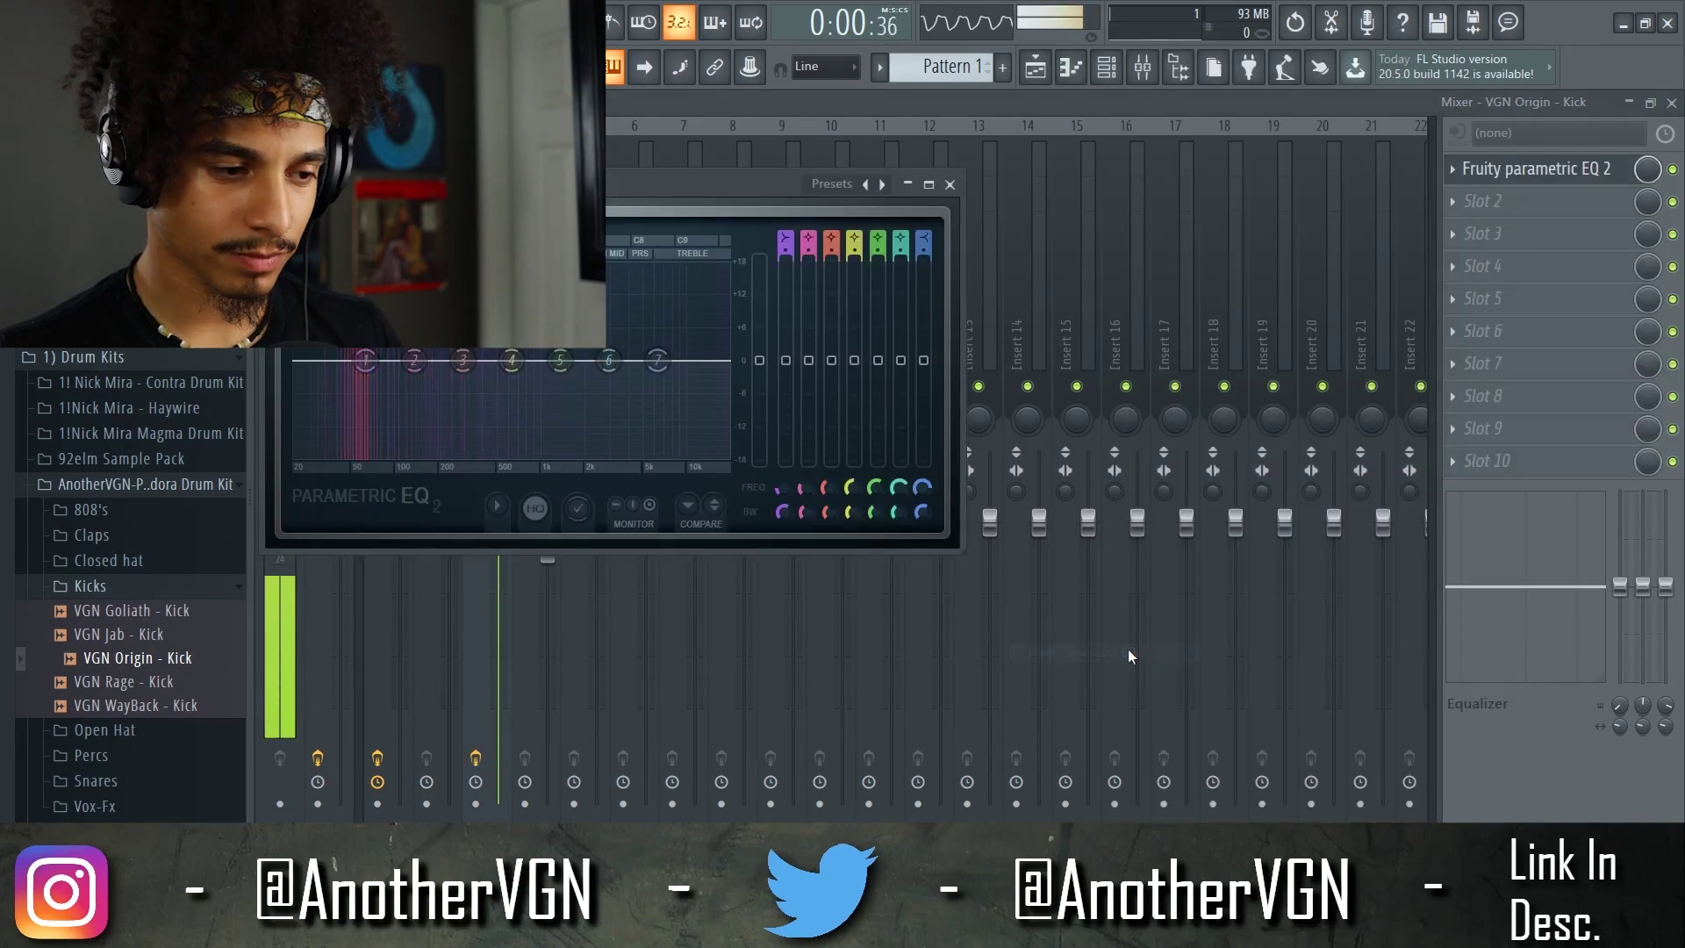
left_click_drag(492, 182, 833, 203)
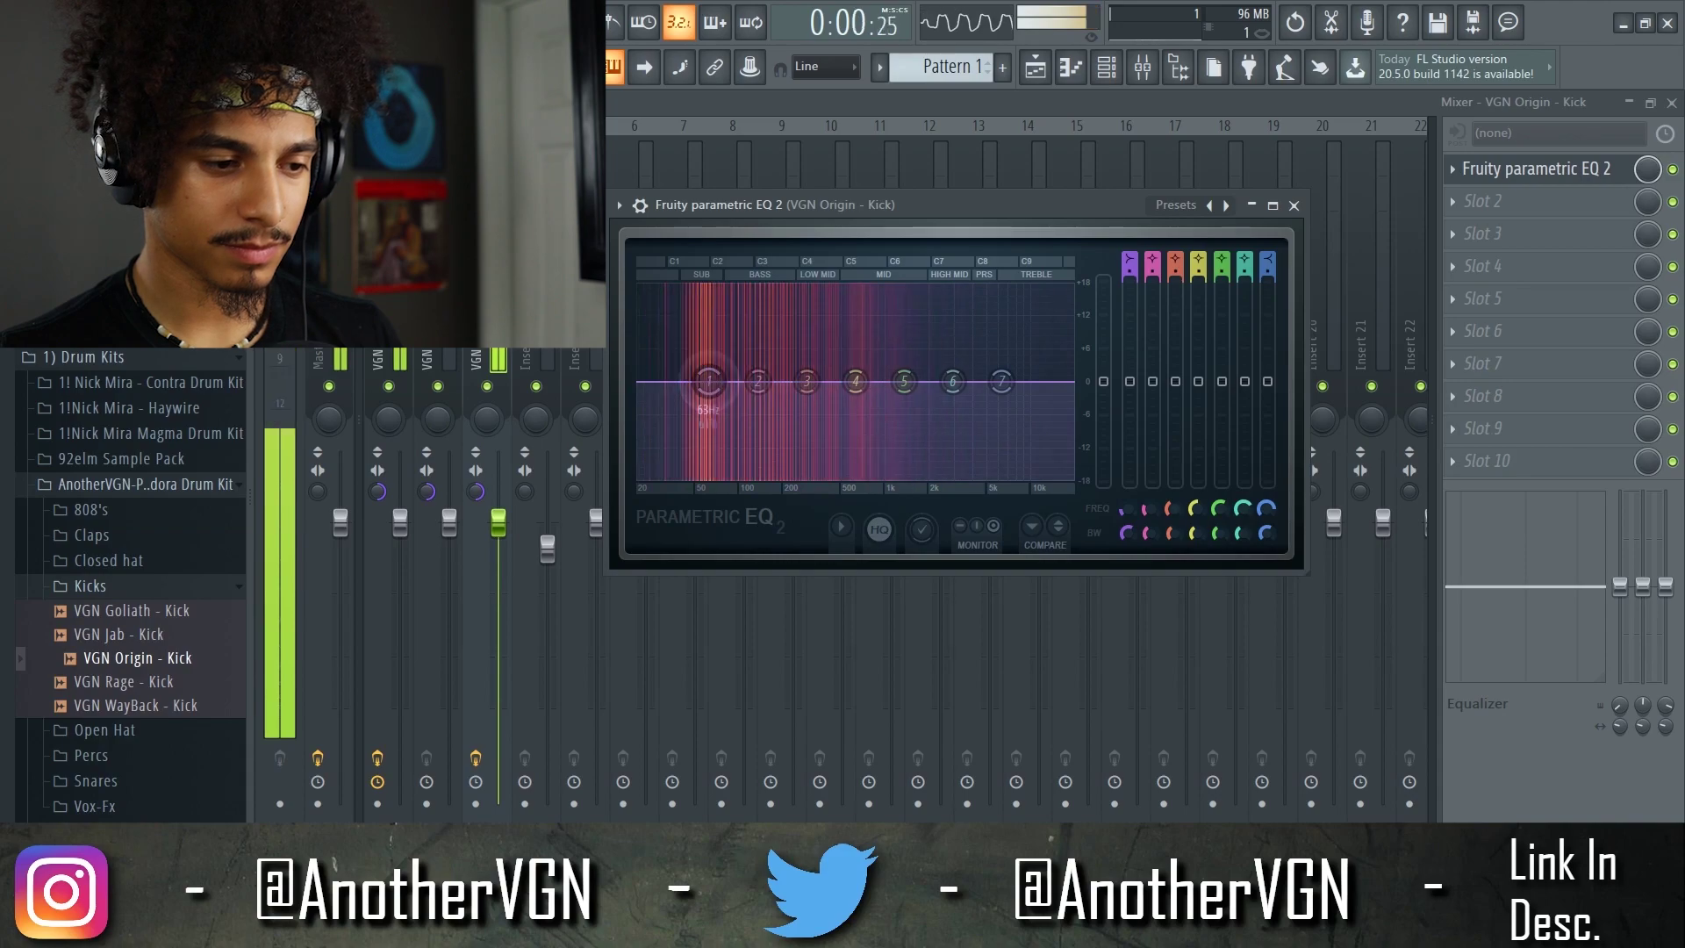
left_click_drag(708, 381, 705, 381)
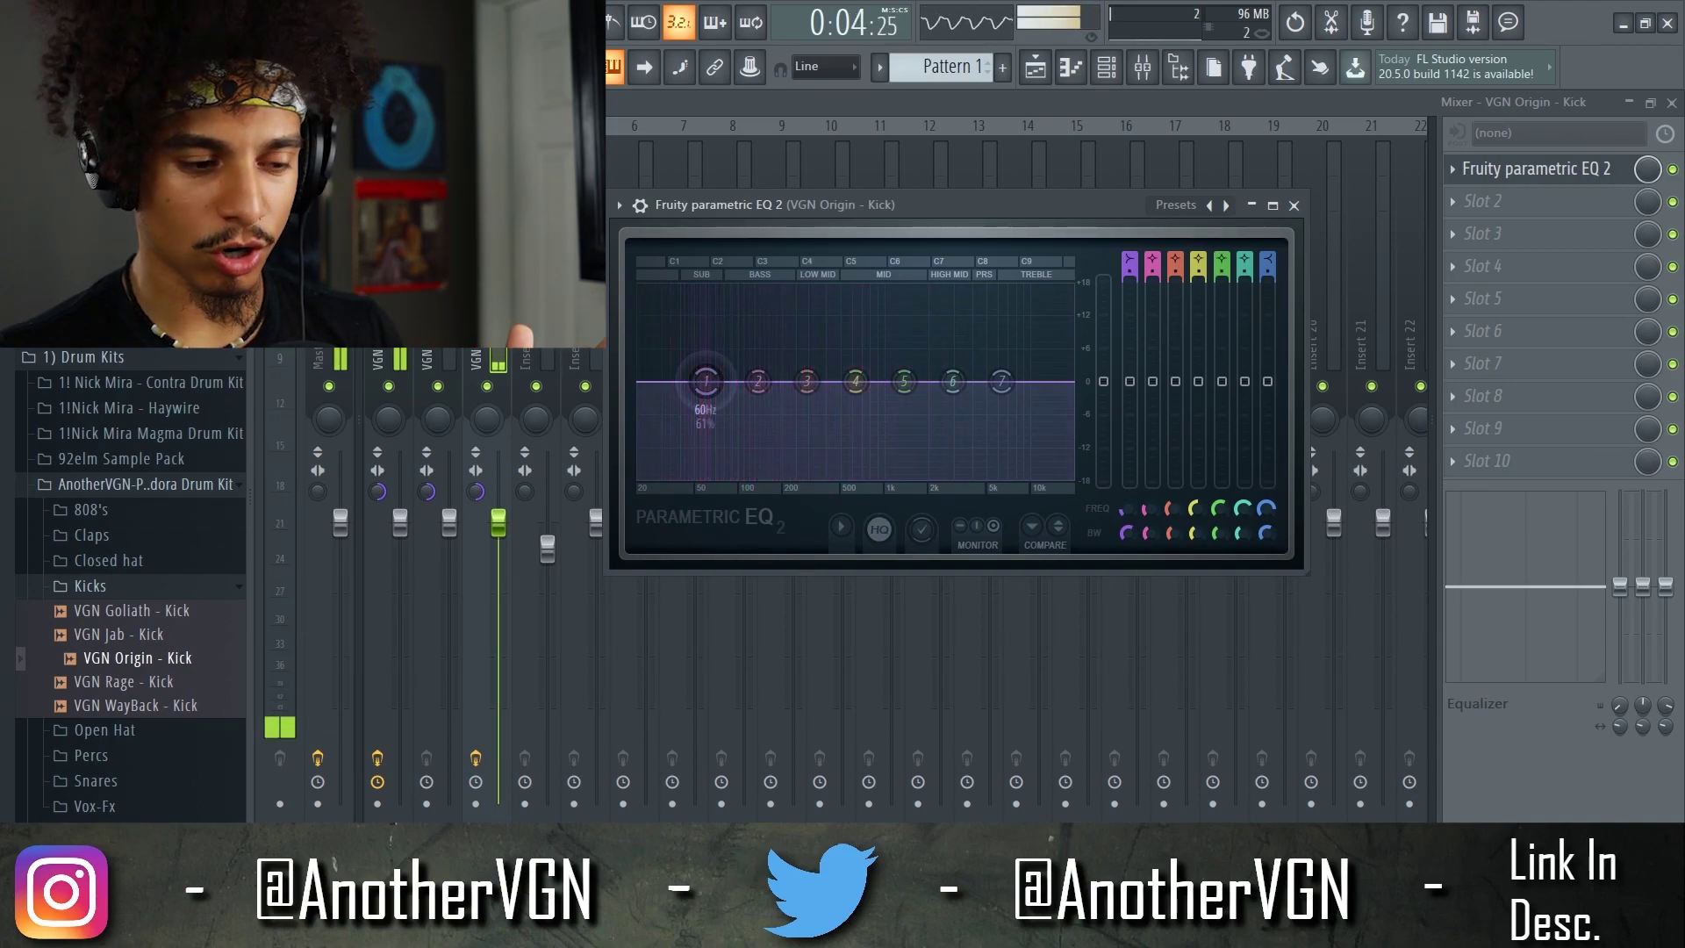
key("space")
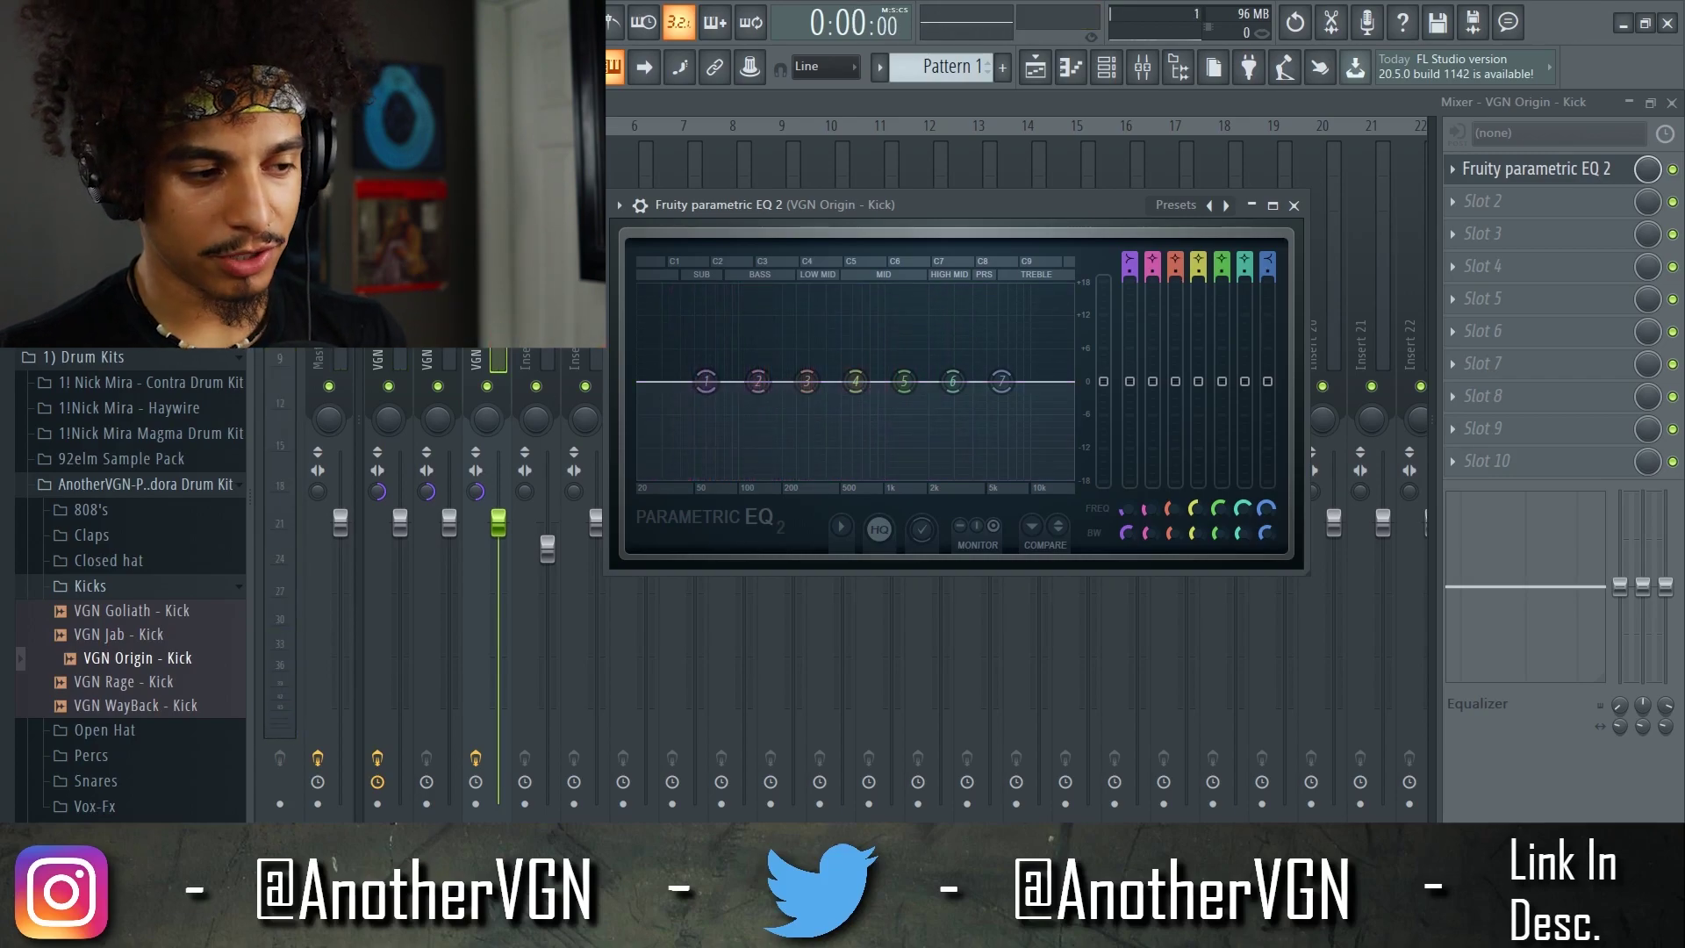
In the 808's Fruity Parametric EQ 2, make a slight narrow cut with band 2 at 60 Hz, 7% width, and audition it
left_click(388, 358)
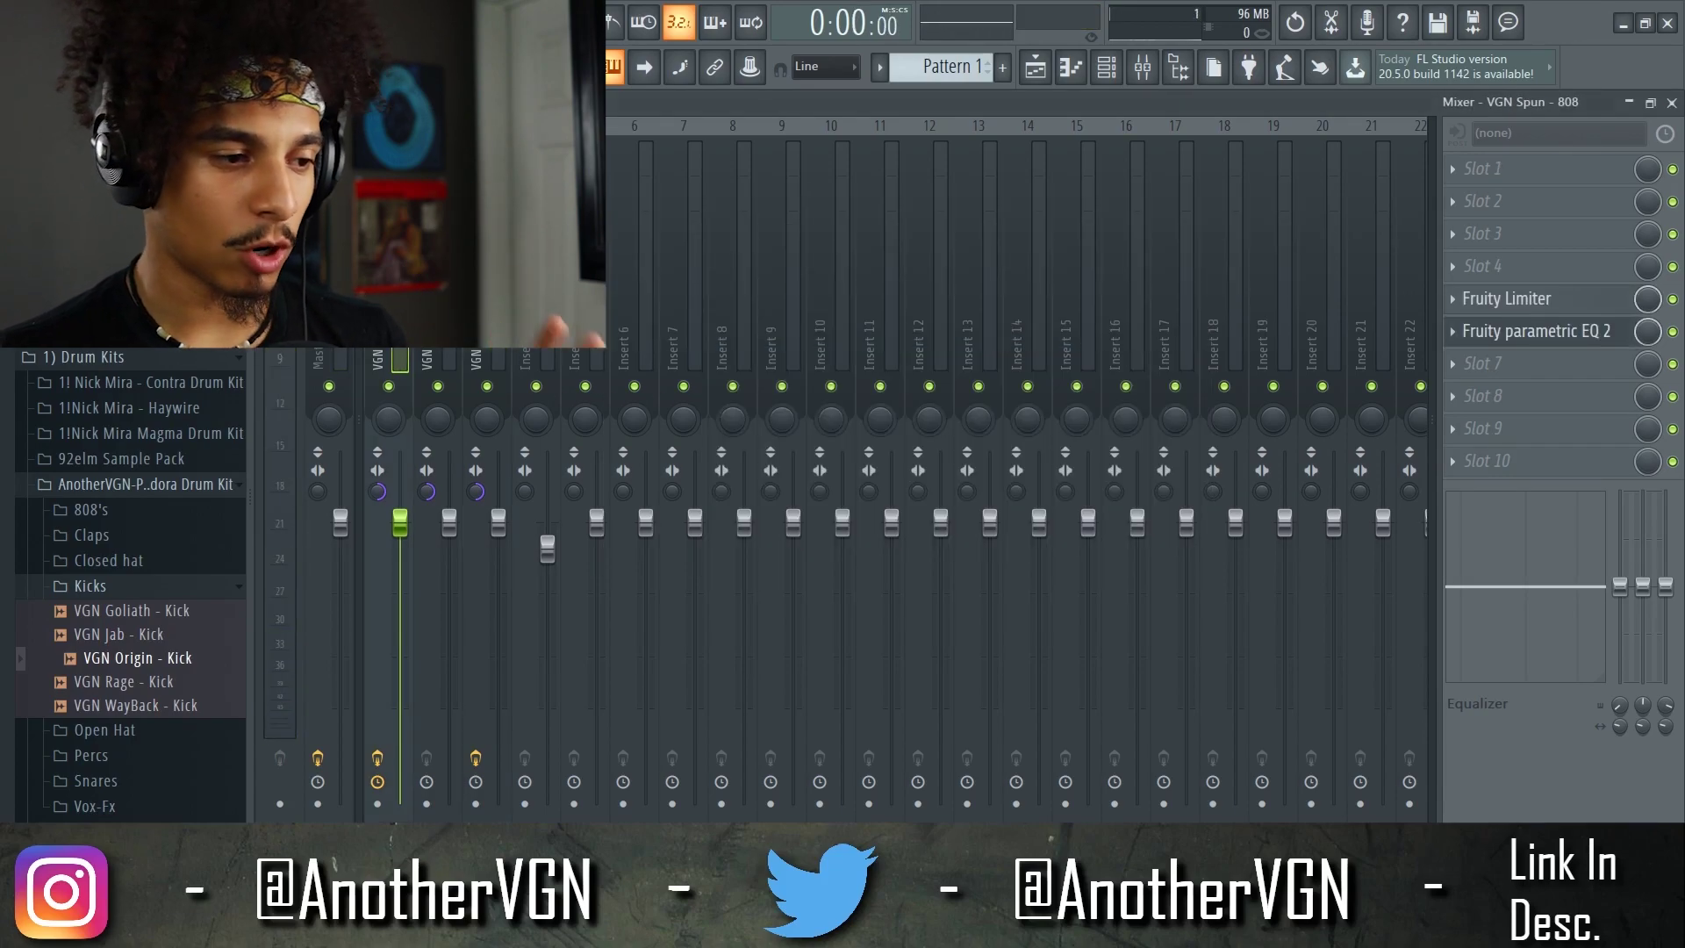
left_click(1535, 332)
left_click_drag(714, 326, 669, 325)
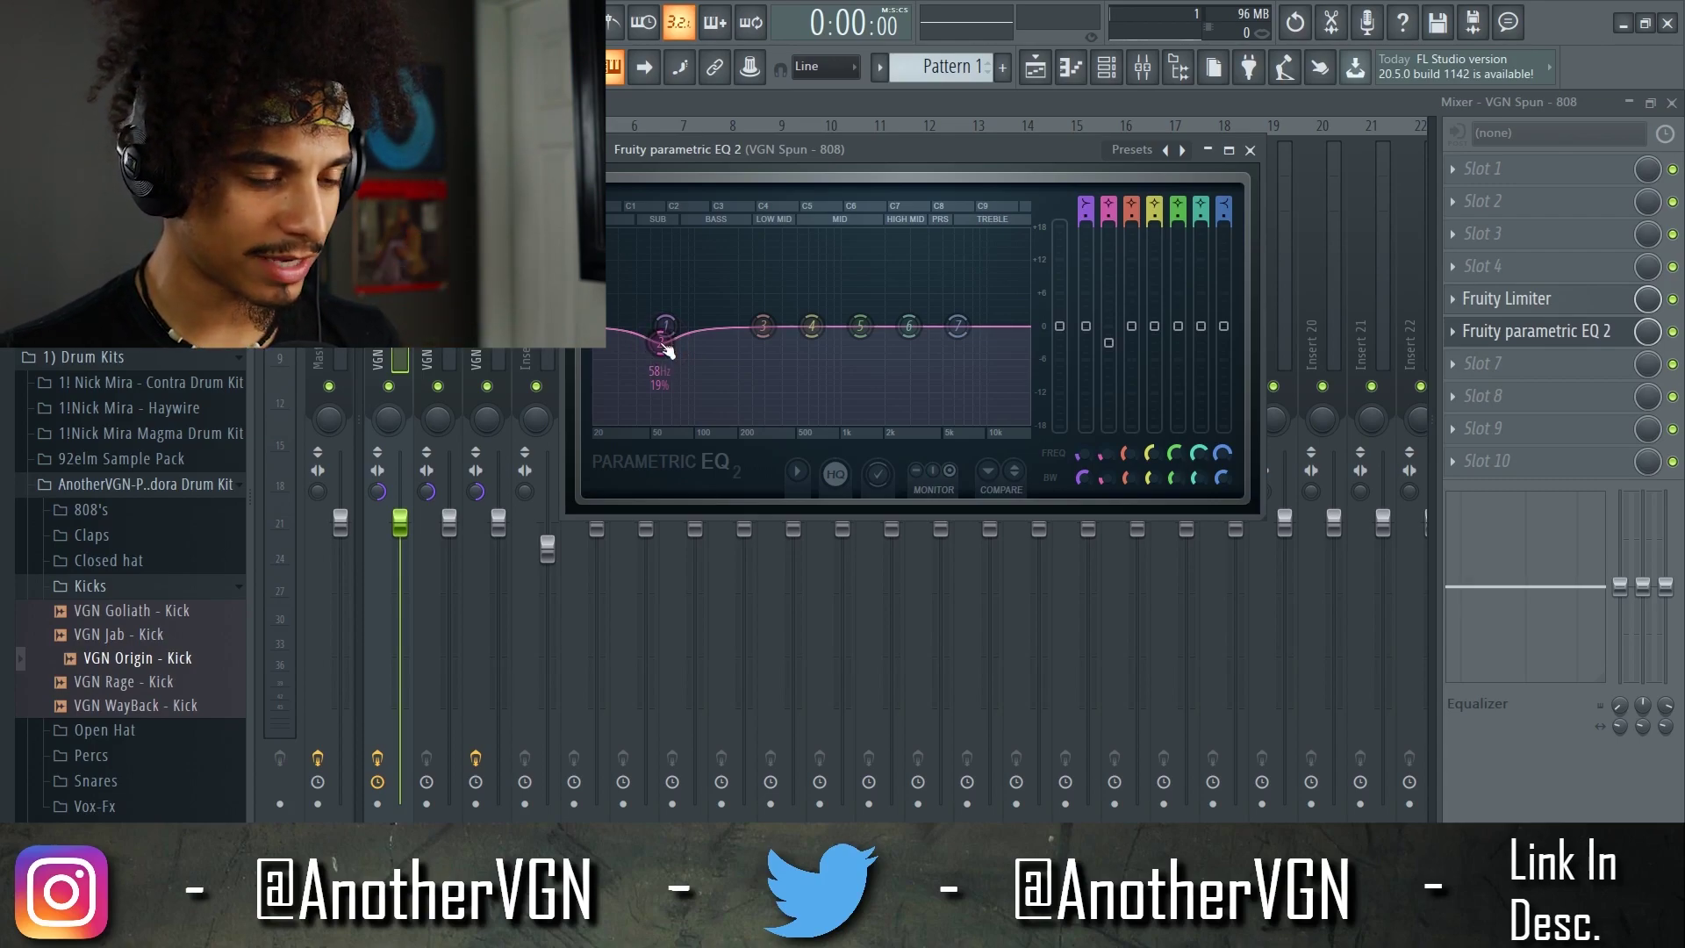
key("space")
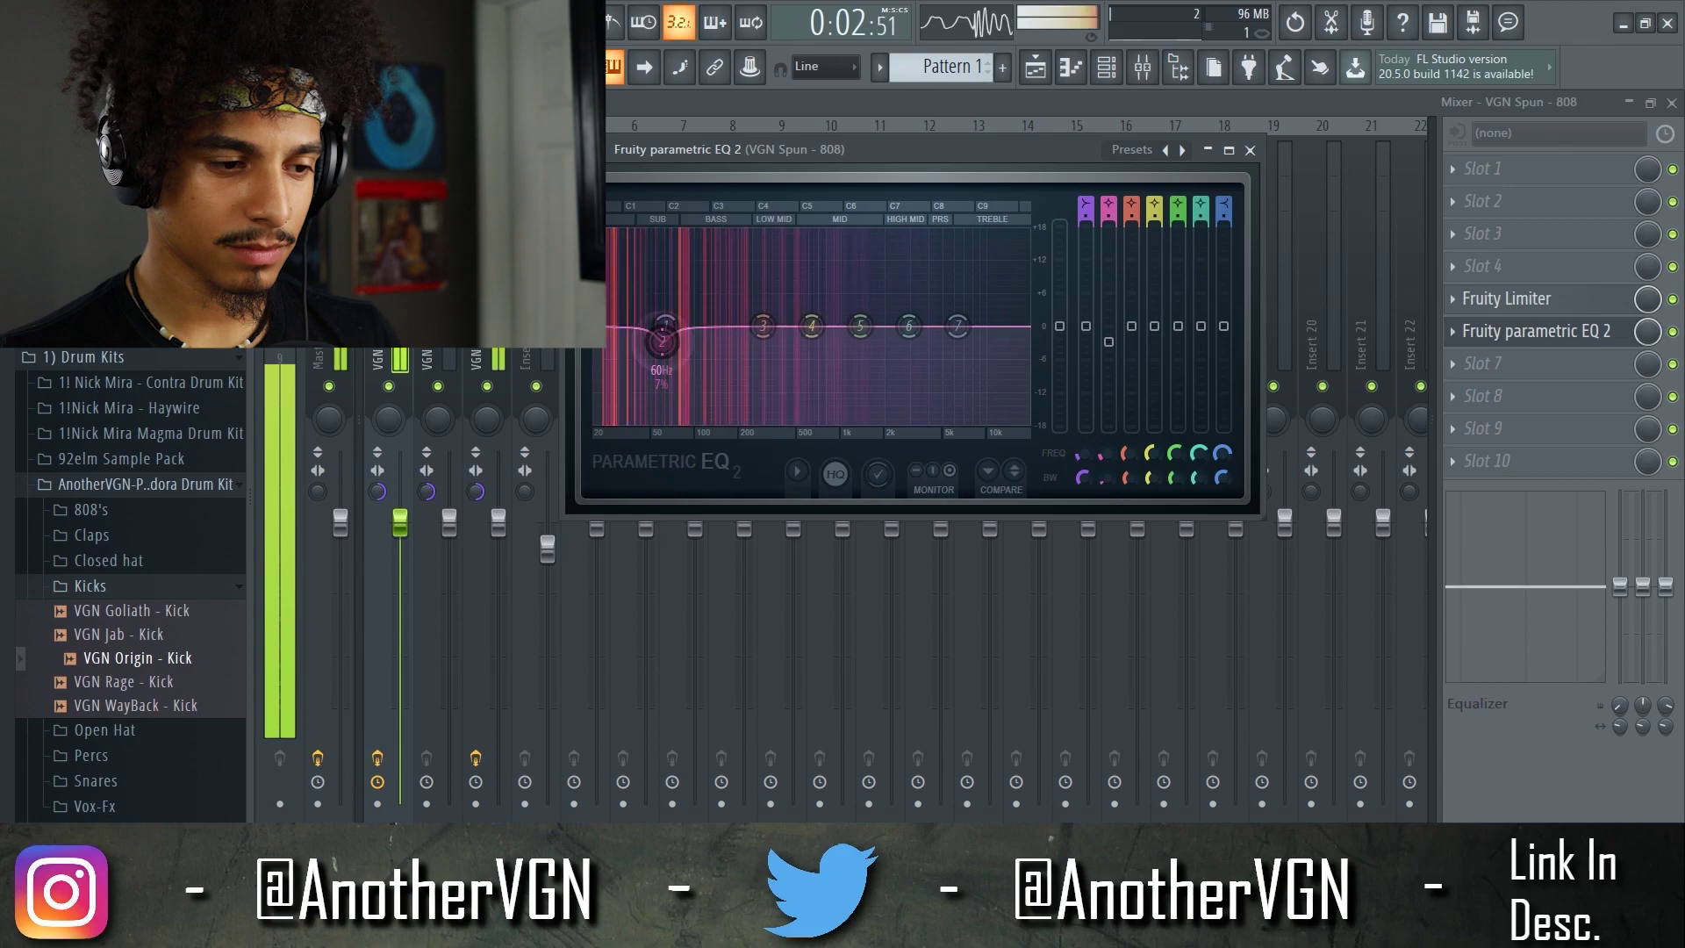
key("space")
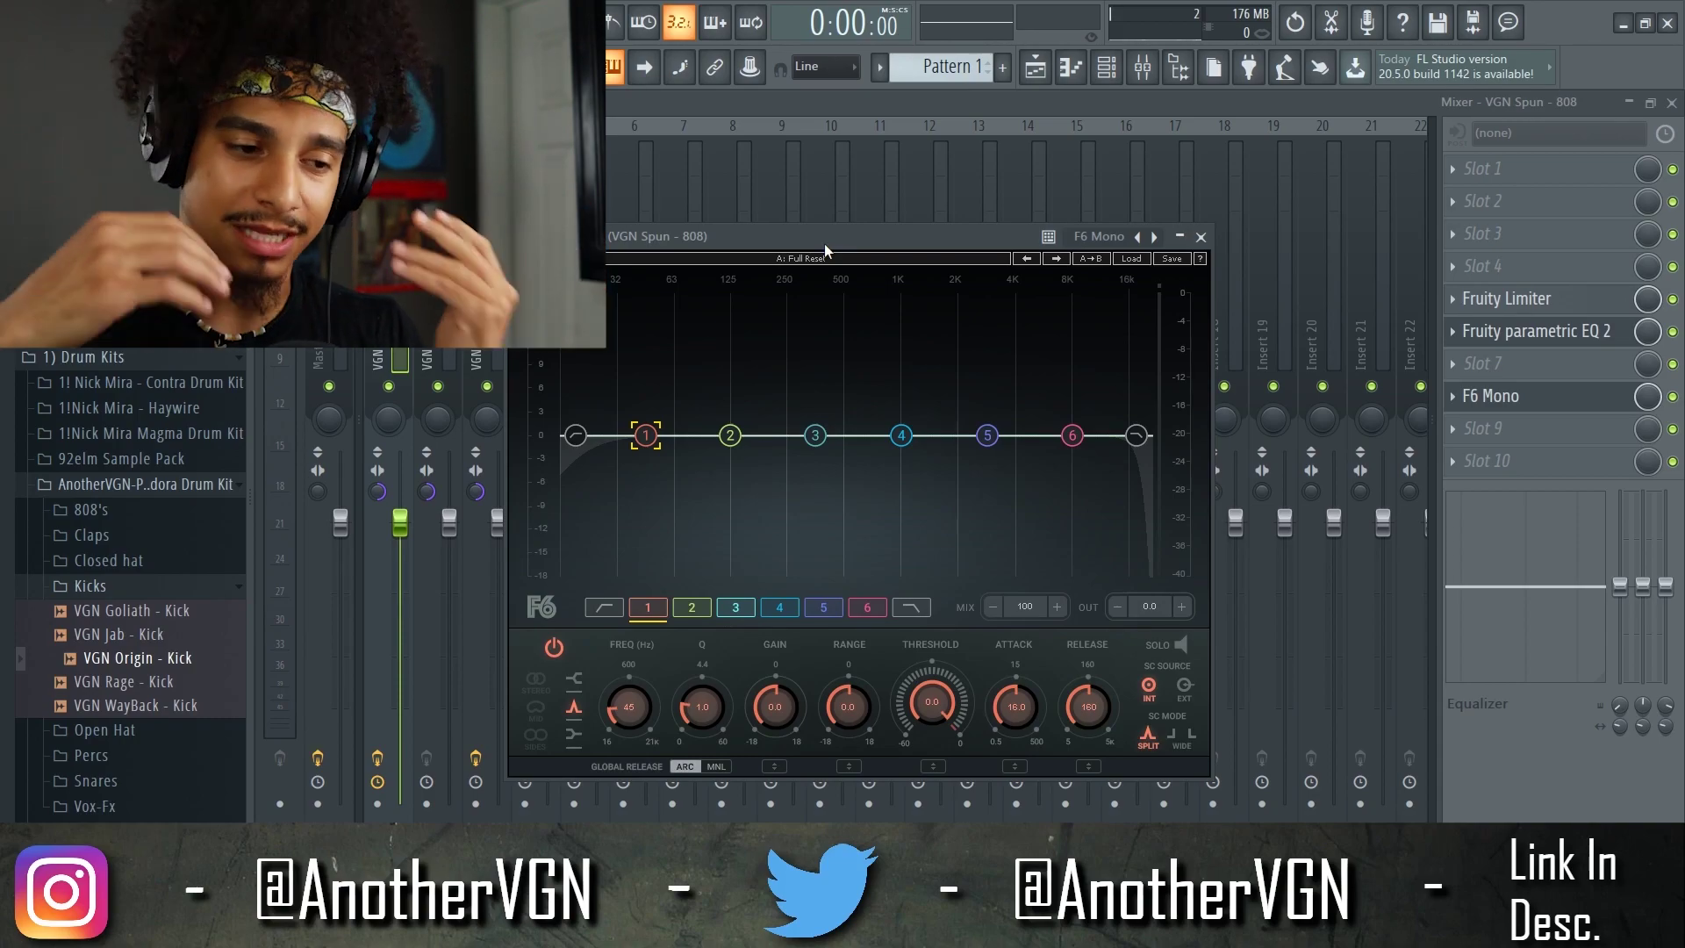
Browse the F6 Mono presets on the 808 track and load Kick CutTheBS
left_click_drag(824, 244, 860, 229)
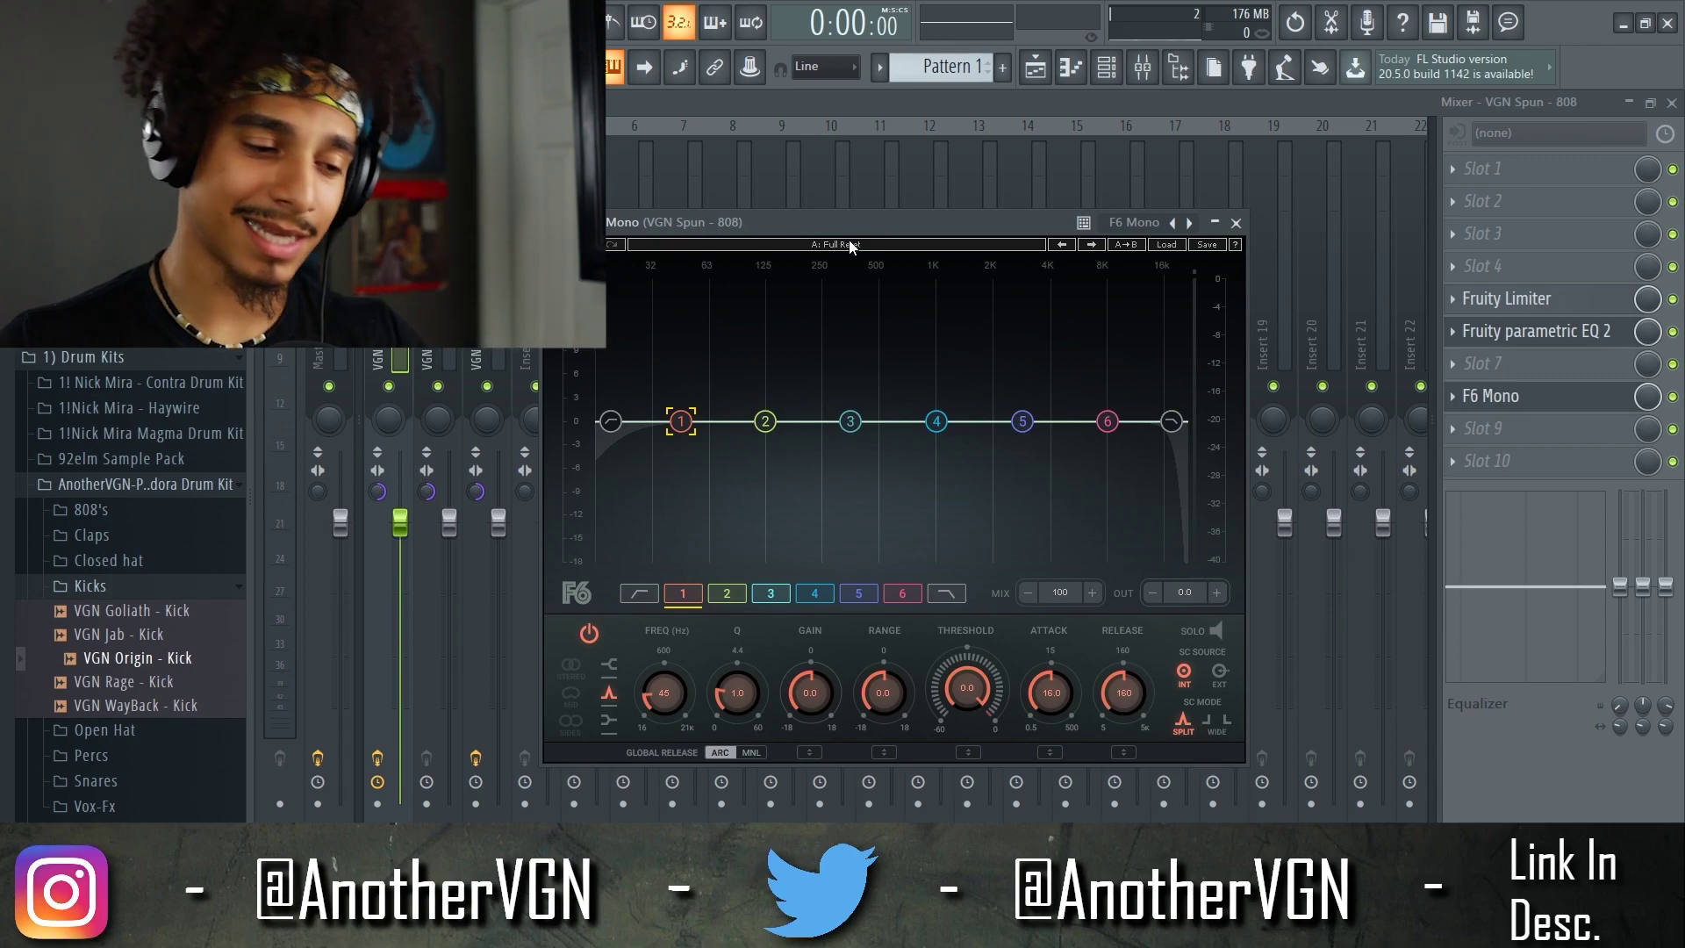
left_click(1093, 249)
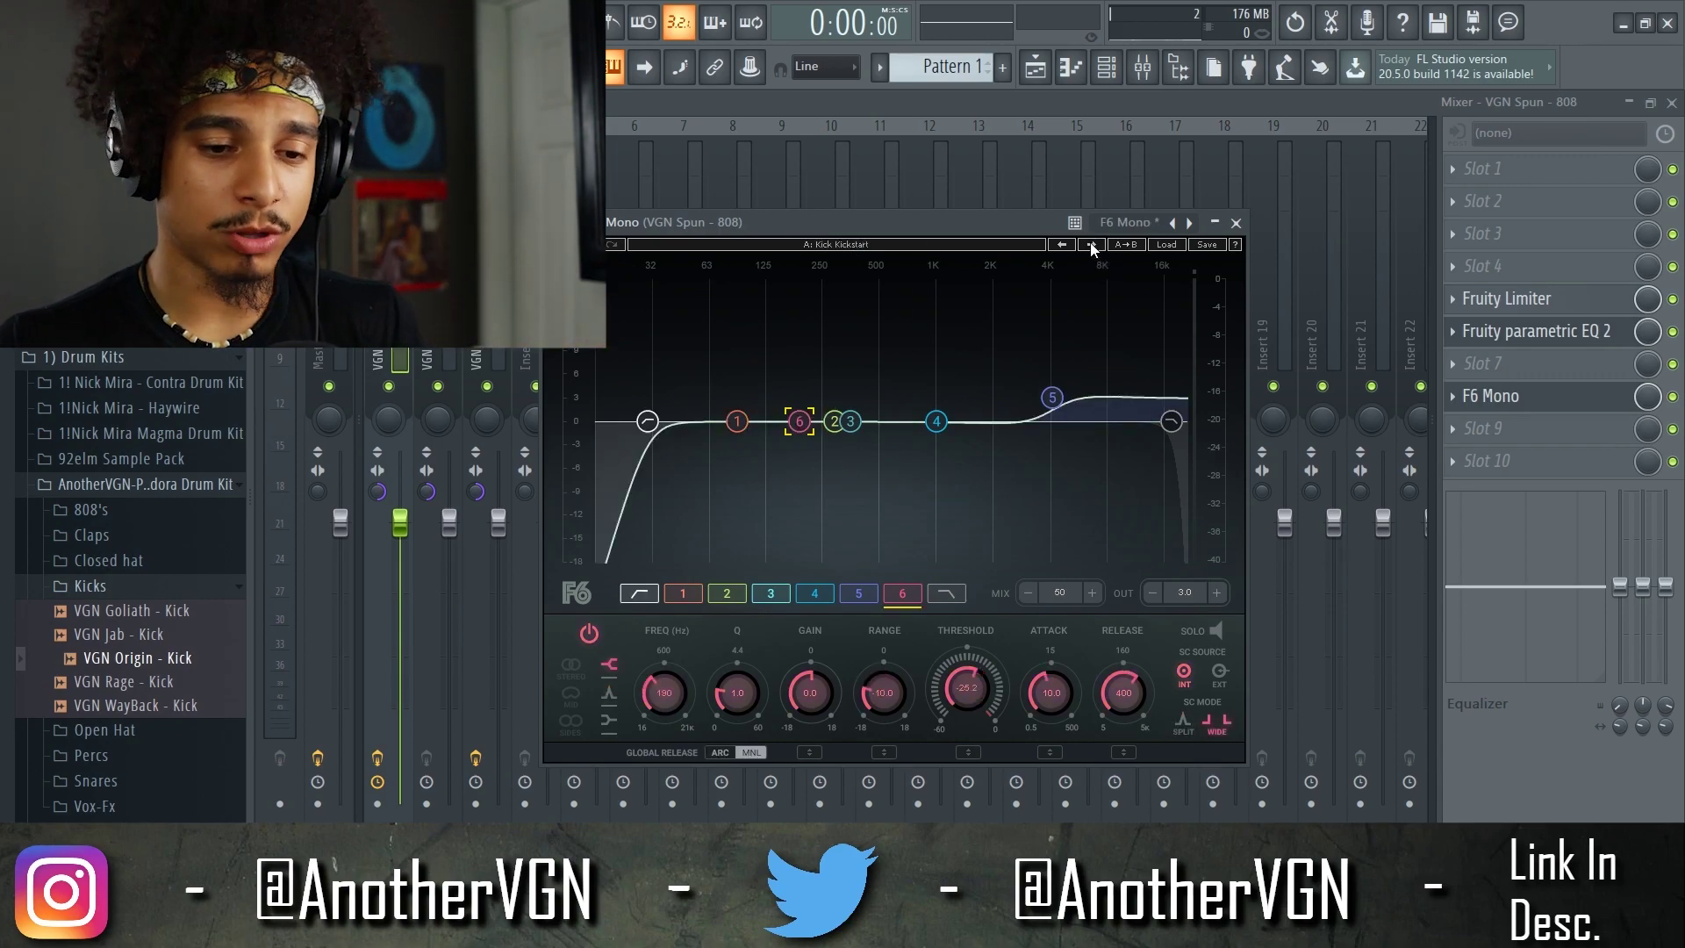
left_click(1091, 246)
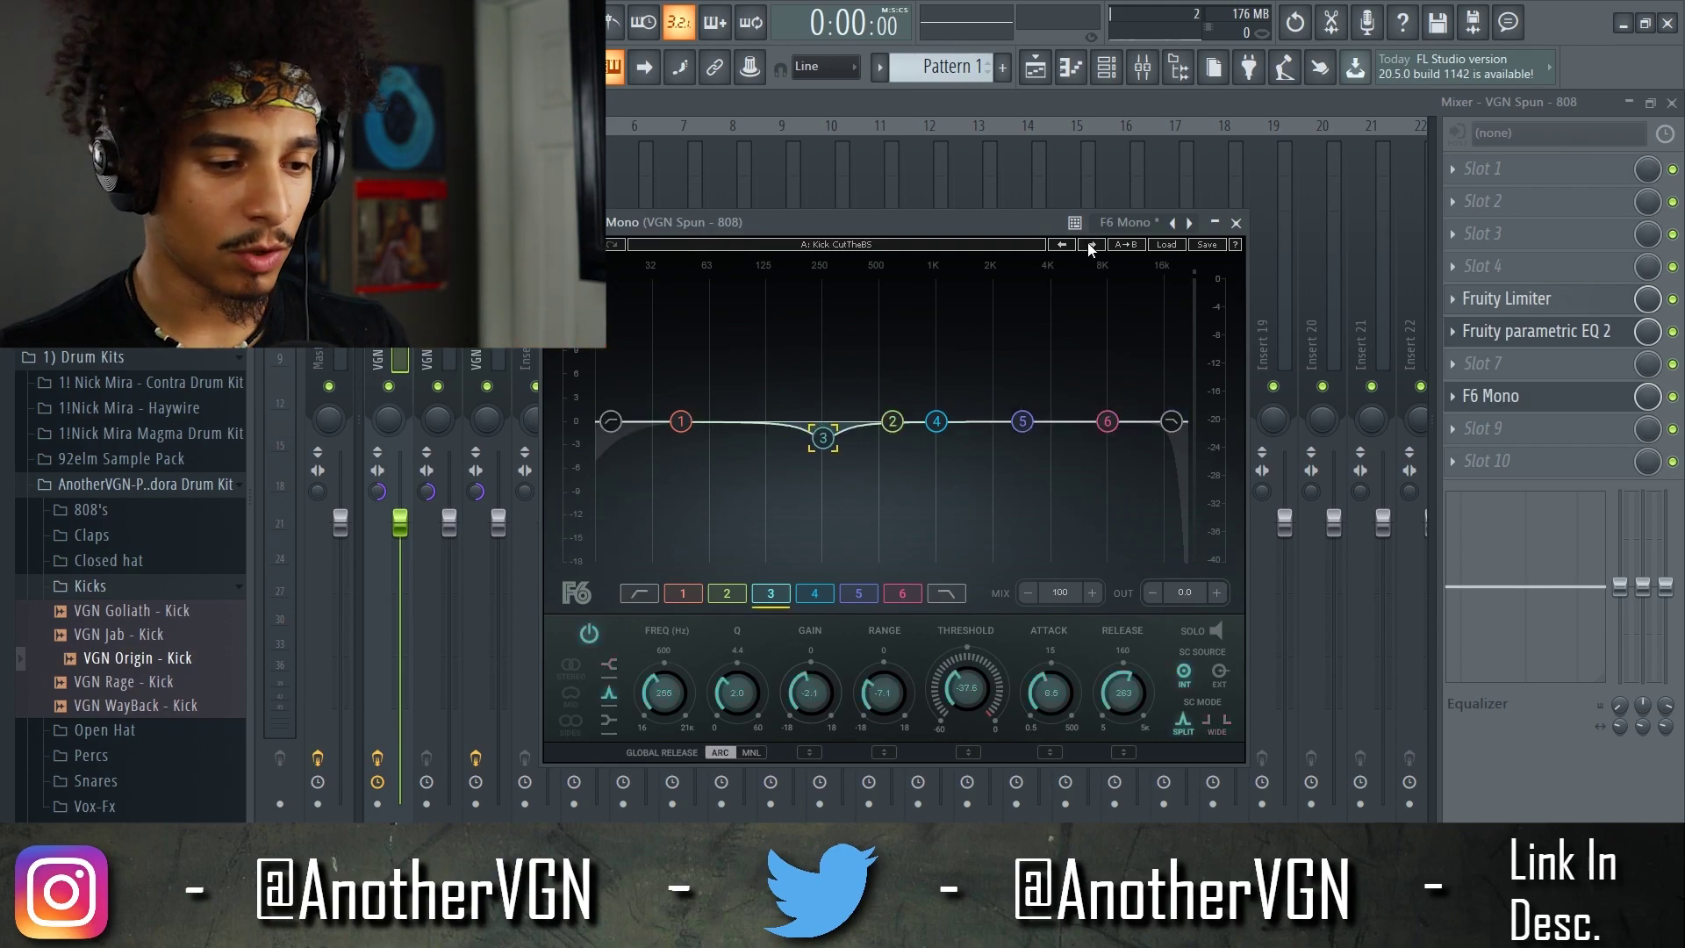
left_click(1090, 247)
left_click(1062, 246)
Move F6 Mono's band 3 down to about 61 Hz, near the kick's fundamental
left_click(822, 438)
key("space")
left_click_drag(824, 438, 702, 441)
key("space")
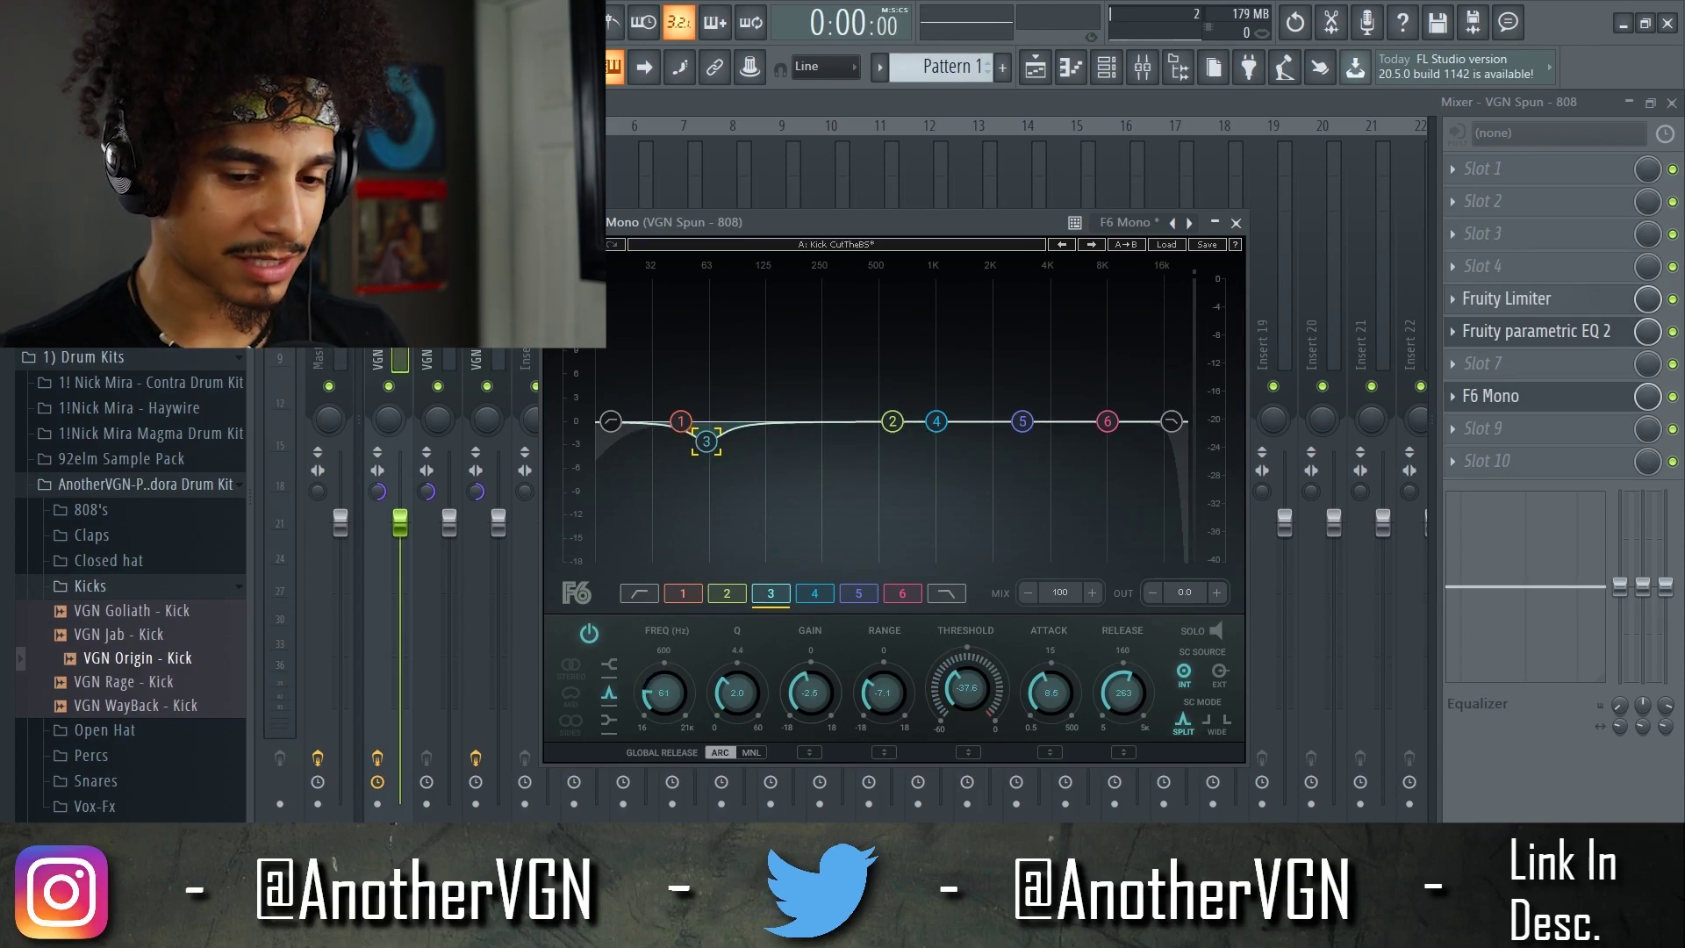
Bypass the 808's Fruity Parametric EQ 2, fine-tune F6 Mono's band 3 to 60 Hz and play the pattern
left_click(1673, 332)
left_click(1570, 397)
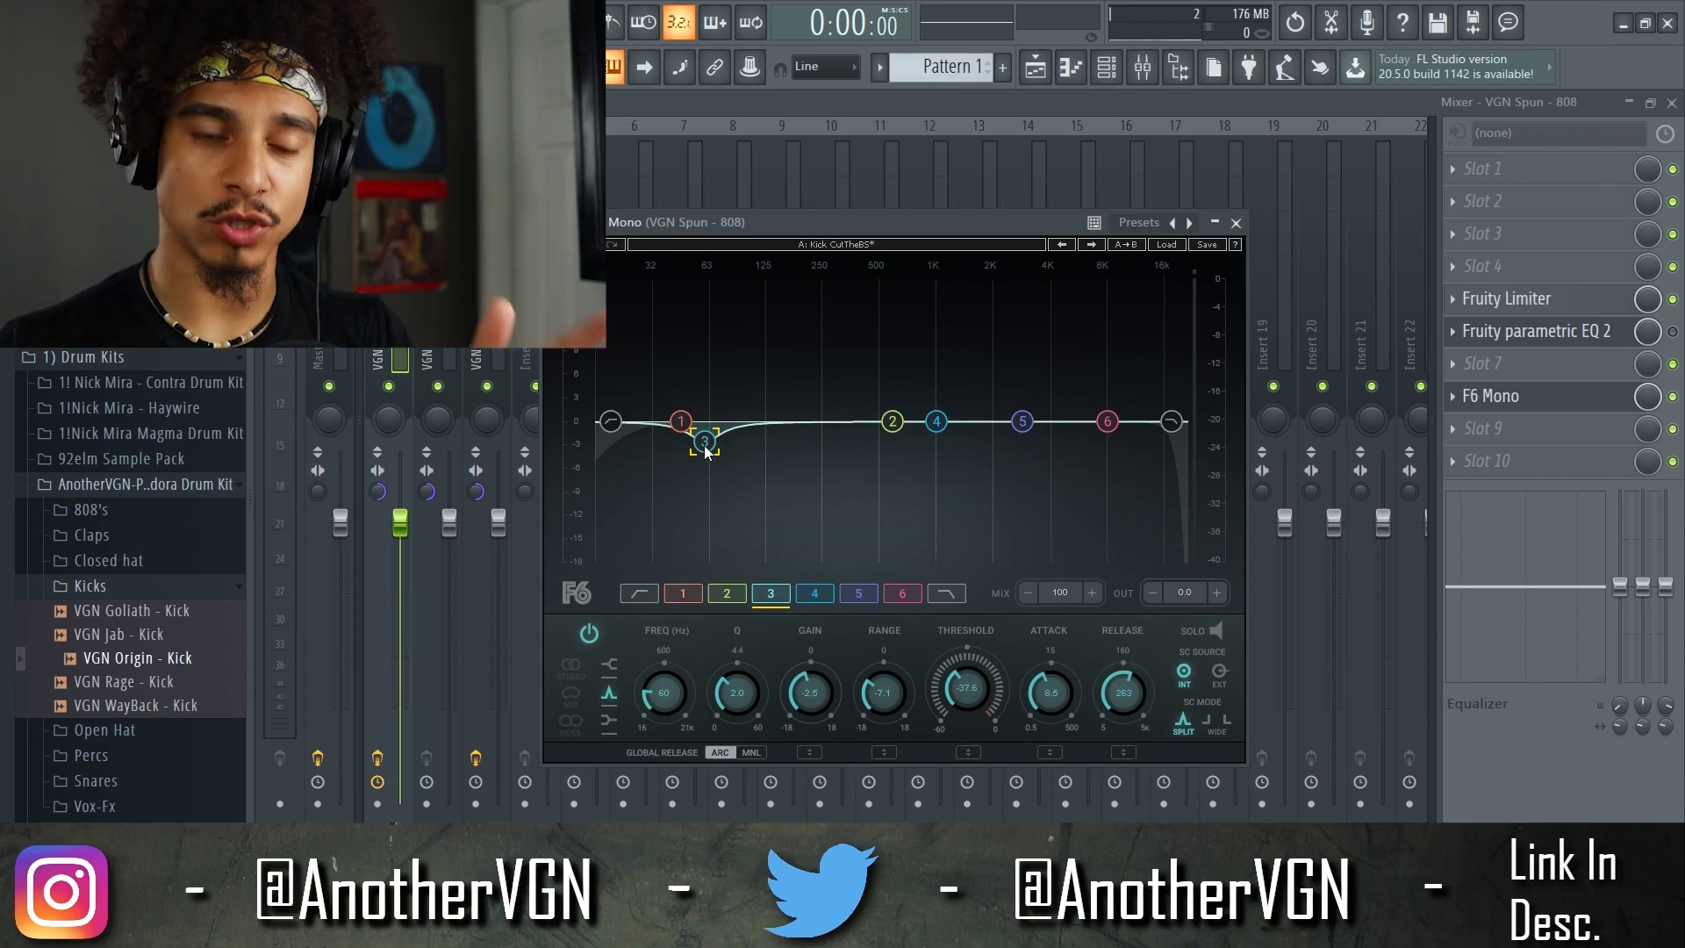
key("space")
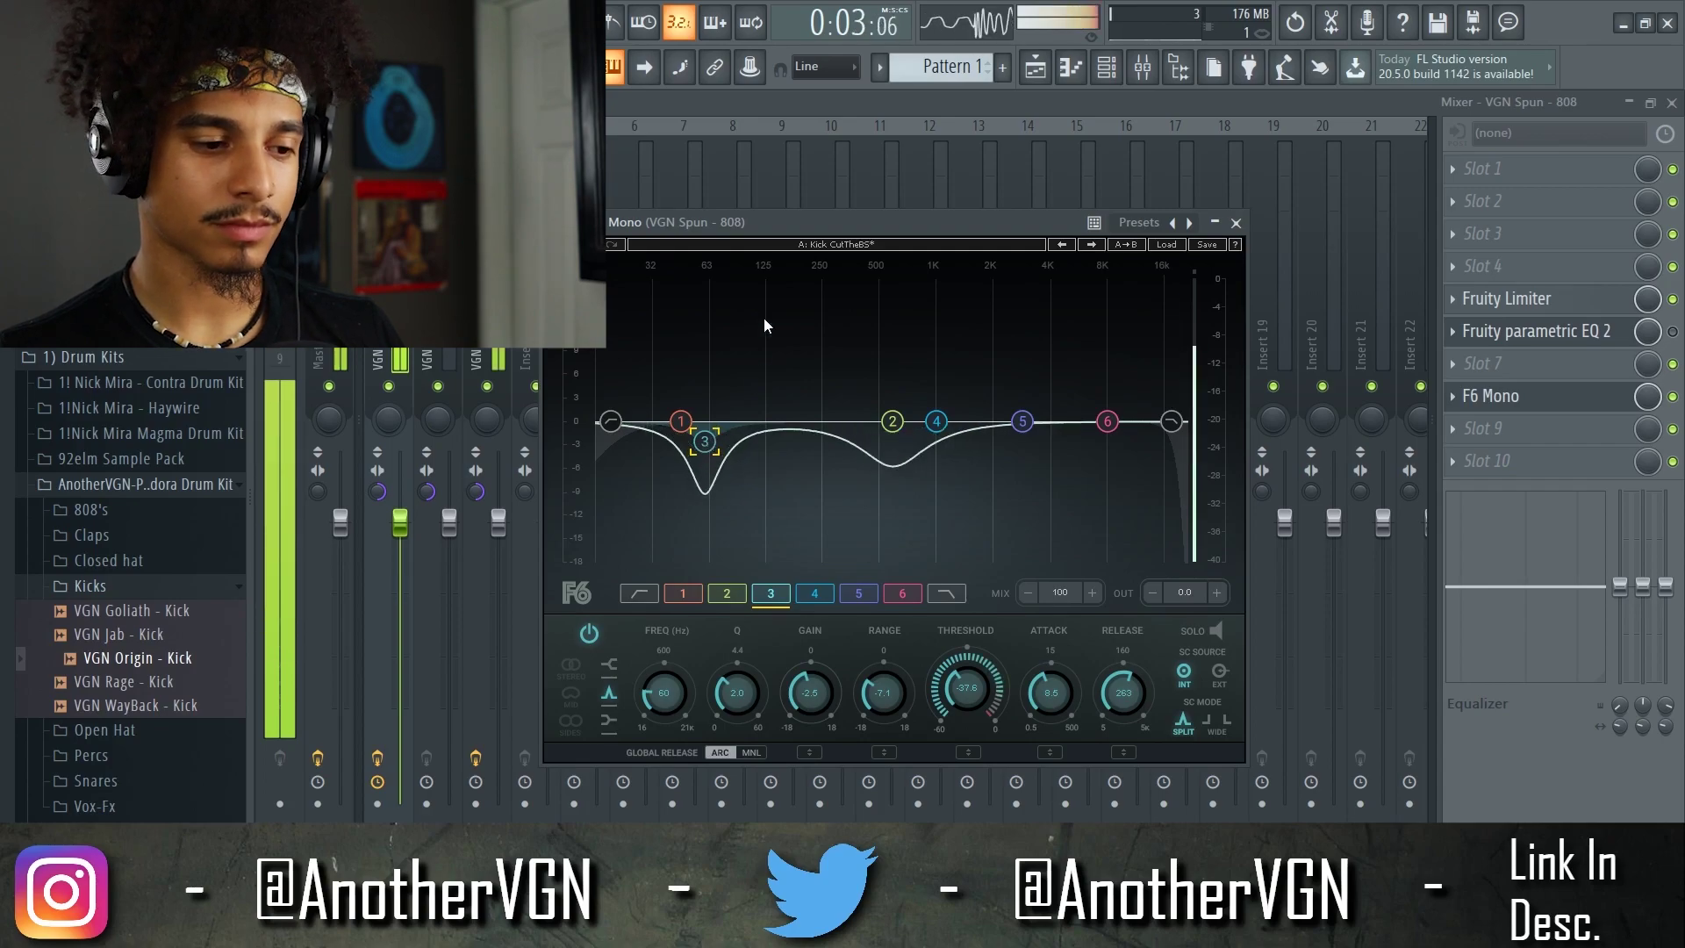
key("space")
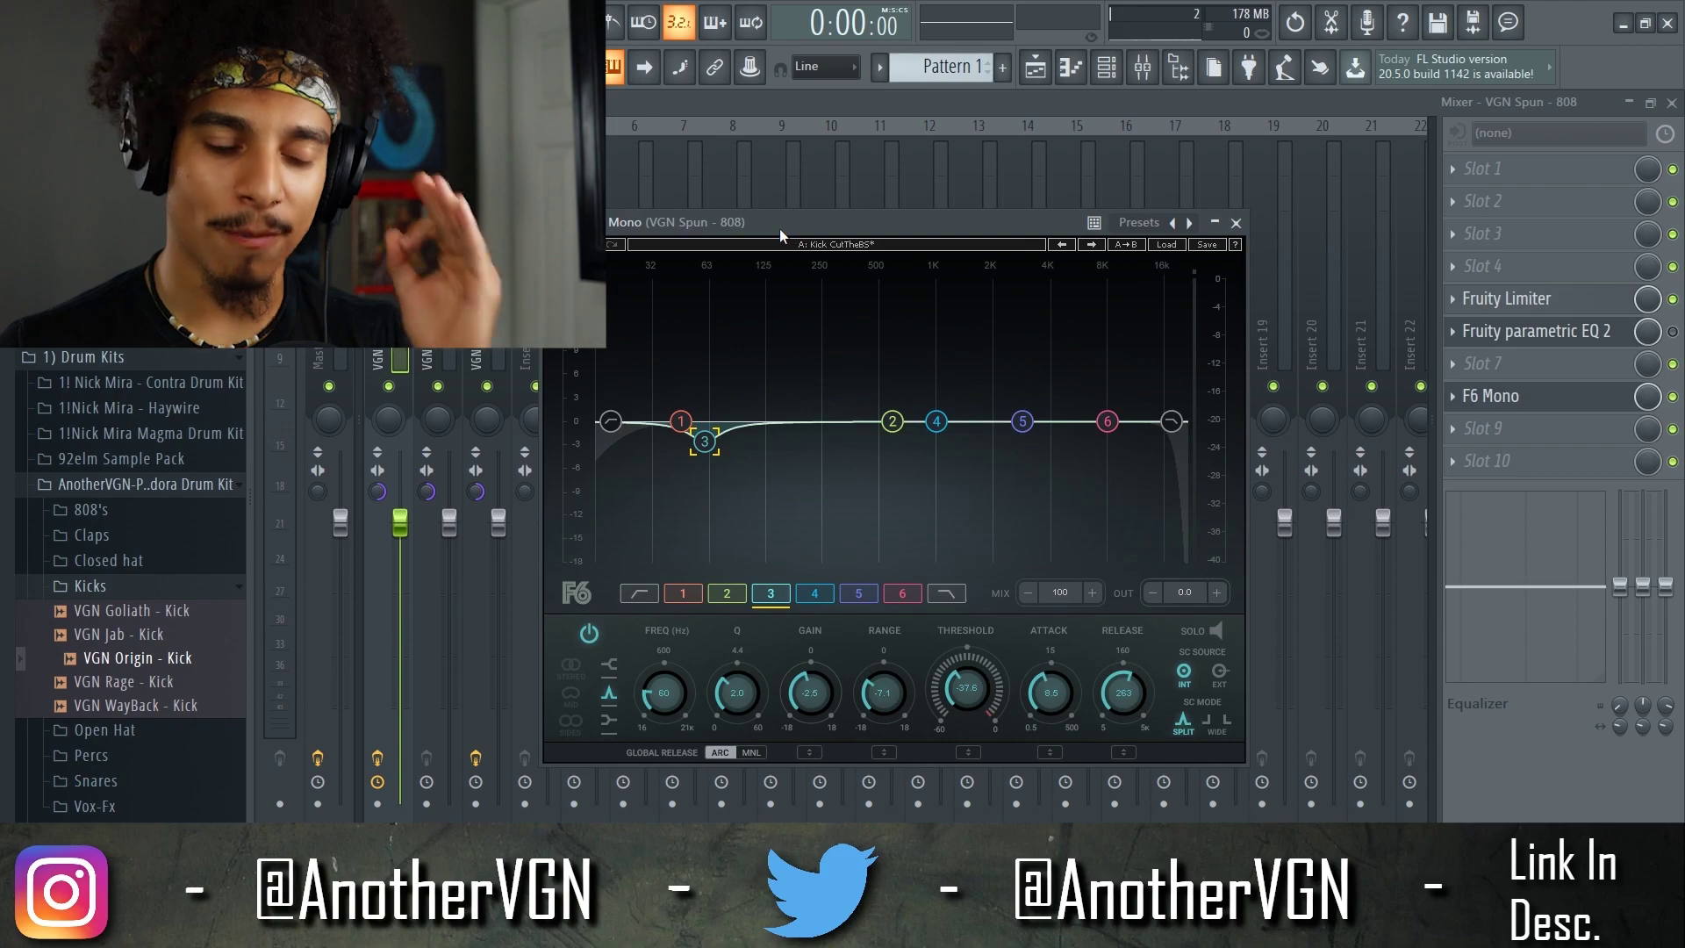
Delete F6 Mono from slot 8 of the 808 track
left_click(1454, 402)
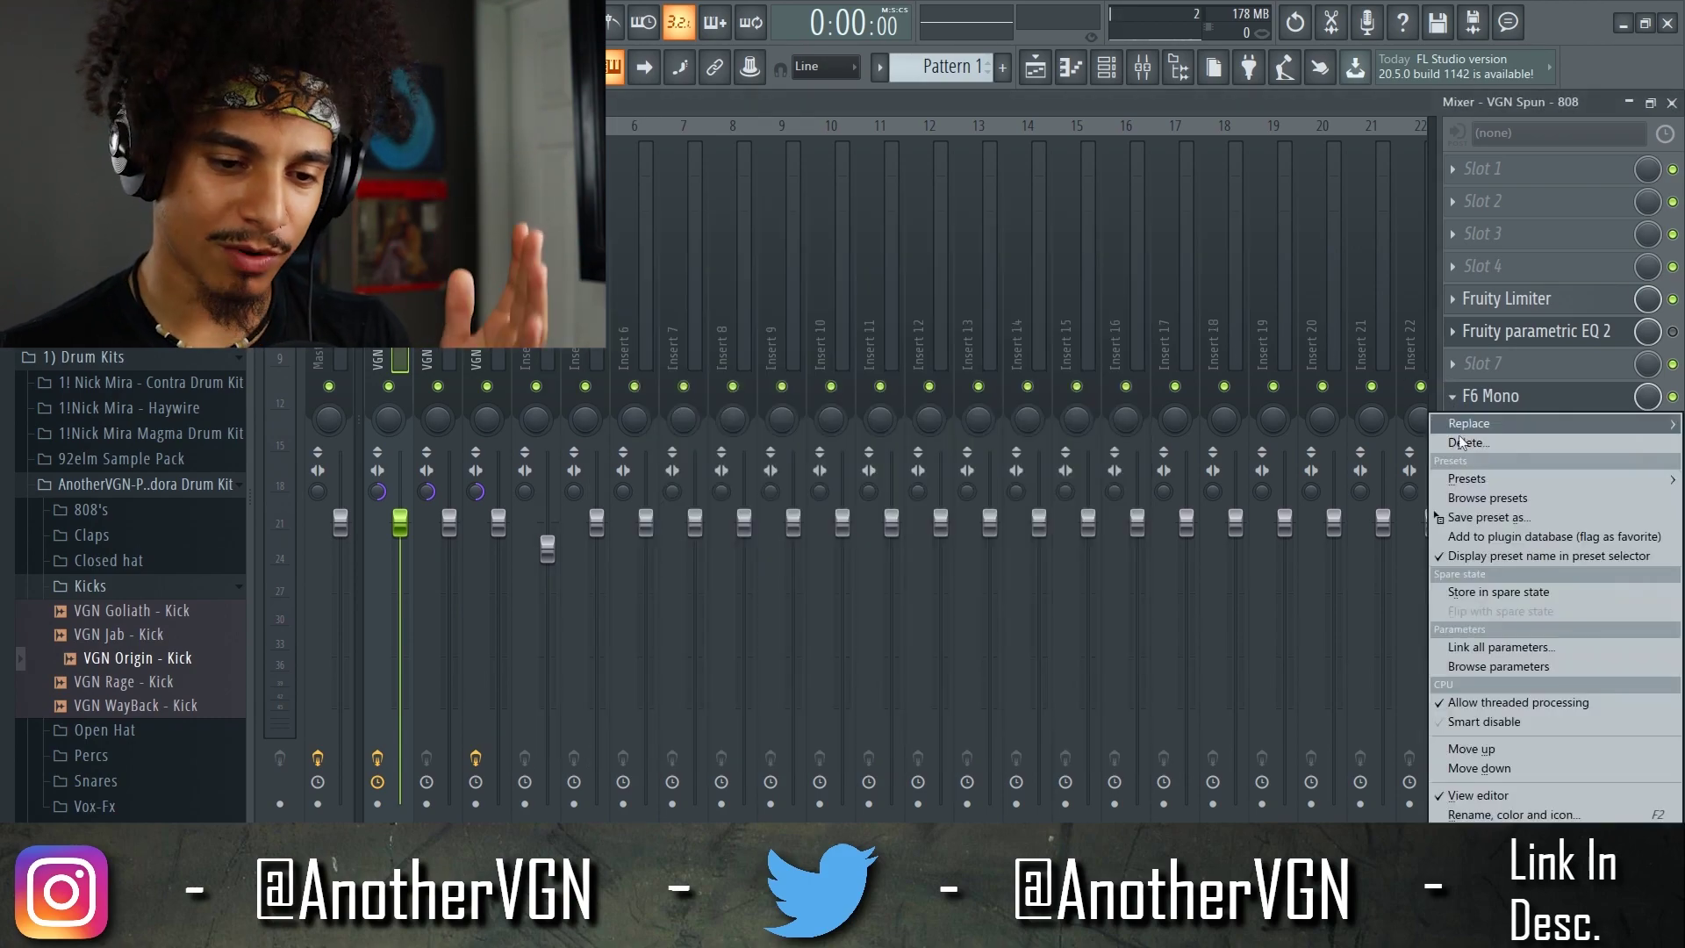
left_click(1467, 442)
left_click(947, 519)
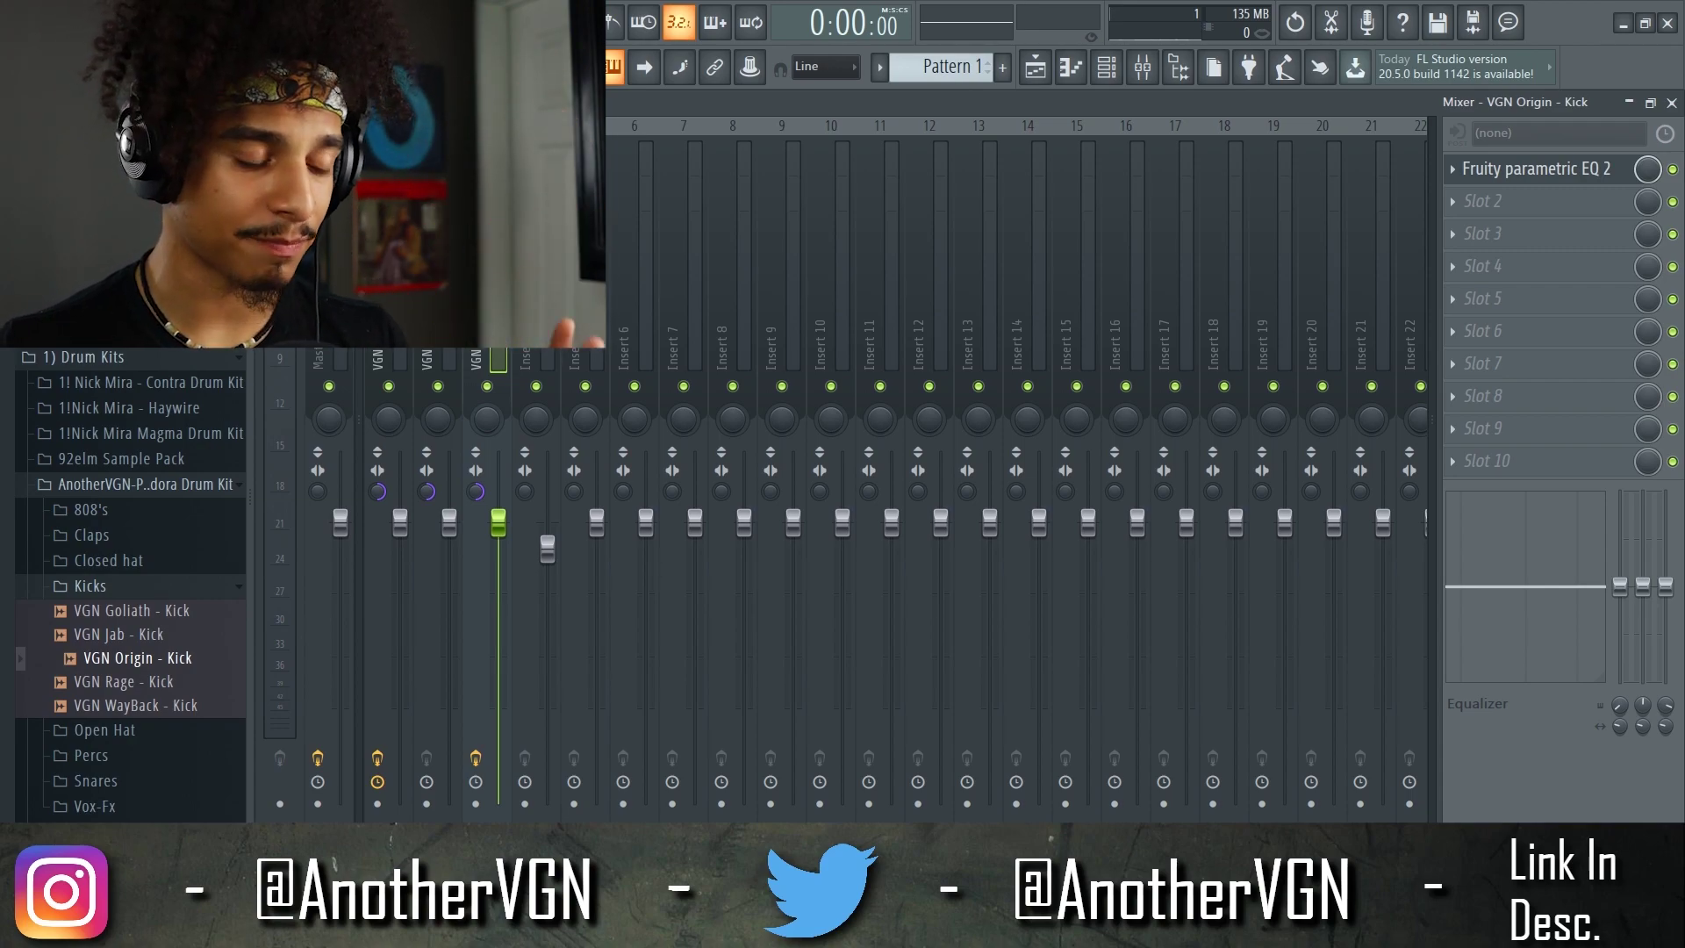
Load Fruity Peak Controller in slot 5 of the VGN Origin - Kick track, close its window and test playback
left_click(1483, 300)
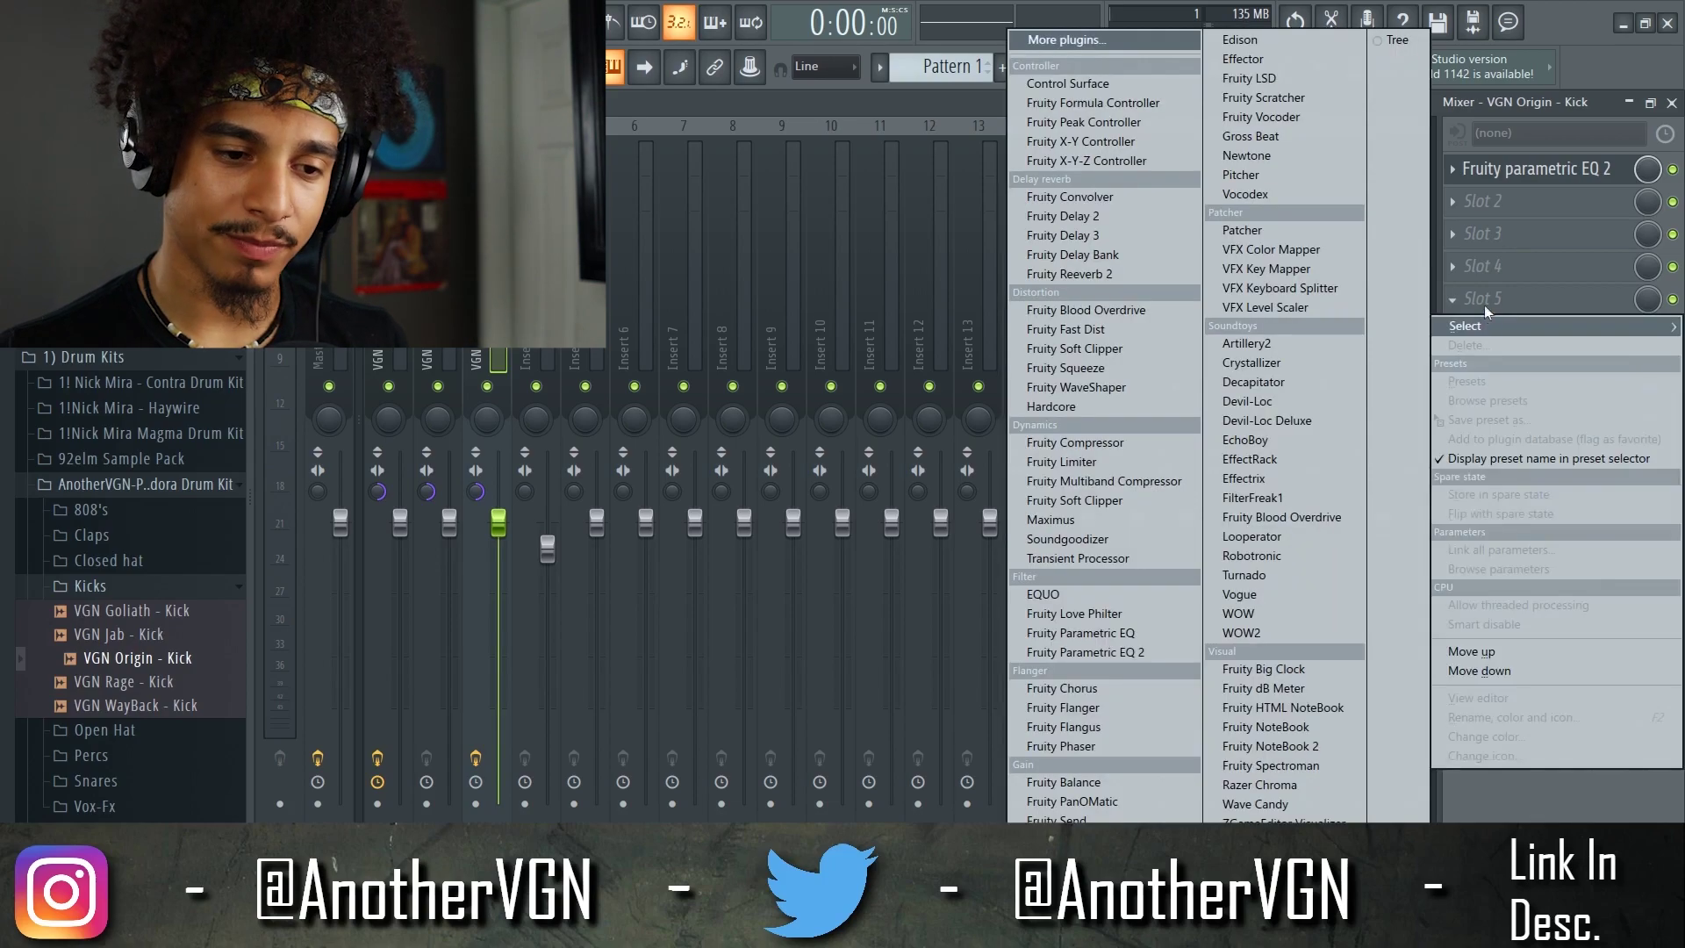
left_click(1138, 126)
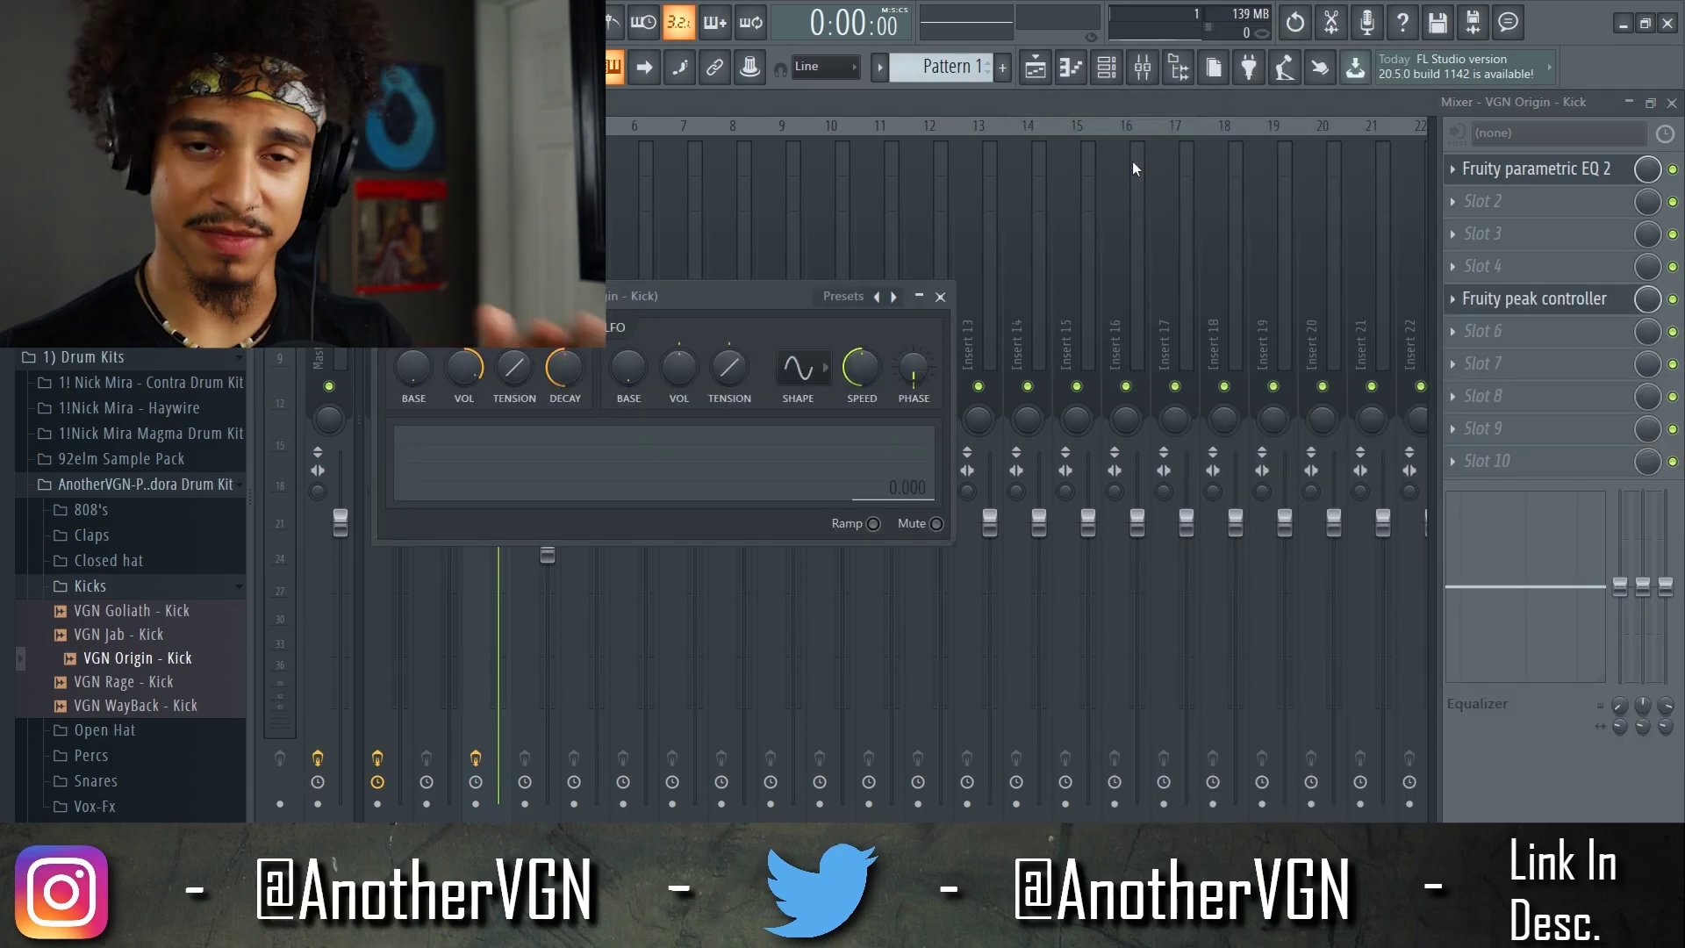
key("Escape")
key("space")
key("space")
Re-enable the 808's Fruity Parametric EQ 2, audition it and flatten the band 2 cut at 60 Hz back to zero gain
left_click(387, 360)
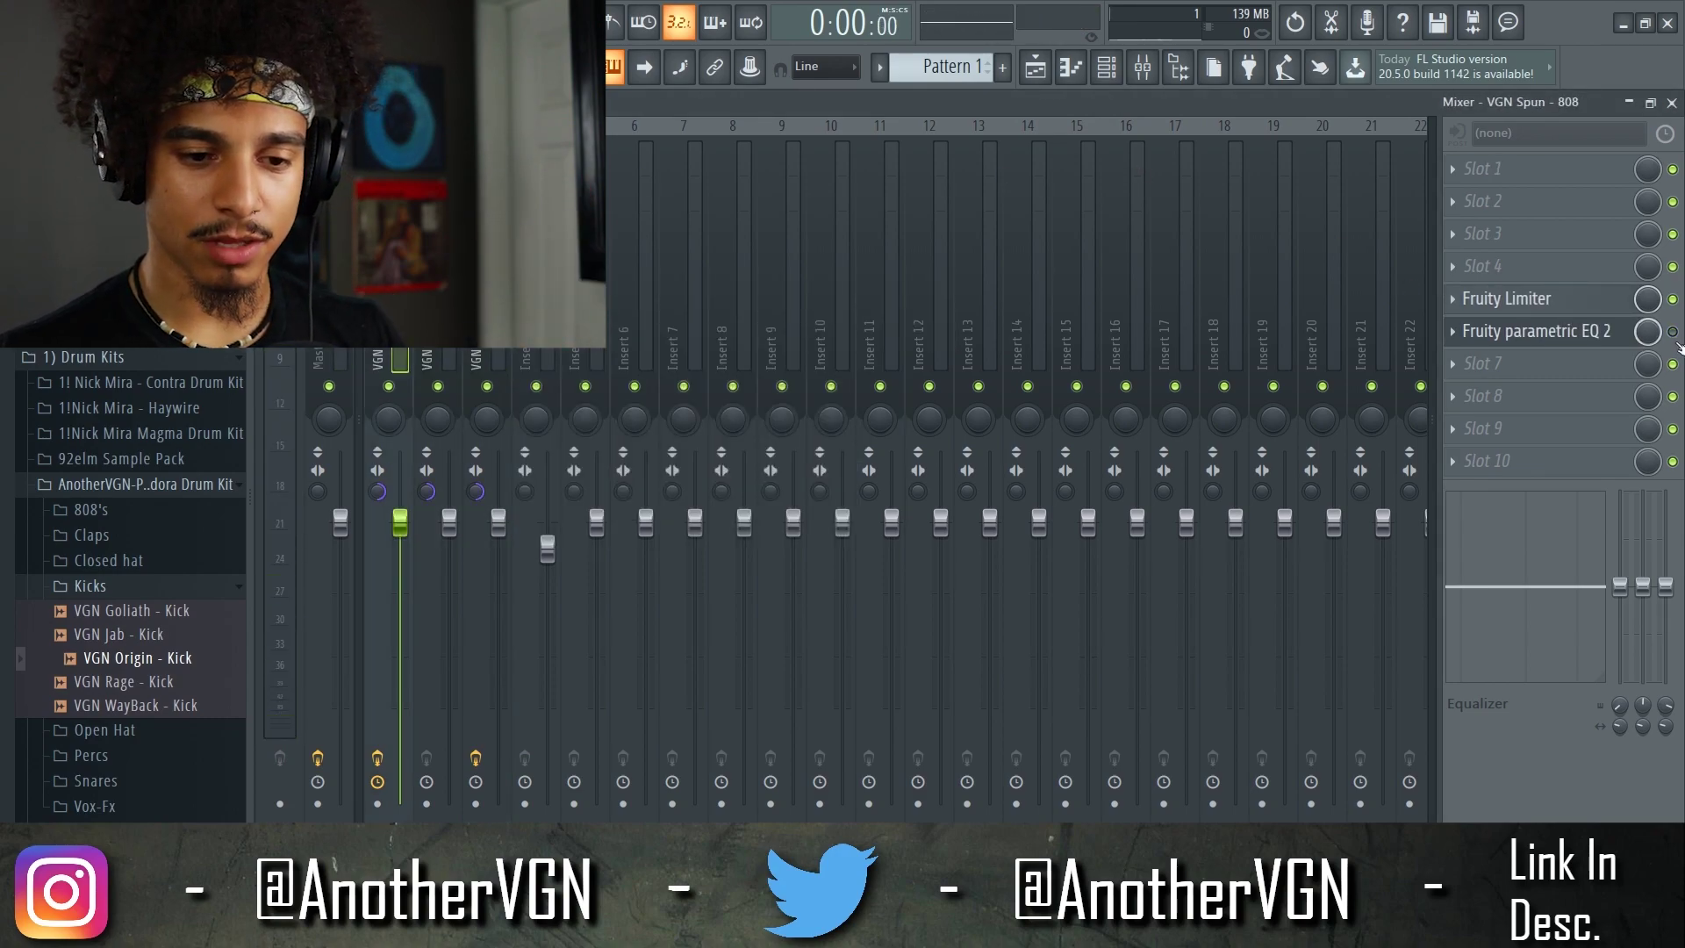
left_click(1602, 334)
key("space")
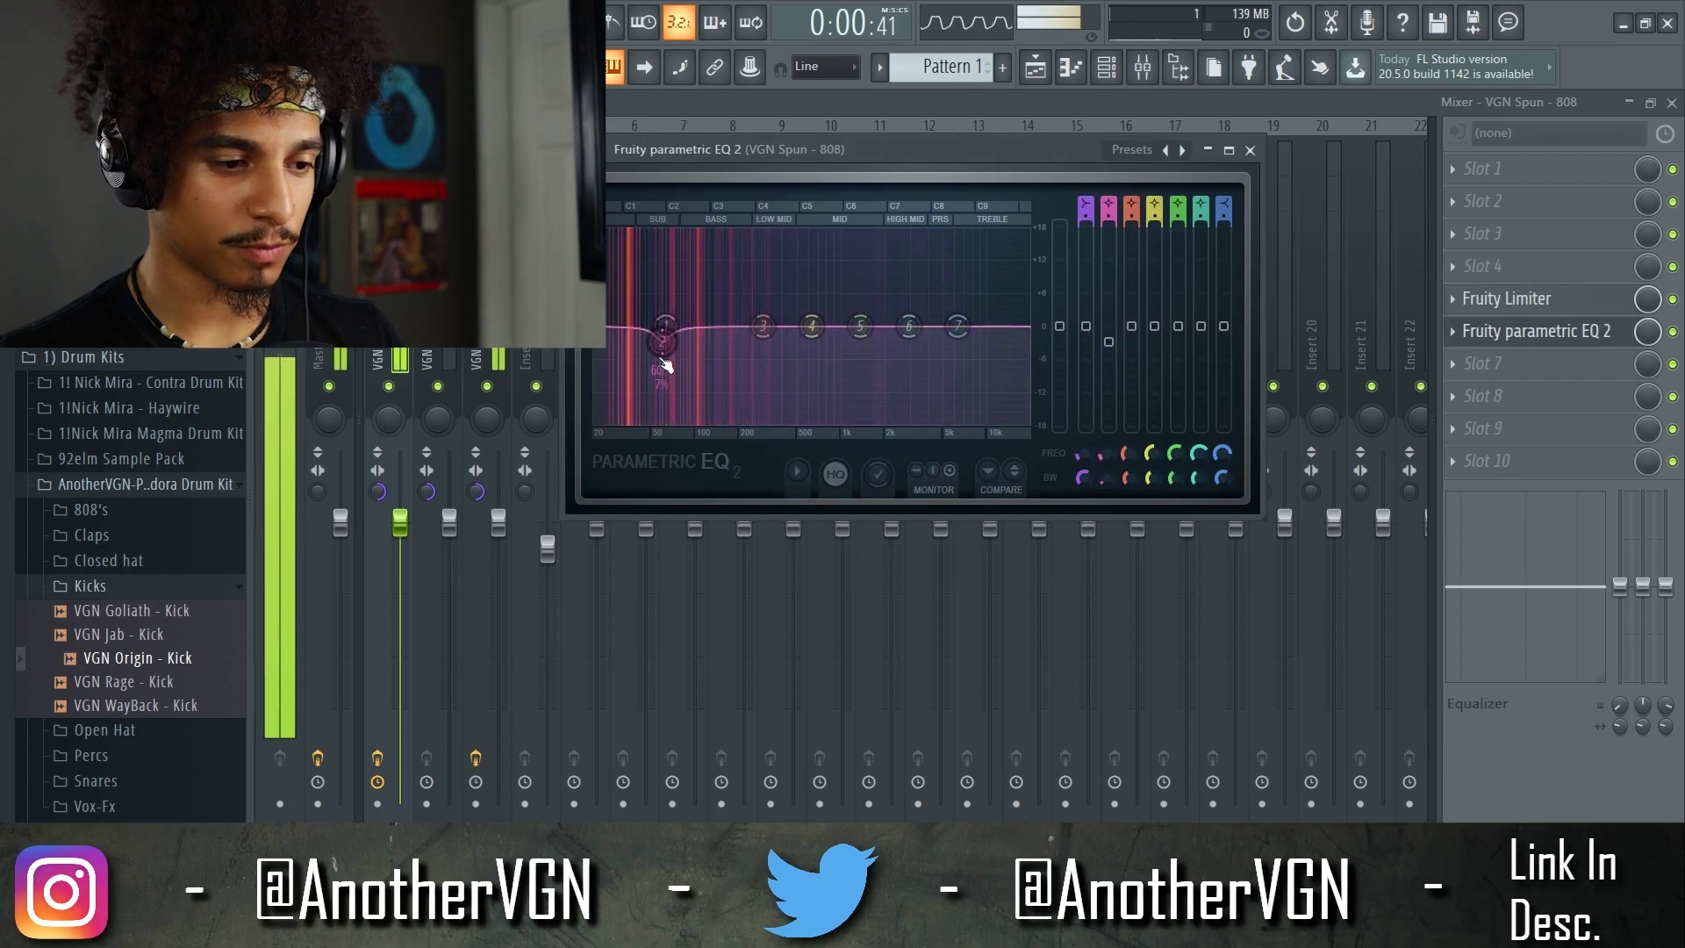
key("space")
mouse_move(665, 339)
left_mouse_down()
mouse_move(693, 331)
mouse_move(667, 325)
left_mouse_up()
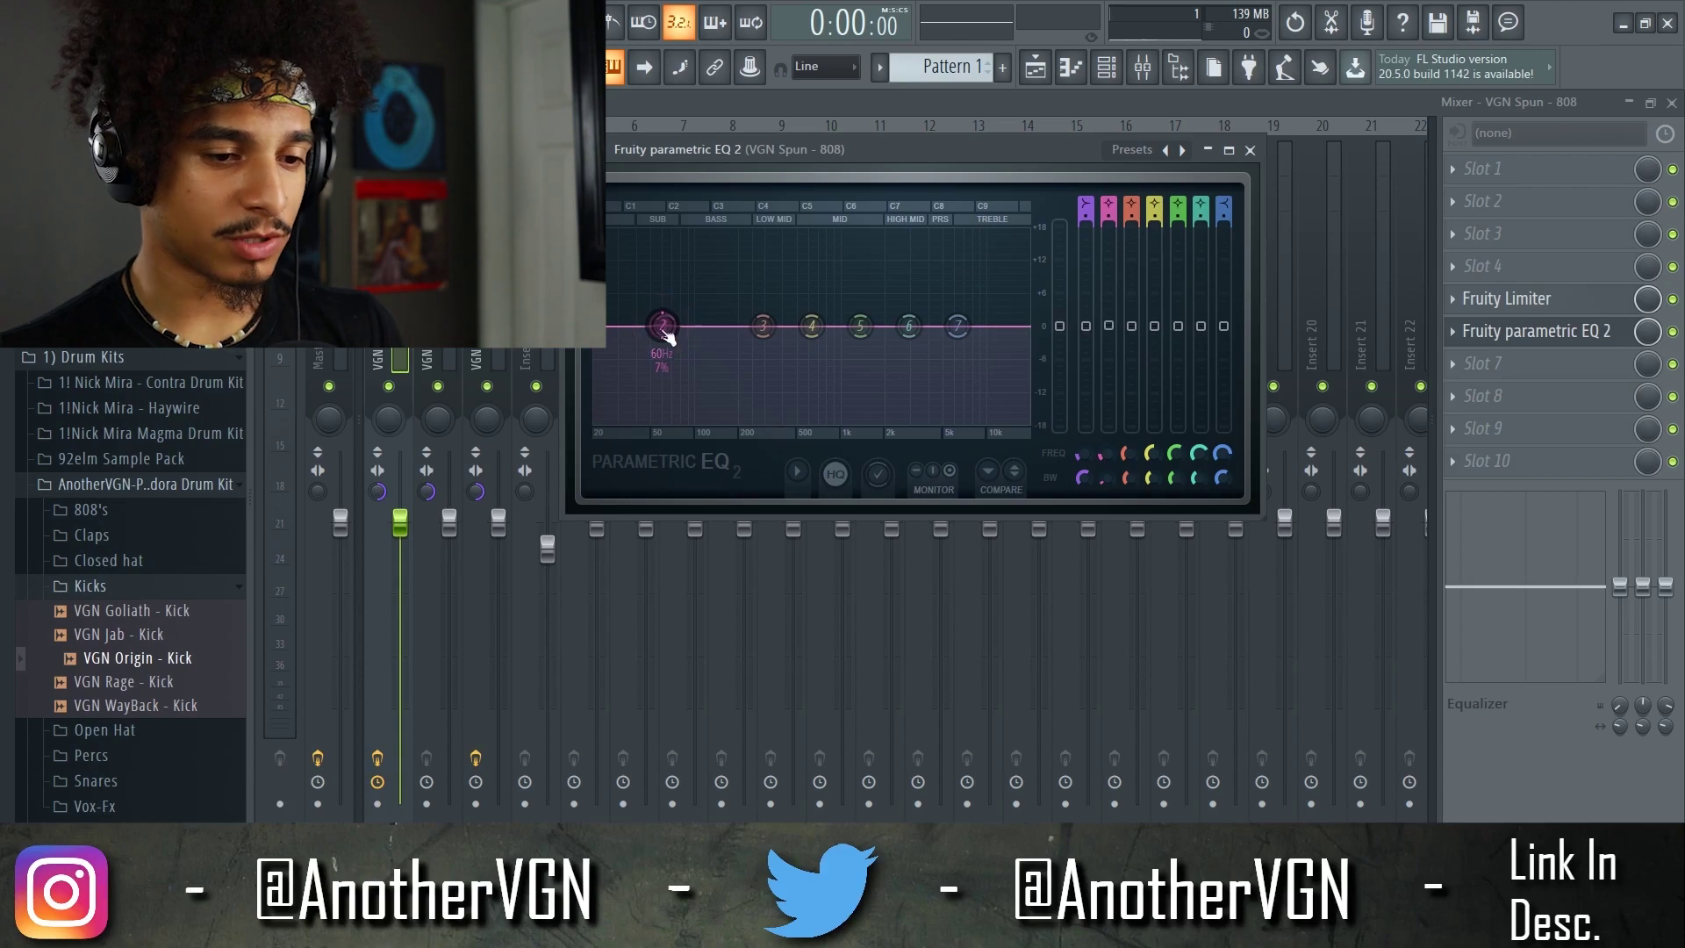
Link the level of the 808 EQ's 60 Hz band to Peak ctrl - Peak with mapping formula 0.5-Input and test playback
right_click(1116, 330)
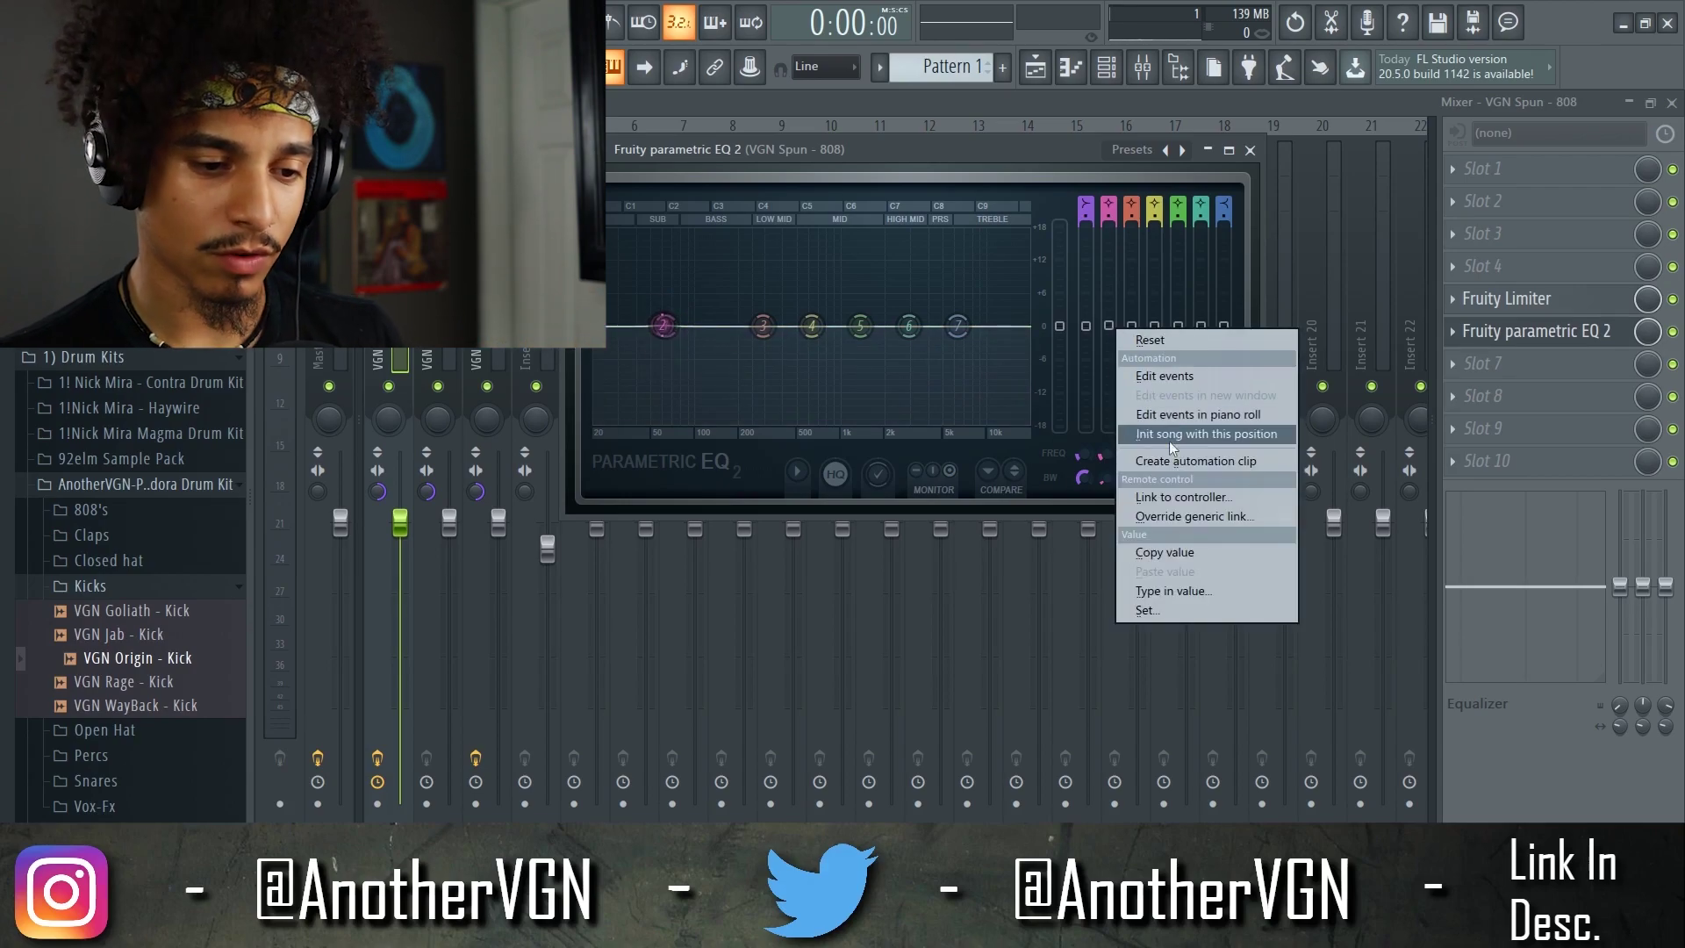
left_click(1171, 495)
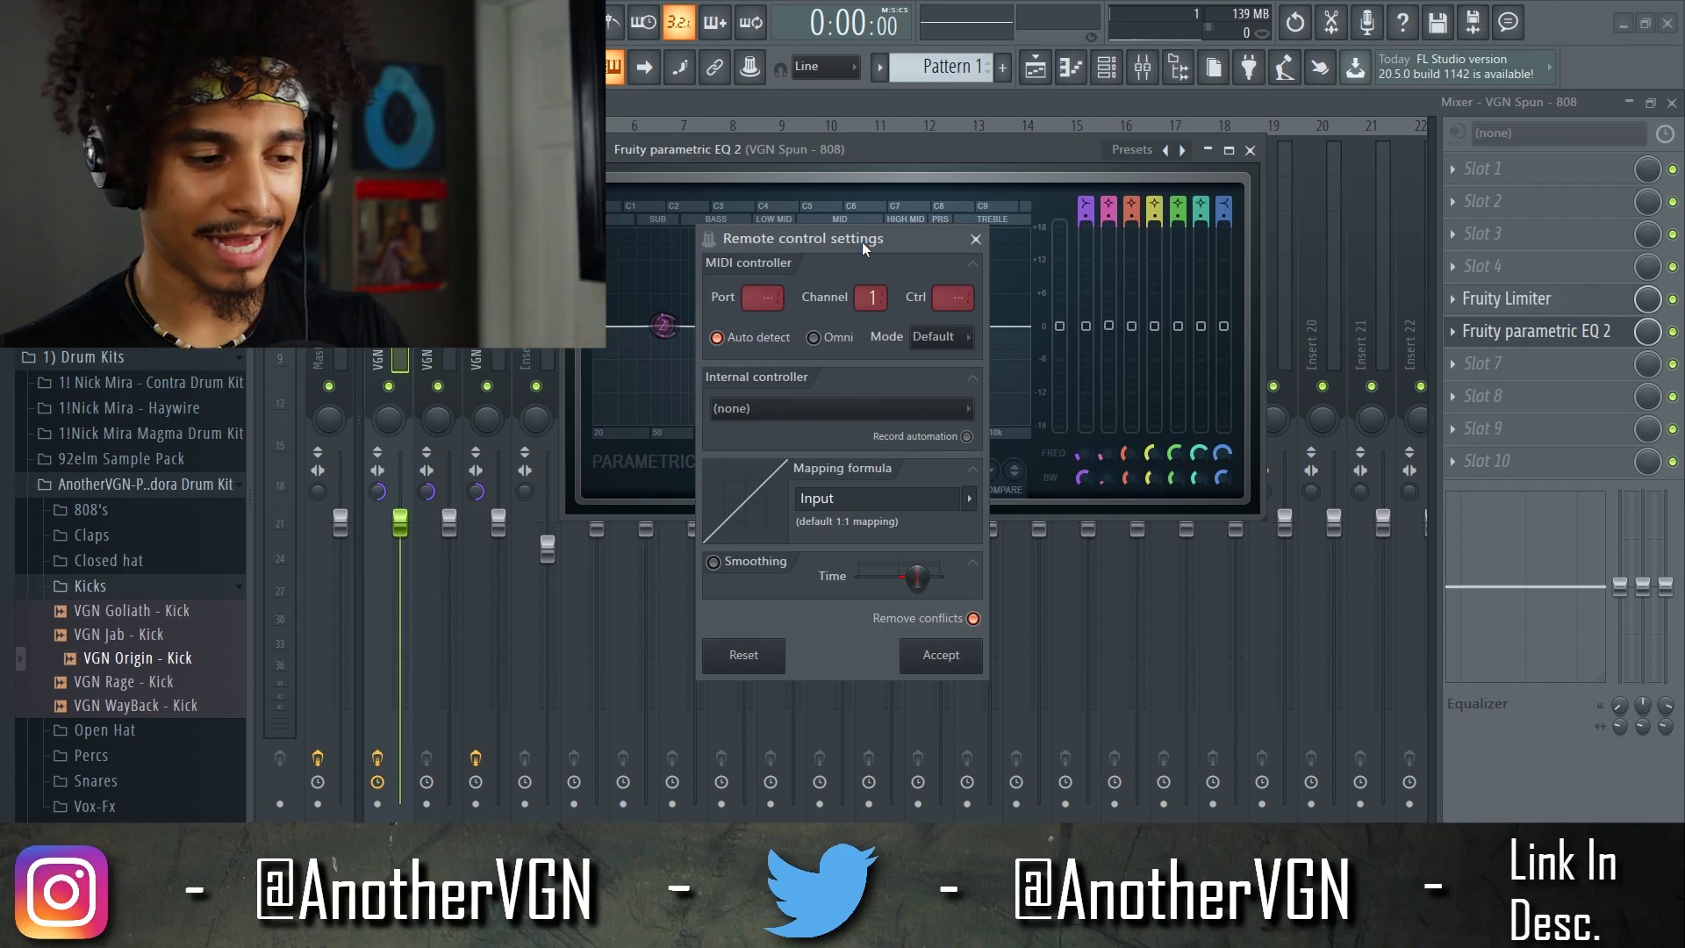
left_click(855, 405)
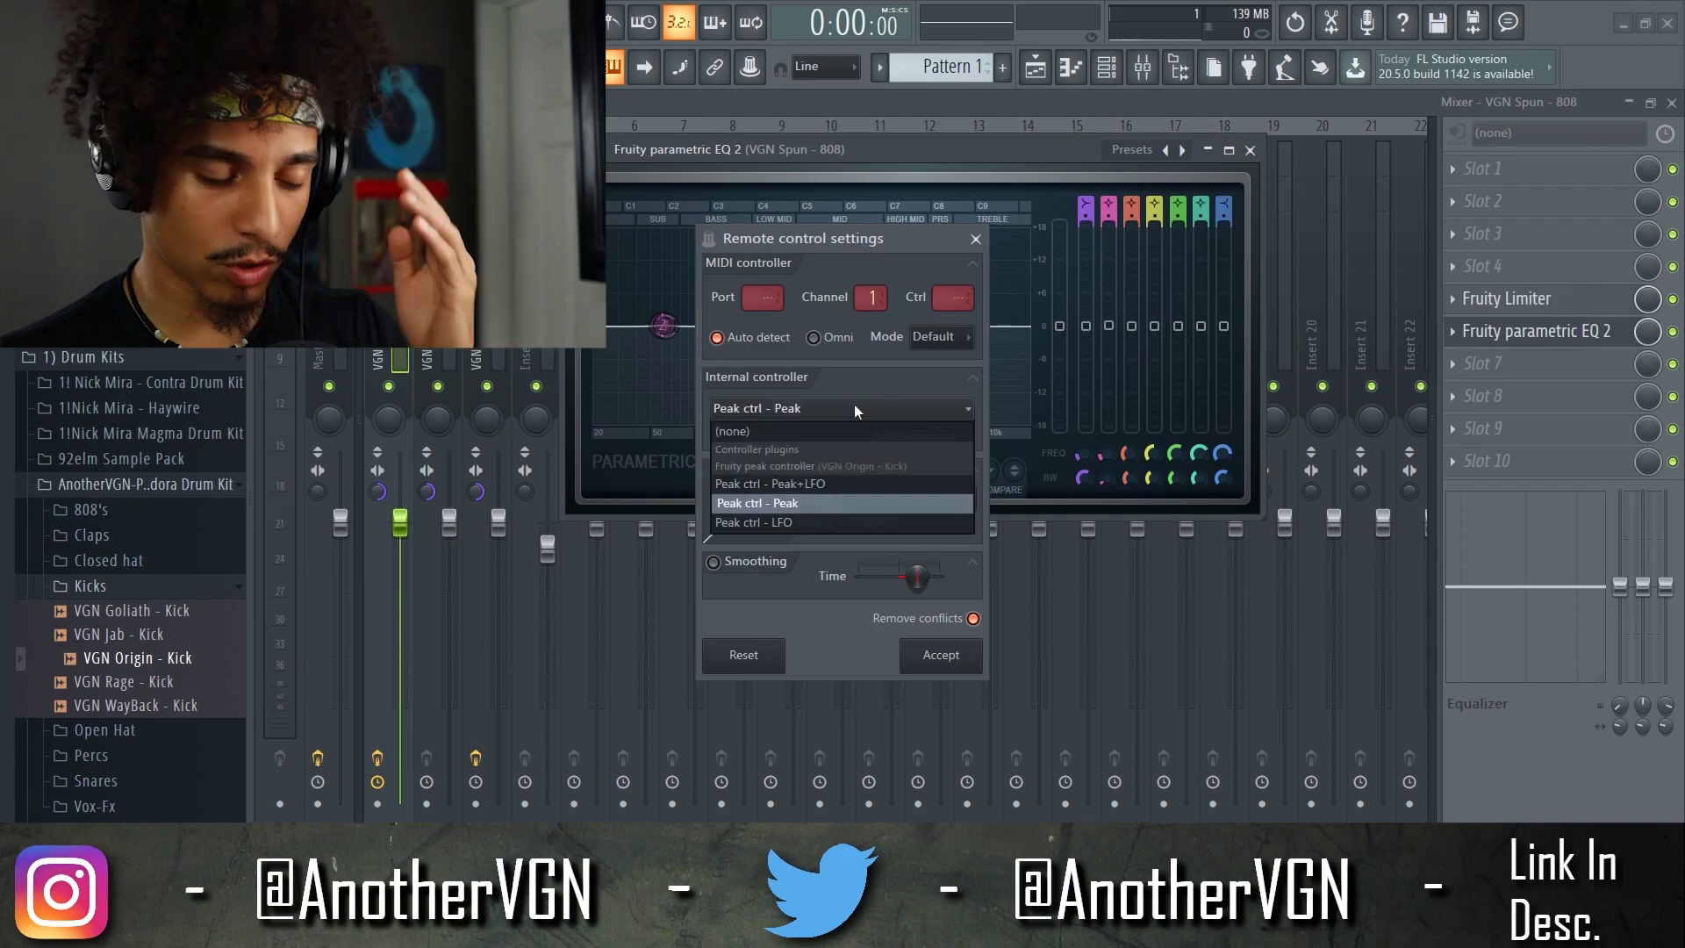
left_click(798, 510)
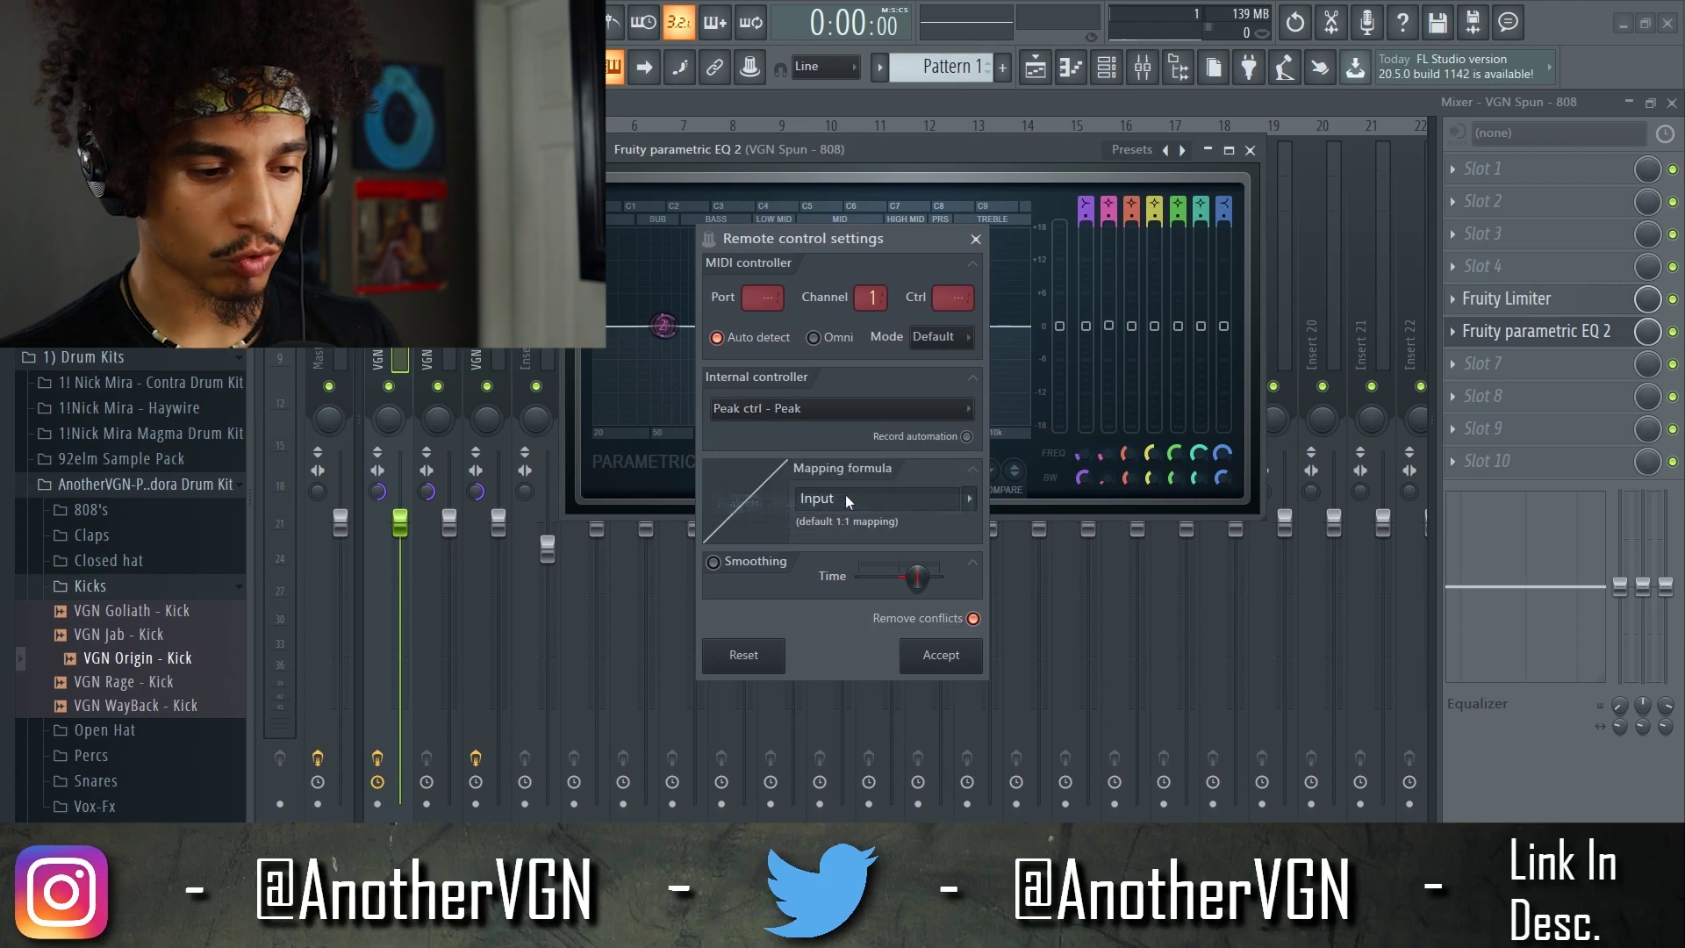
left_click(968, 500)
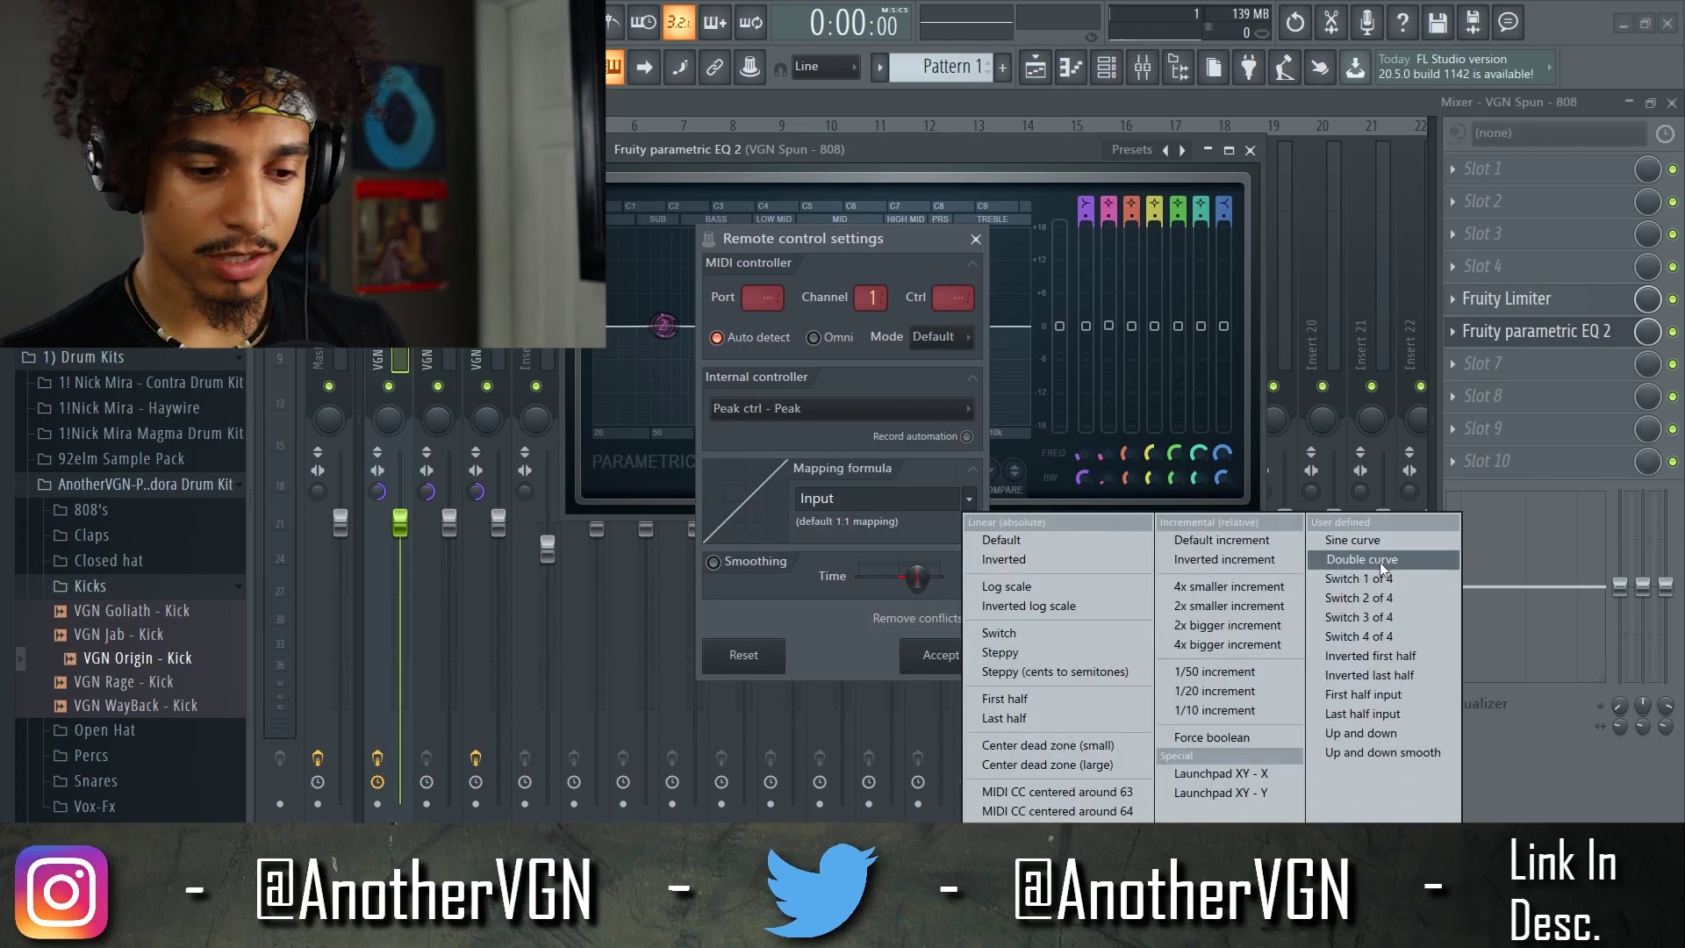
left_click(1278, 566)
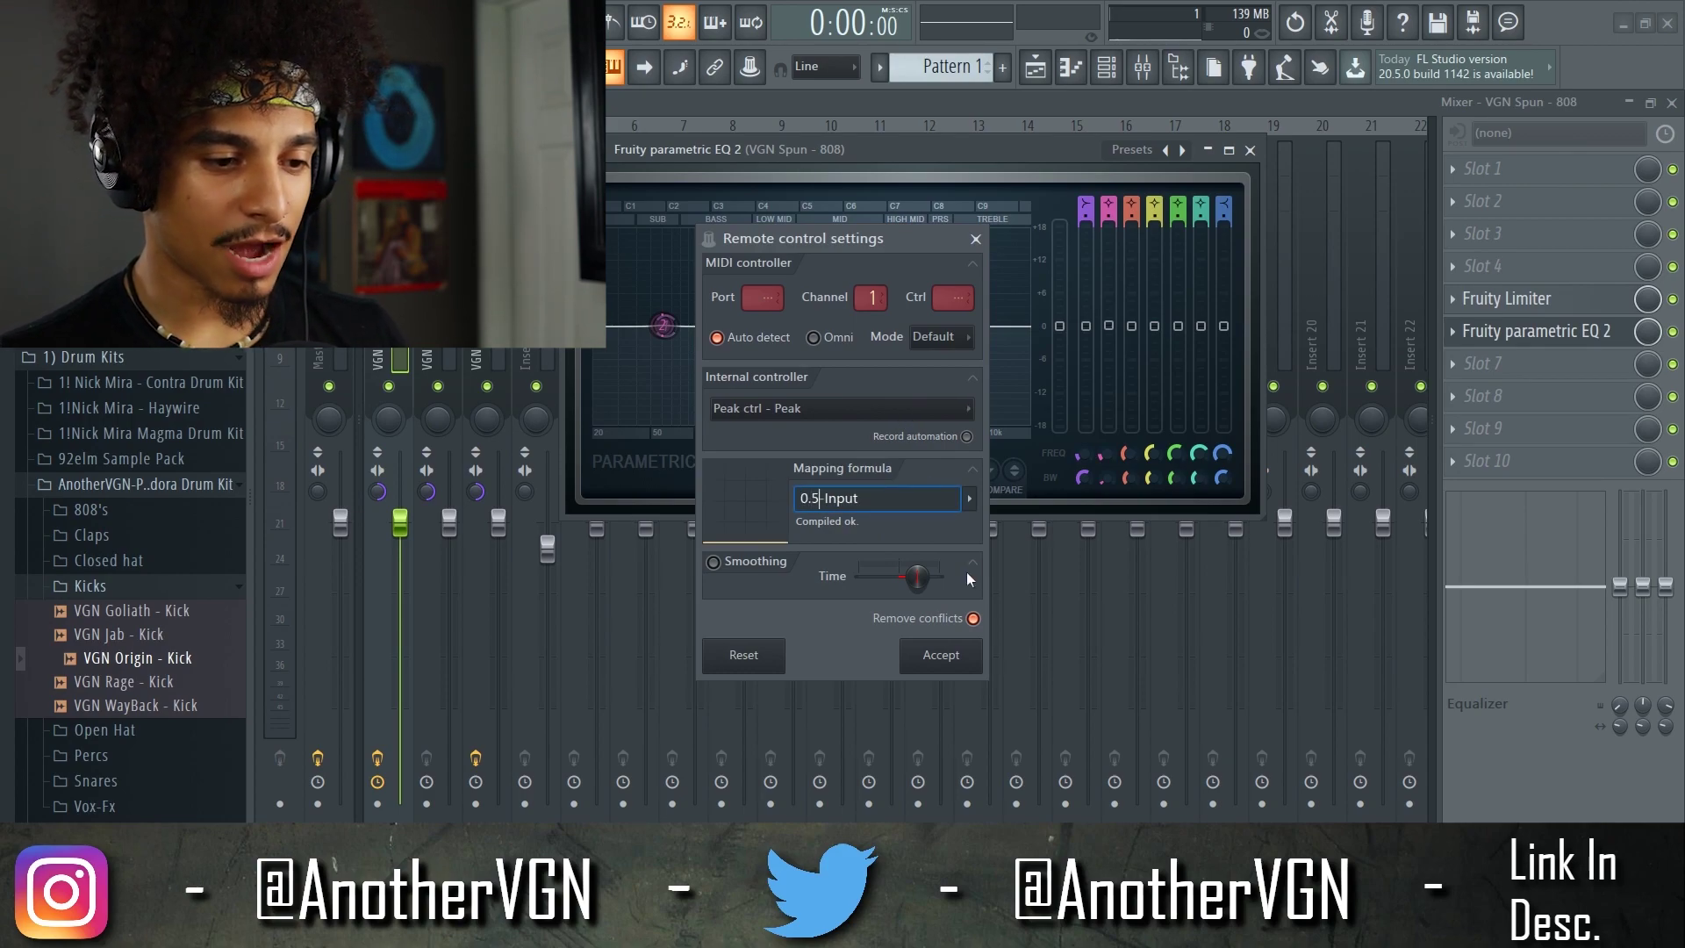
left_click(943, 655)
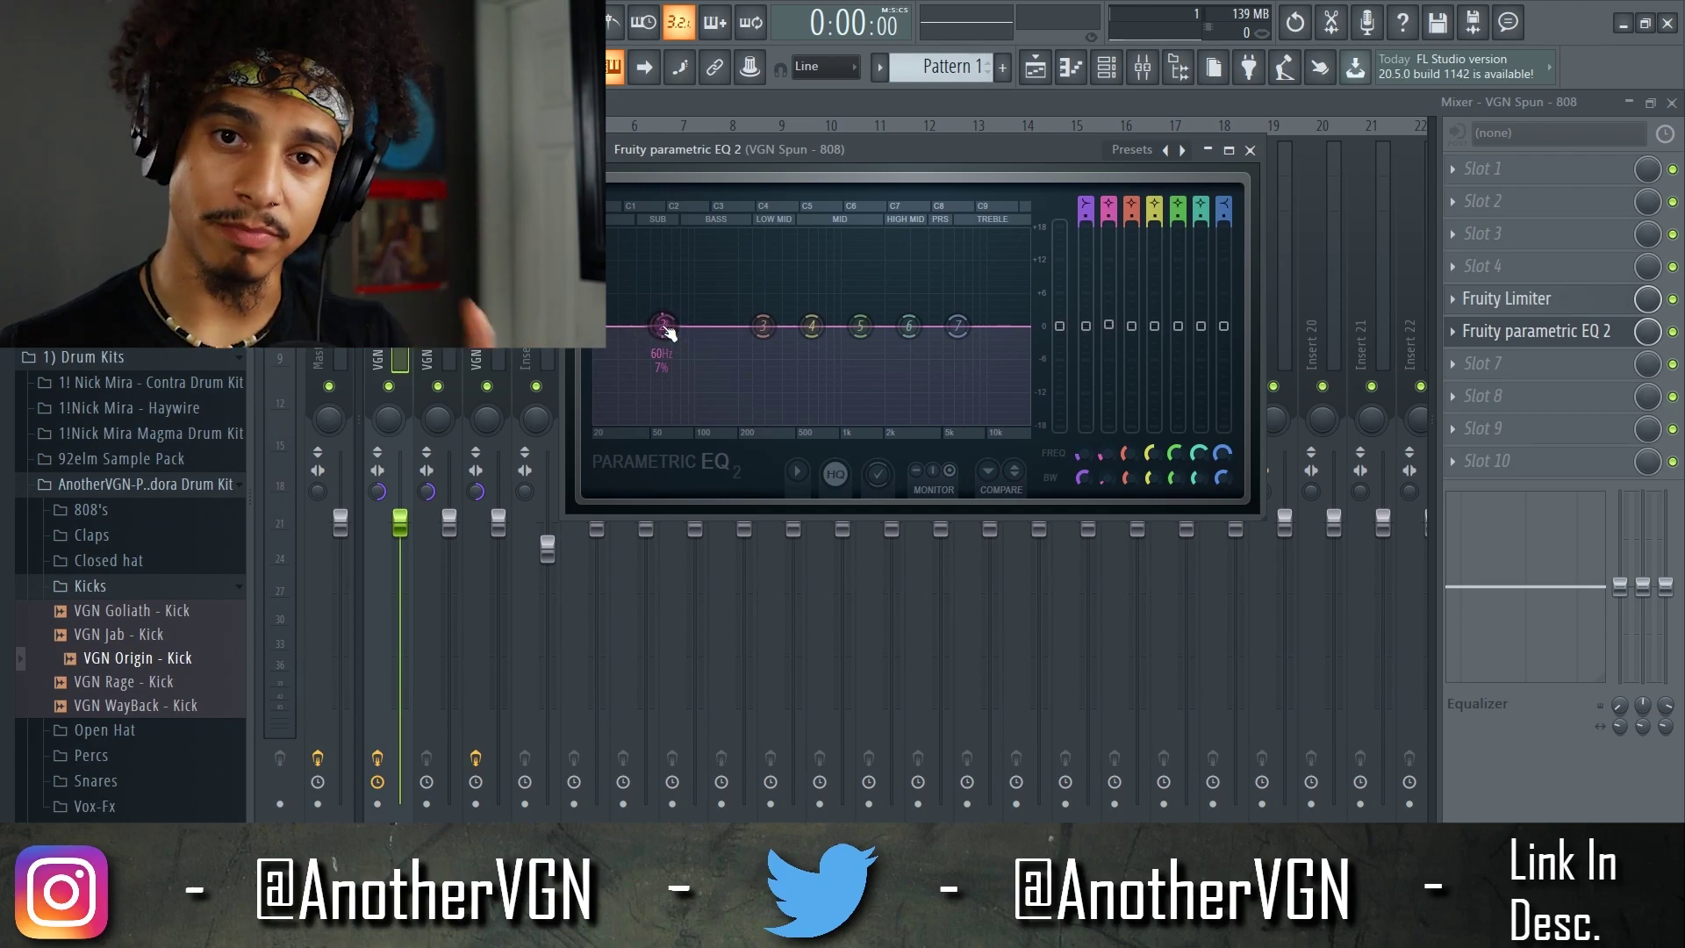
key("space")
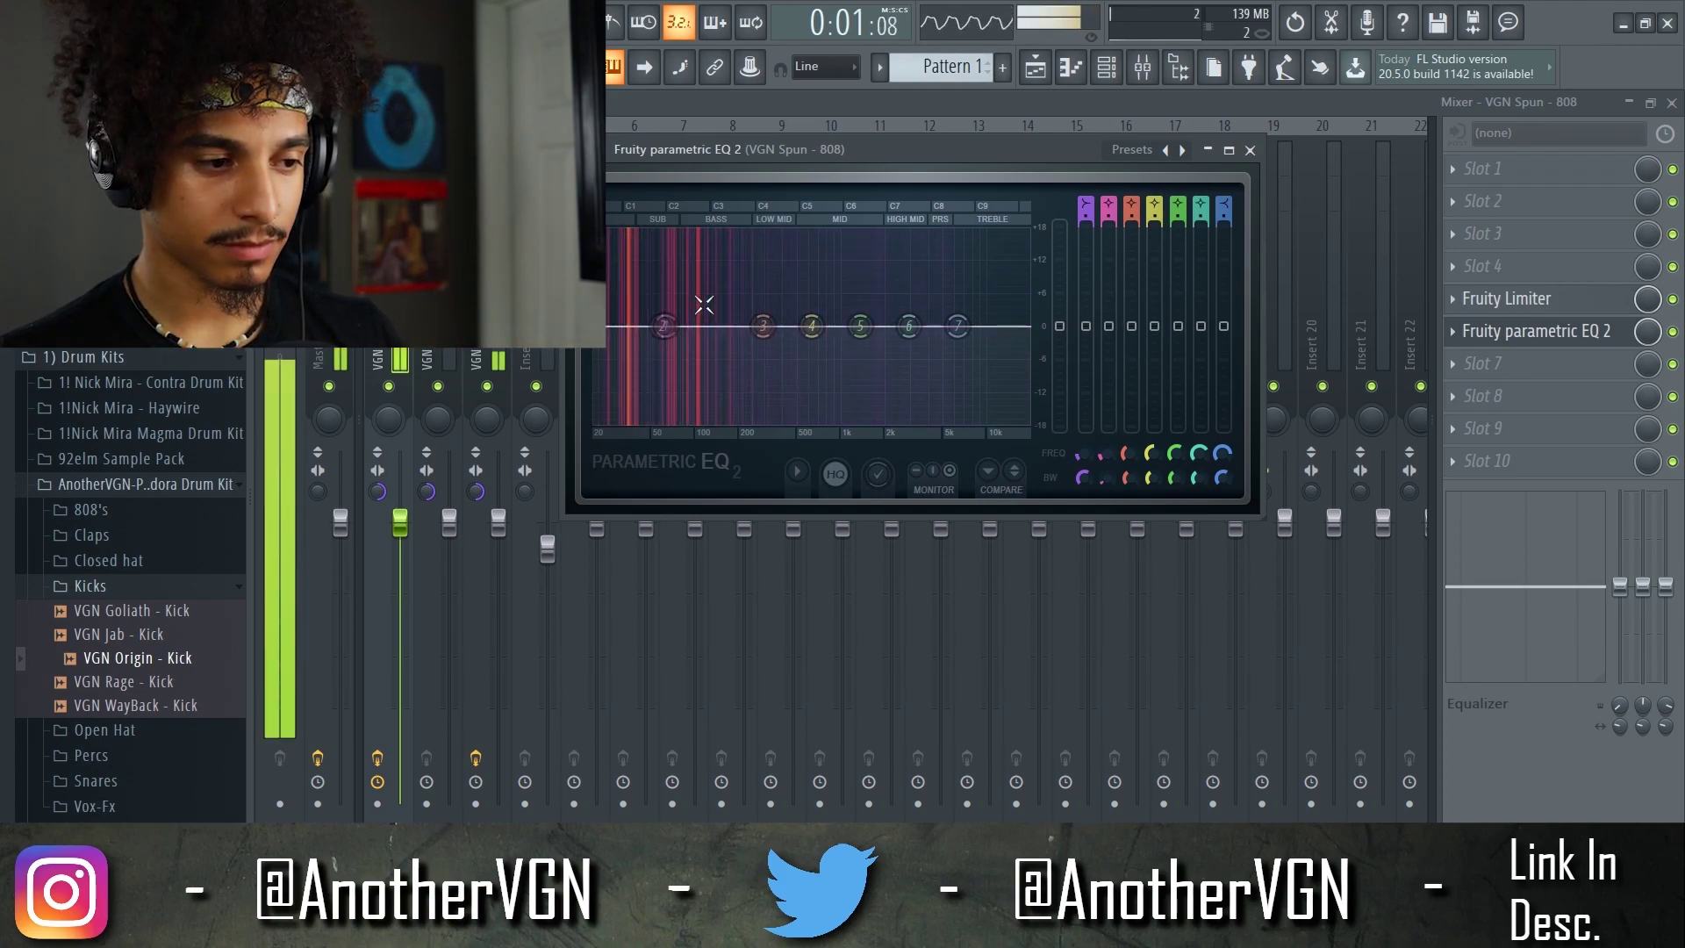
key("space")
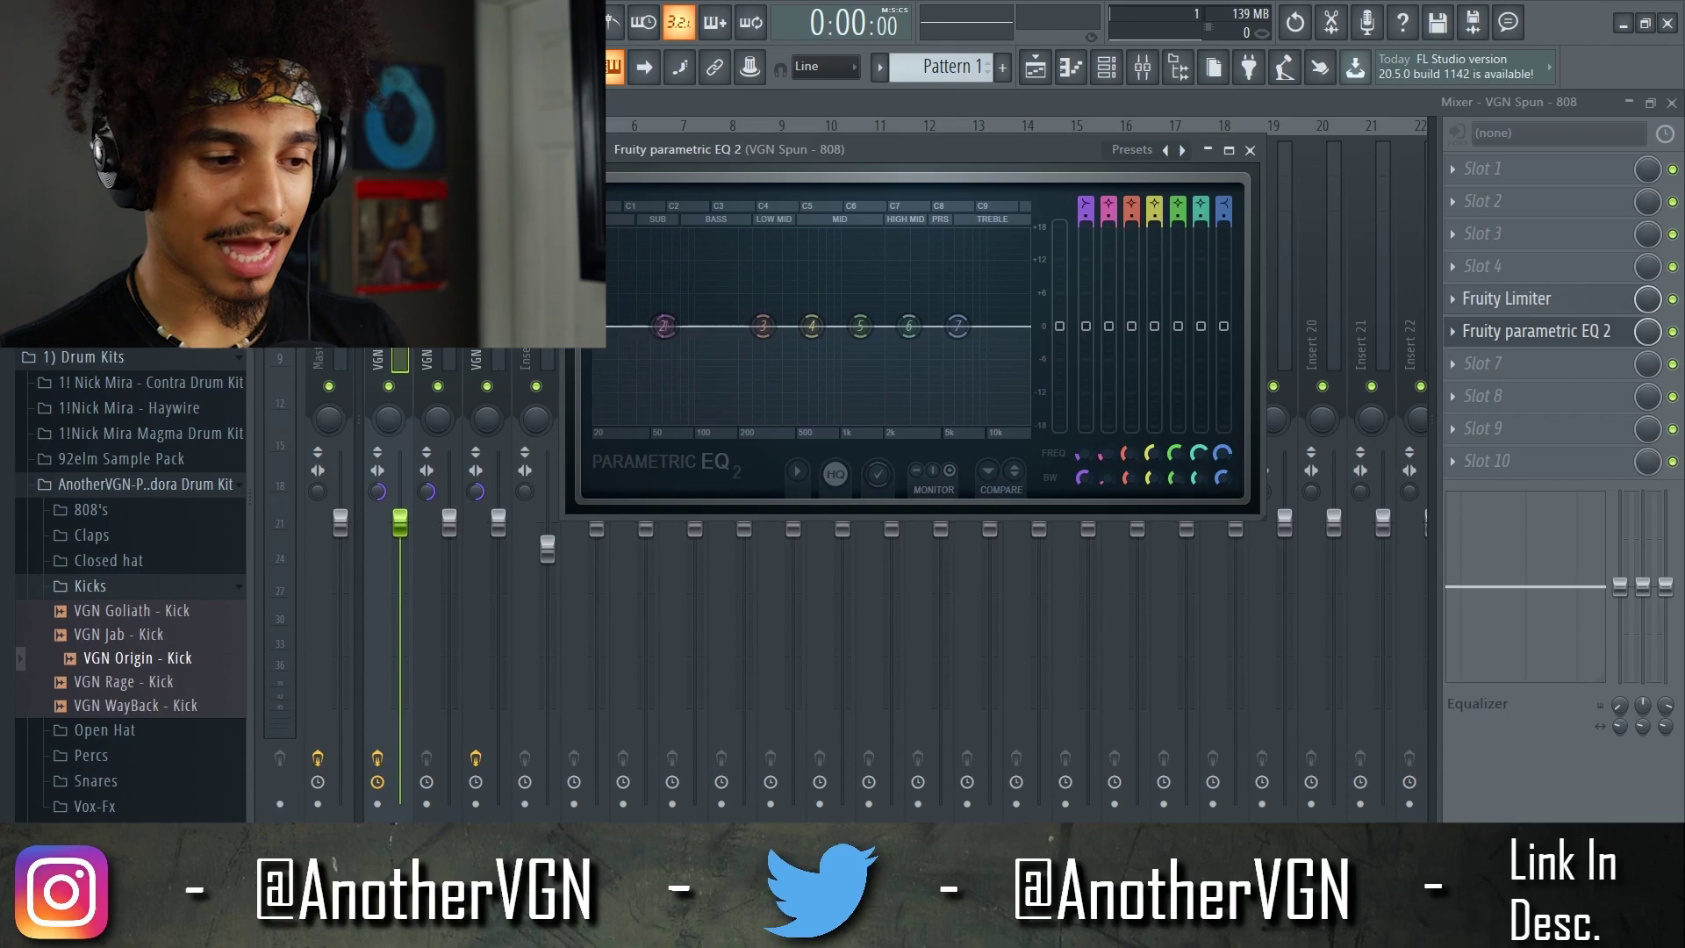
Check the kick track's Fruity Parametric EQ 2, reopen the one on the 808 track and play the pattern
left_click(487, 254)
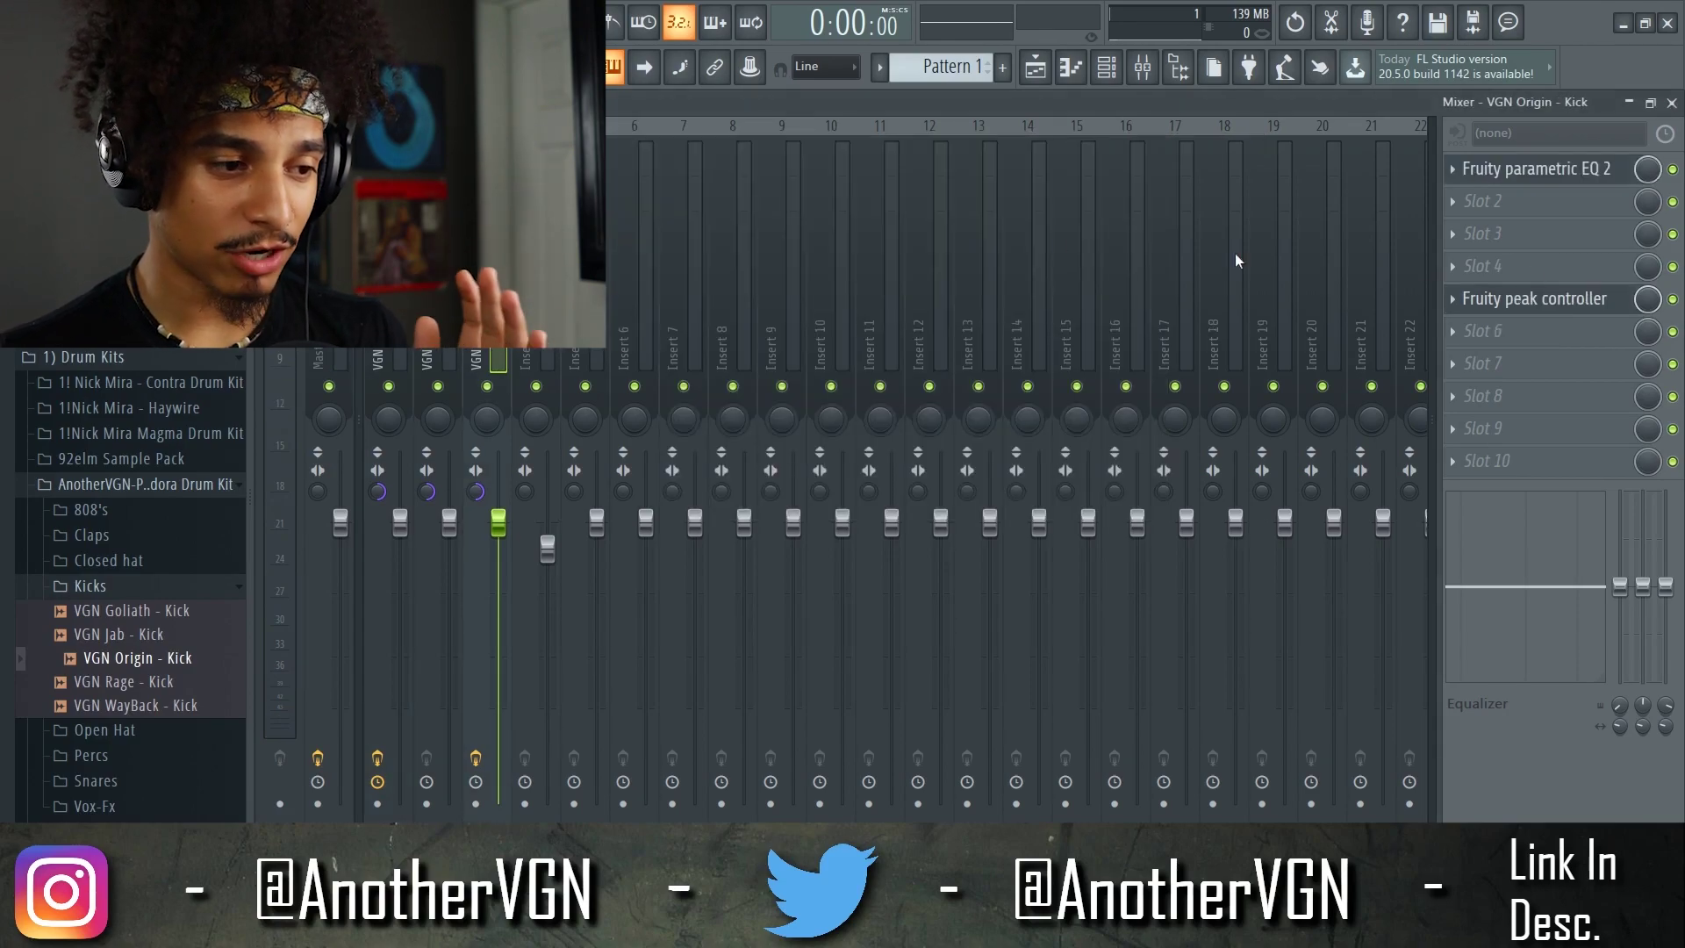
left_click(1549, 169)
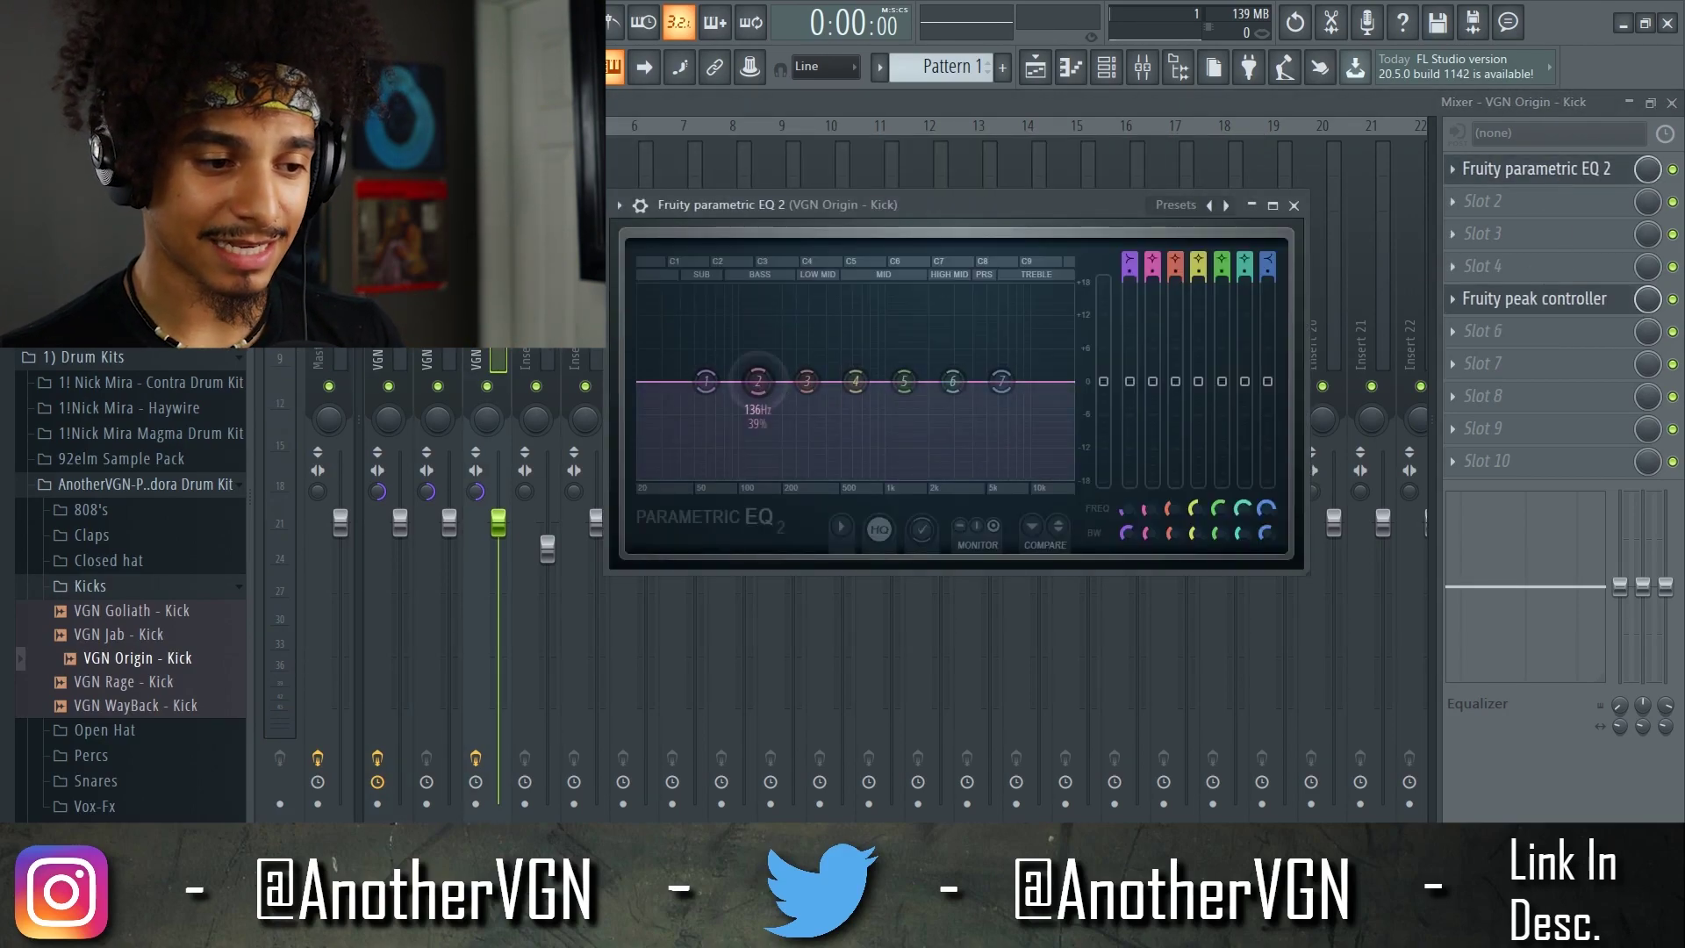
left_click(386, 360)
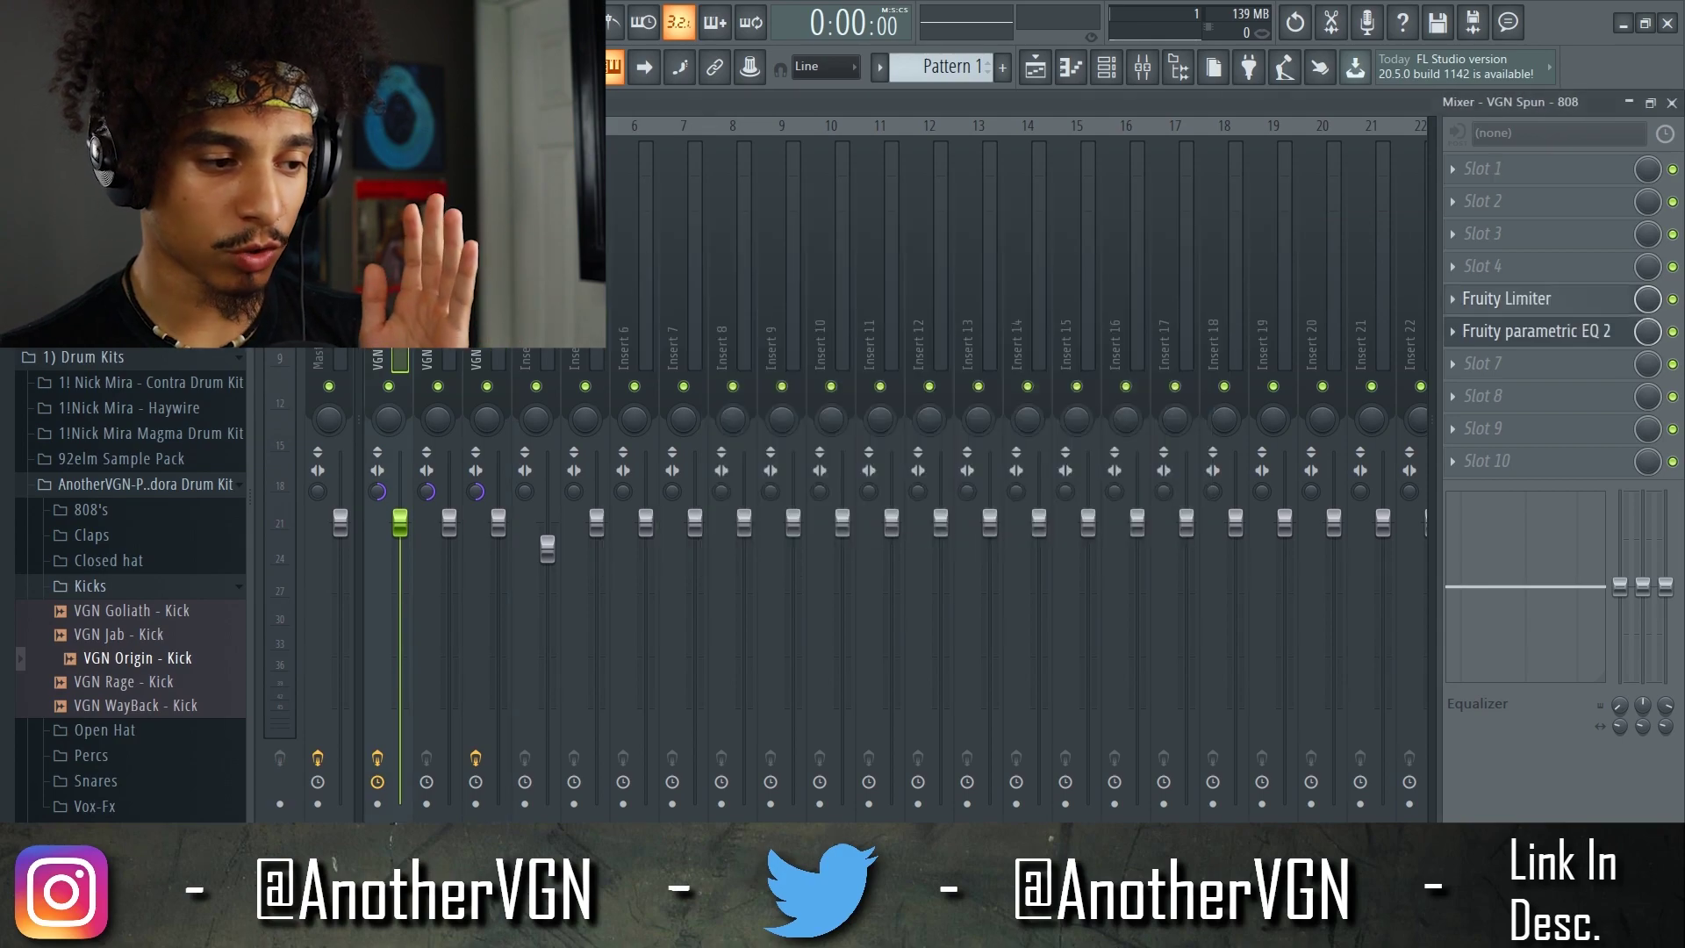
left_click(1598, 330)
key("space")
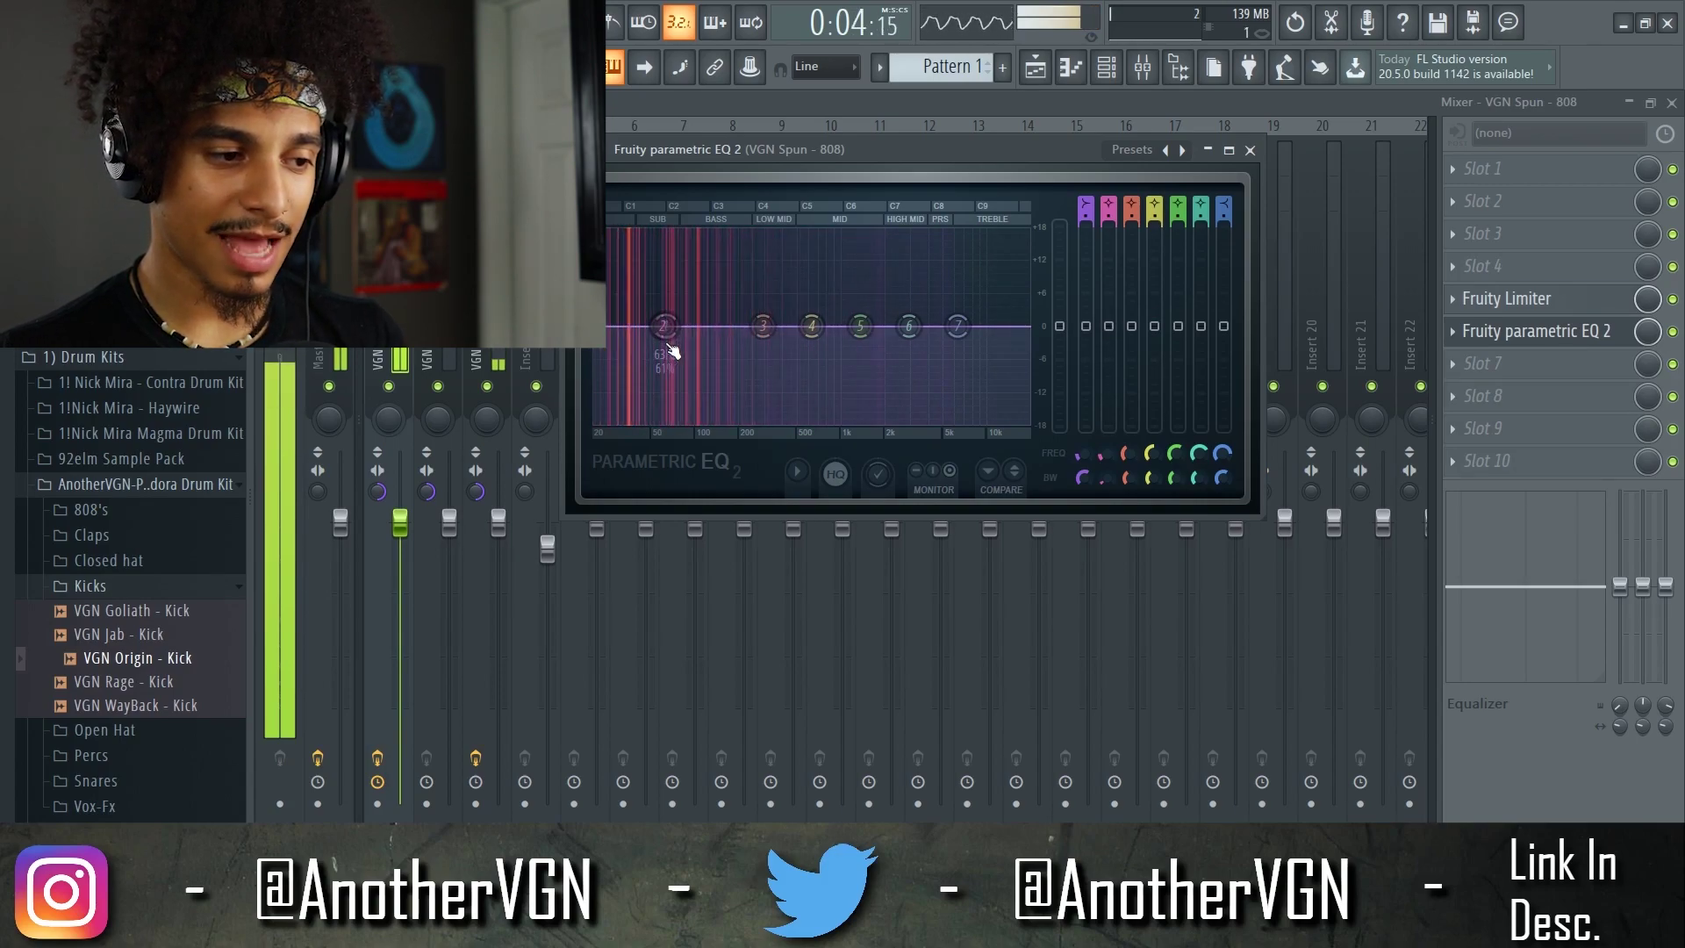
key("space")
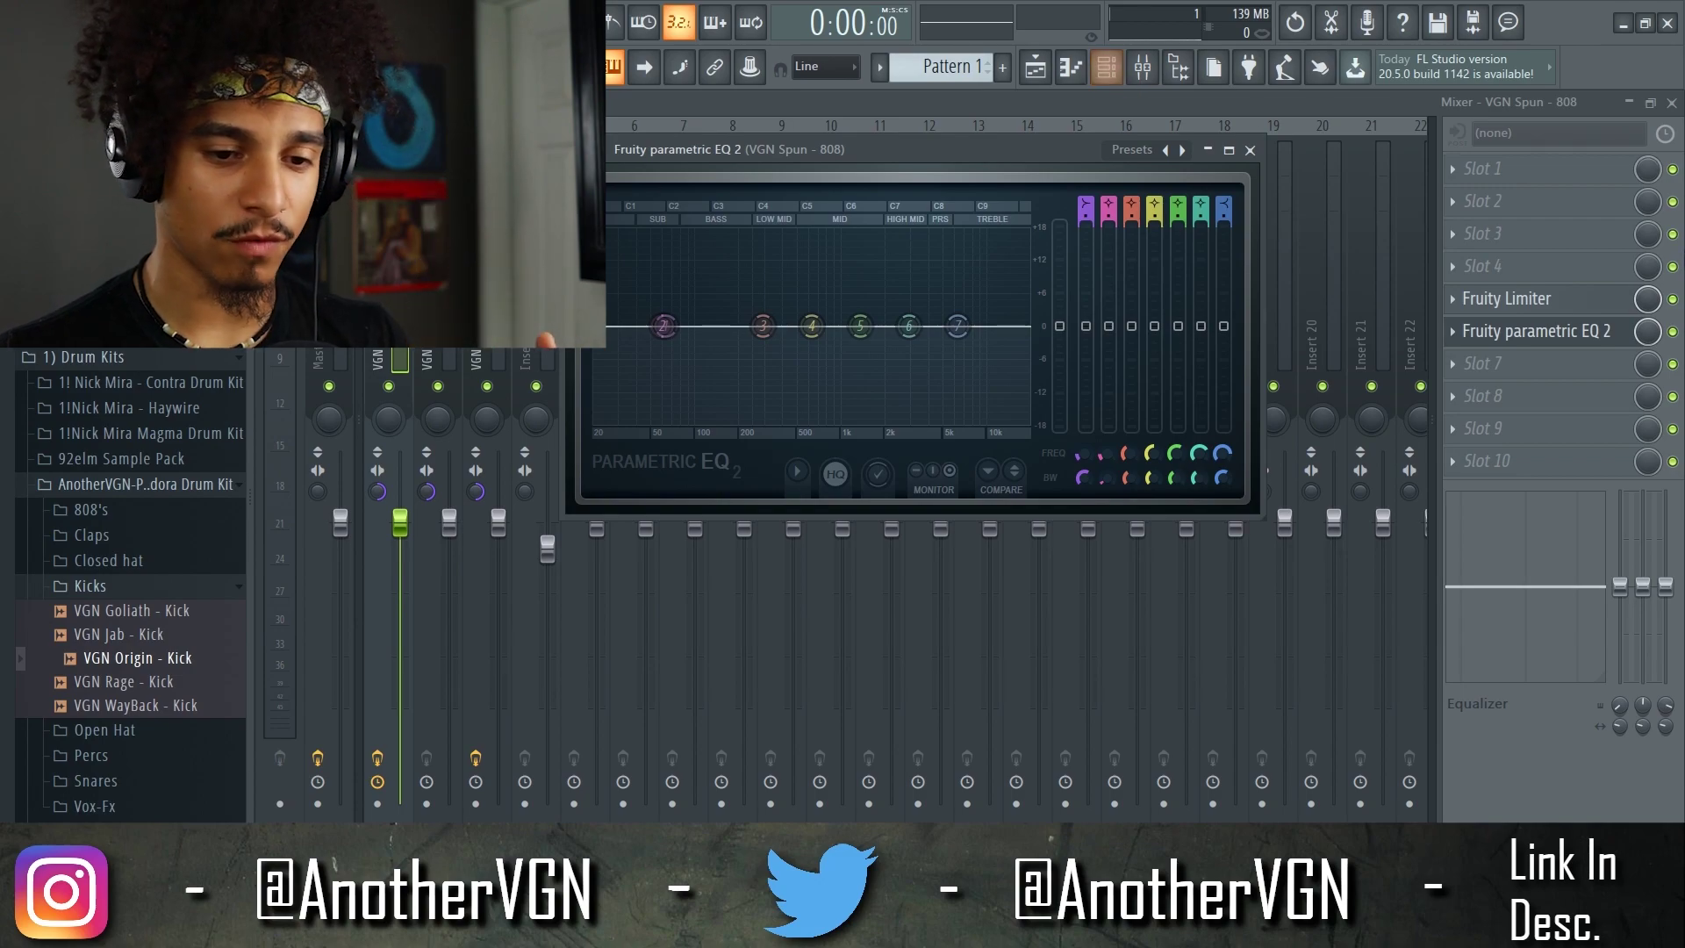
Toggle the VGN Spun - 808 track's Fruity Parametric EQ 2 and replay the pattern to compare the sound
left_click(1672, 332)
key("space")
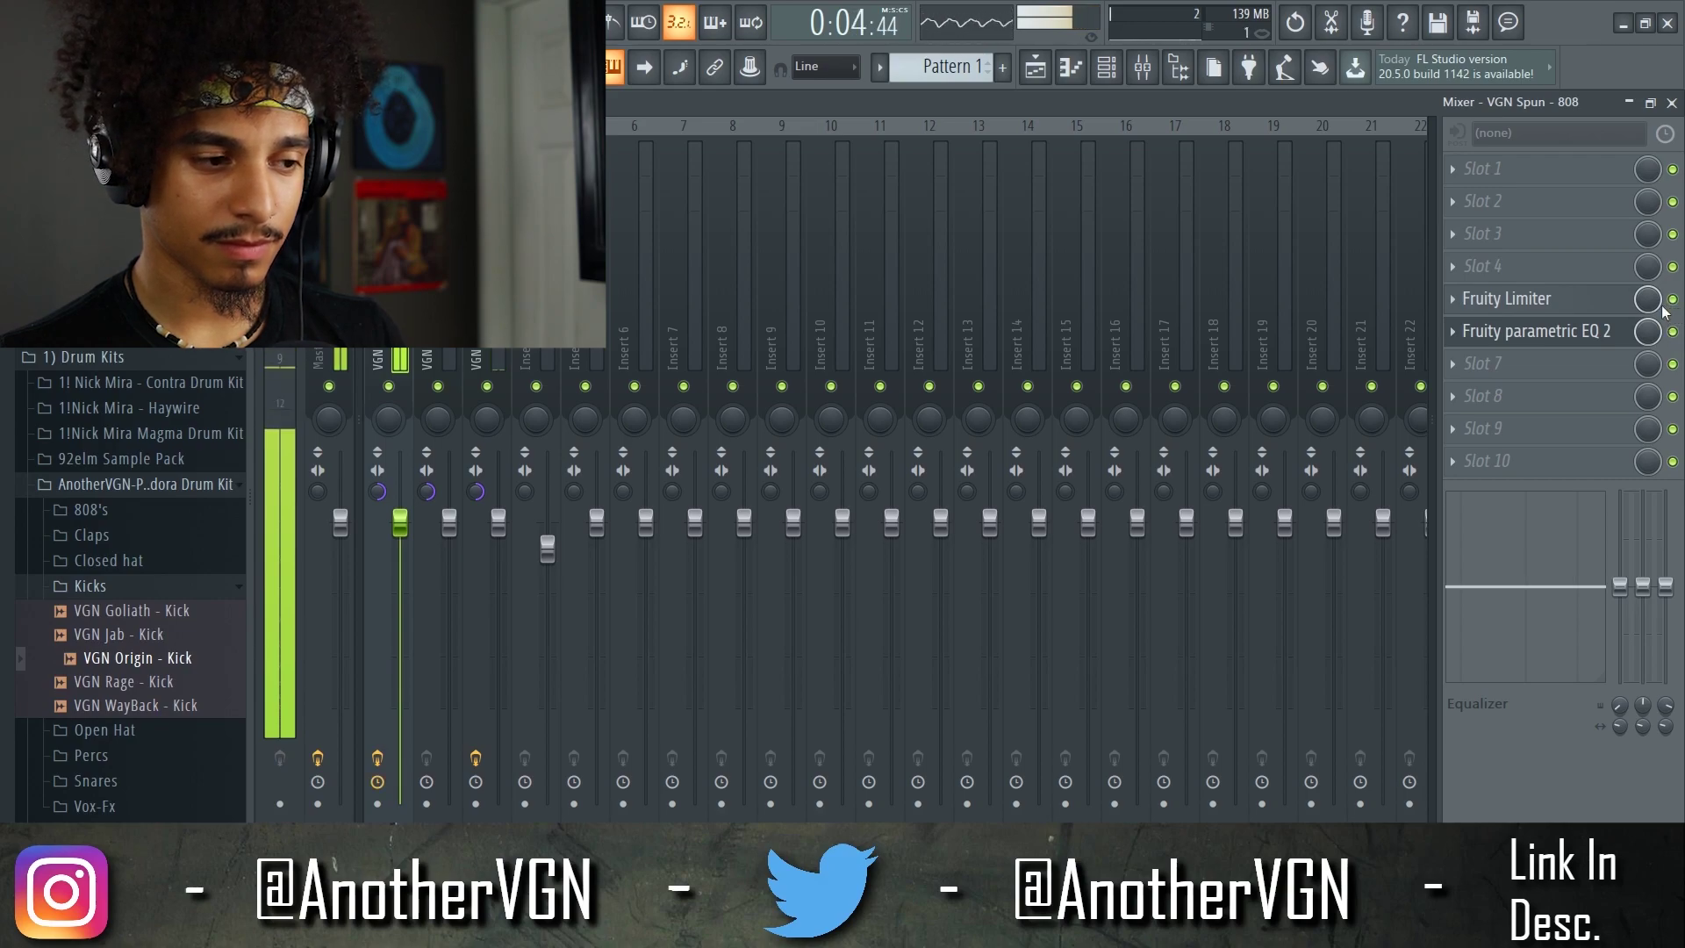
key("space")
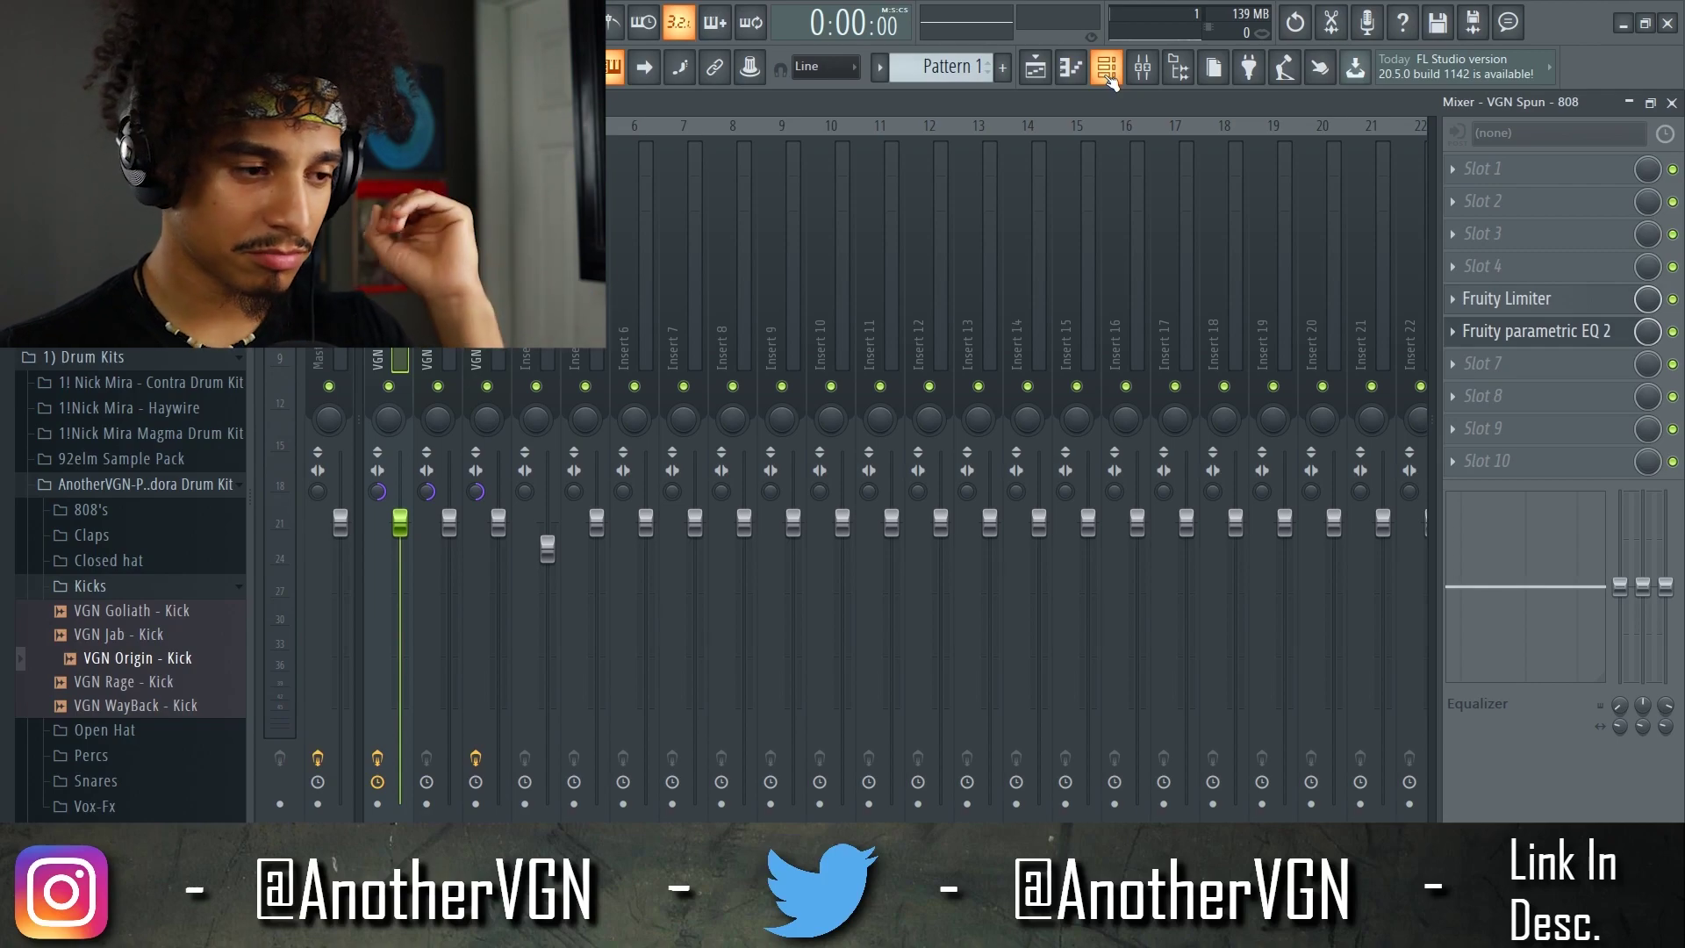
Replace VGN Spun - 808 with VGN Freight - 808 using the same notes, leaving only its mixer track and the kick track active
left_click(1109, 79)
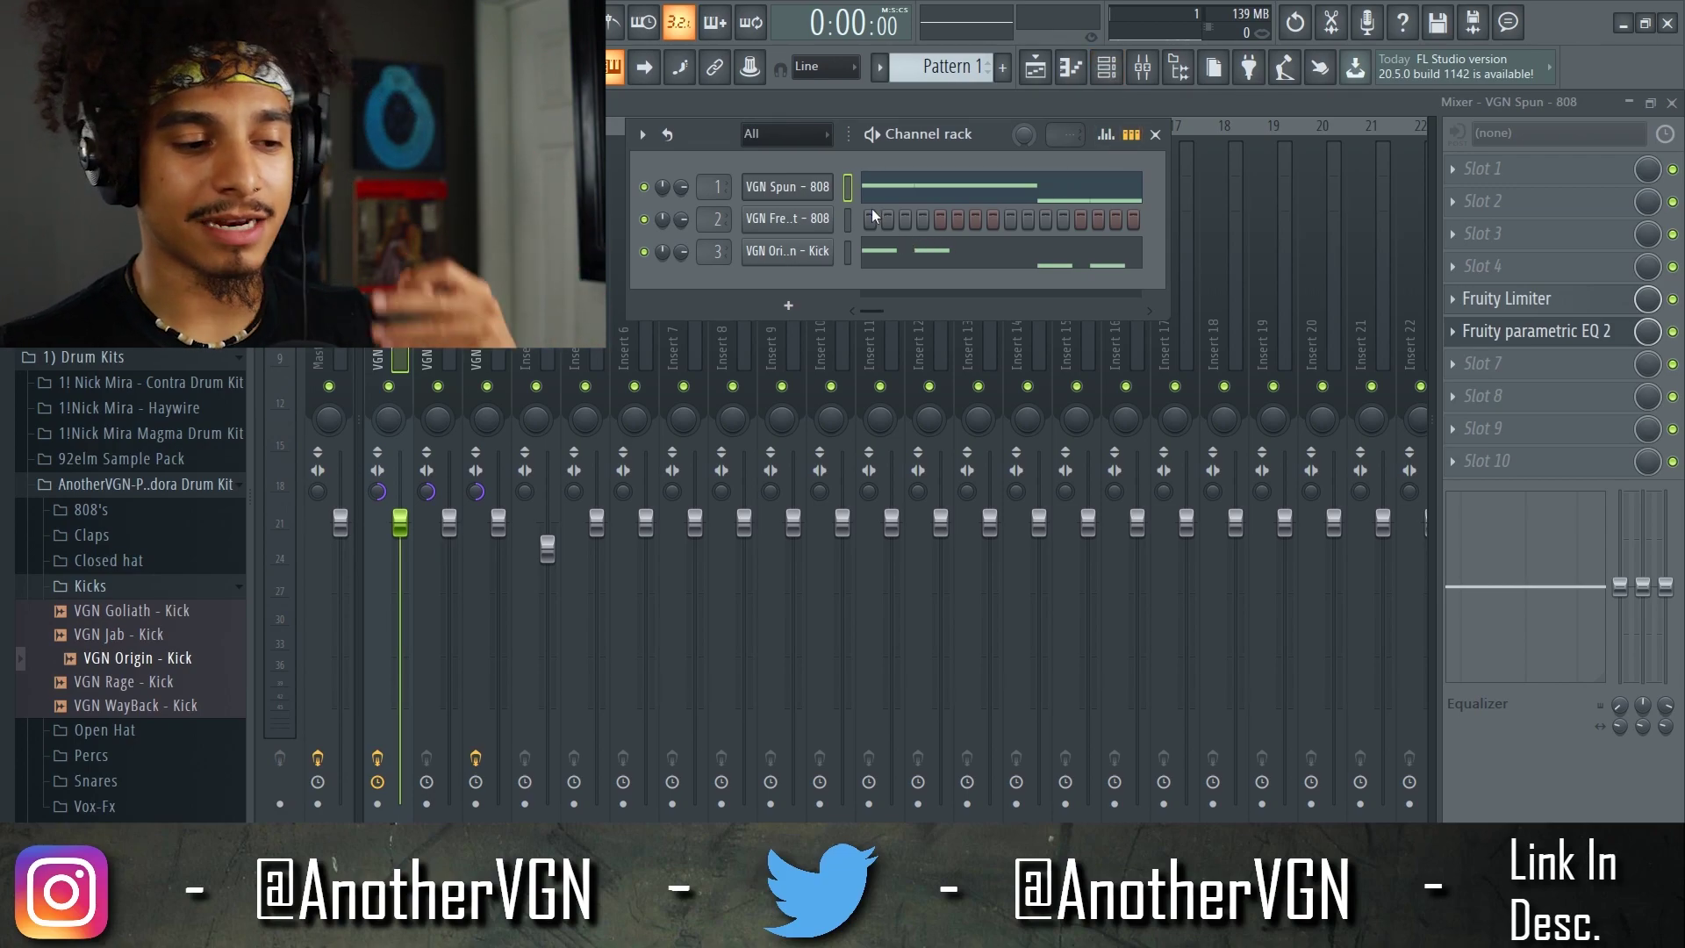
left_click(821, 216)
left_click(802, 210)
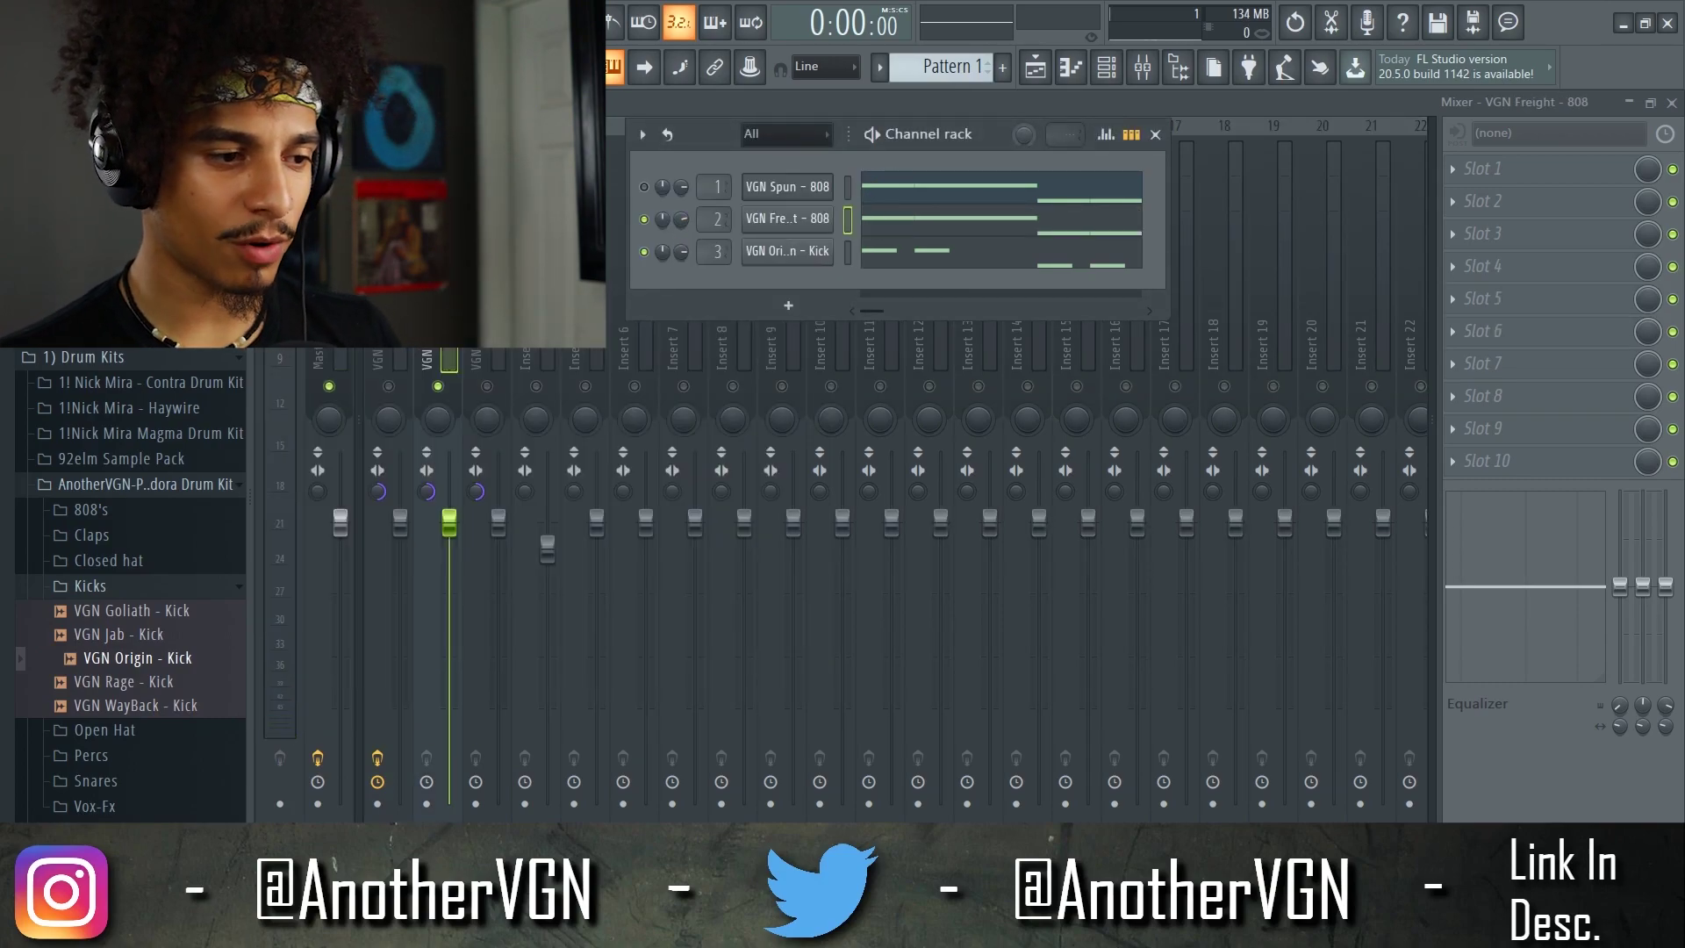
left_click(490, 386)
left_click(1111, 63)
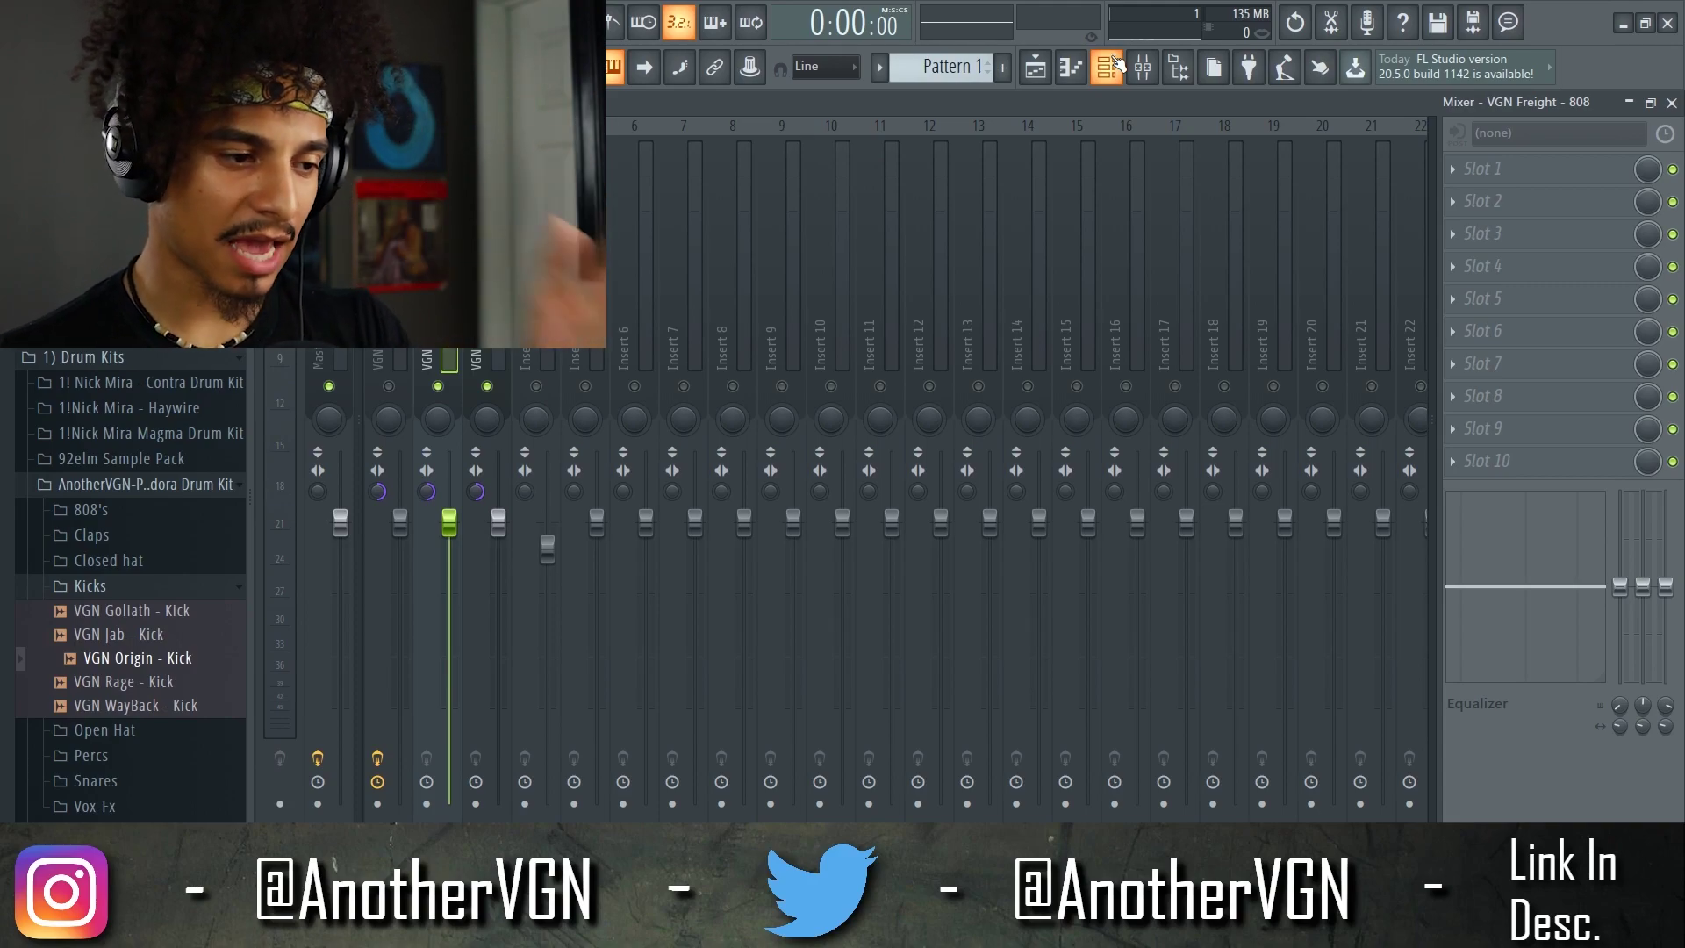
Play the pattern and examine how VGN Freight - 808 sounds against the kick
key("space")
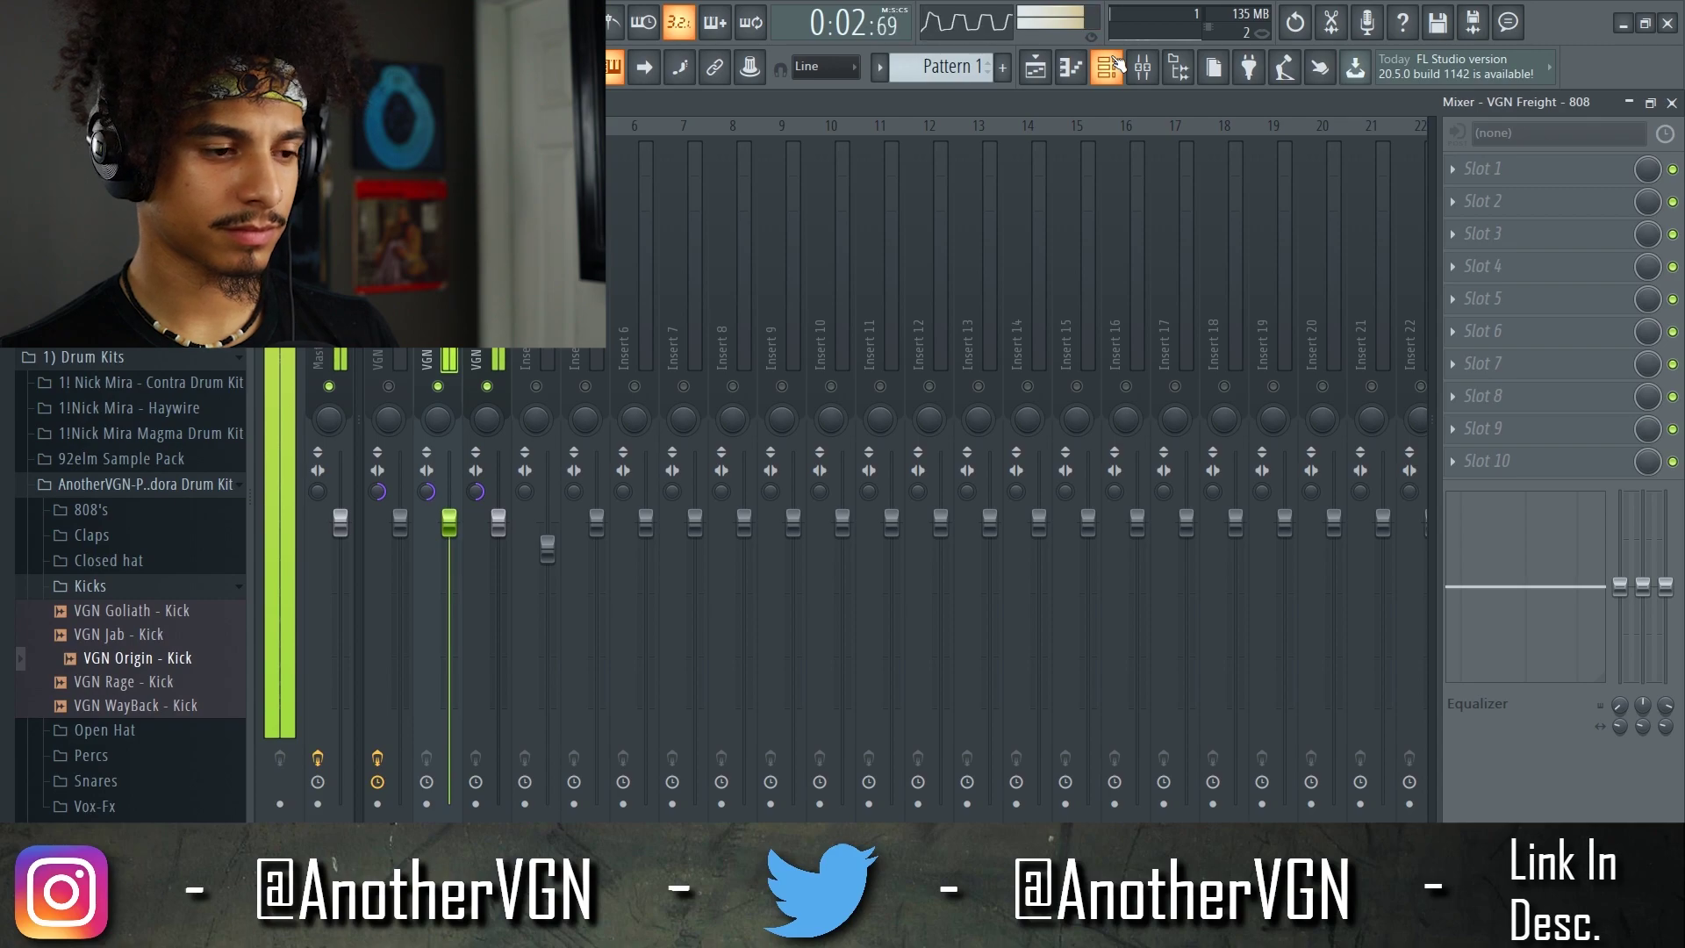
key("space")
left_click(1107, 63)
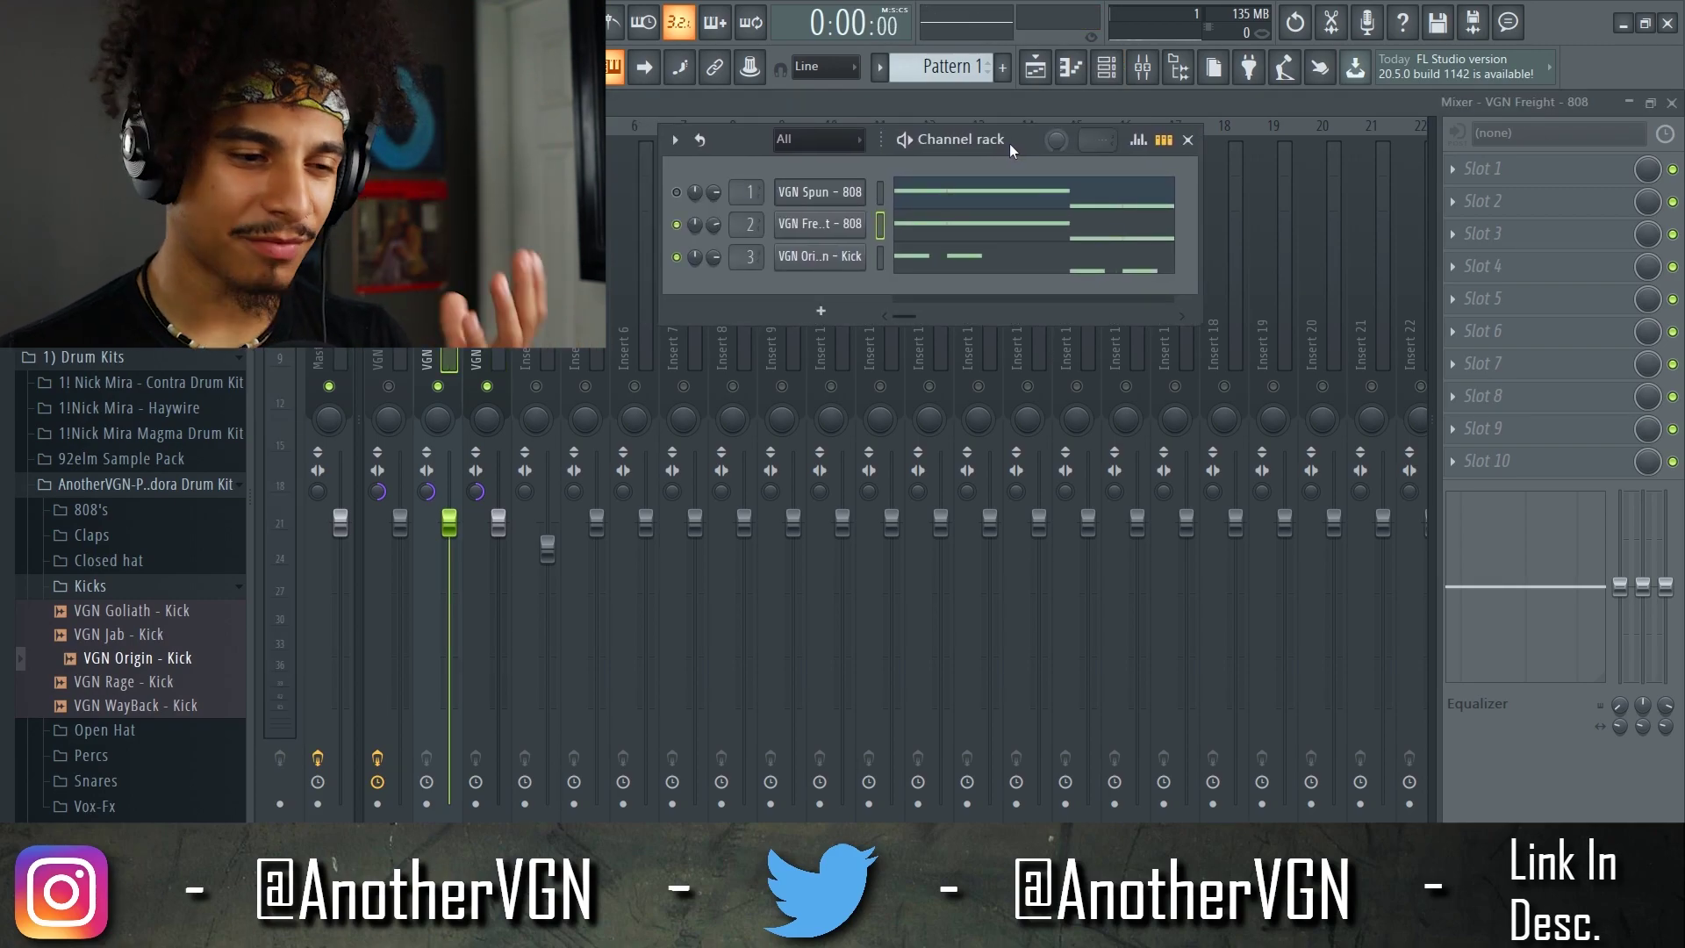
key("space")
key("space")
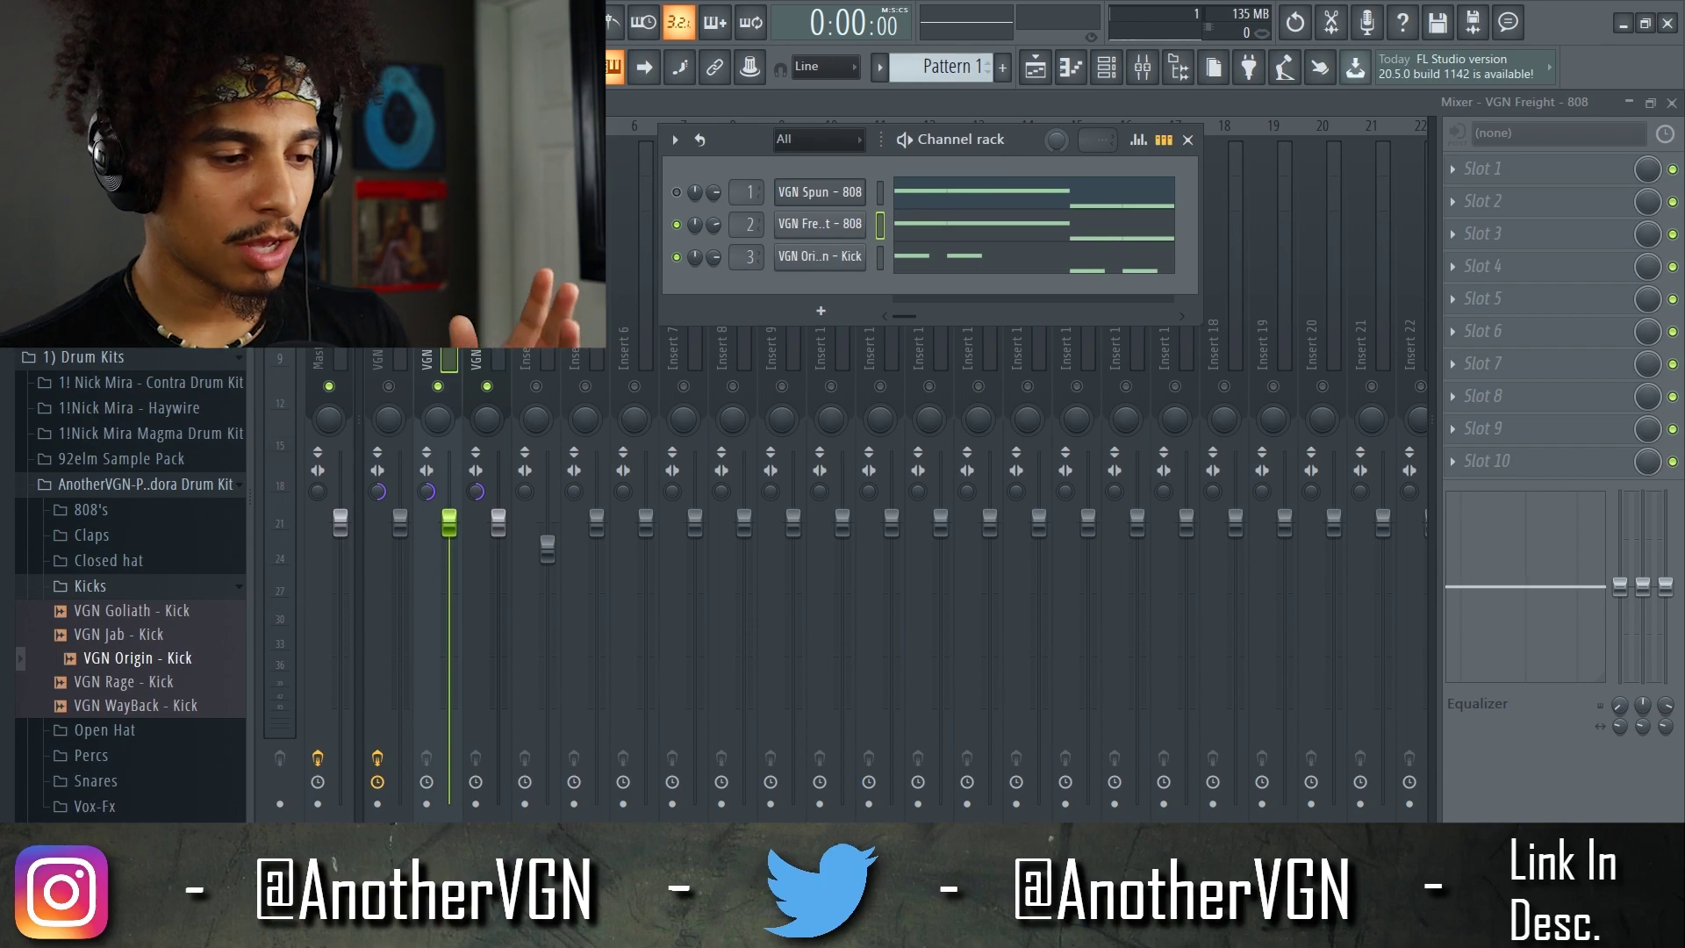
Open VGN Freight - 808's channel settings and move its sample start slightly forward to trim the opening punch
left_click(820, 223)
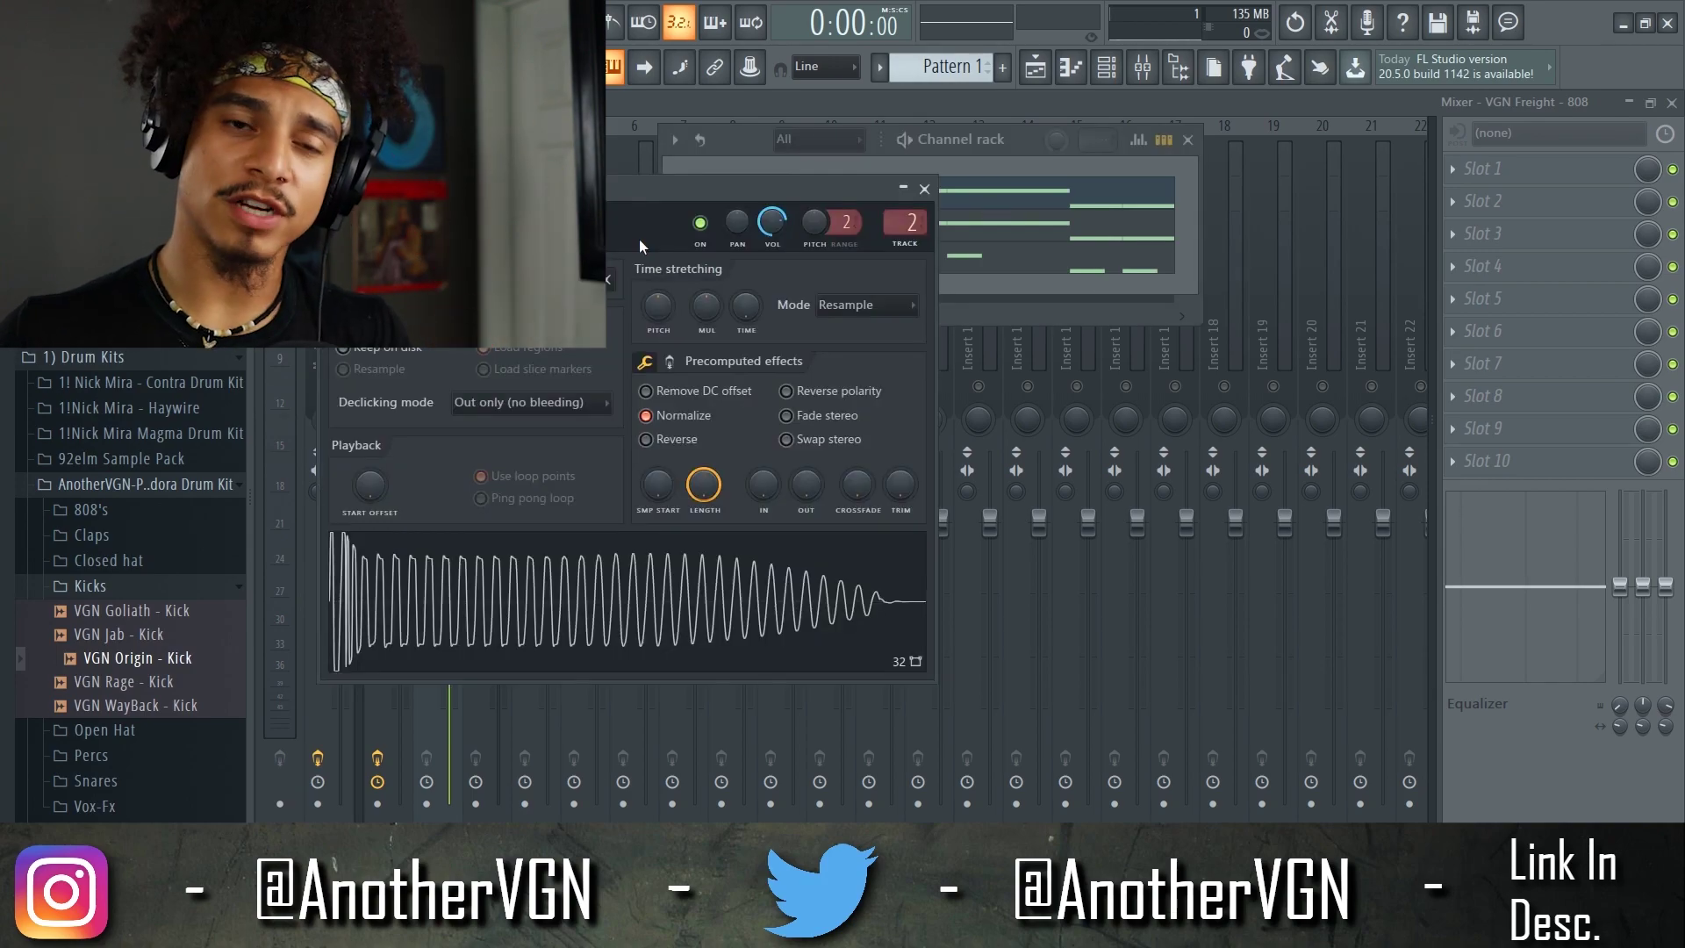
left_click_drag(534, 186, 966, 259)
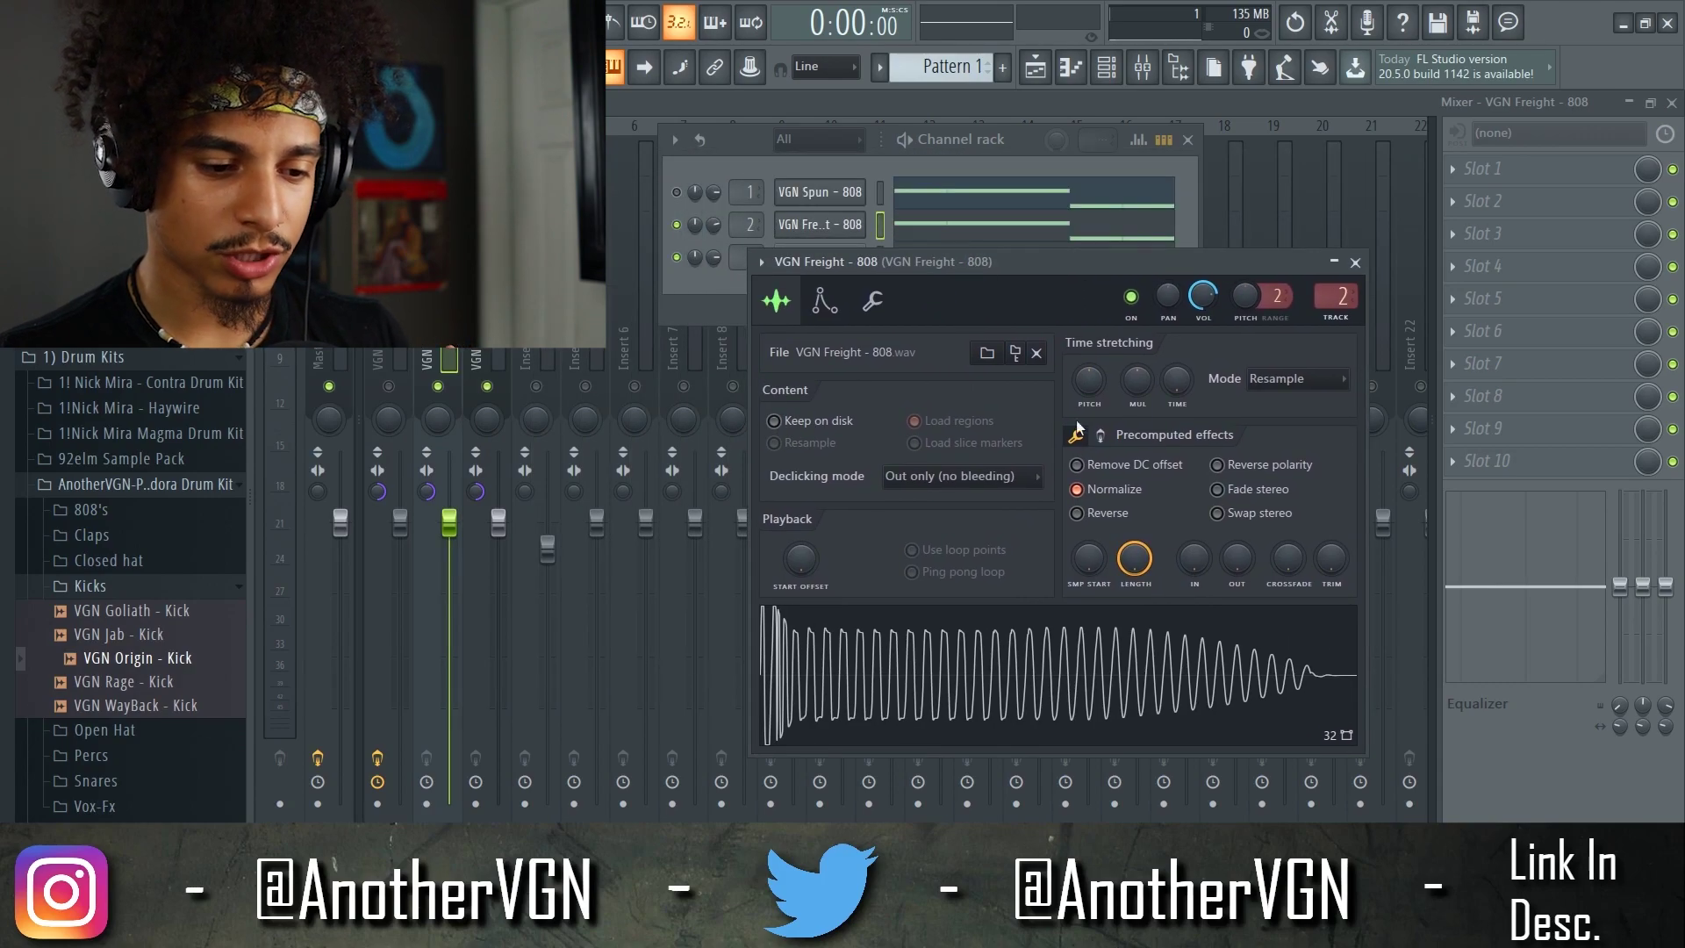
mouse_move(1091, 564)
left_mouse_down()
mouse_move(1092, 530)
mouse_move(1091, 567)
left_mouse_up()
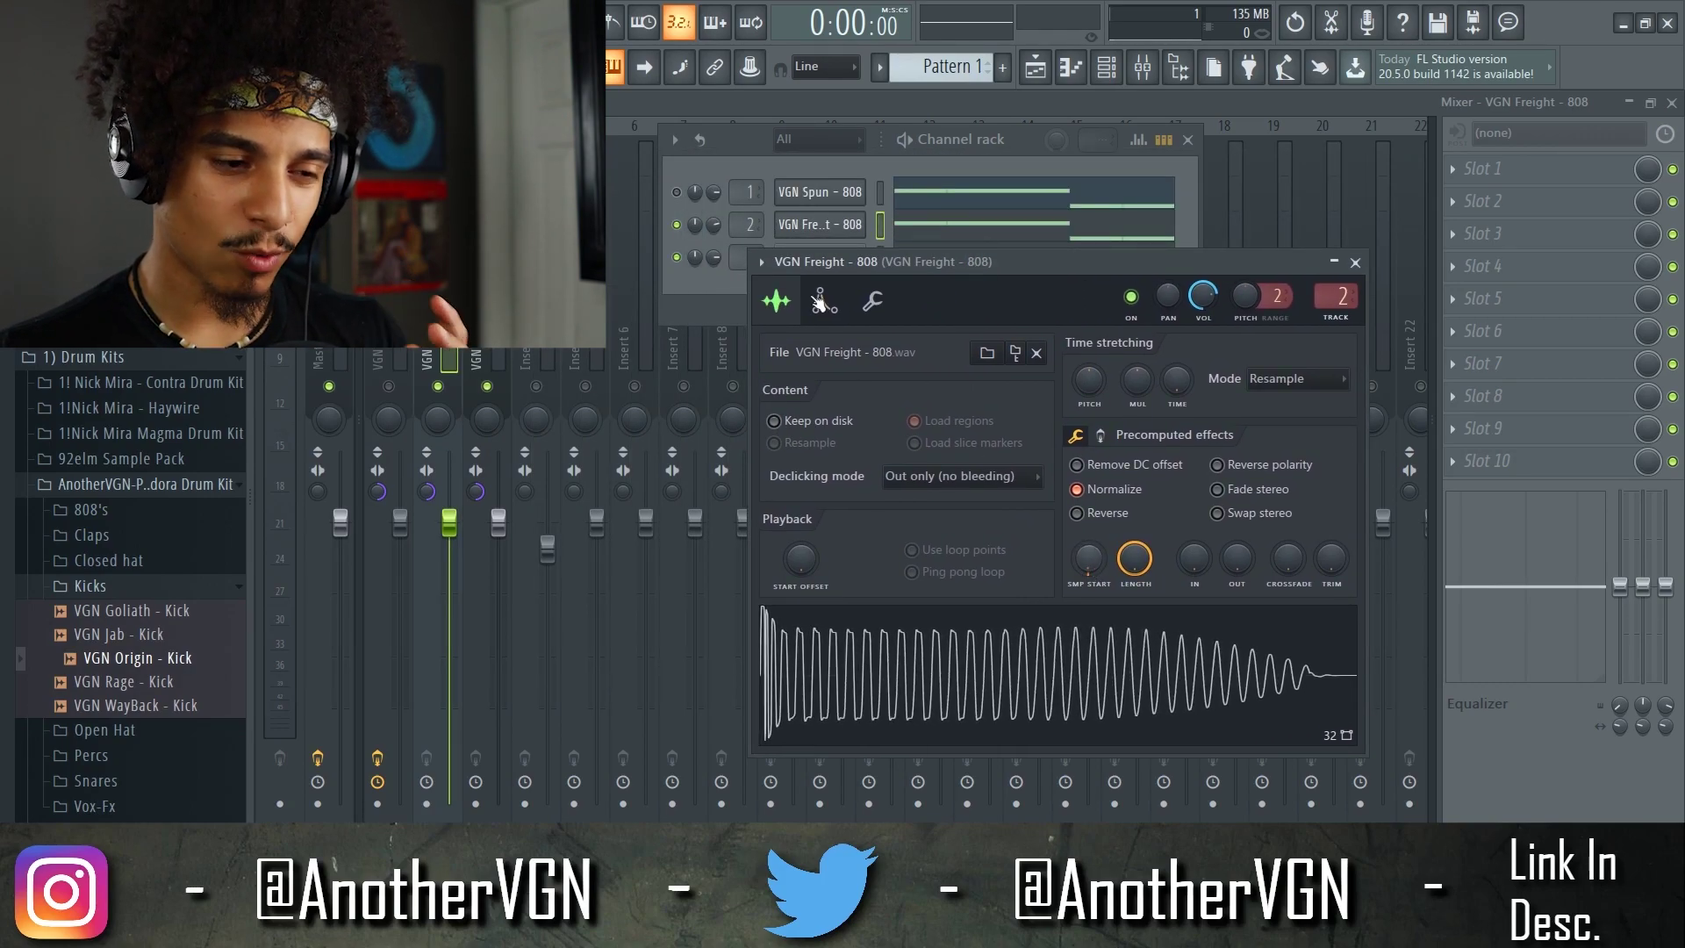
Mute the kick to audition VGN Freight - 808 while adjusting its sample start, unmute the kick and play both together
right_click(689, 229)
key("Escape")
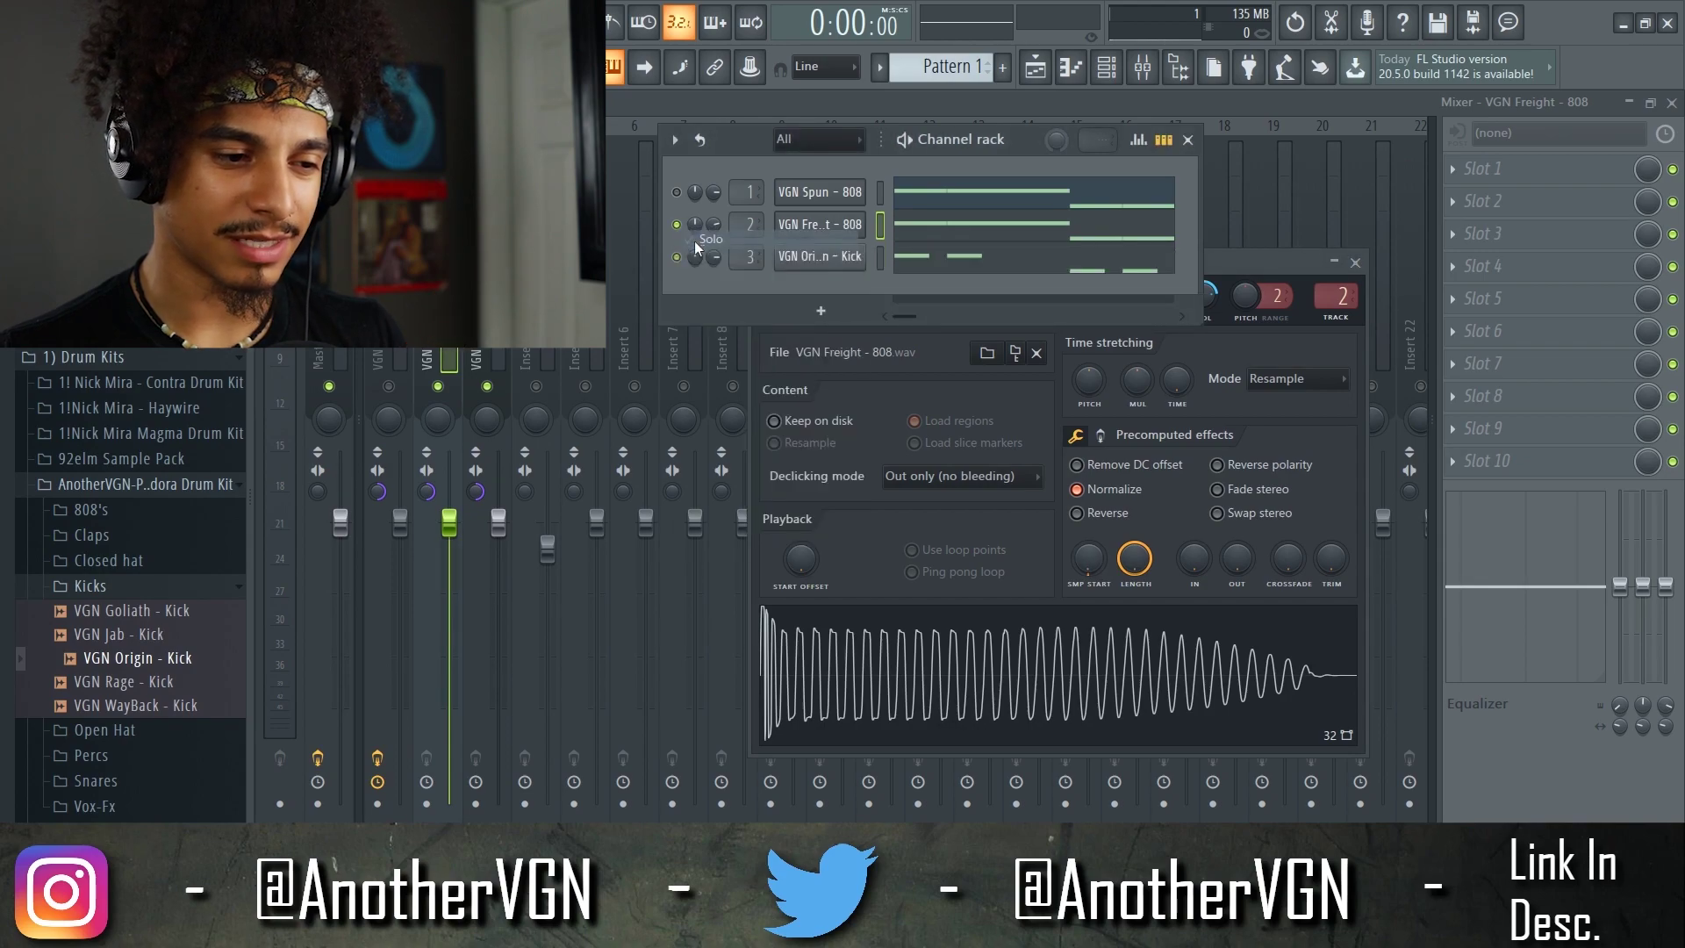
left_click(1089, 557)
key("space")
key("space")
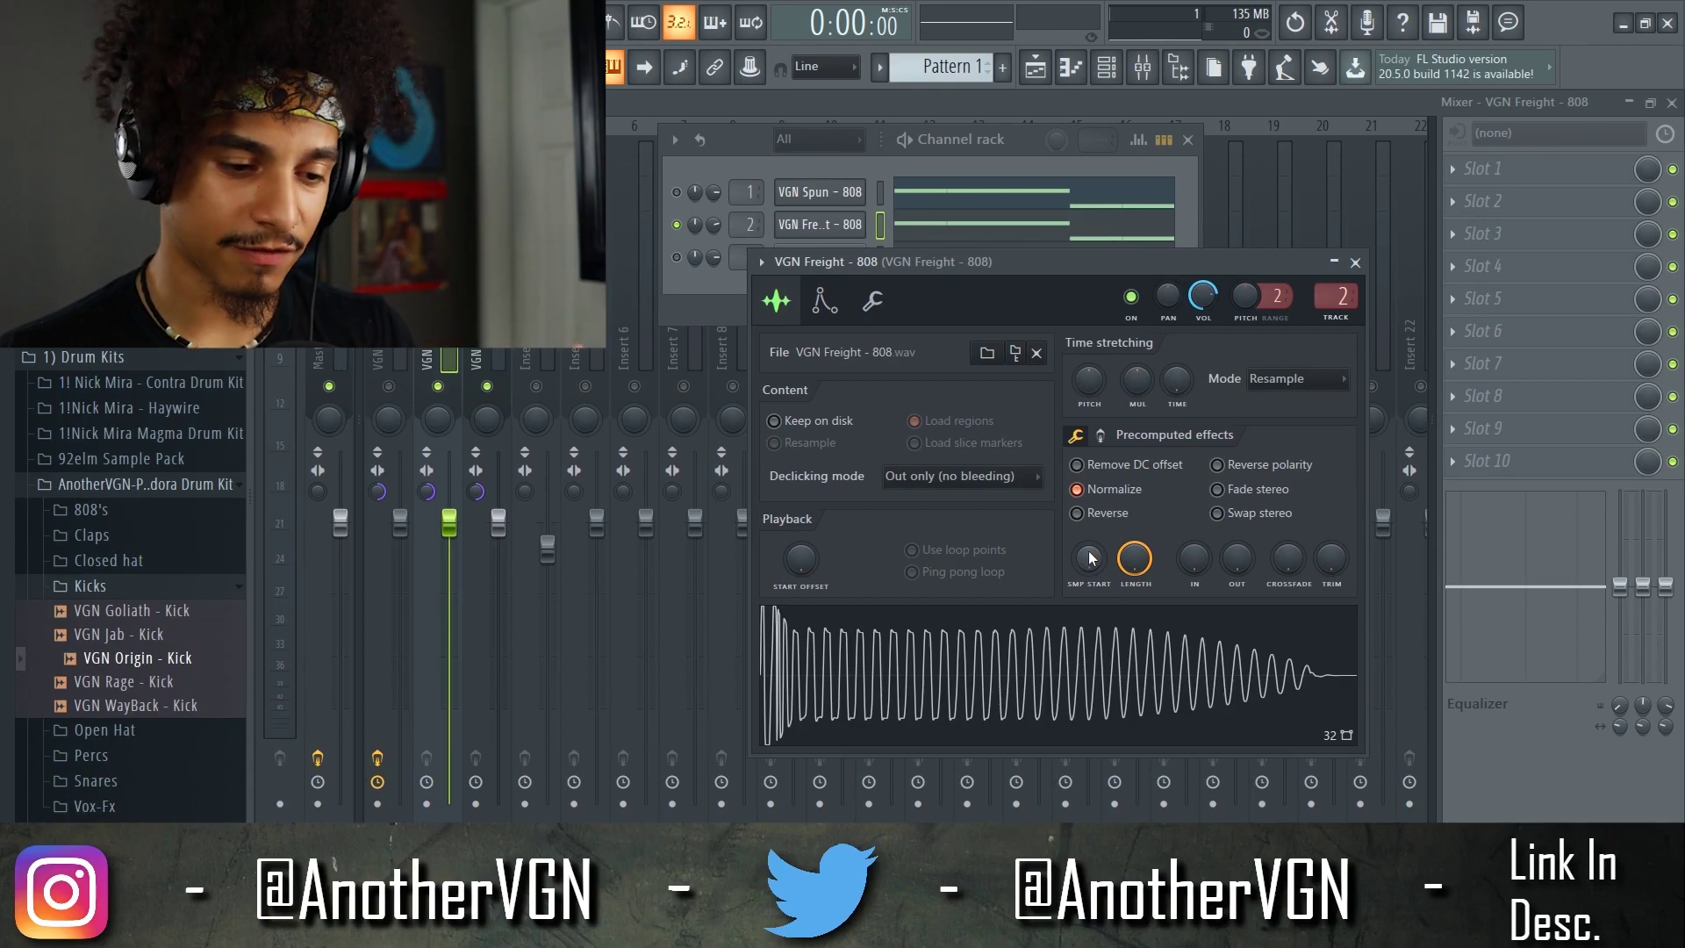
left_click_drag(1088, 557, 1088, 548)
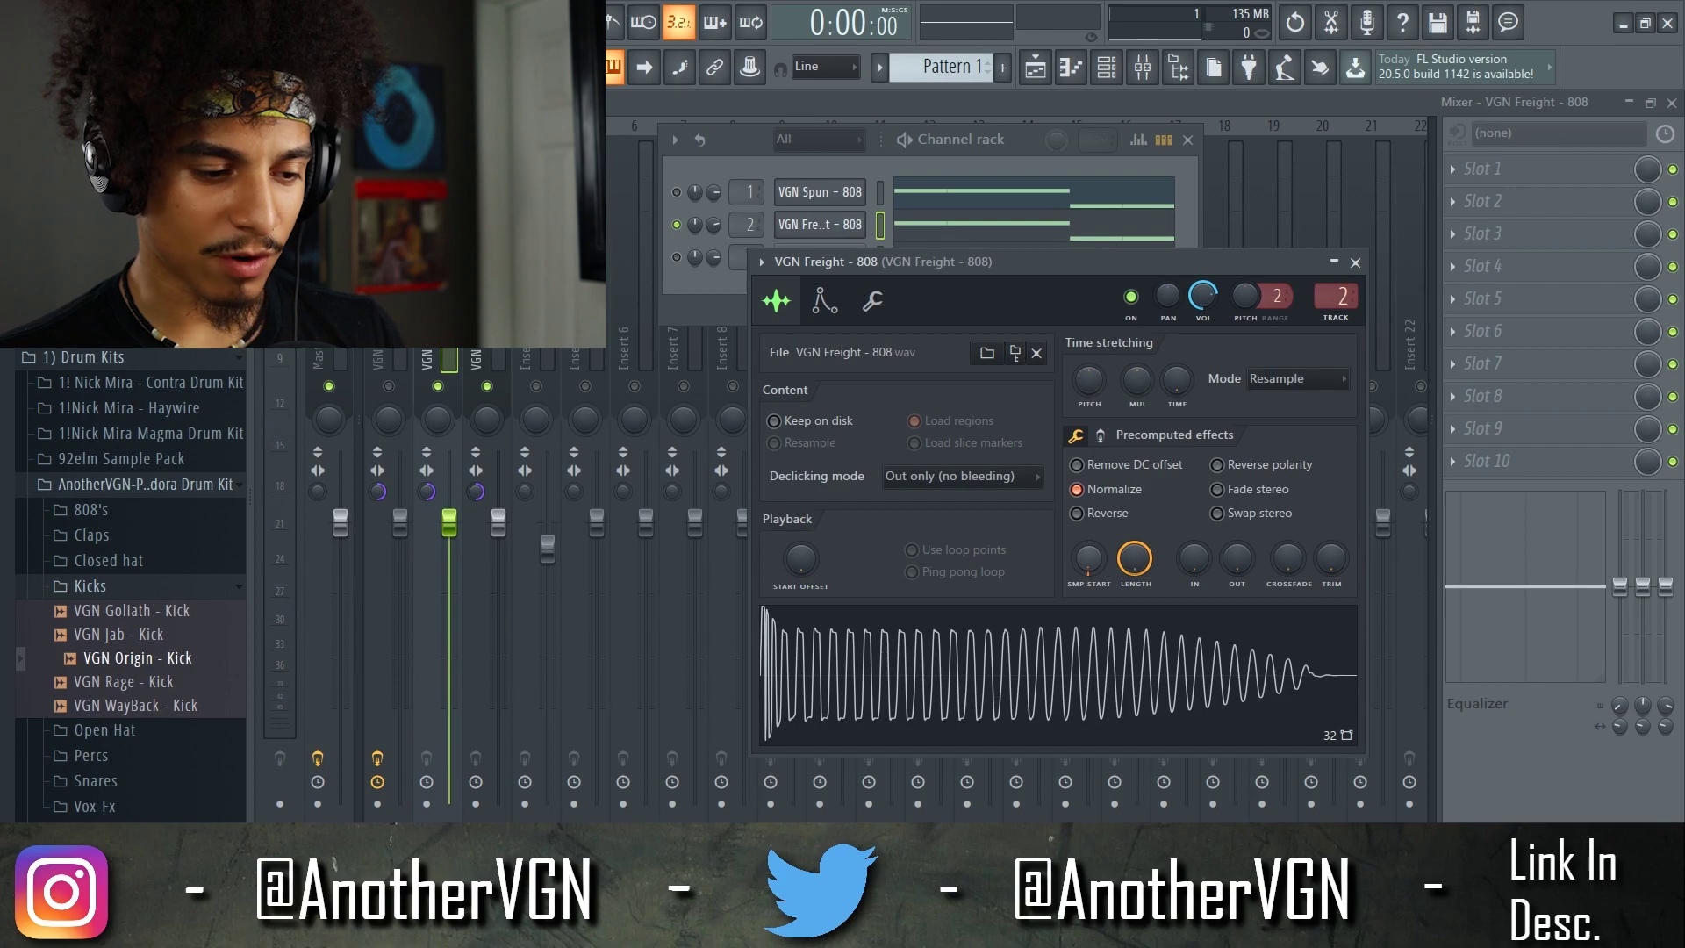
left_click(687, 260)
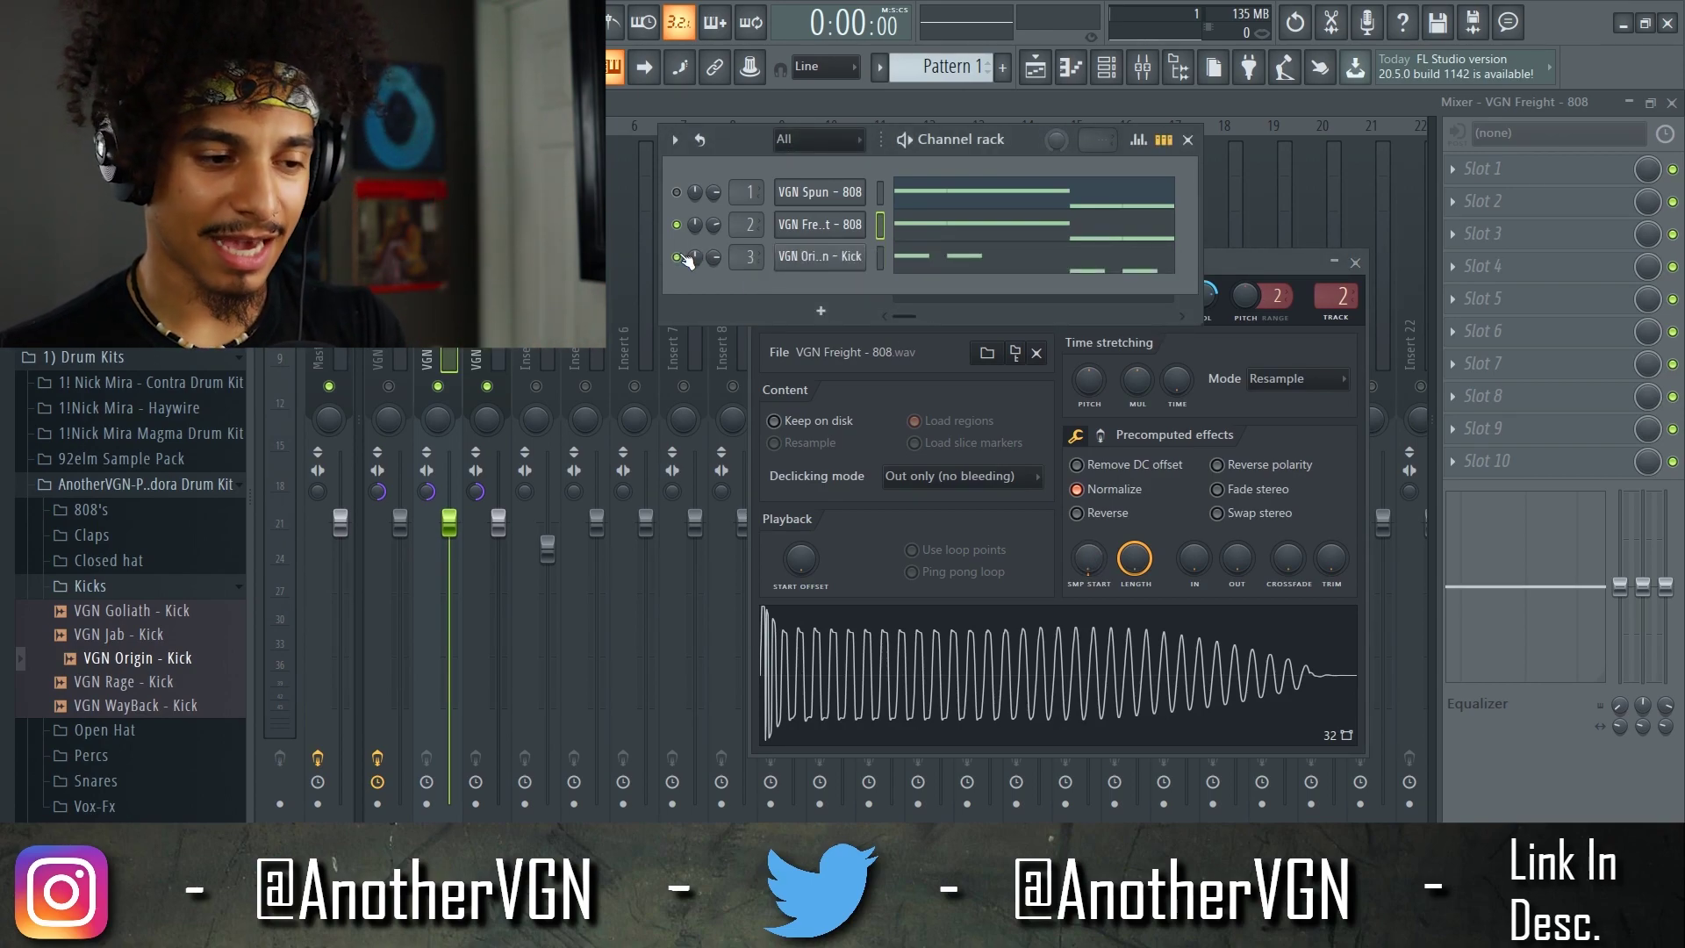
key("space")
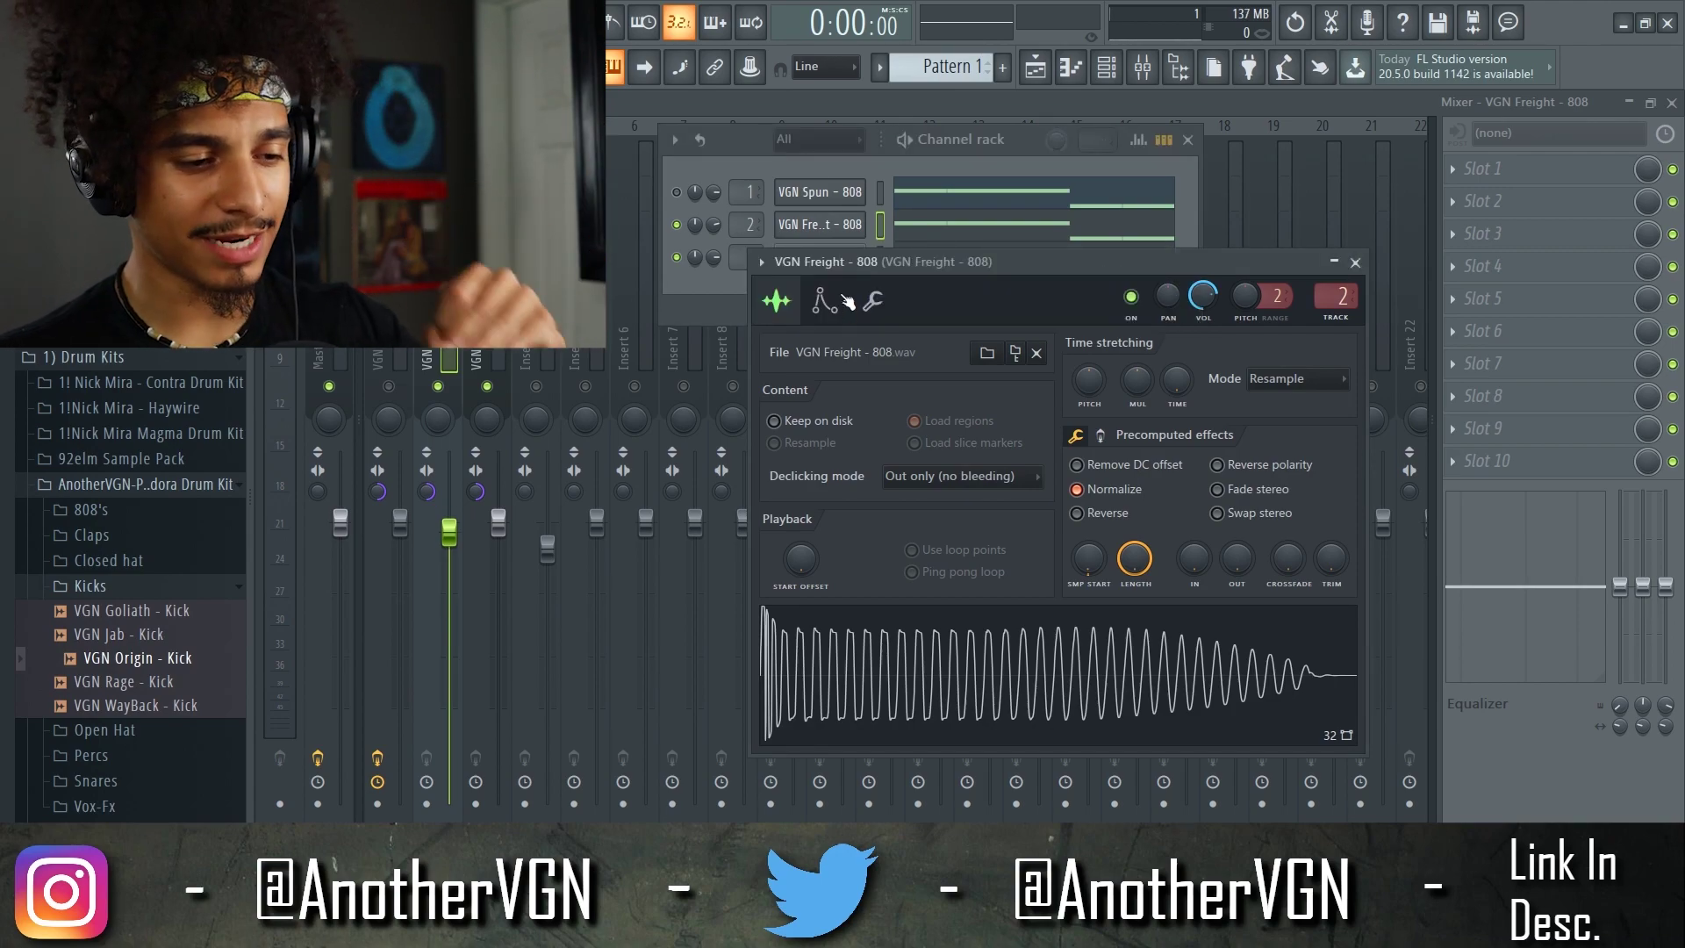
Shape VGN Freight - 808's volume envelope with zero release and a very slight delay, auditioning it with the kick
left_click(825, 300)
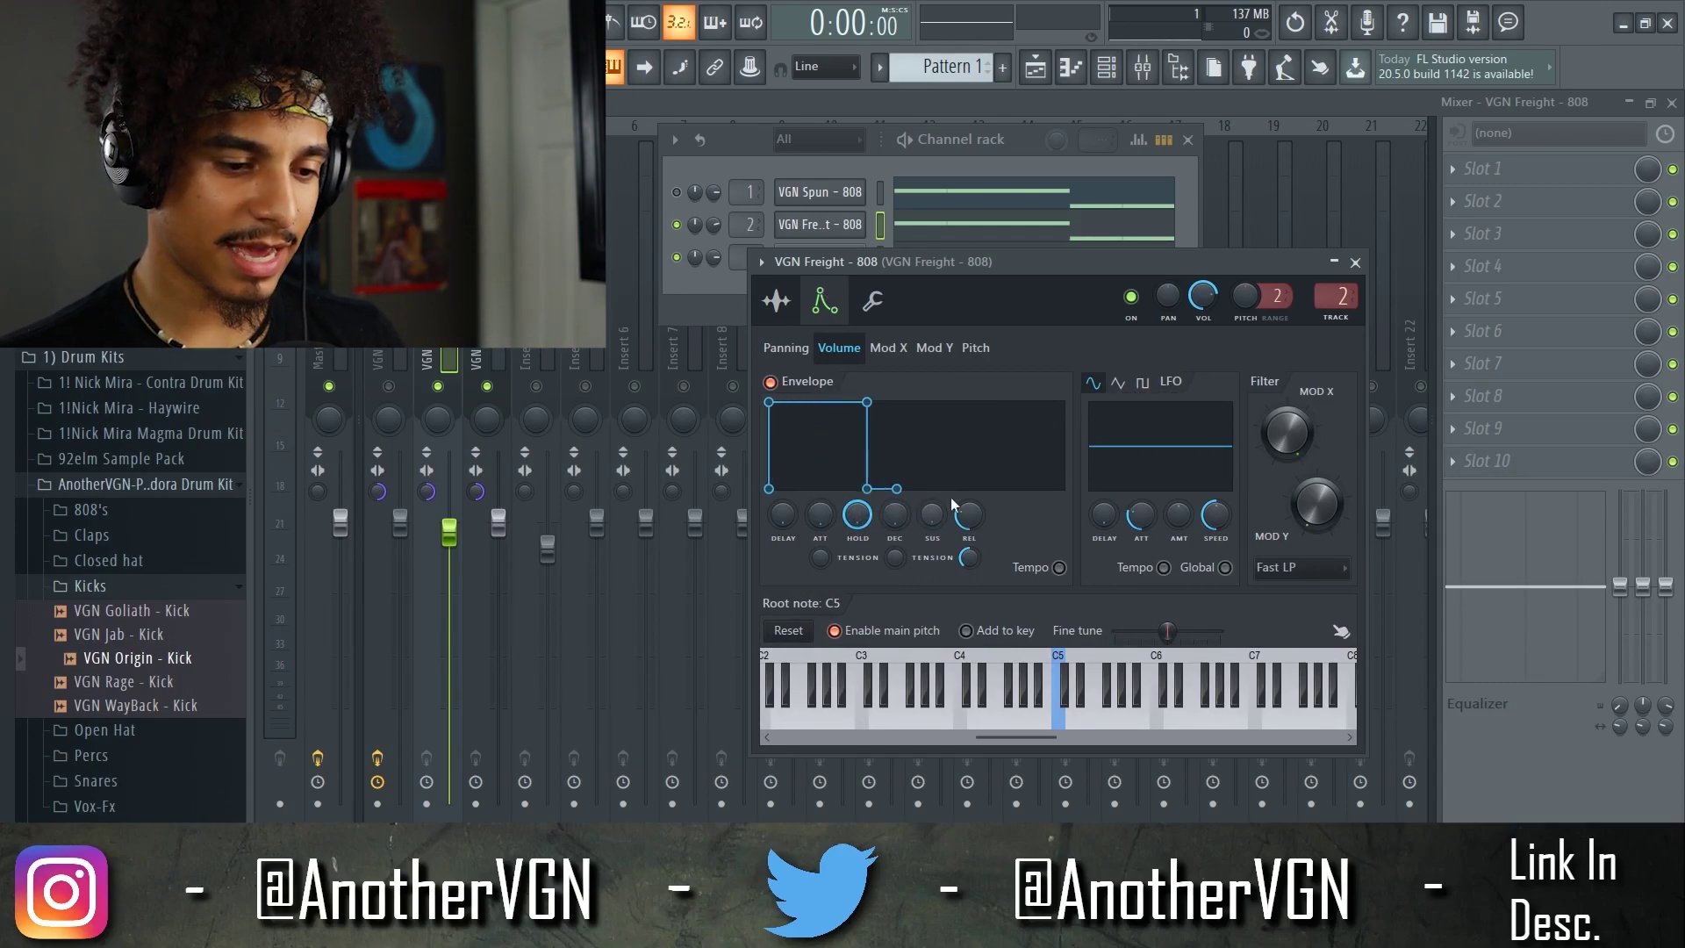
key("space")
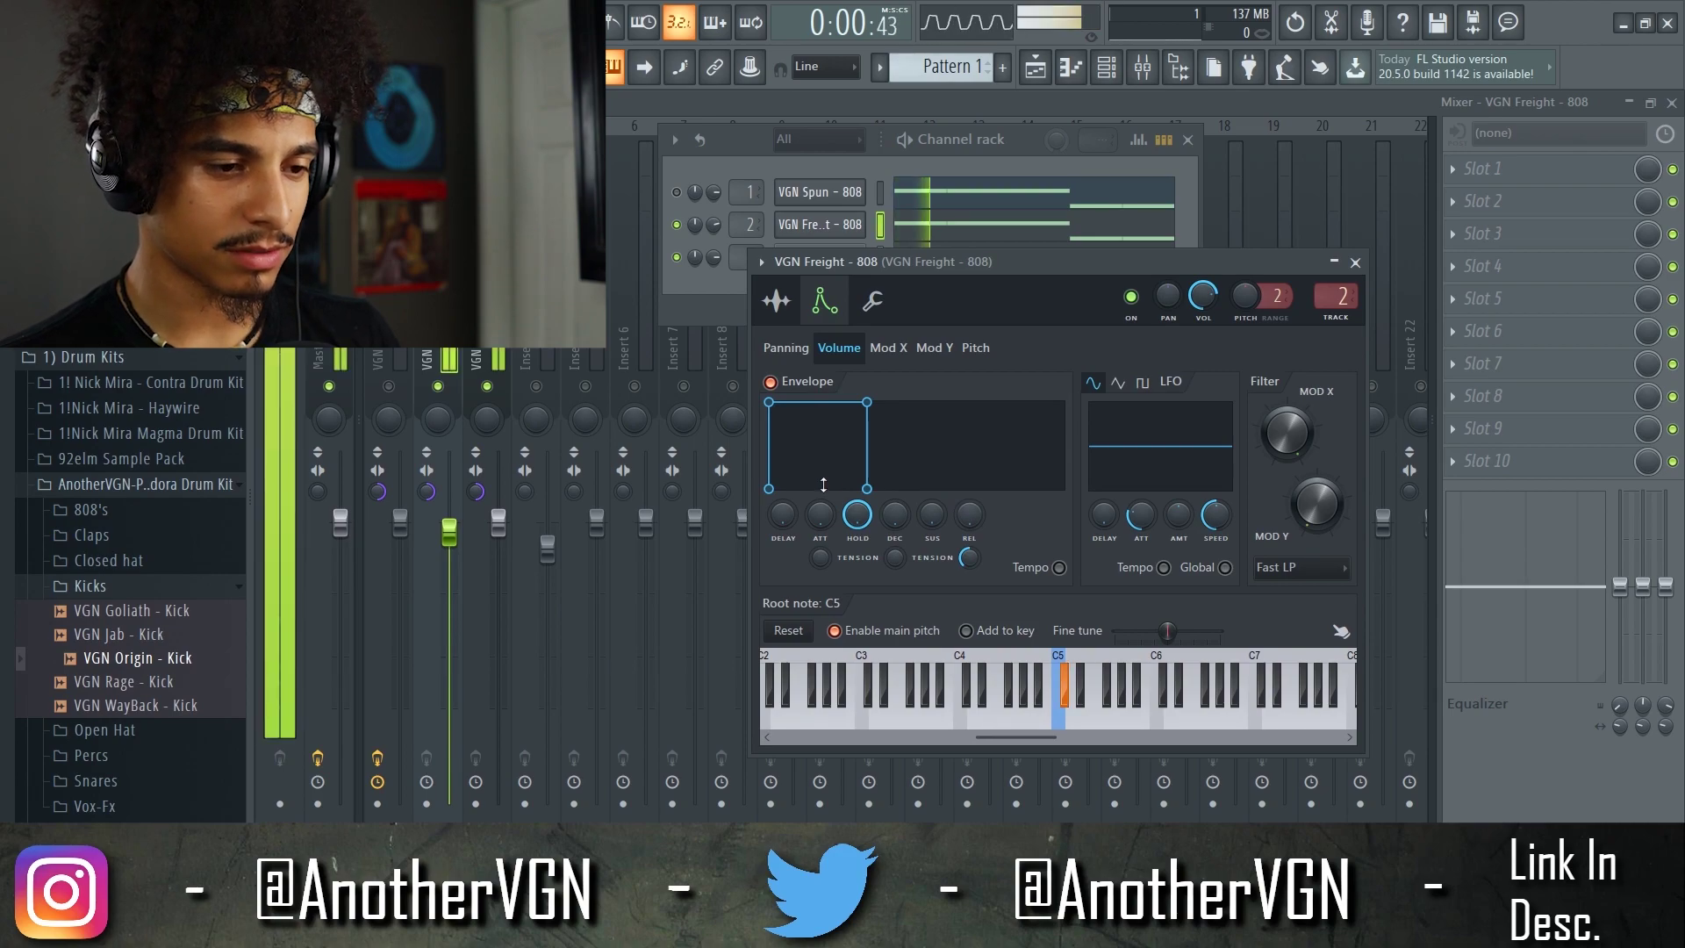
key("space")
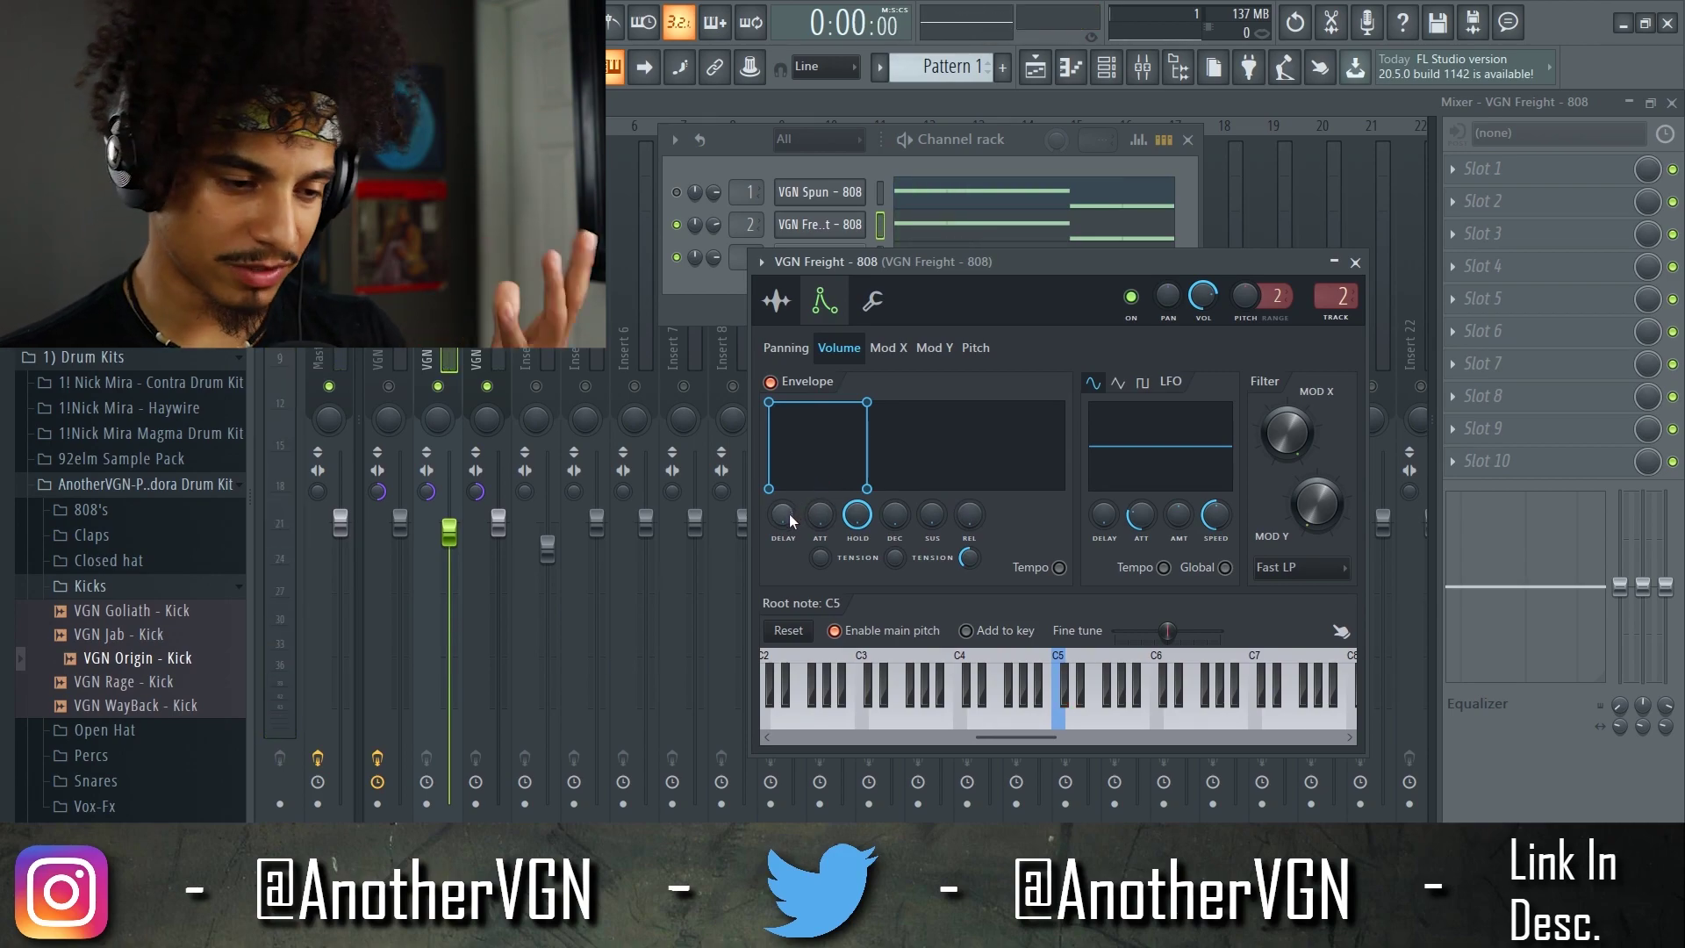
key("space")
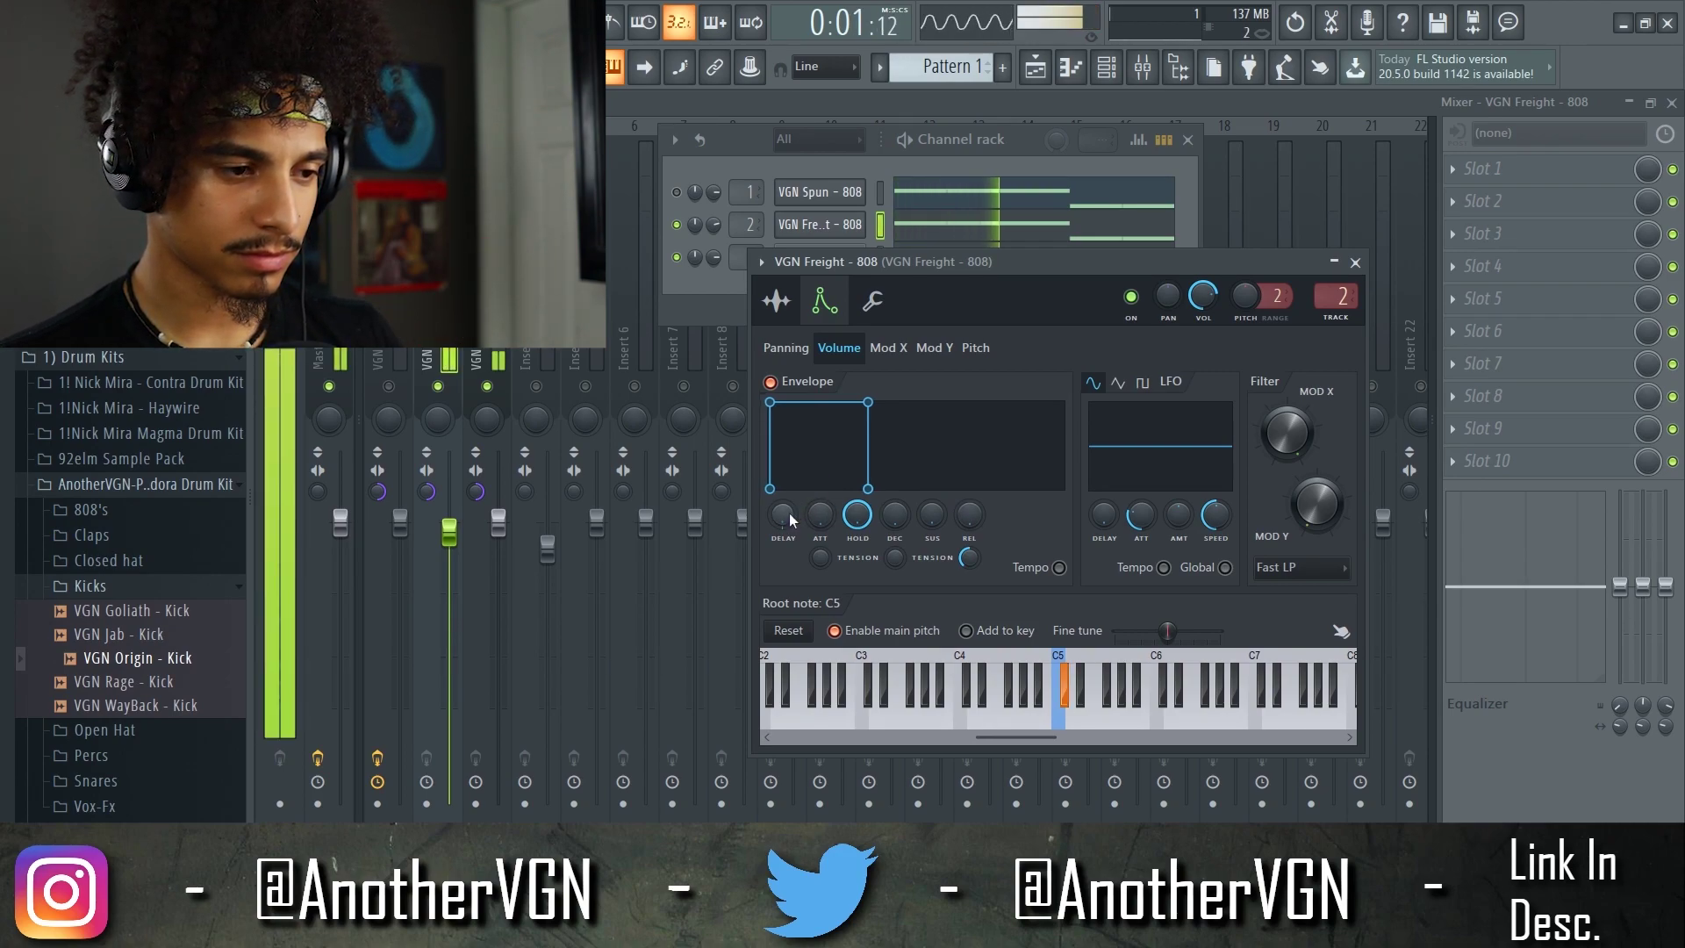
key("space")
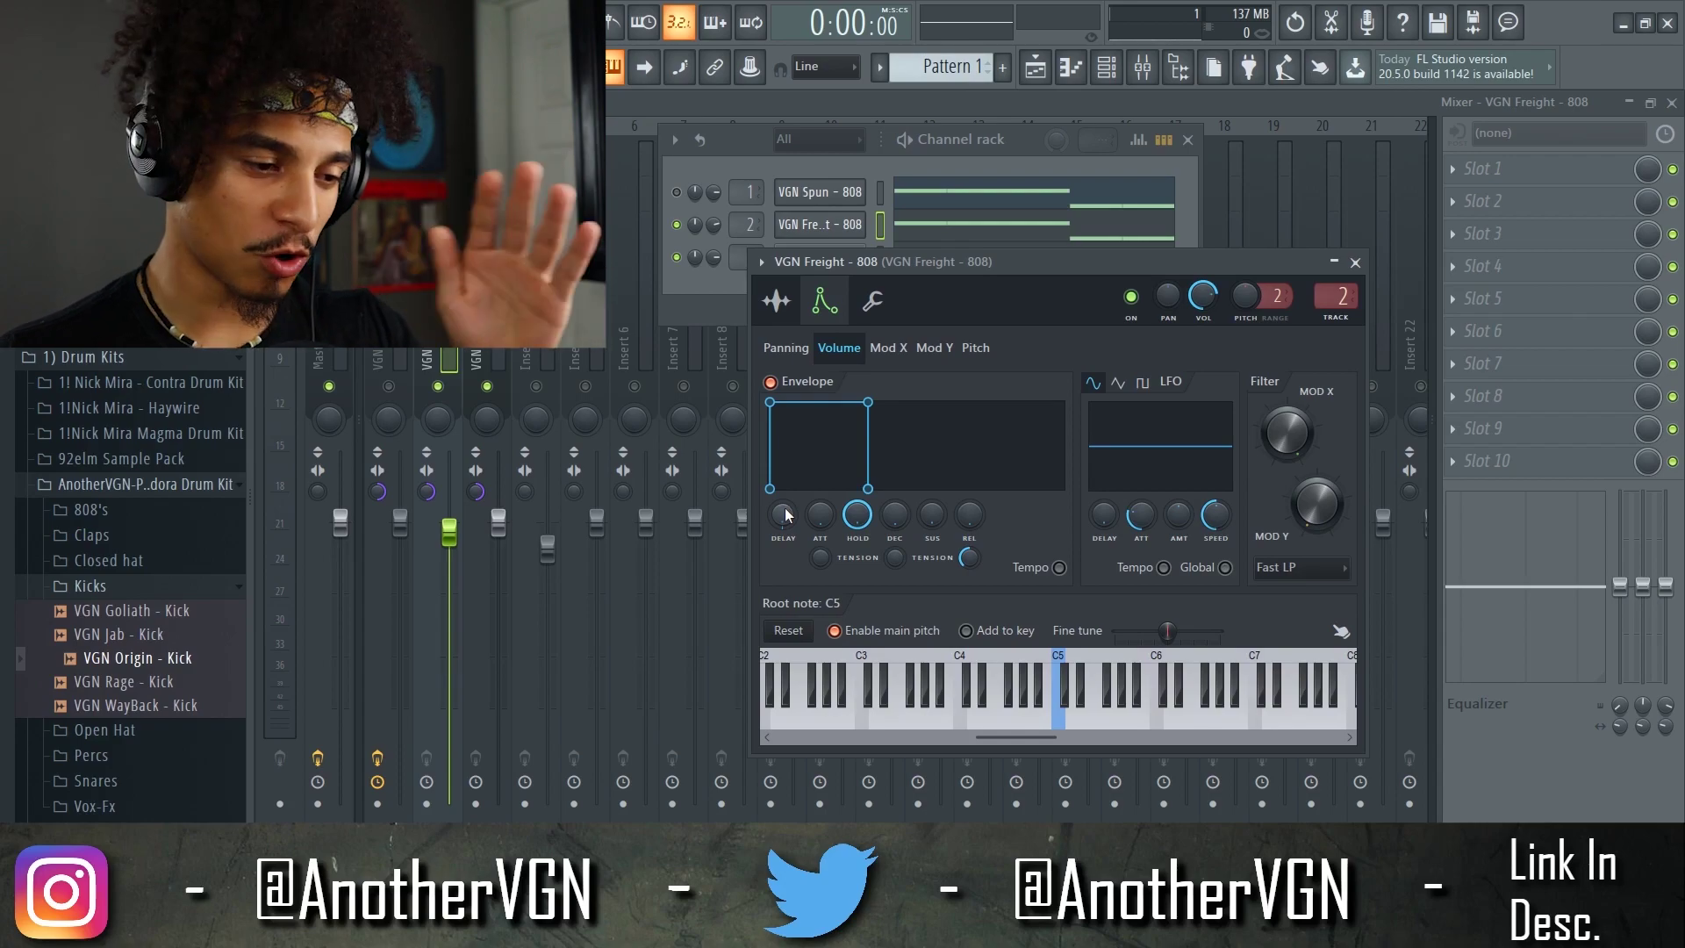
Audition VGN Freight - 808 with the kick while fine-tuning the very slight delay of its volume envelope
key("space")
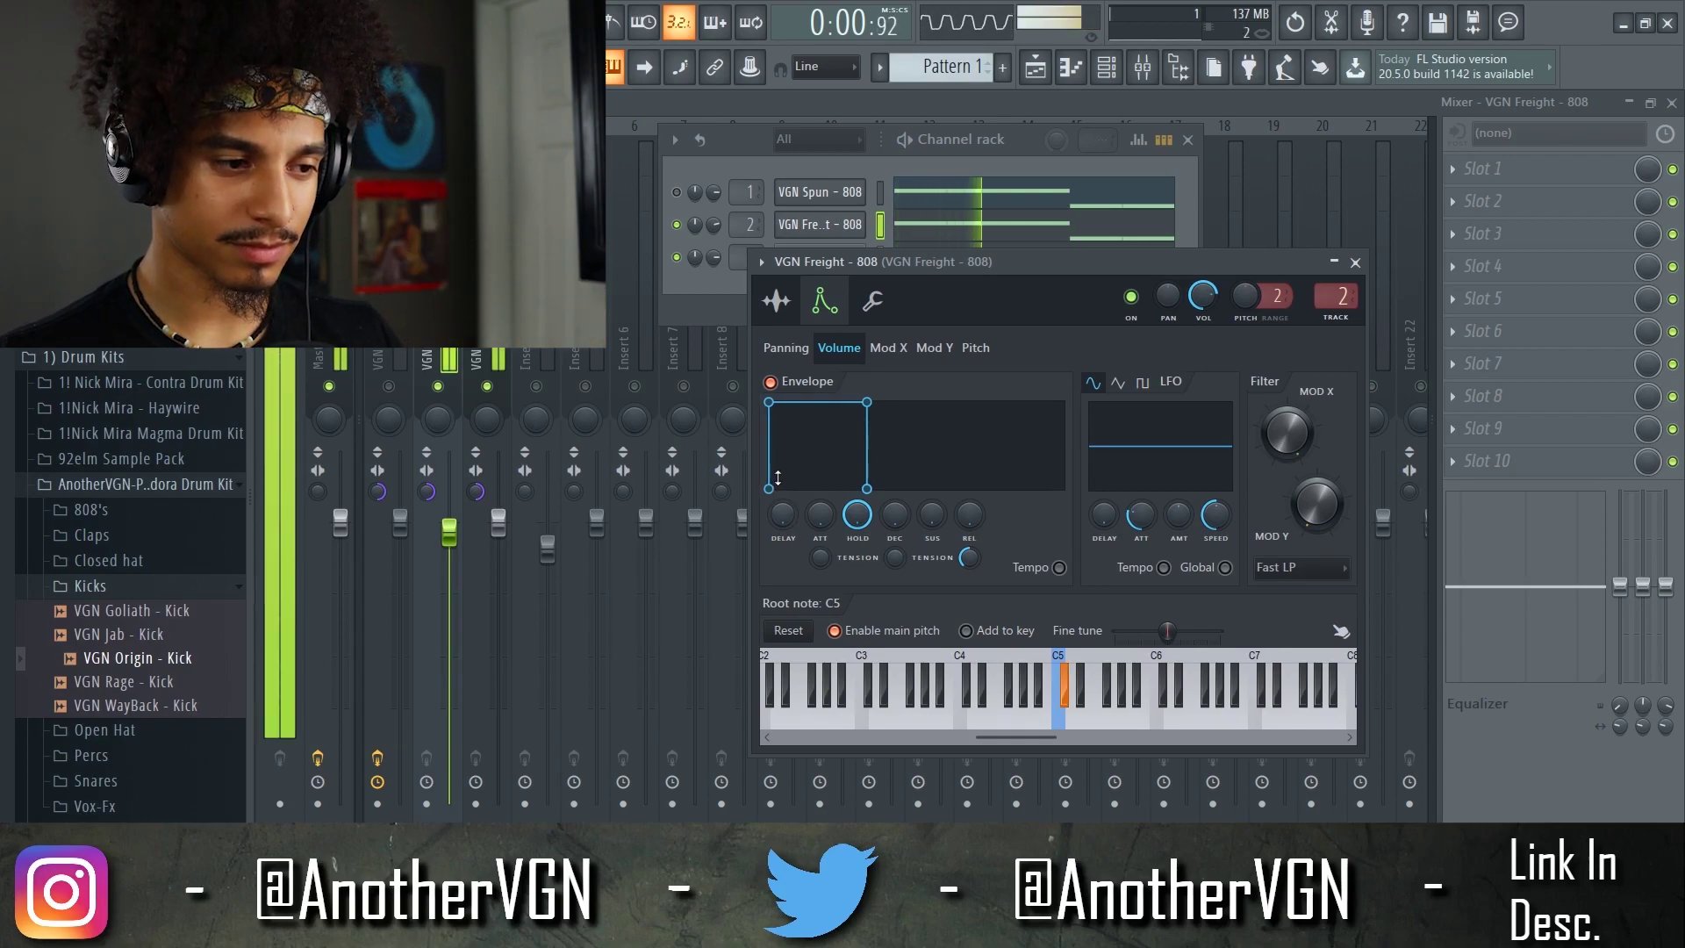
key("space")
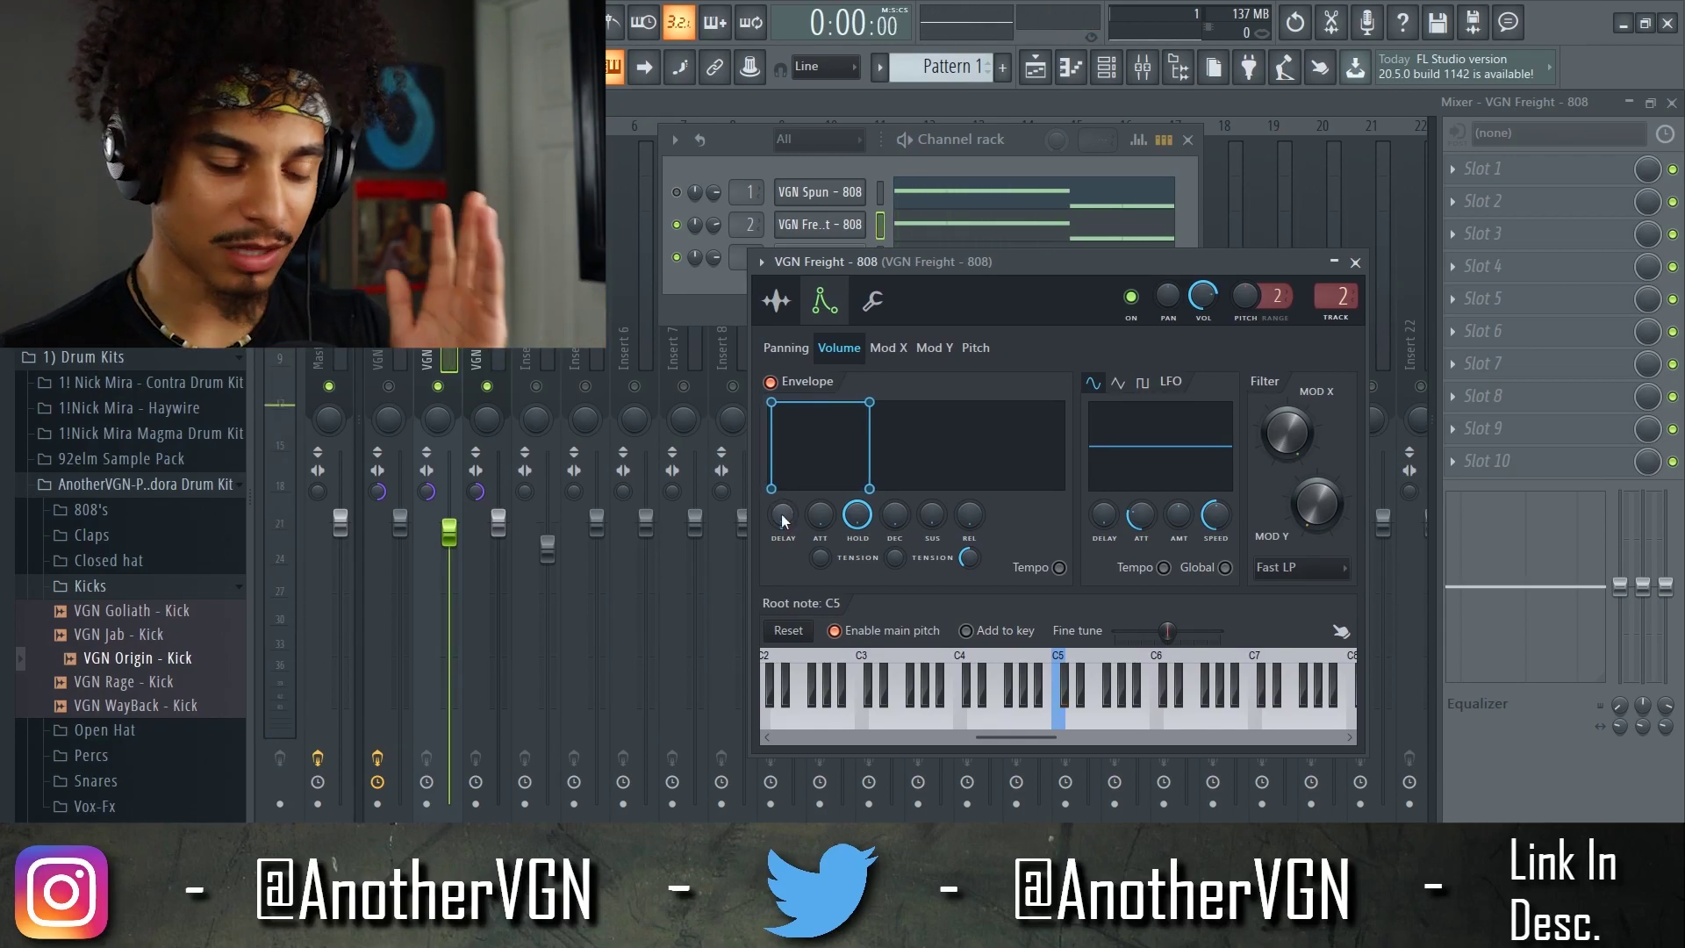
key("space")
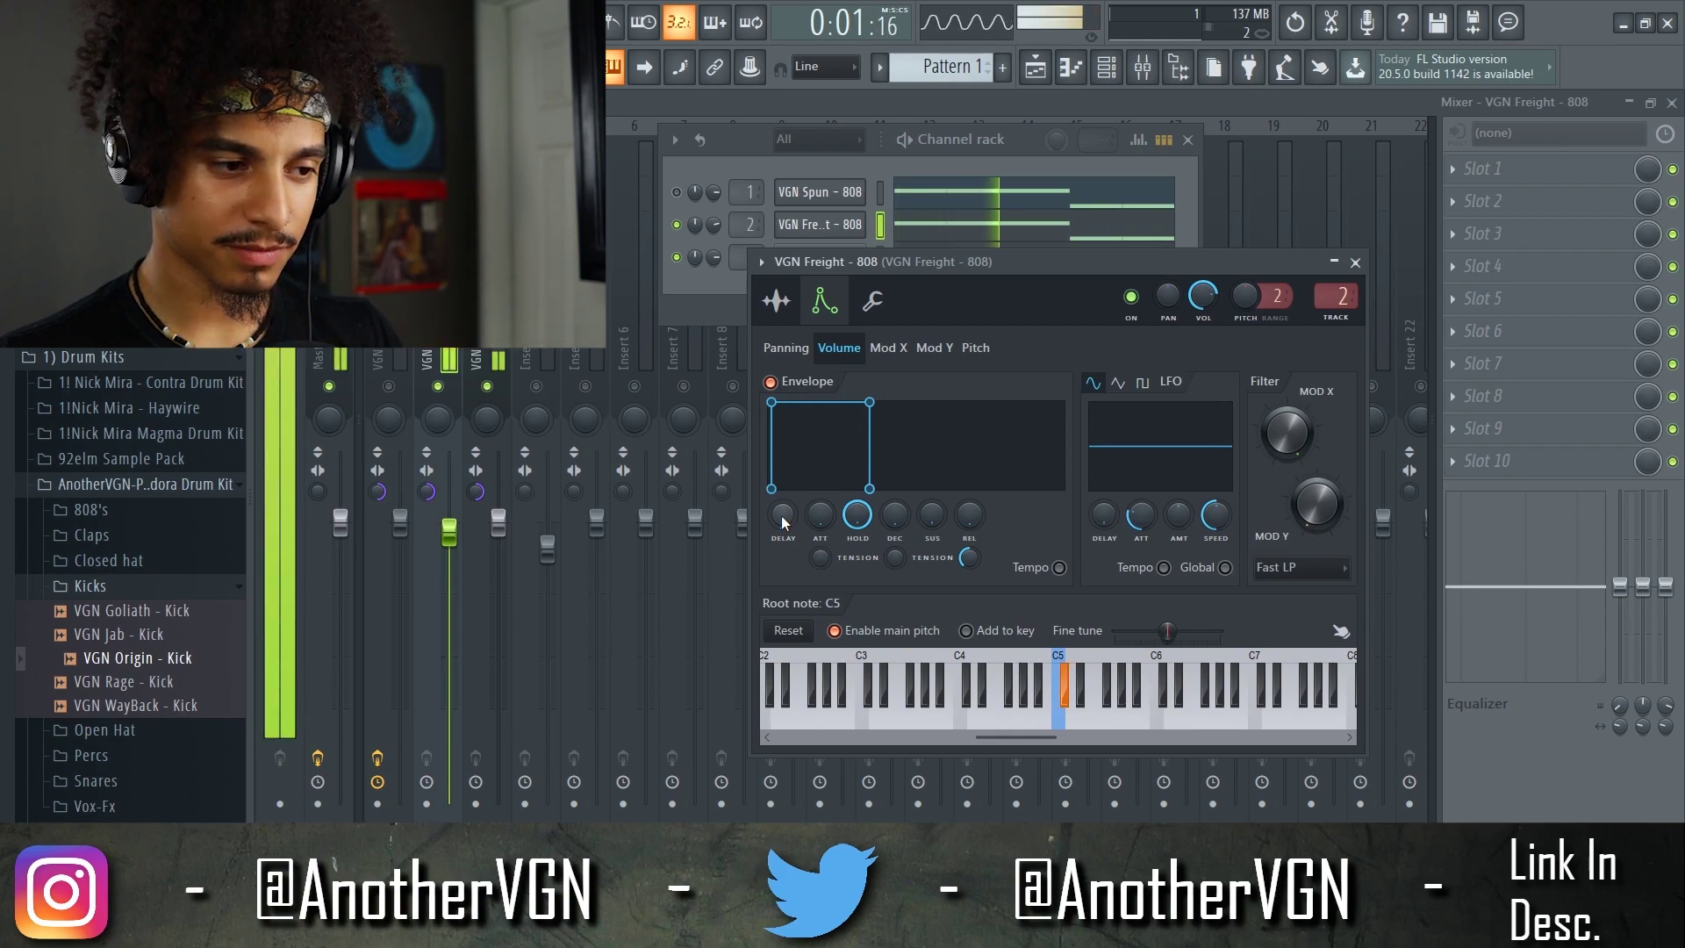
key("space")
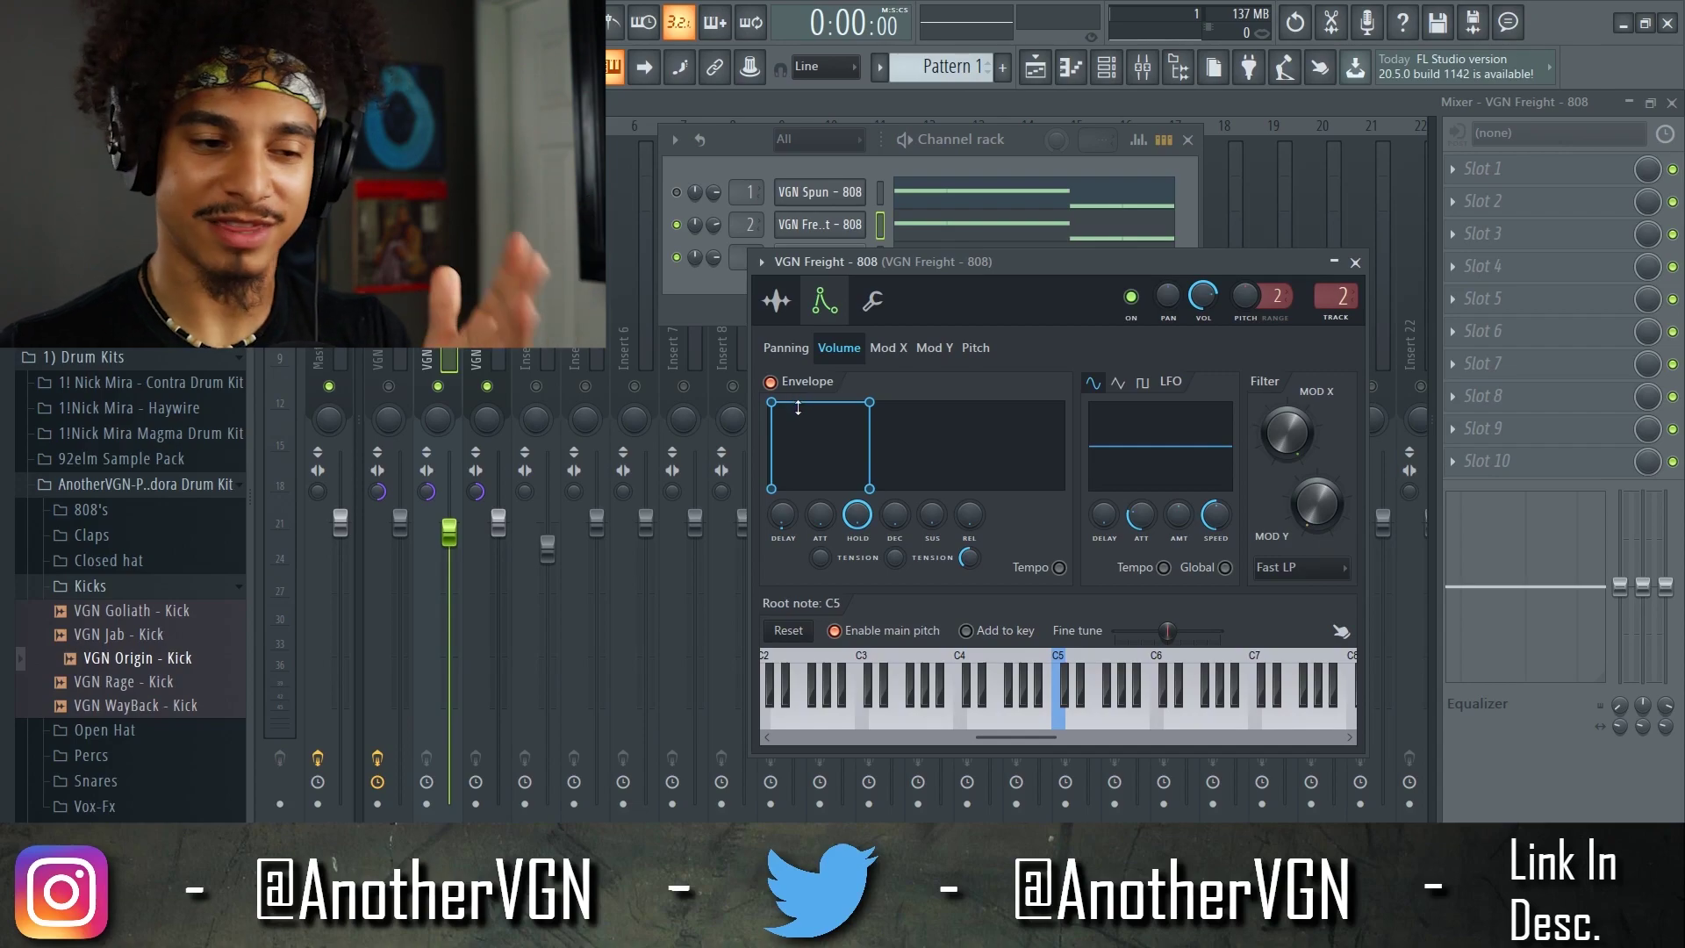
Raise VGN Freight - 808's mixer fader slightly while the pattern plays, and bring the channel rack back into view
key("space")
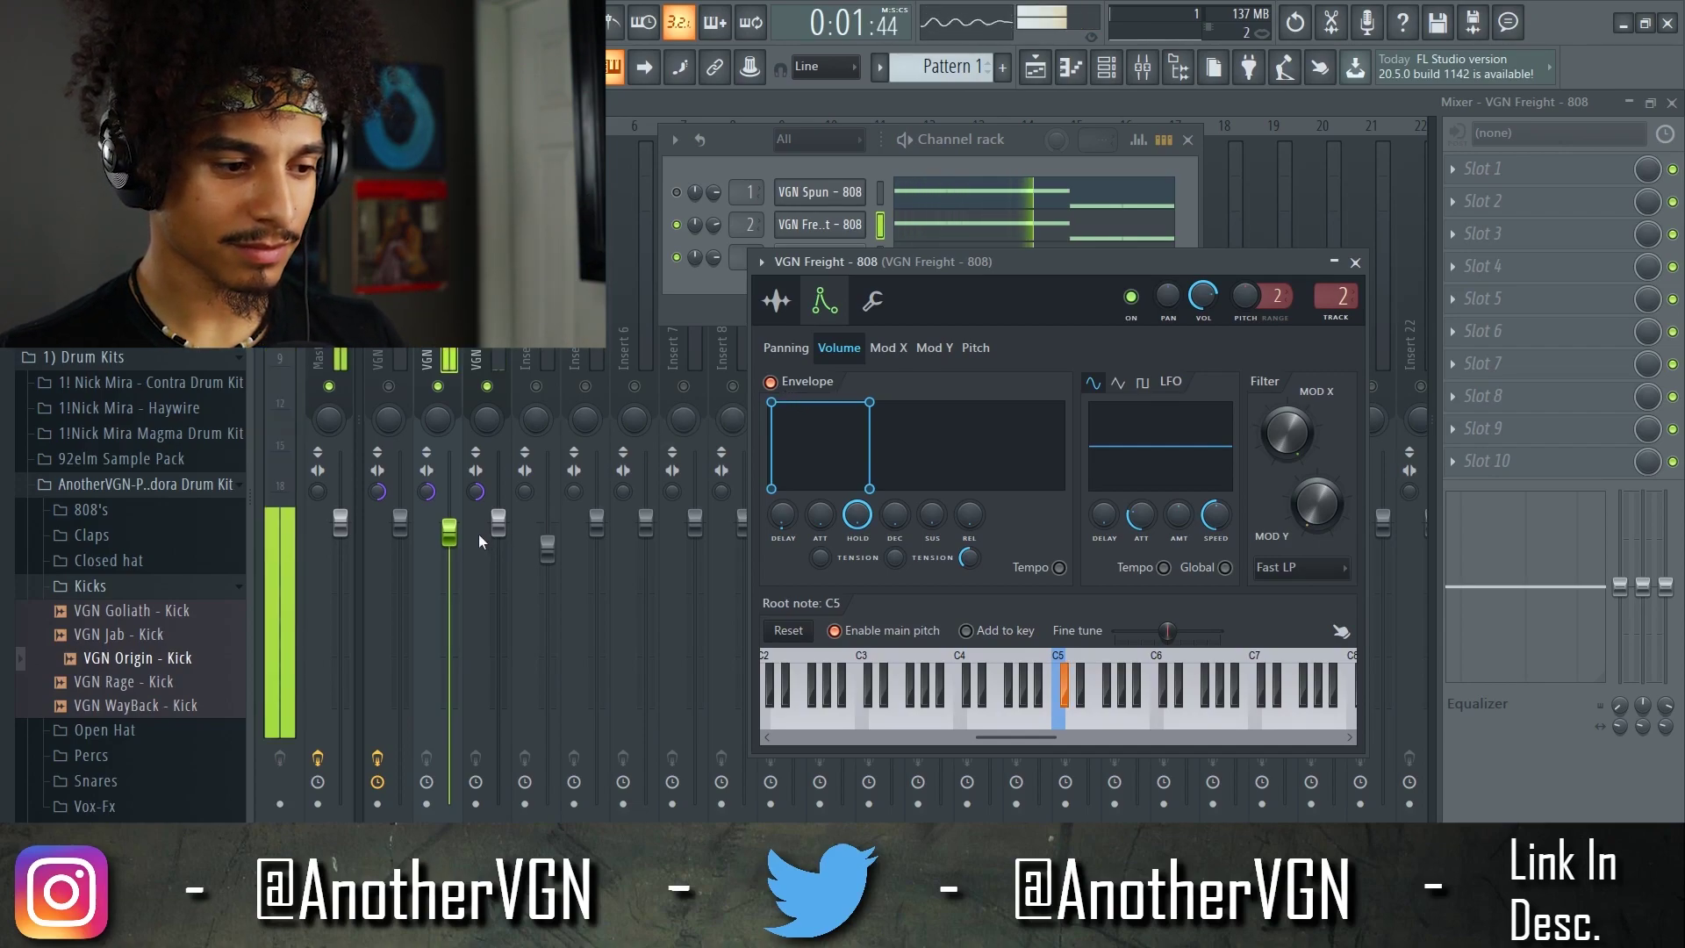
left_click_drag(449, 531, 449, 528)
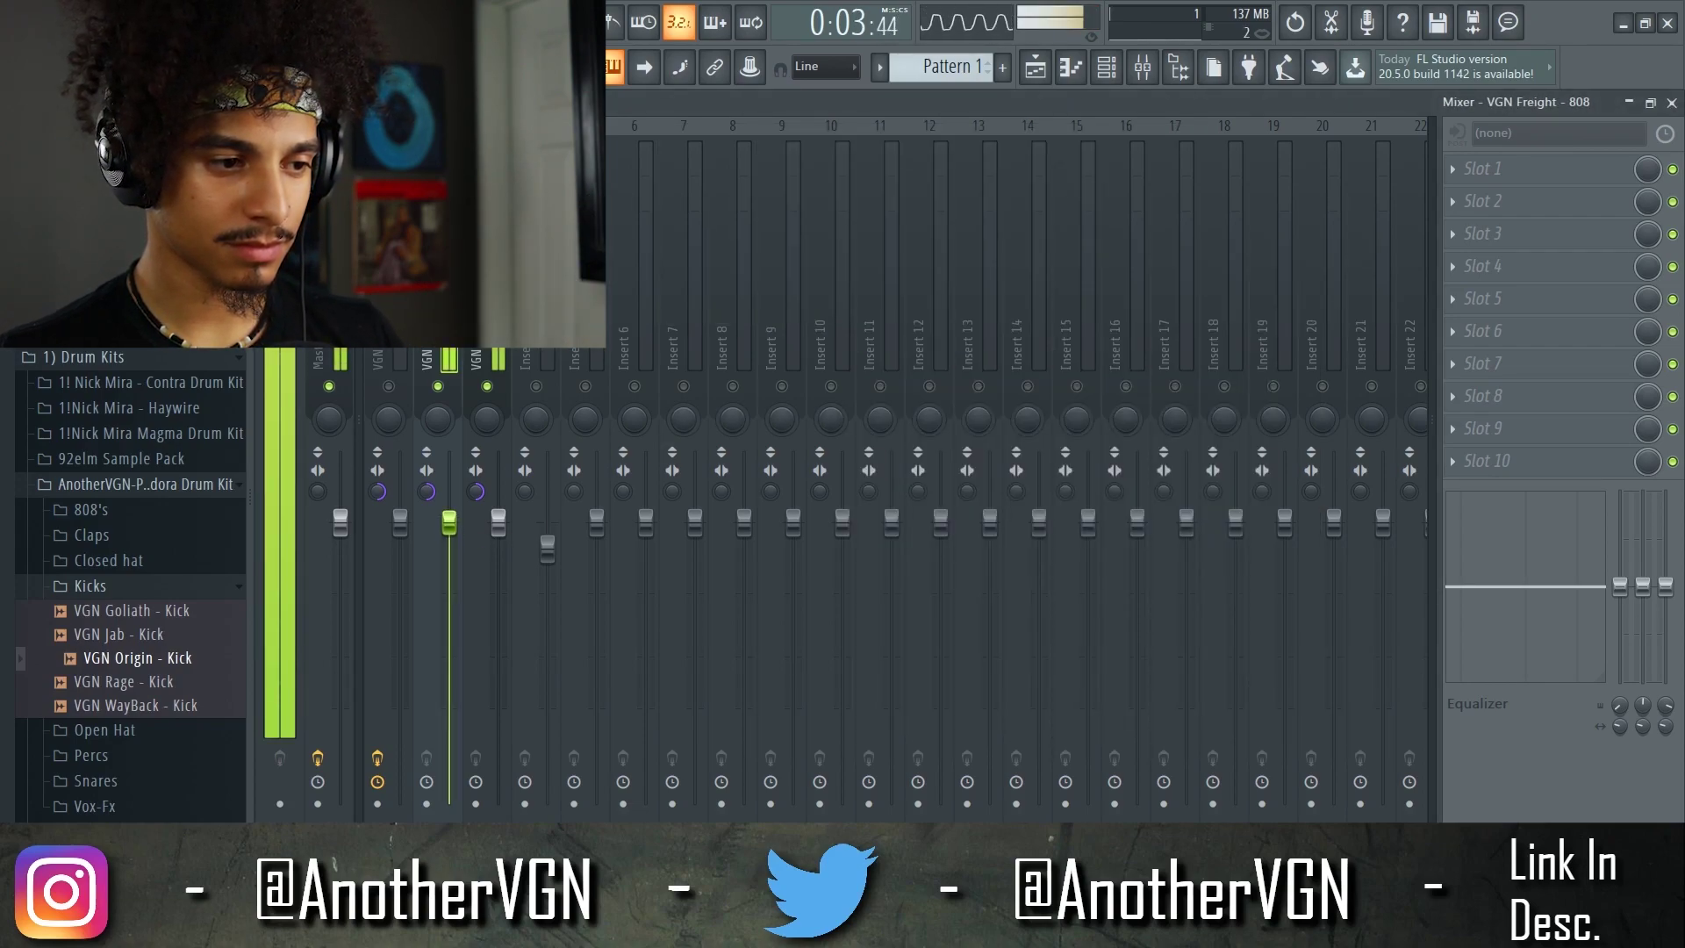
key("space")
left_click(1104, 71)
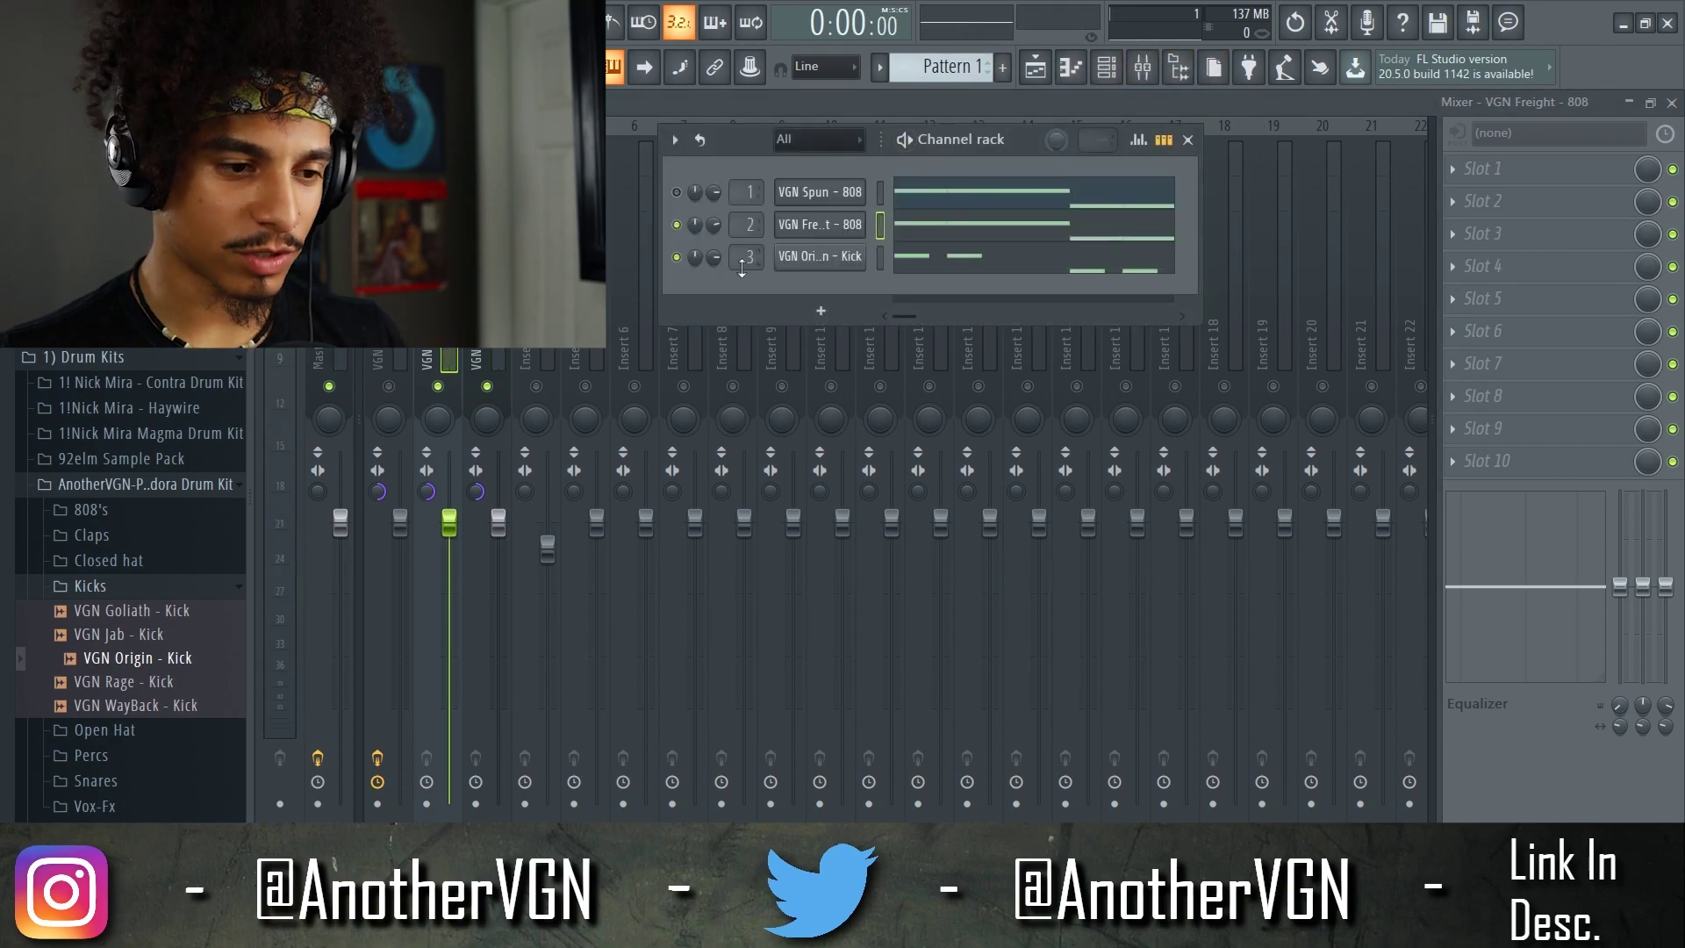
Play VGN Freight - 808 with the kick, check the Master track, and show the channel rack again
key("space")
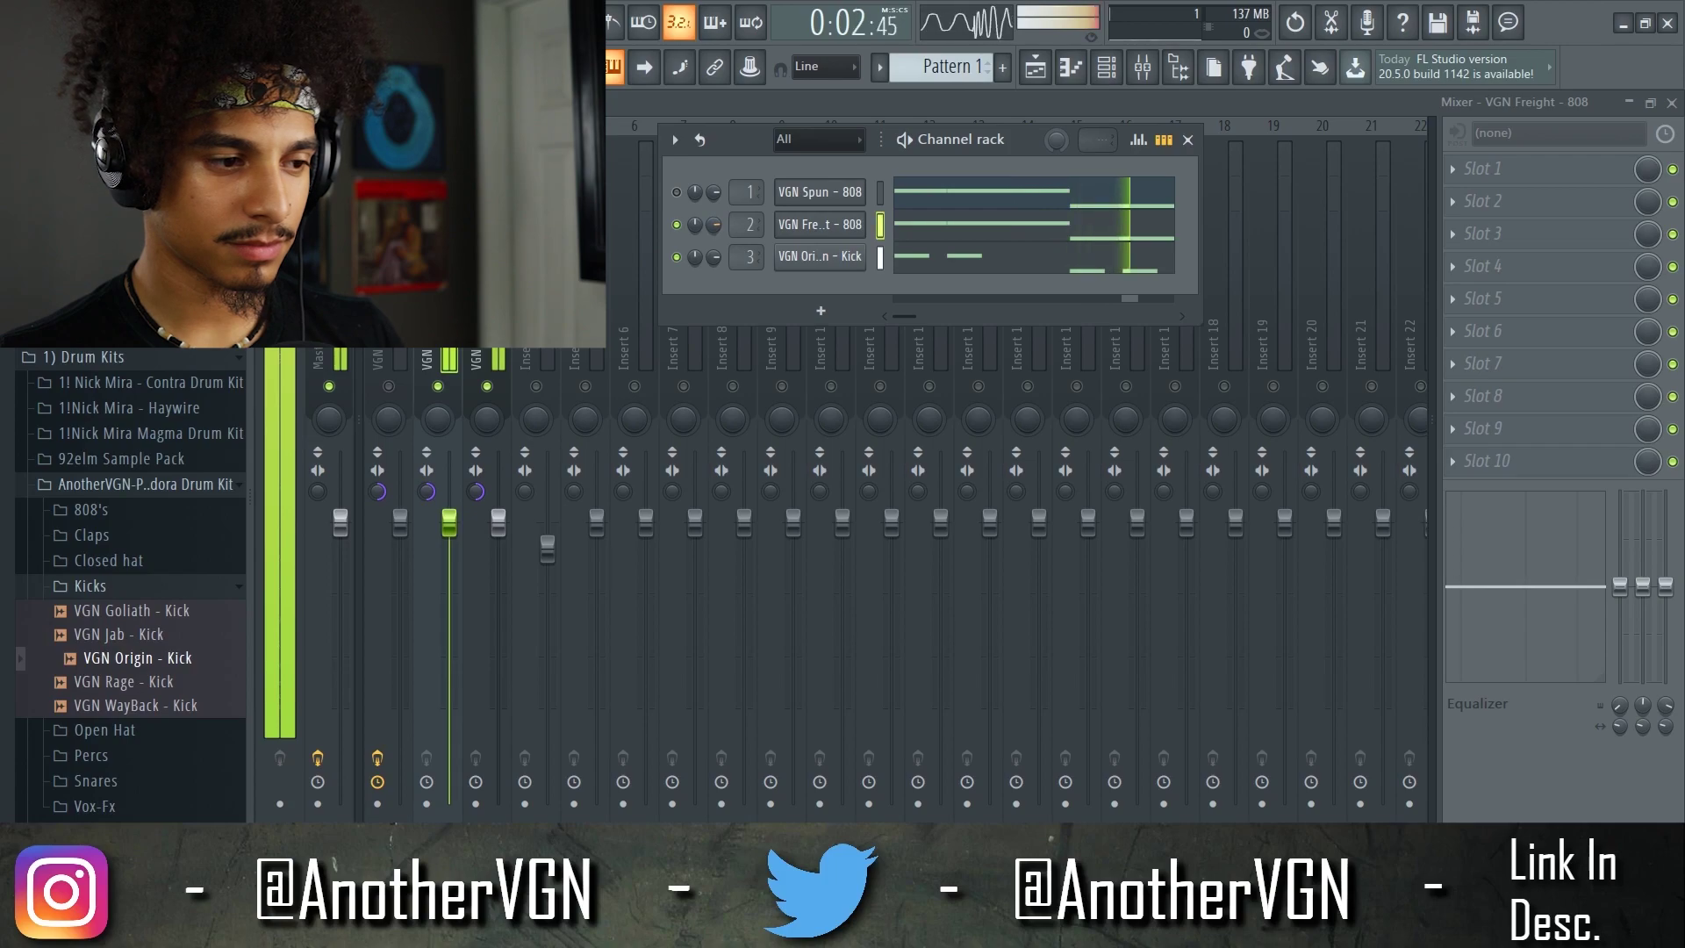
left_click(330, 358)
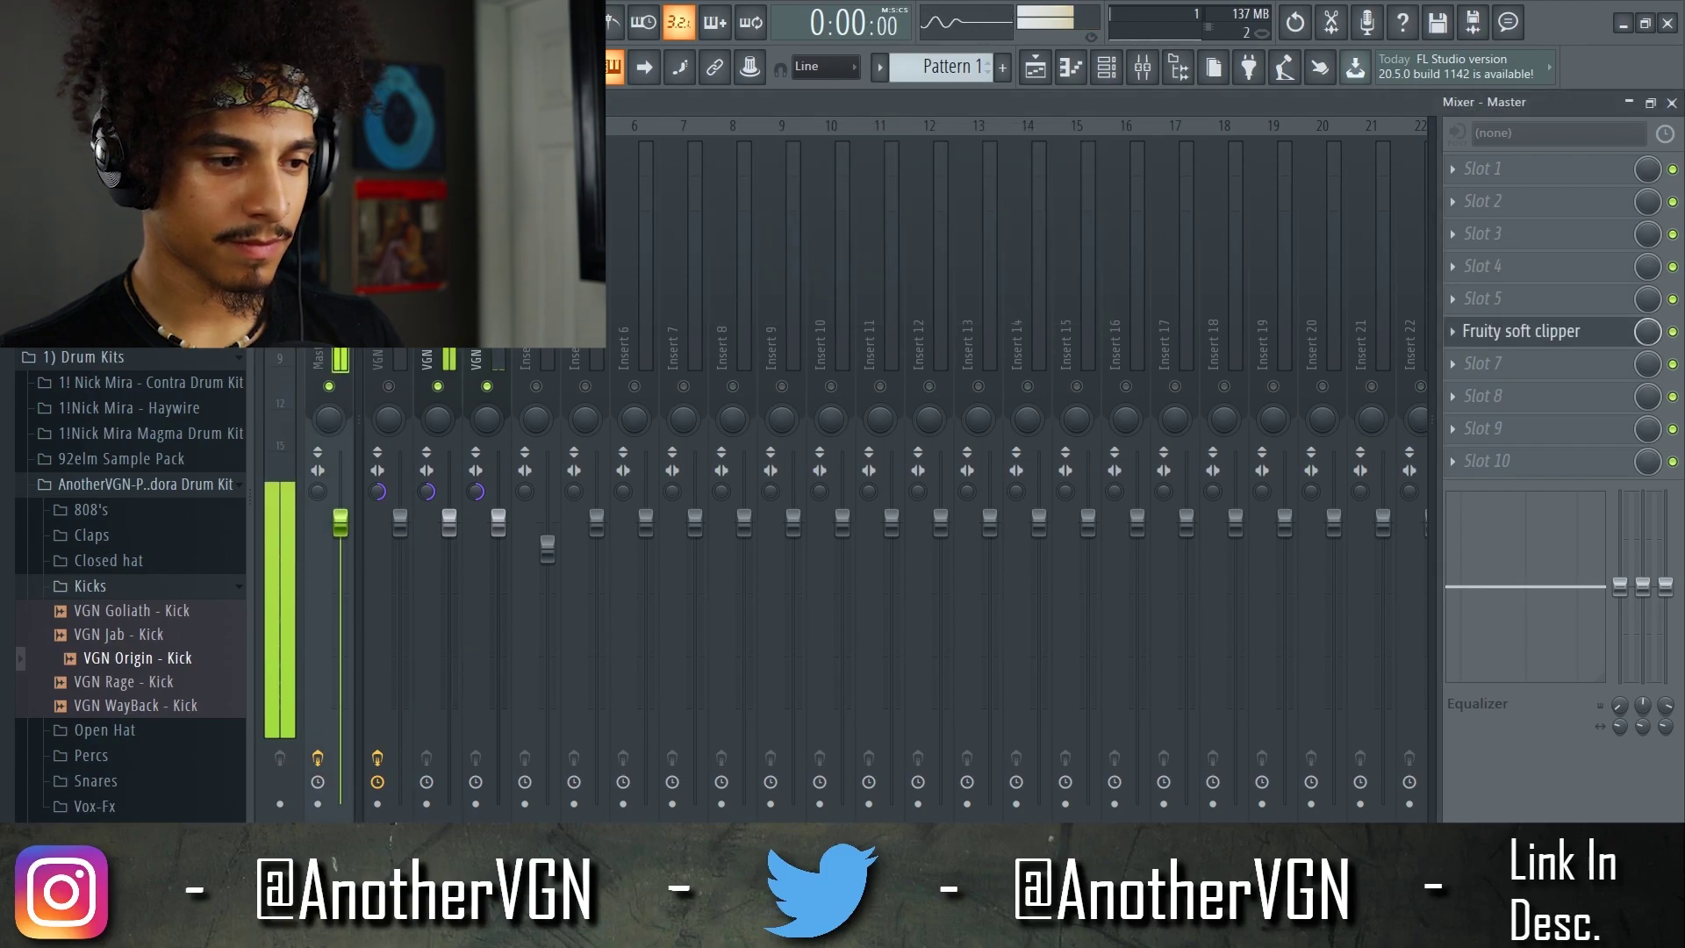
left_click(1106, 68)
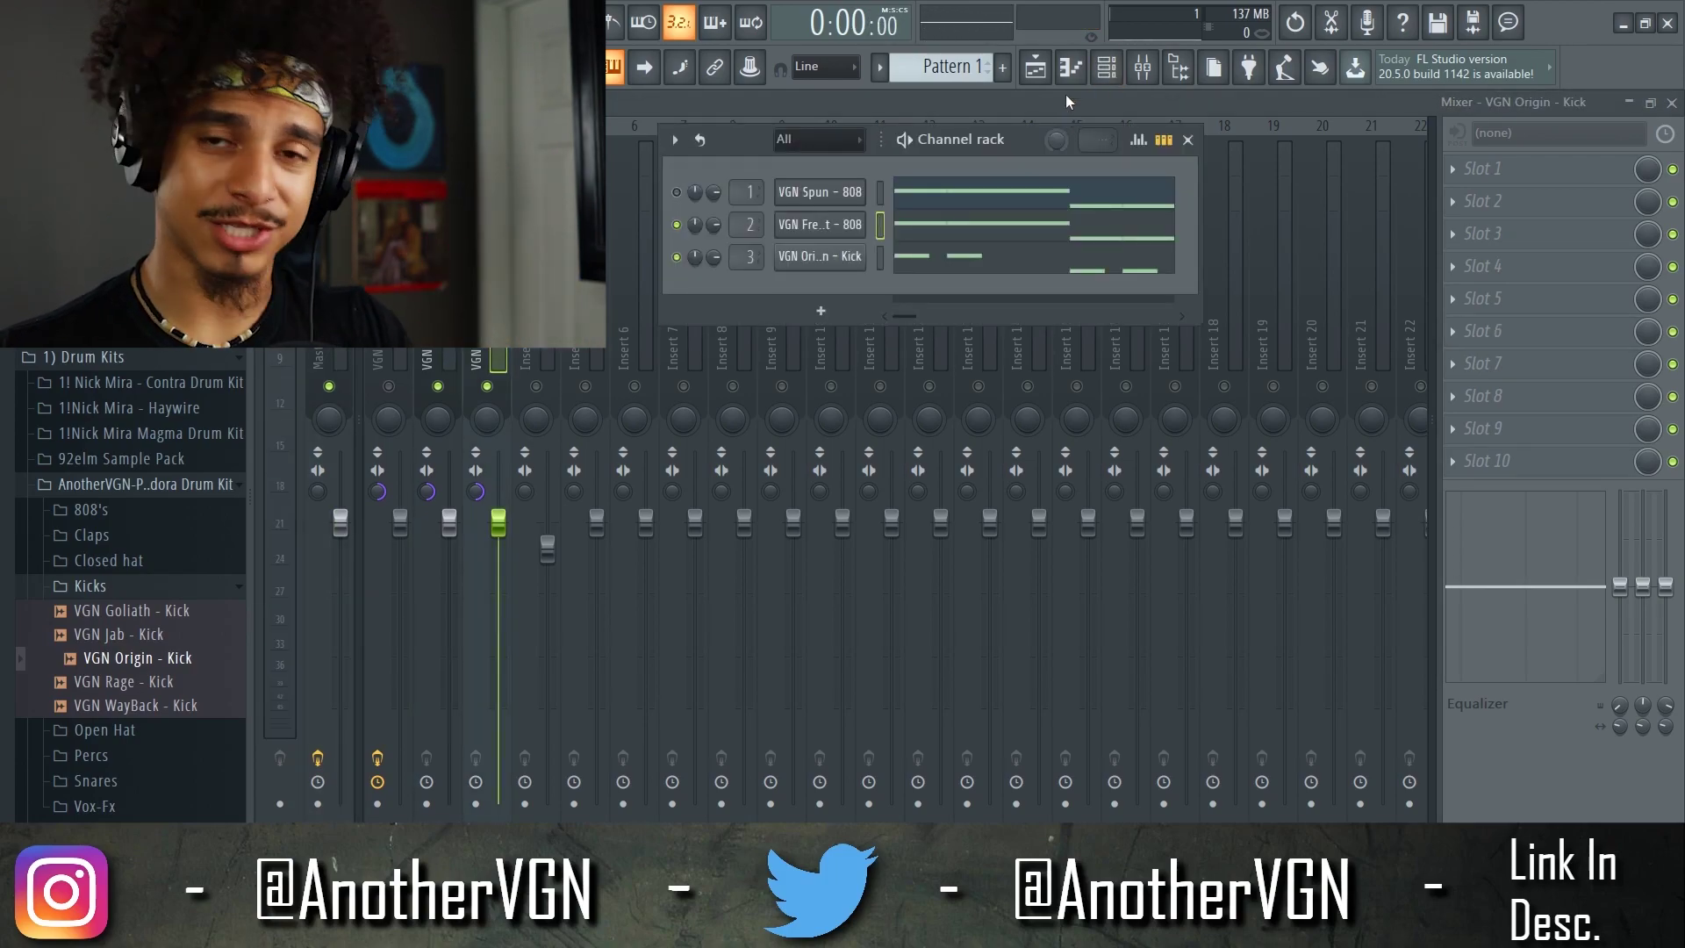
Load Fruity Parametric EQ 2 into slot 1 of both the VGN Origin - Kick and VGN Freight - 808 mixer tracks
left_click(1461, 174)
left_click(1461, 174)
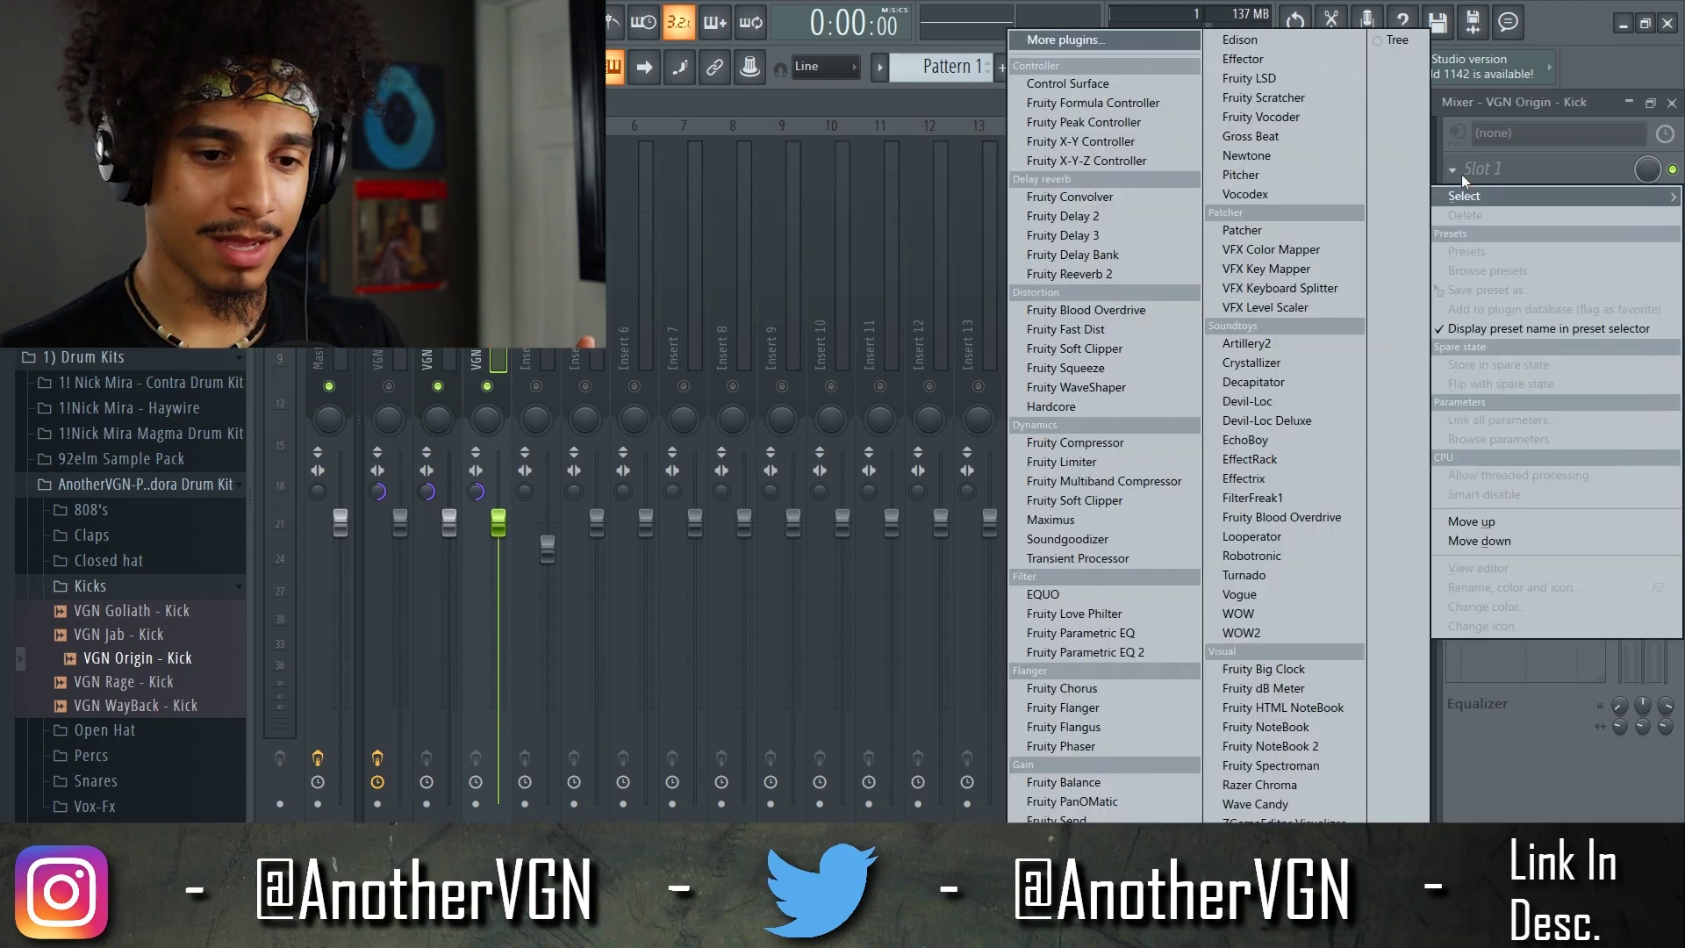
left_click(1085, 655)
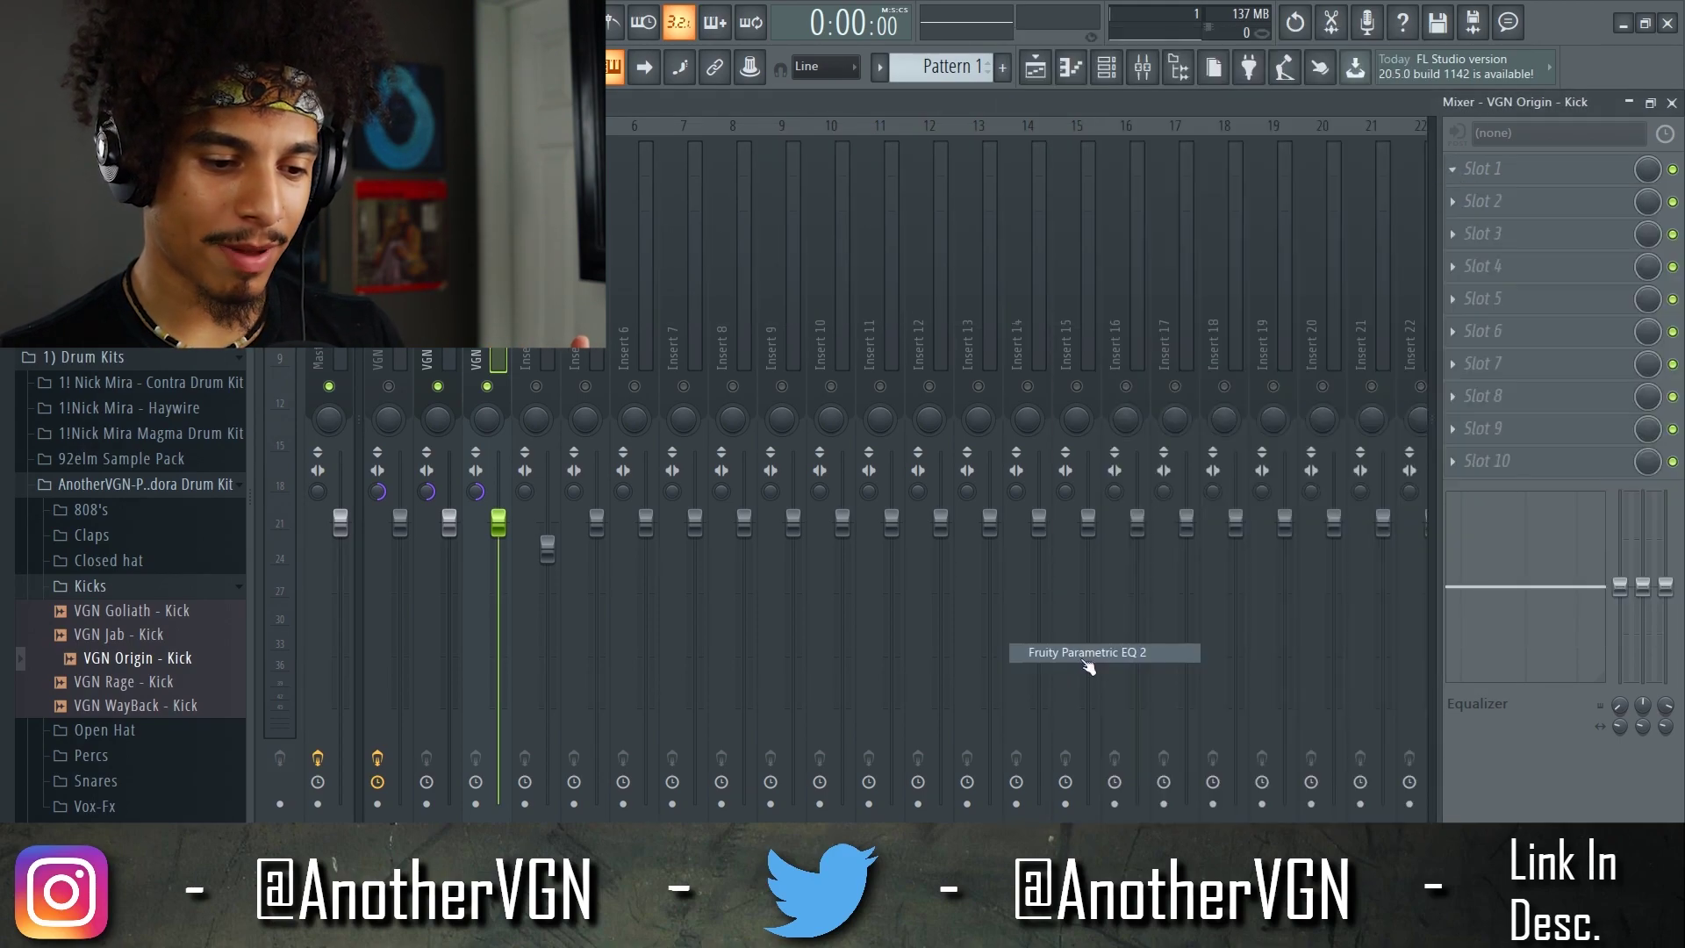
key("space")
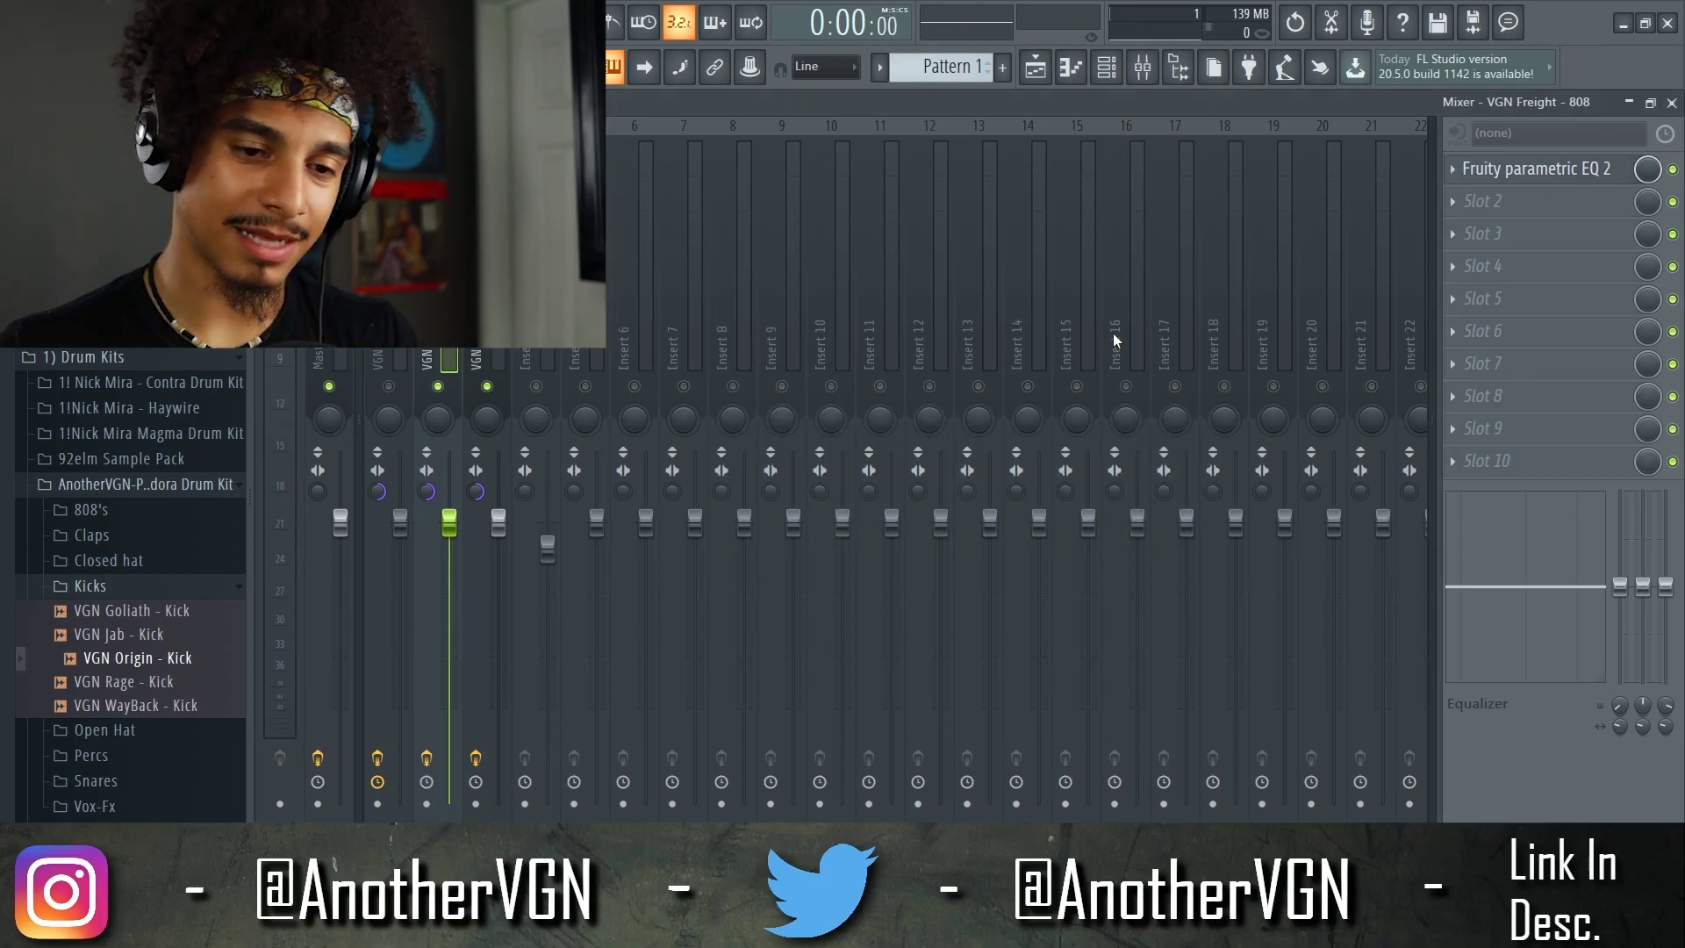
key("Right")
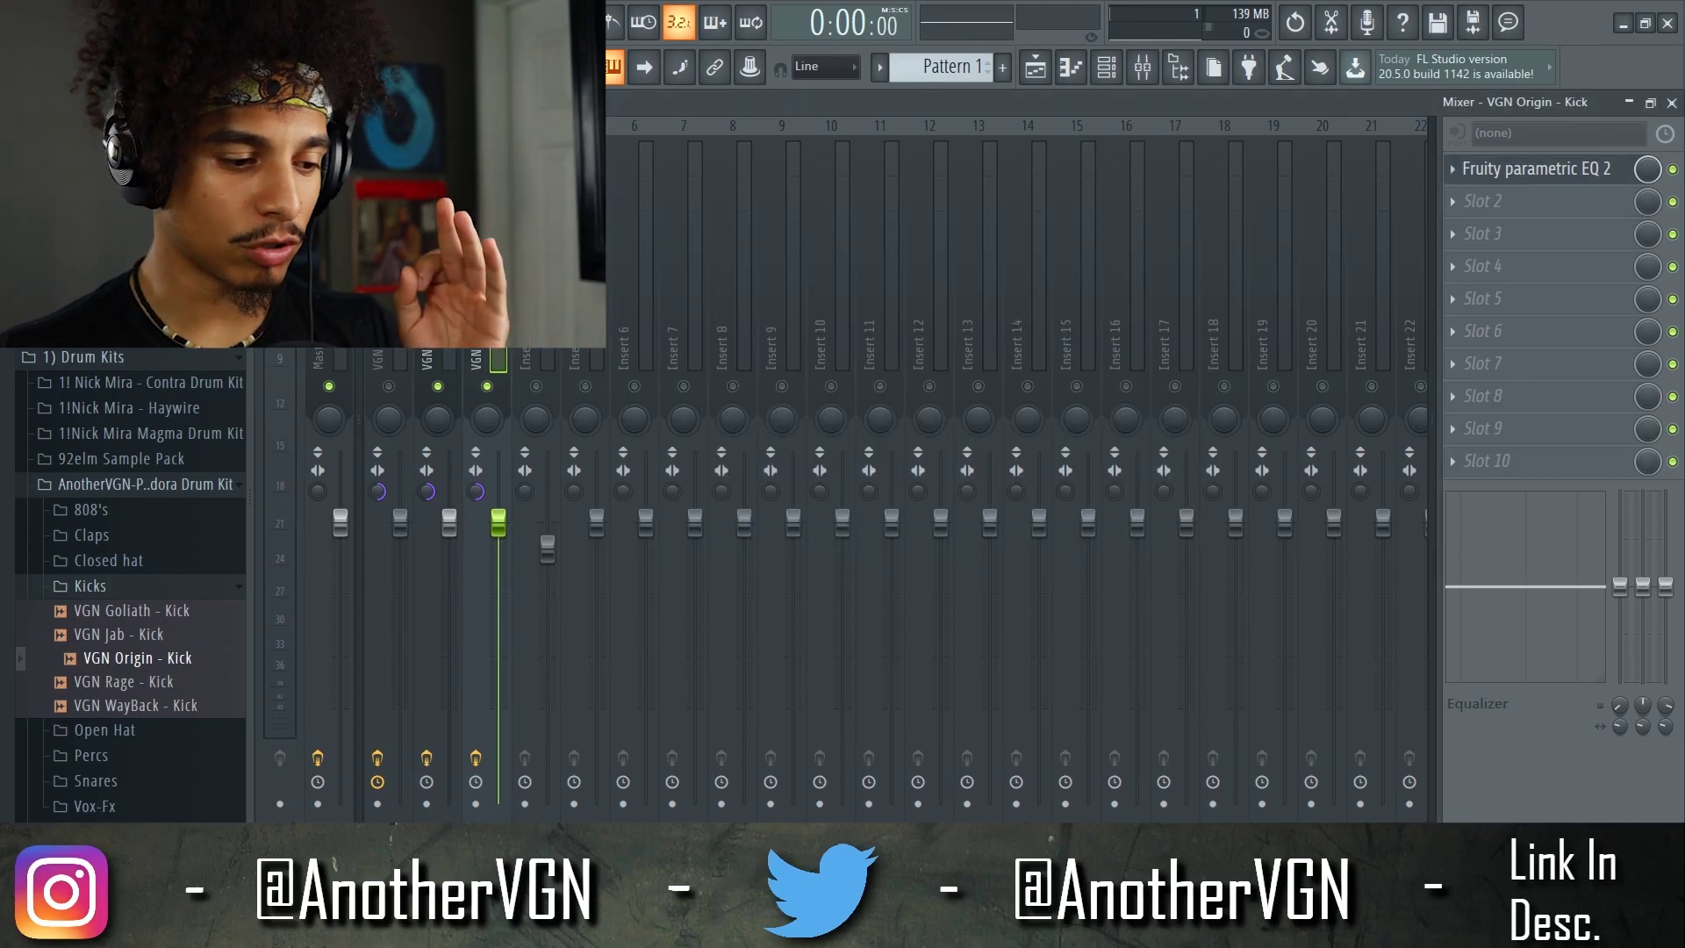
Add Fruity Peak Controller to slot 2 of the VGN Origin - Kick track and return to the VGN Freight - 808 track
left_click(1455, 200)
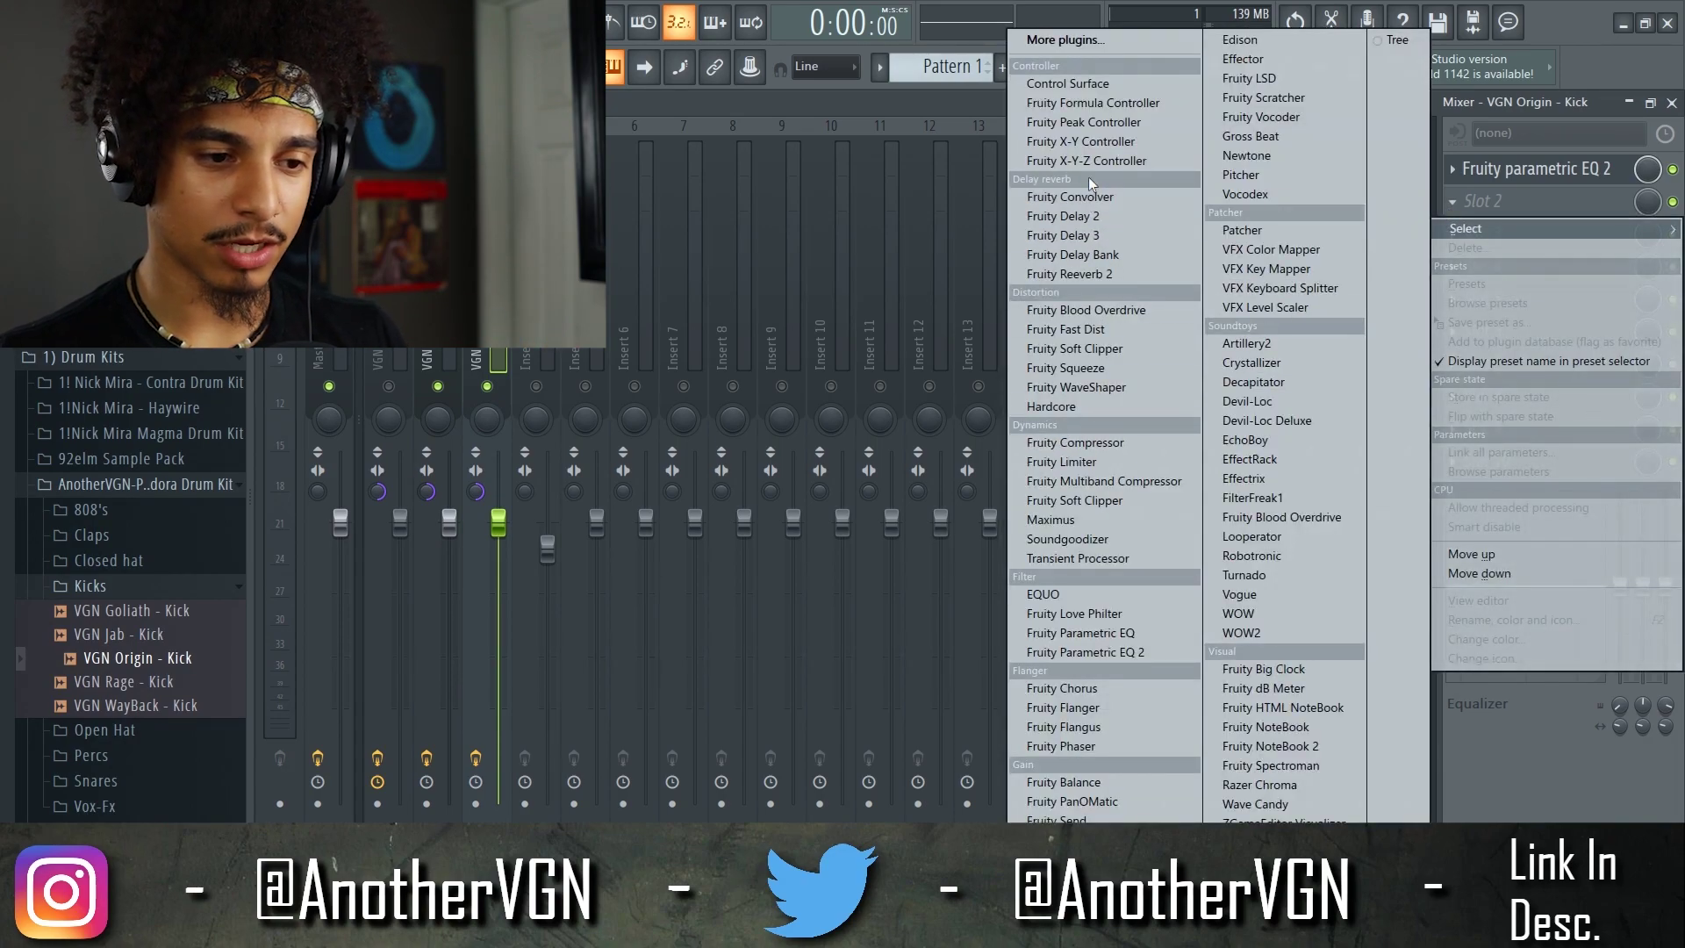
key("Left")
key("Escape")
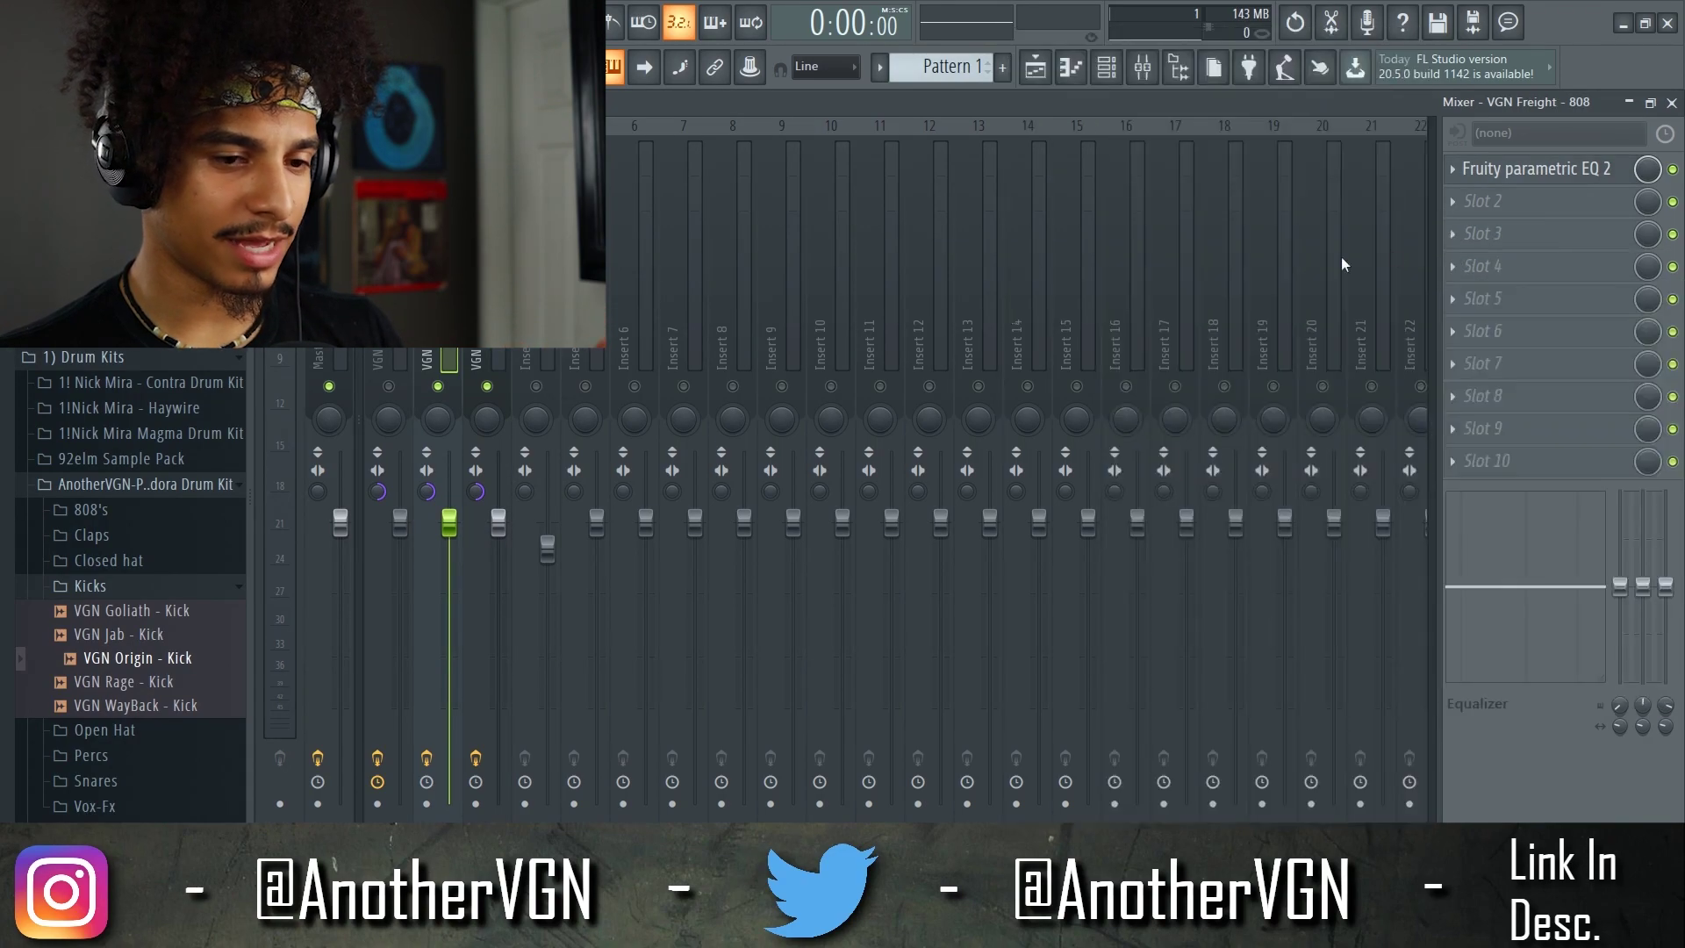
Open VGN Freight - 808's EQ and set up a controller link for band 2's level with the mapping formula 0.5-Input
left_click(1535, 171)
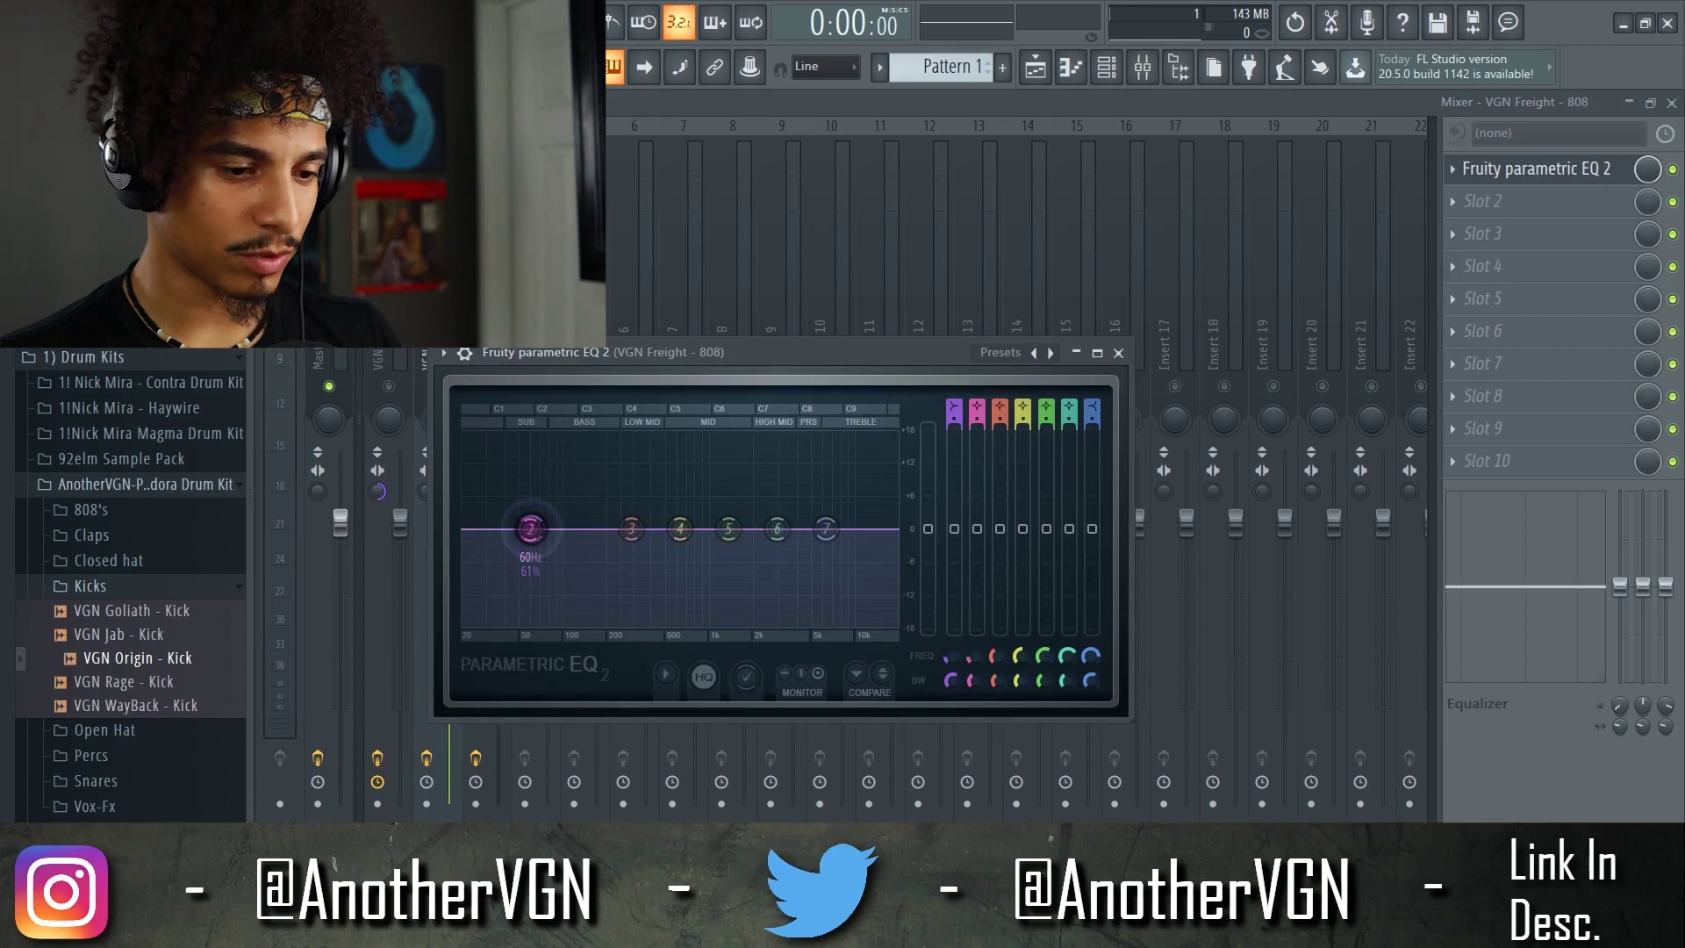
right_click(986, 539)
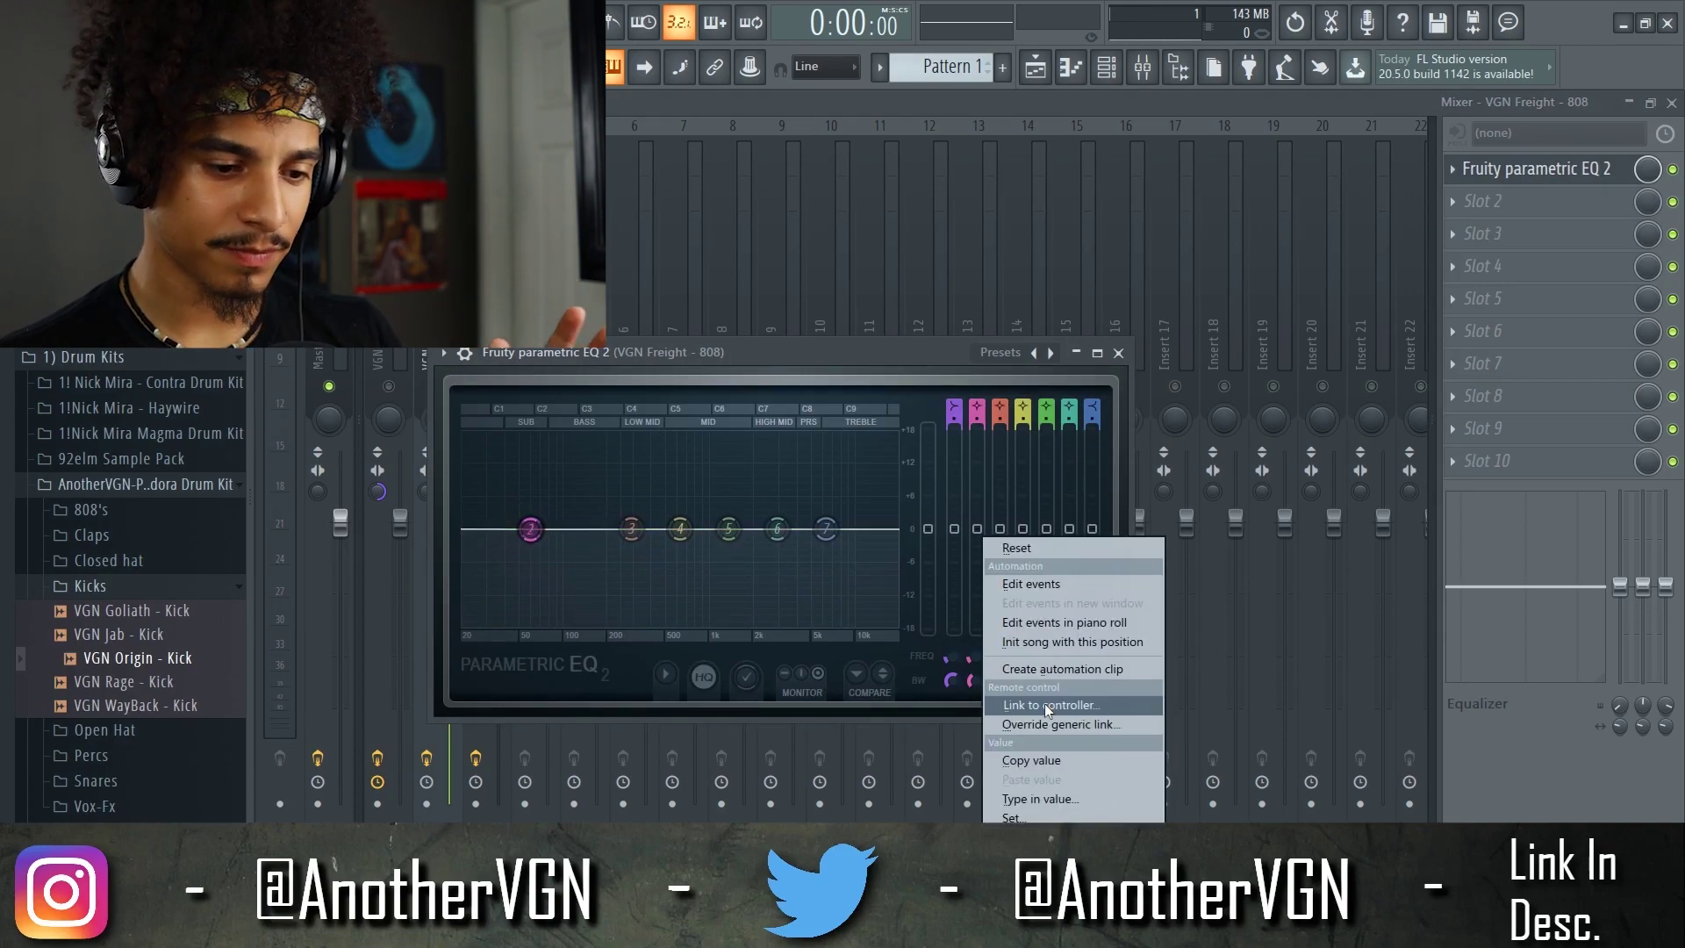
left_click(1042, 699)
left_click(970, 501)
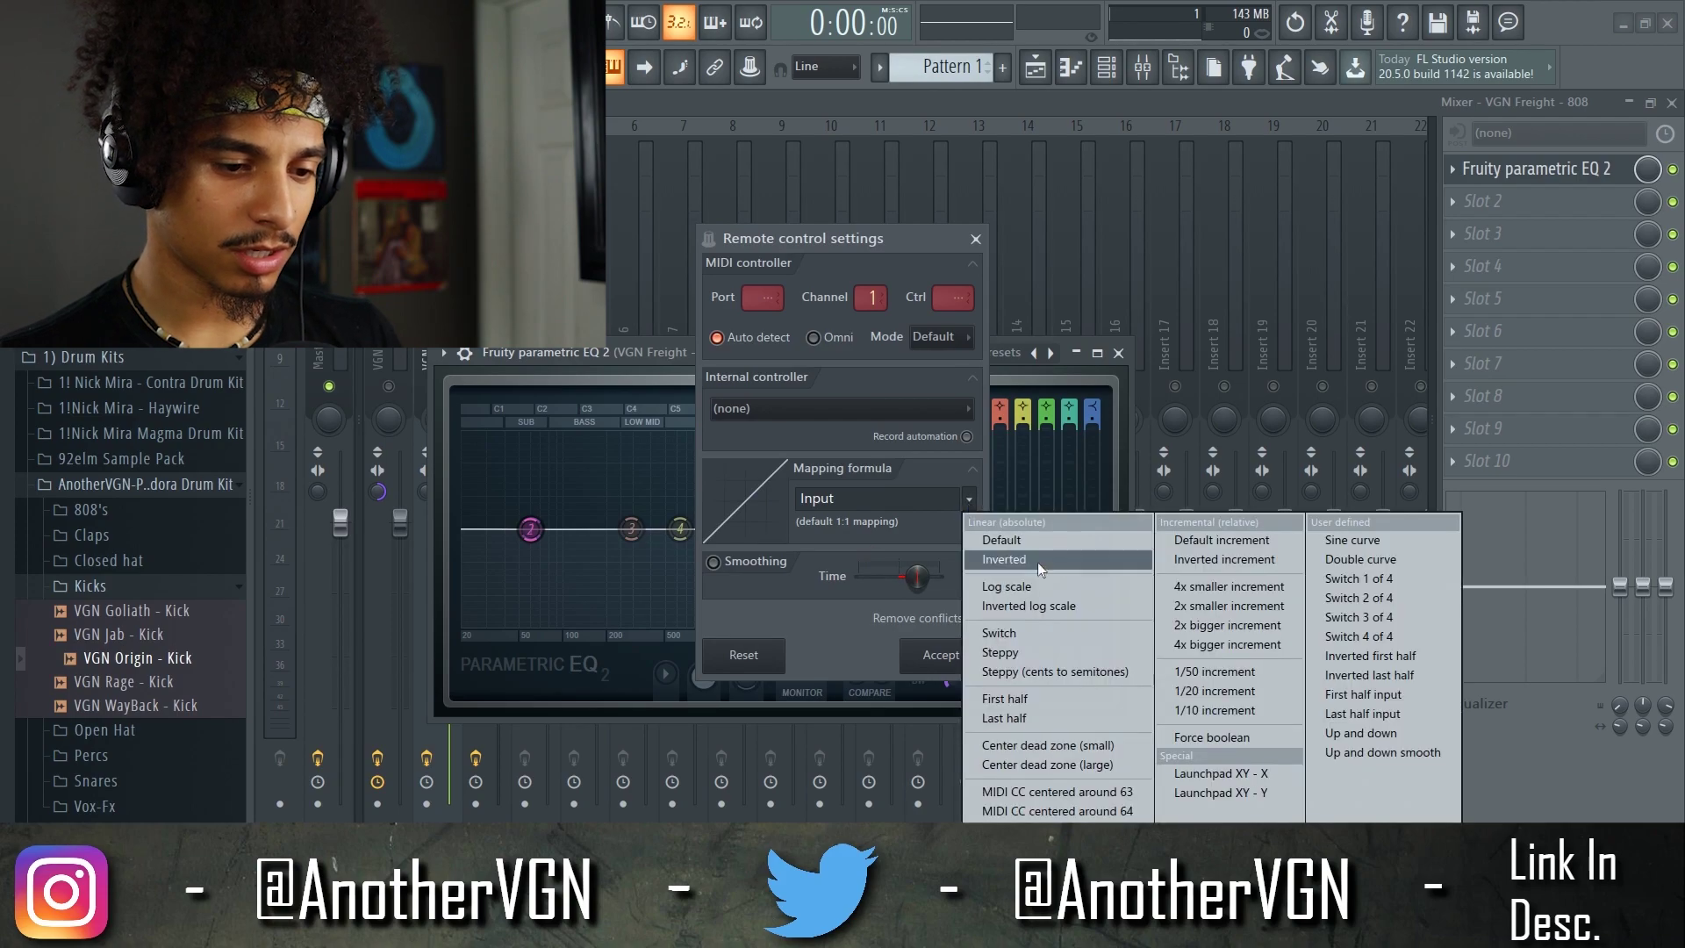
left_click(1204, 566)
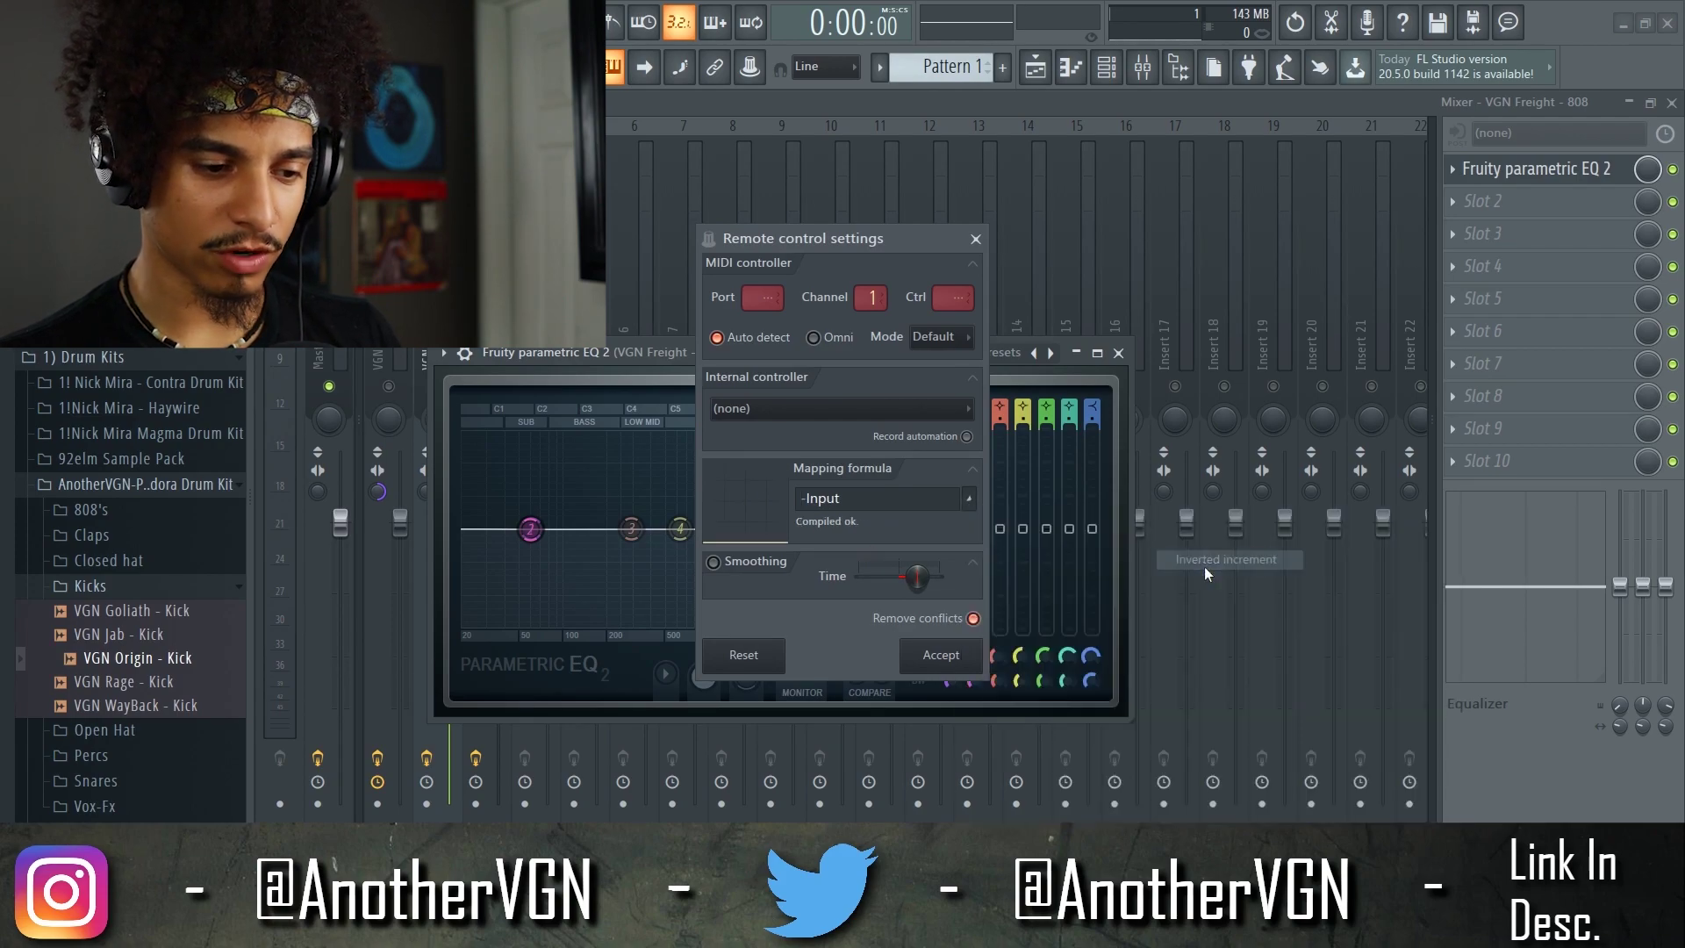
left_click(800, 497)
type("-")
key("Home")
type("0.5")
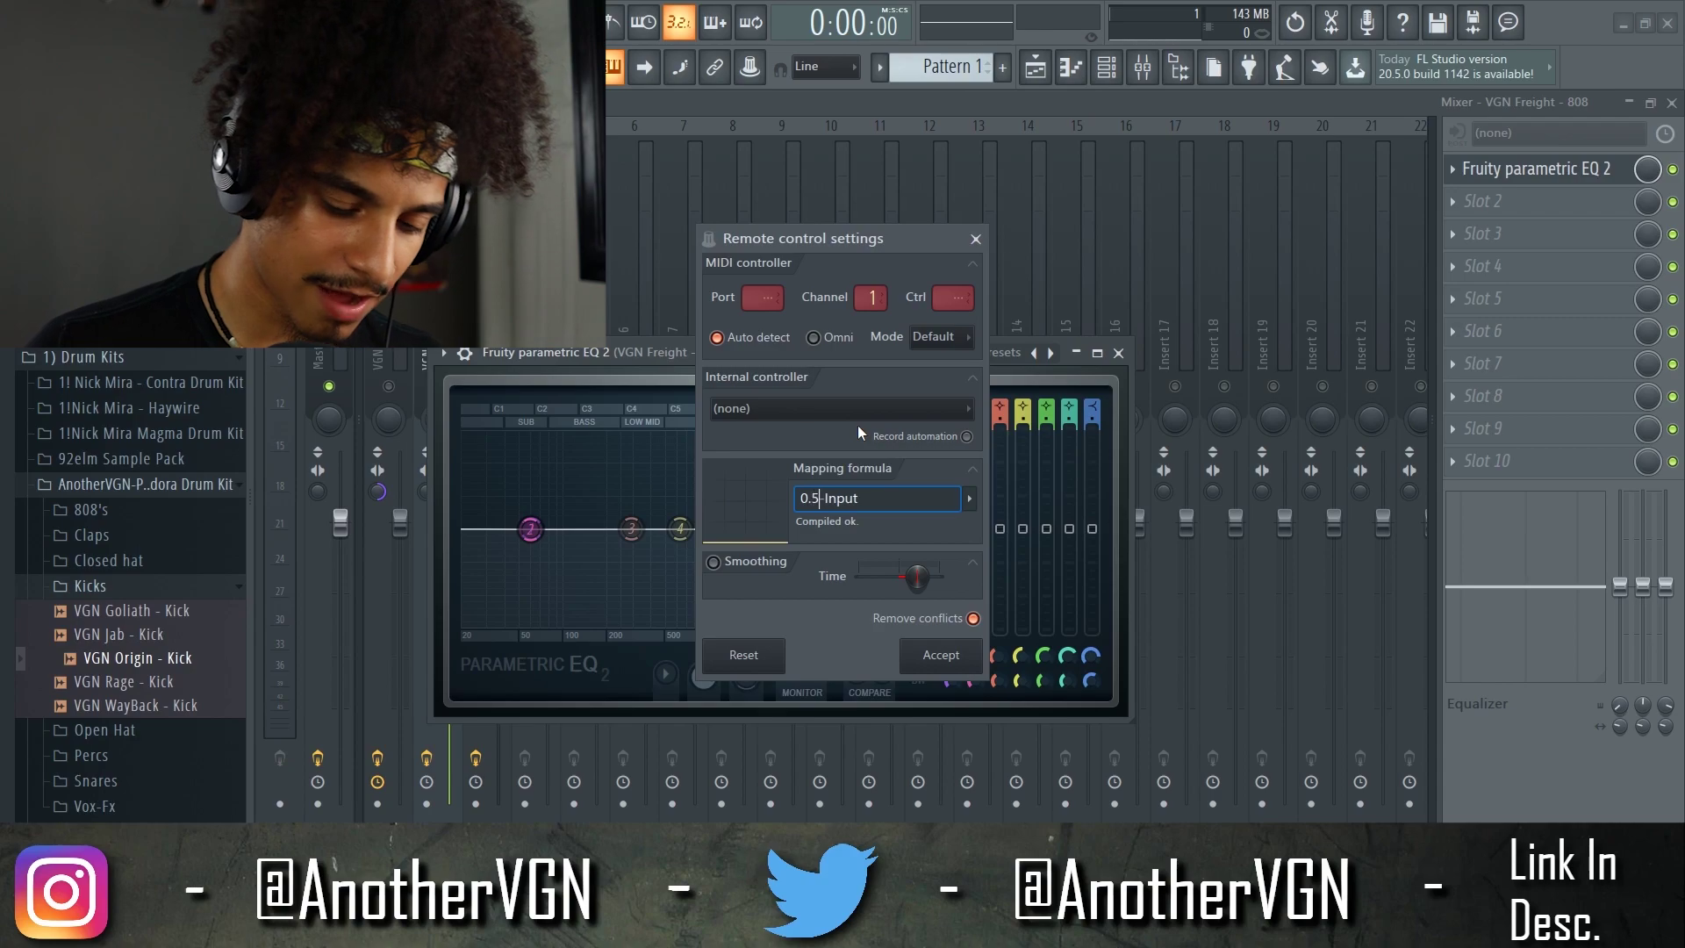
Use the kick's Peak ctrl - Peak as the link's internal controller, enable smoothing and accept the settings
left_click(876, 409)
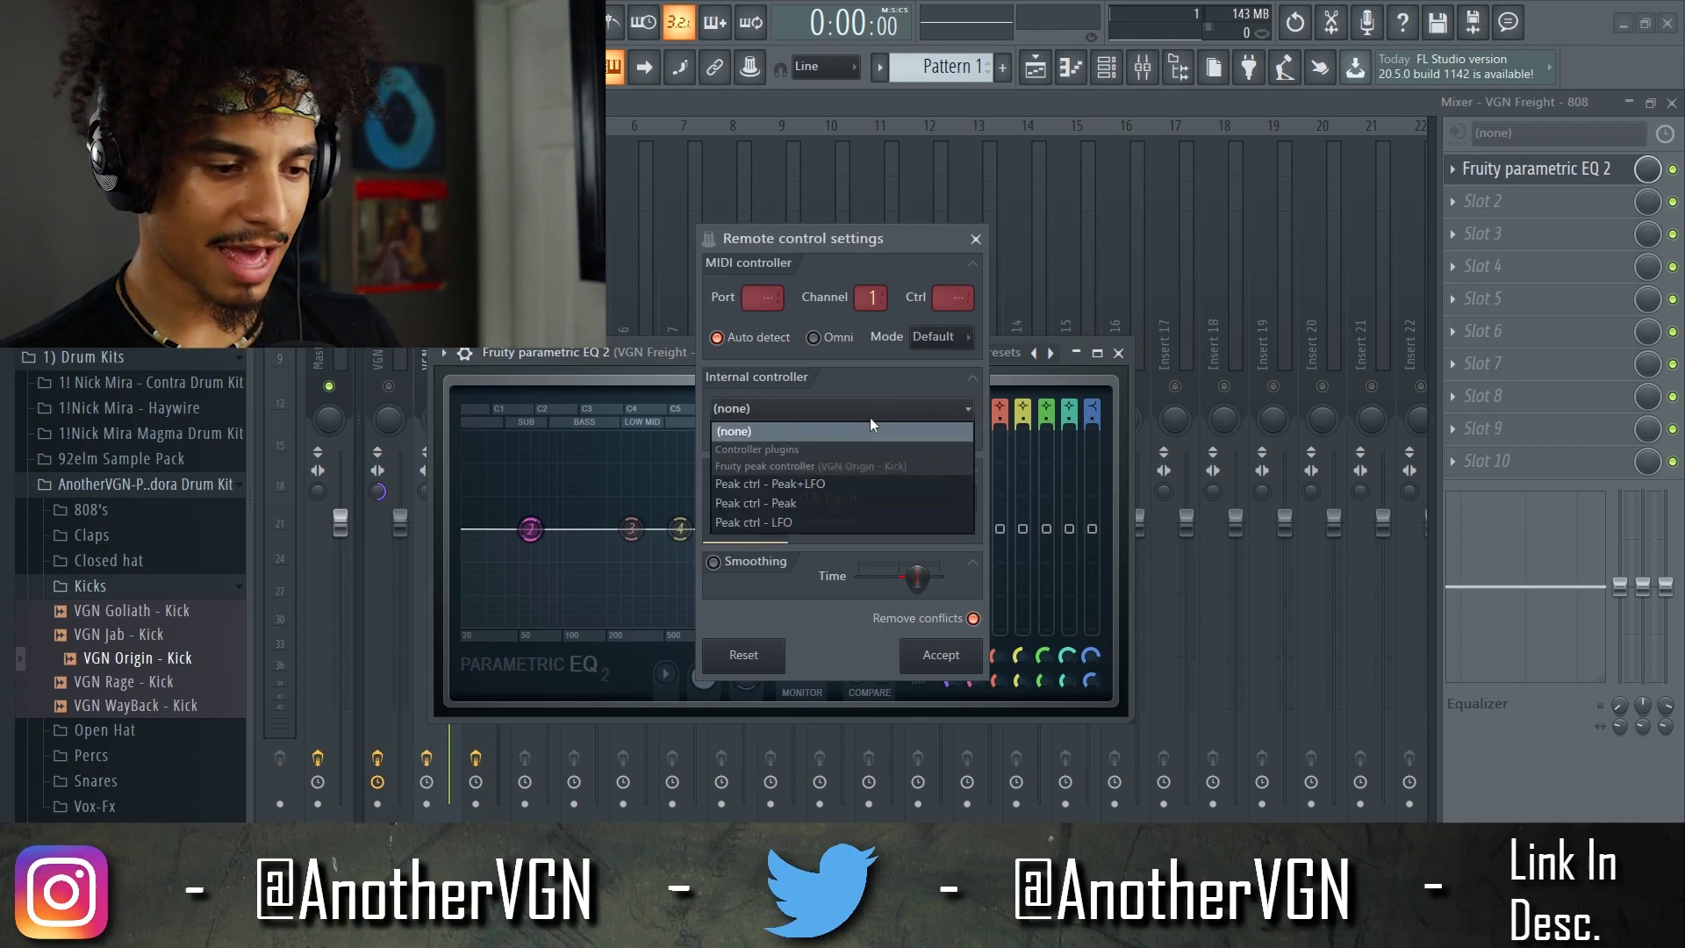
left_click(820, 502)
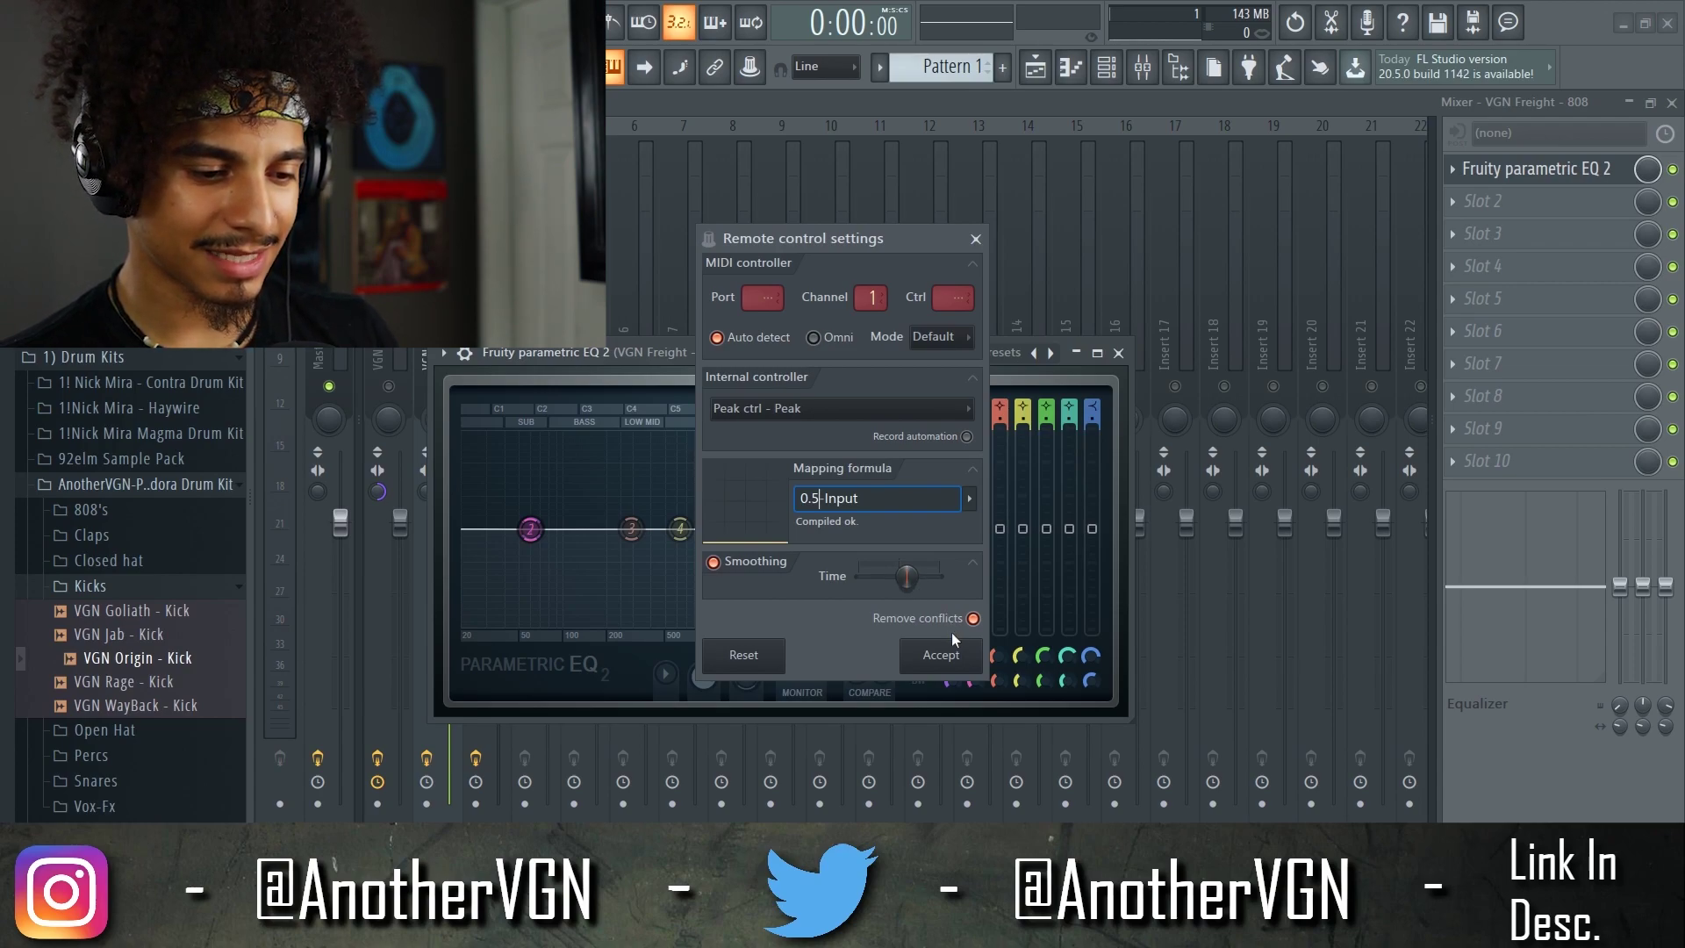
left_click(955, 656)
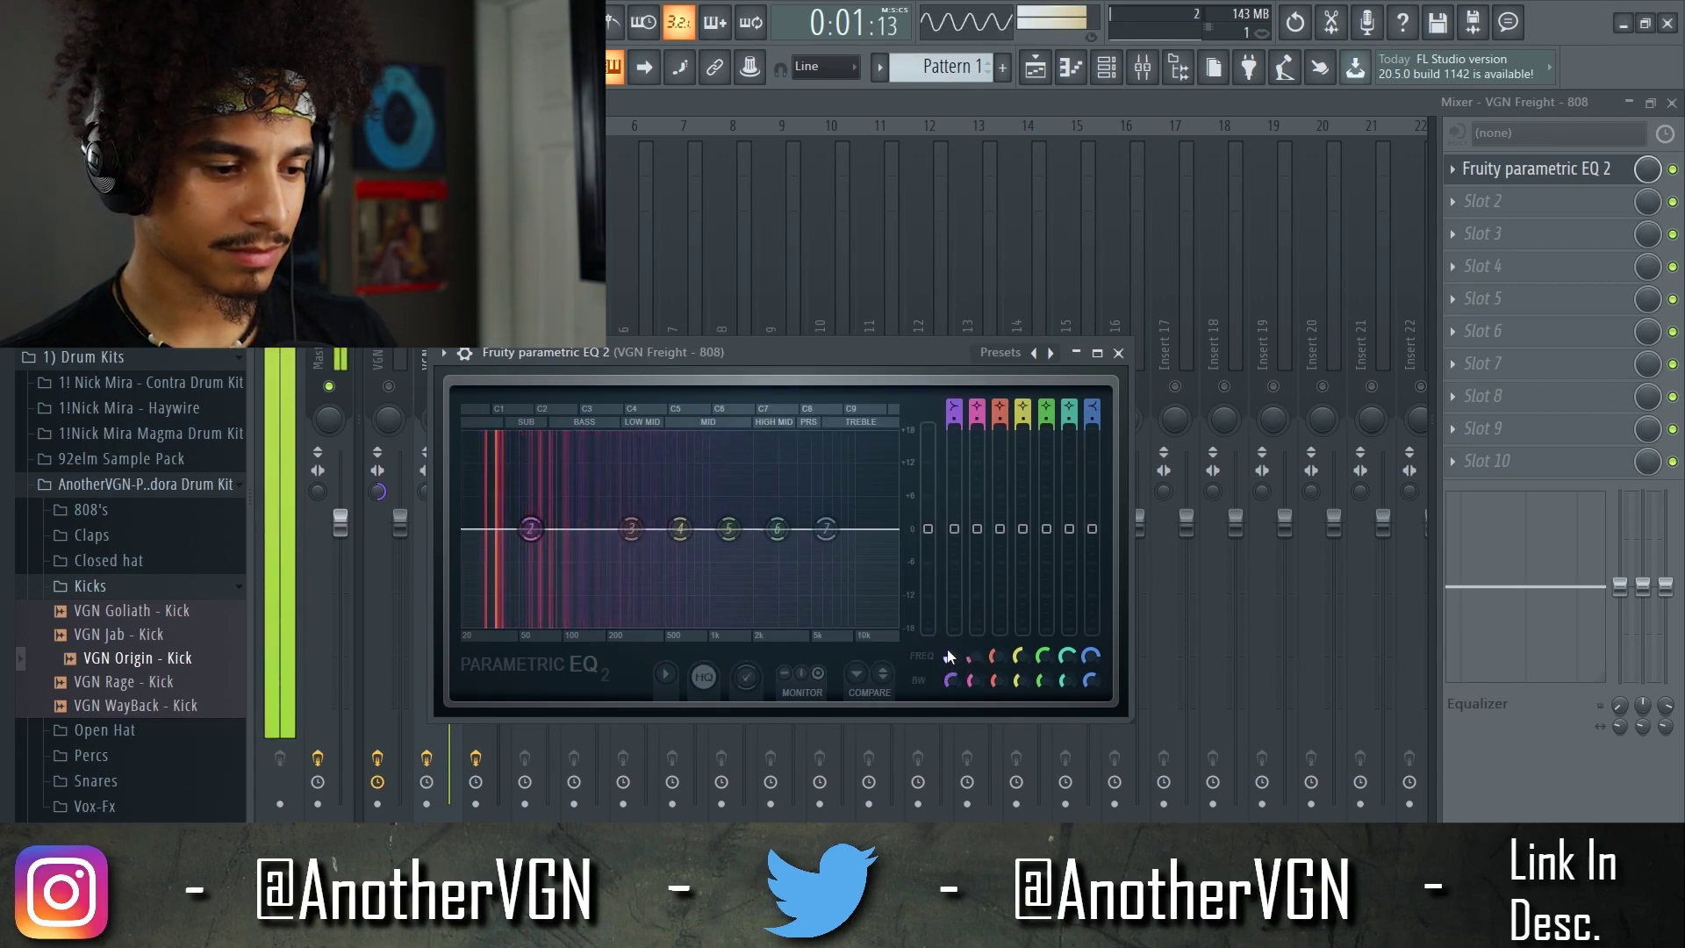
Try lowering the 60 Hz band in VGN Freight - 808's EQ during playback, and undo the change
left_click_drag(530, 528, 534, 589)
key("ctrl+z")
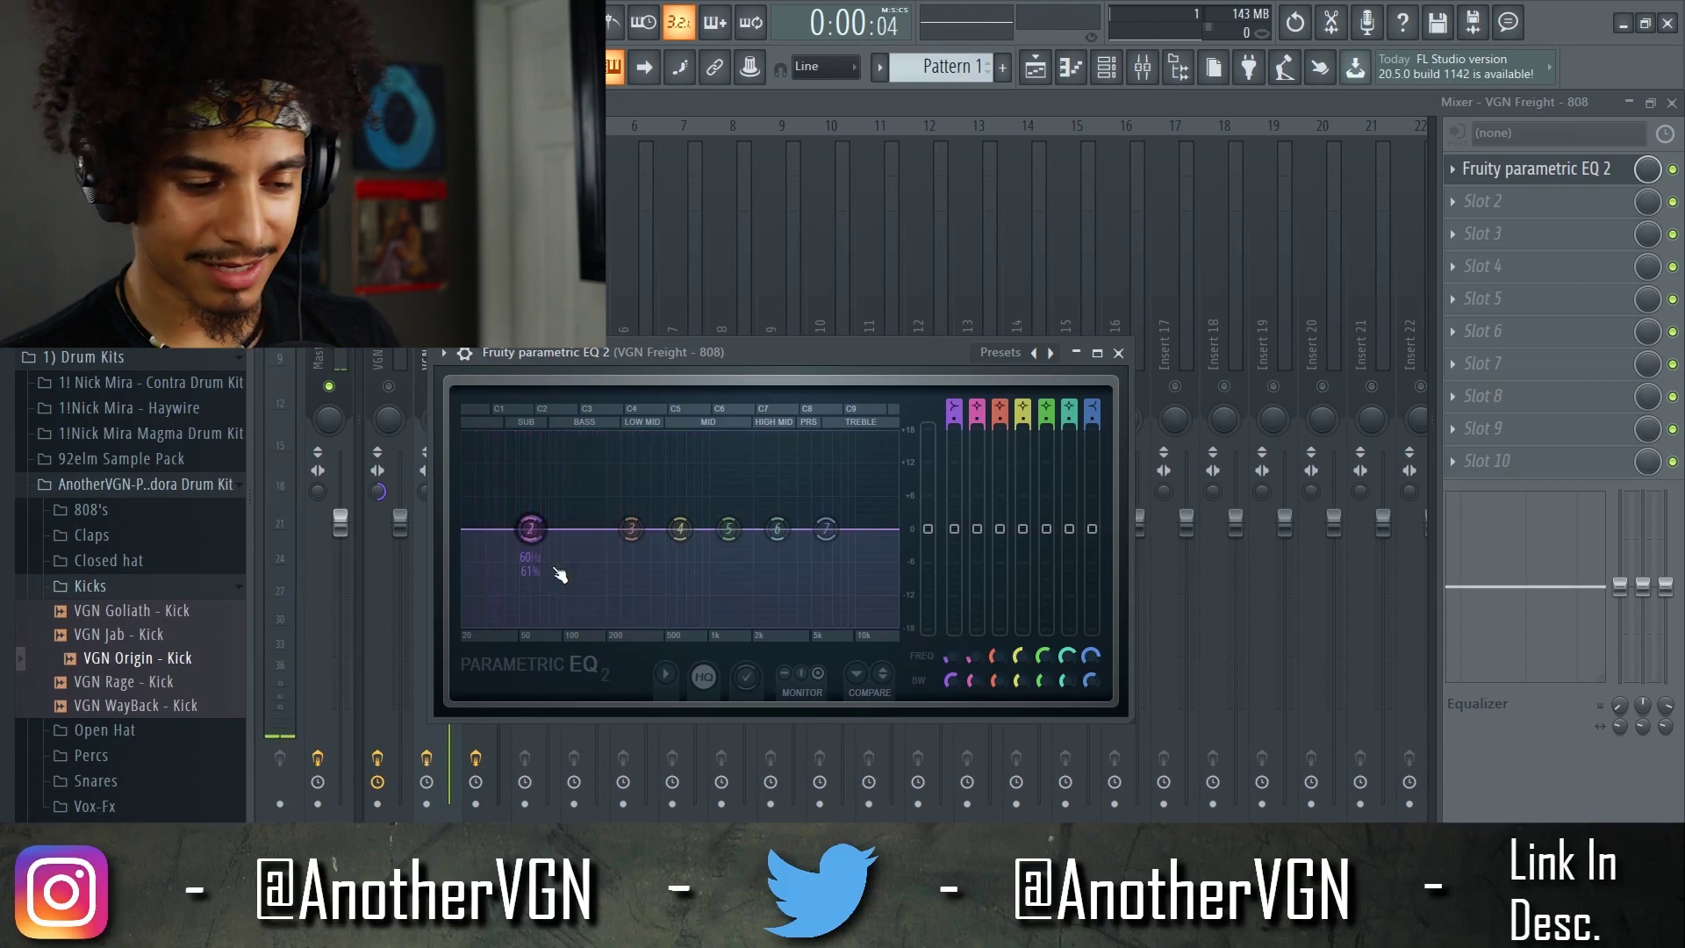
key("space")
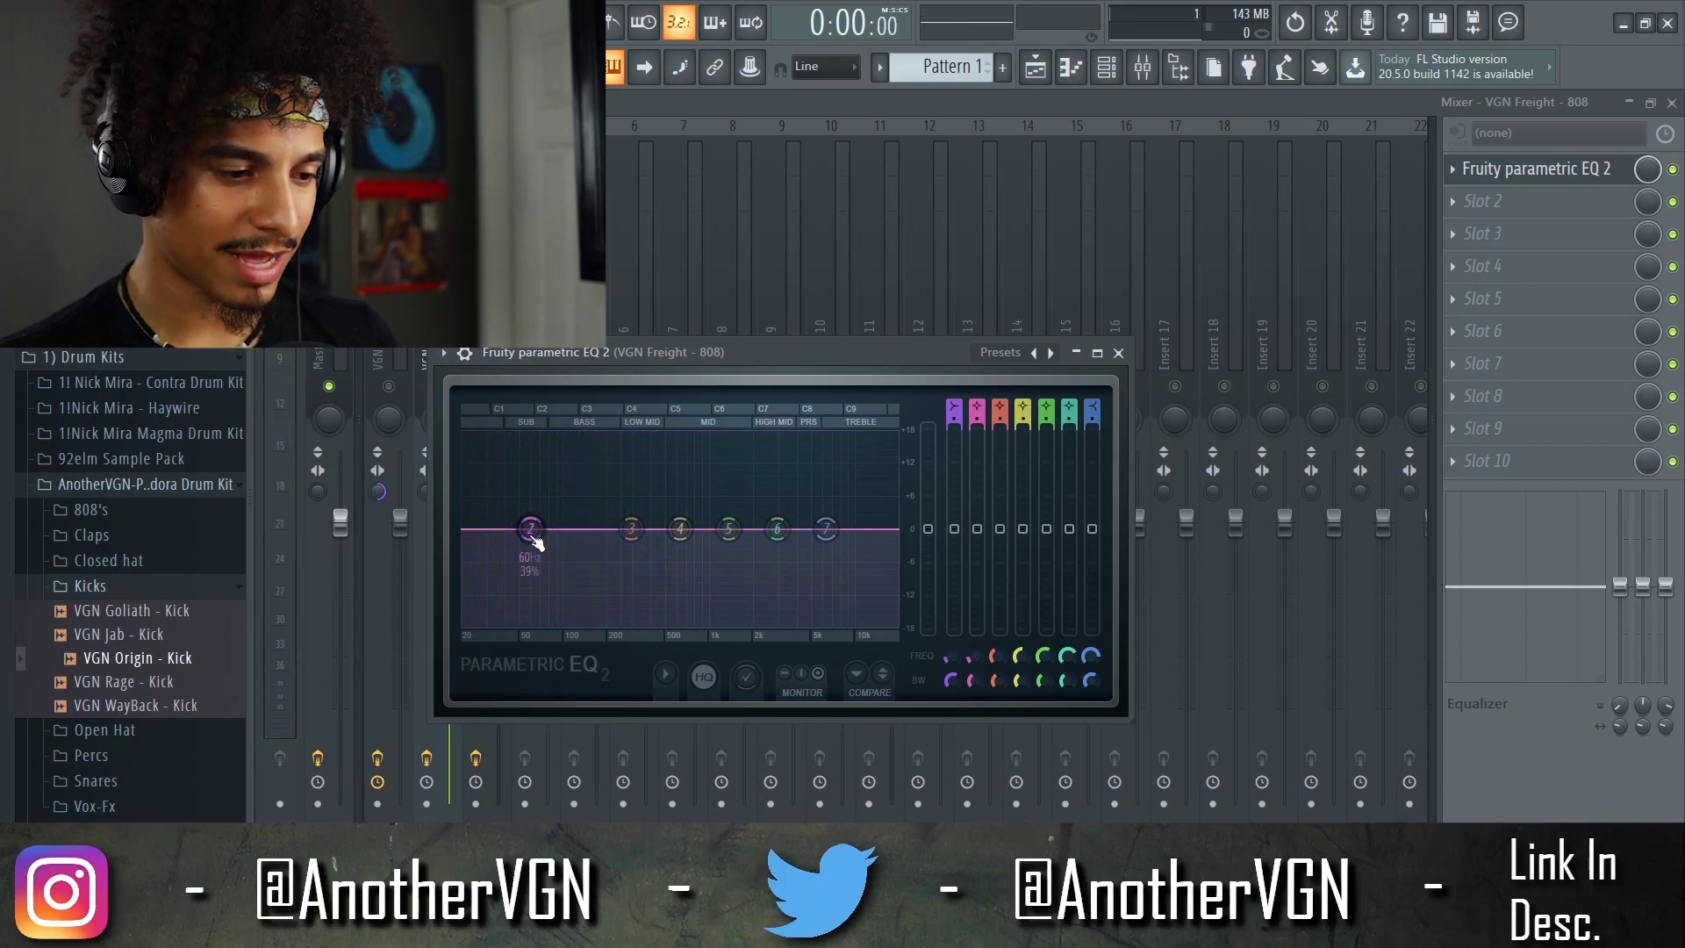
Adjust the 60 Hz band in VGN Freight - 808's EQ during playback, close the EQ and select the kick's mixer track
key("space")
scroll(532, 530, "down", 1)
left_click_drag(531, 530, 530, 605)
key("Escape")
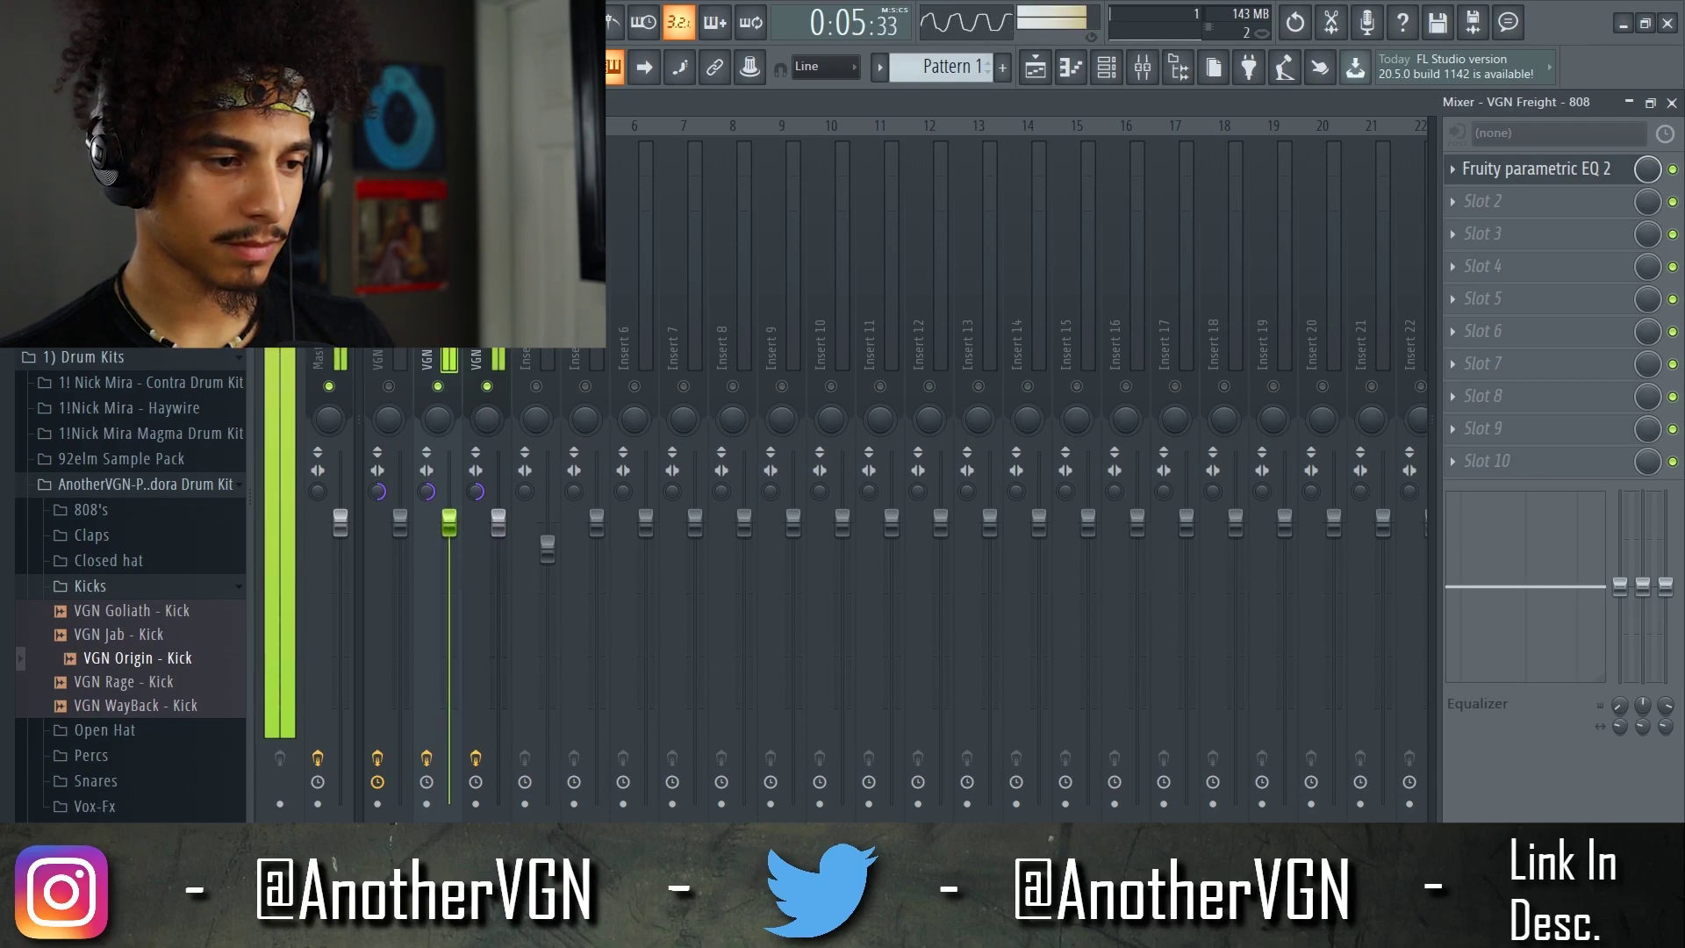
left_click(487, 360)
left_click(1111, 66)
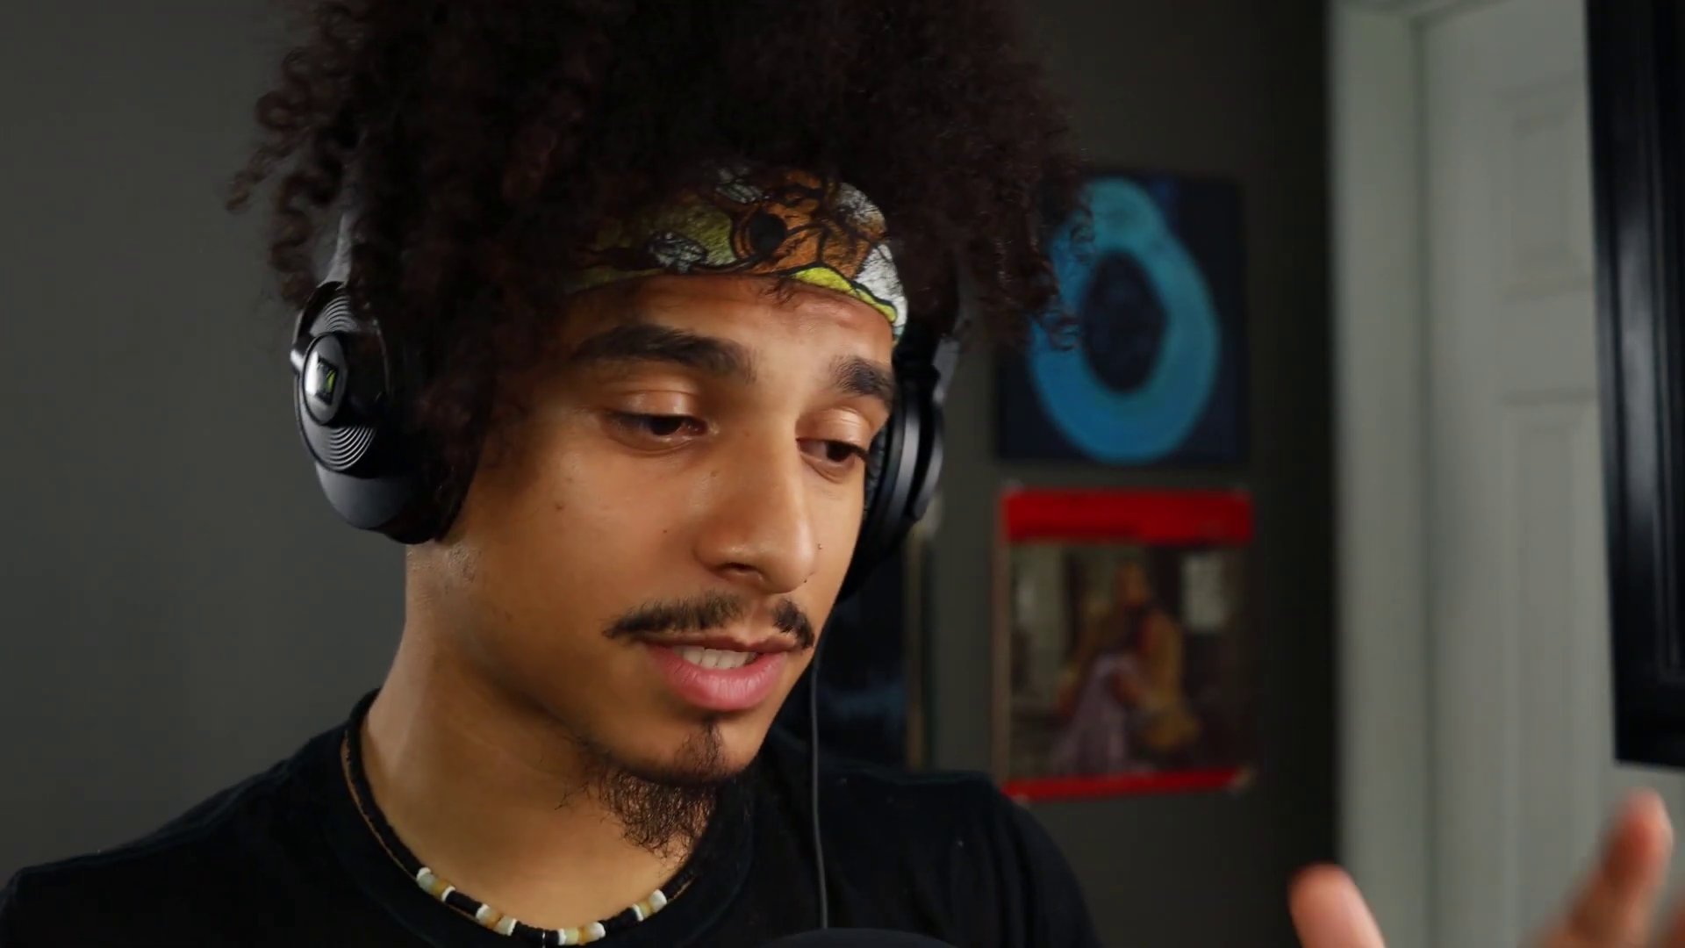